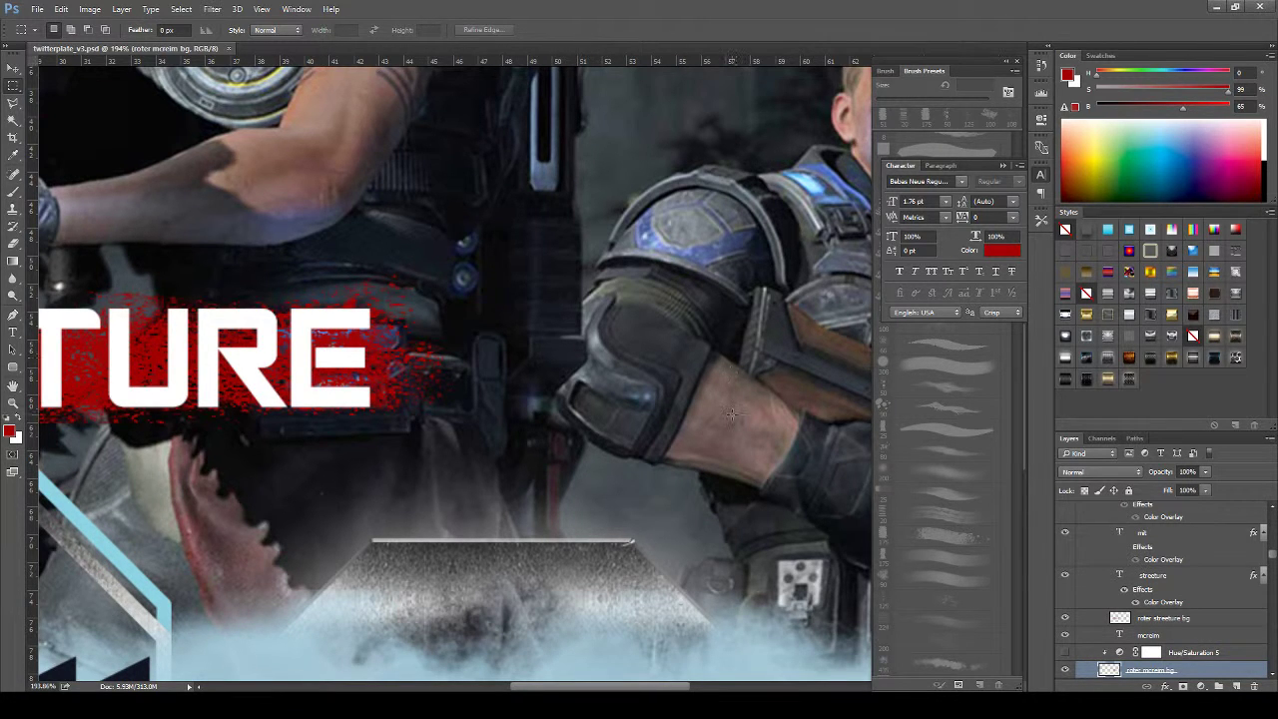
Collapse the floating Character and Brush Presets panels and dock the collapsed brush panels with the other collapsed panels
scroll(693, 407, down, 2)
scroll(692, 406, down, 4)
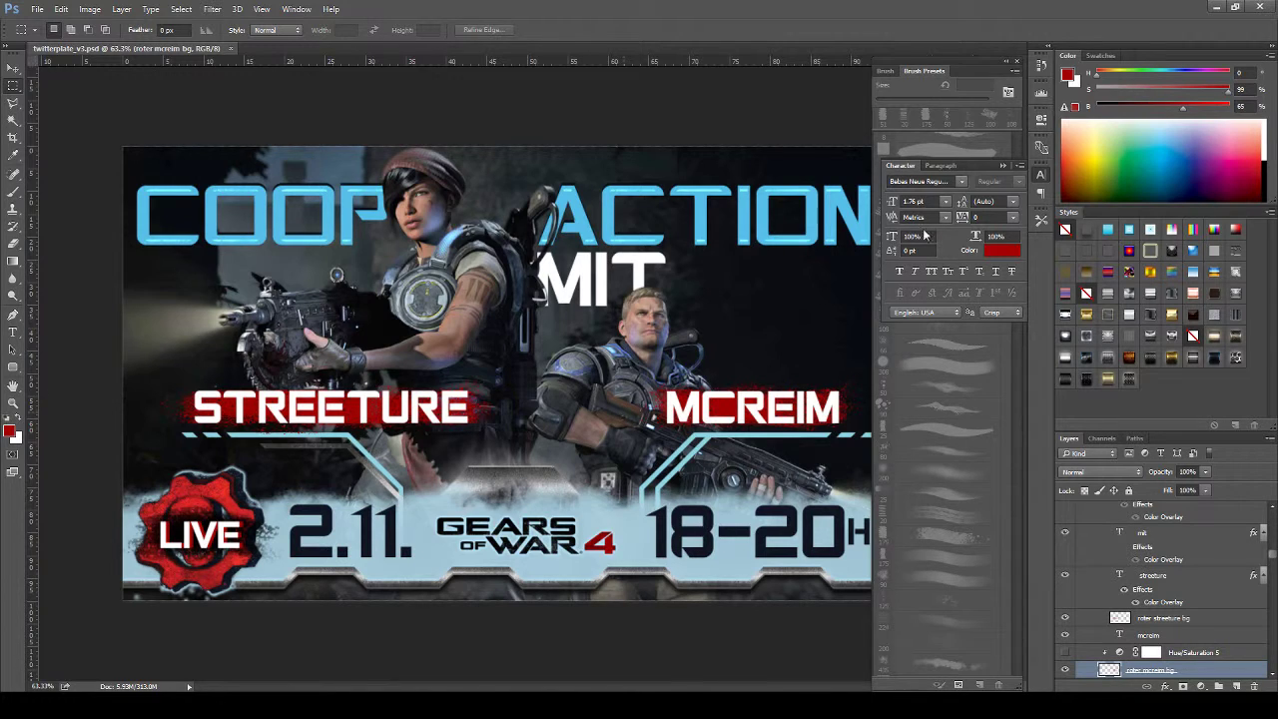
click(1002, 164)
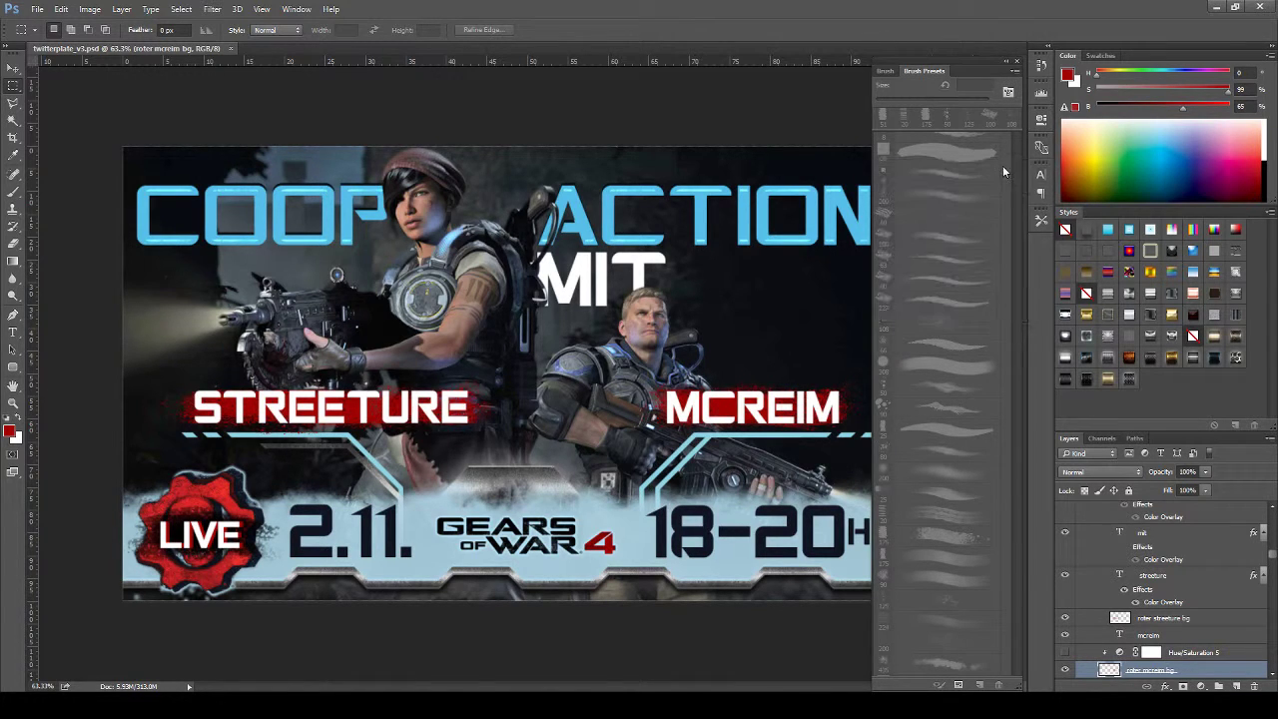
click(1007, 63)
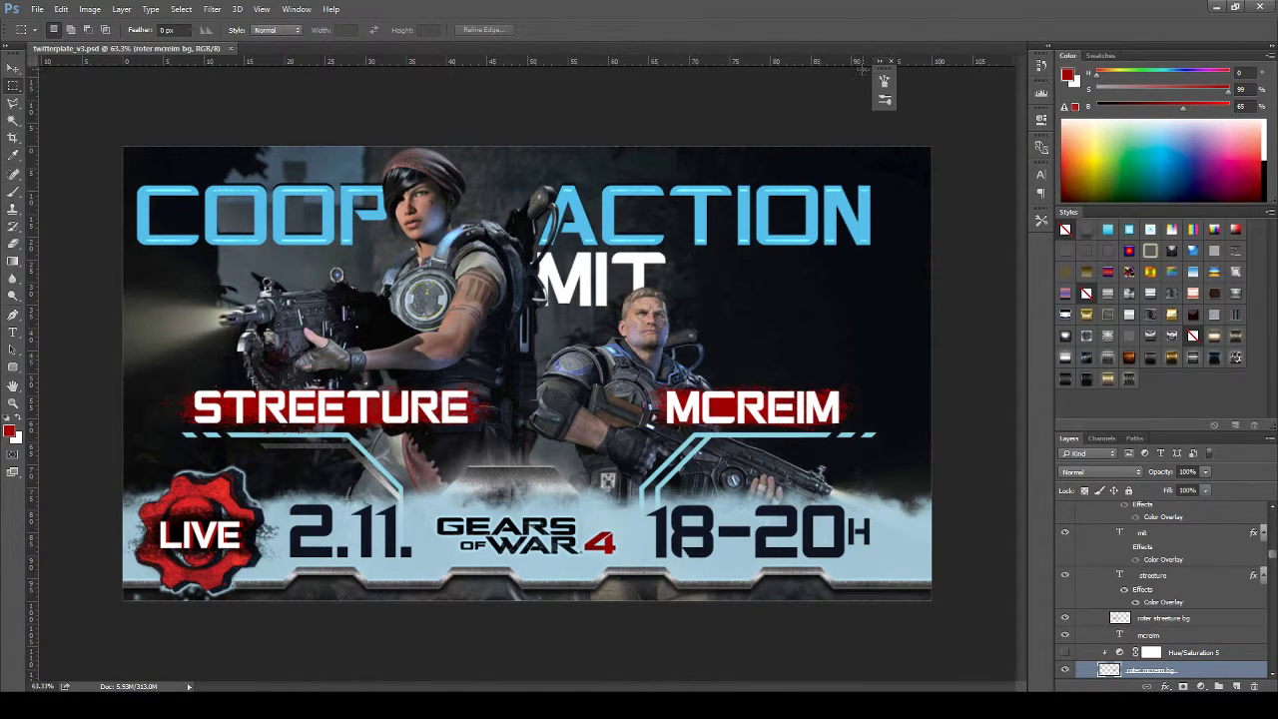
drag(994, 131, 1041, 240)
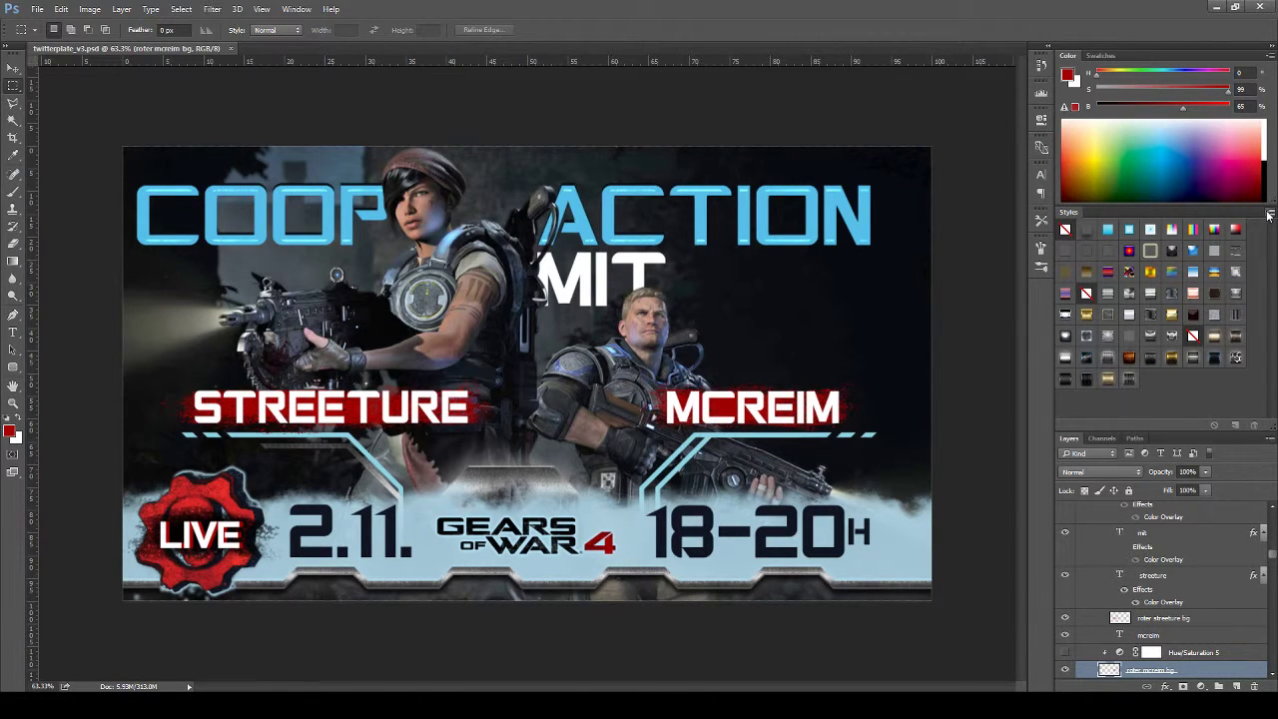
Close the Styles panel to give the Layers panel more room
click(1269, 213)
right_click(1078, 213)
click(1093, 219)
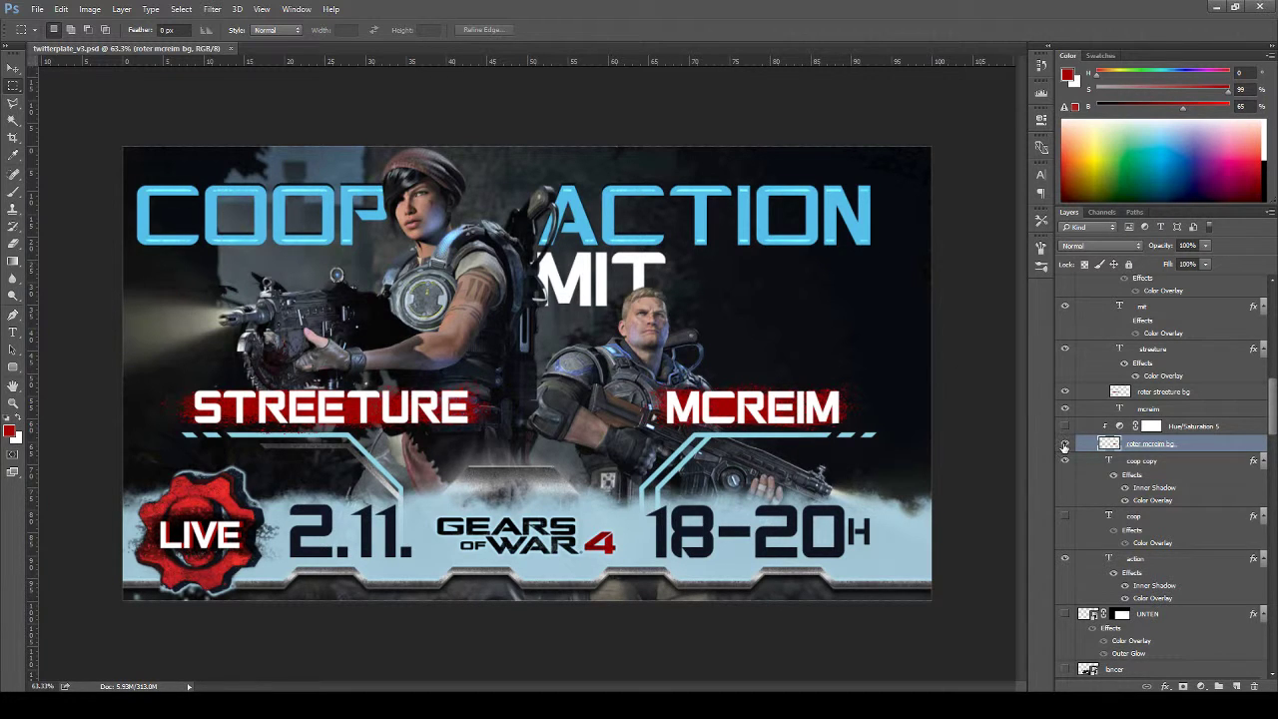
Find the stripe layers on the COOP ACTION lettering and compare the design with each one hidden and shown
key(v)
ctrl+click(786, 195)
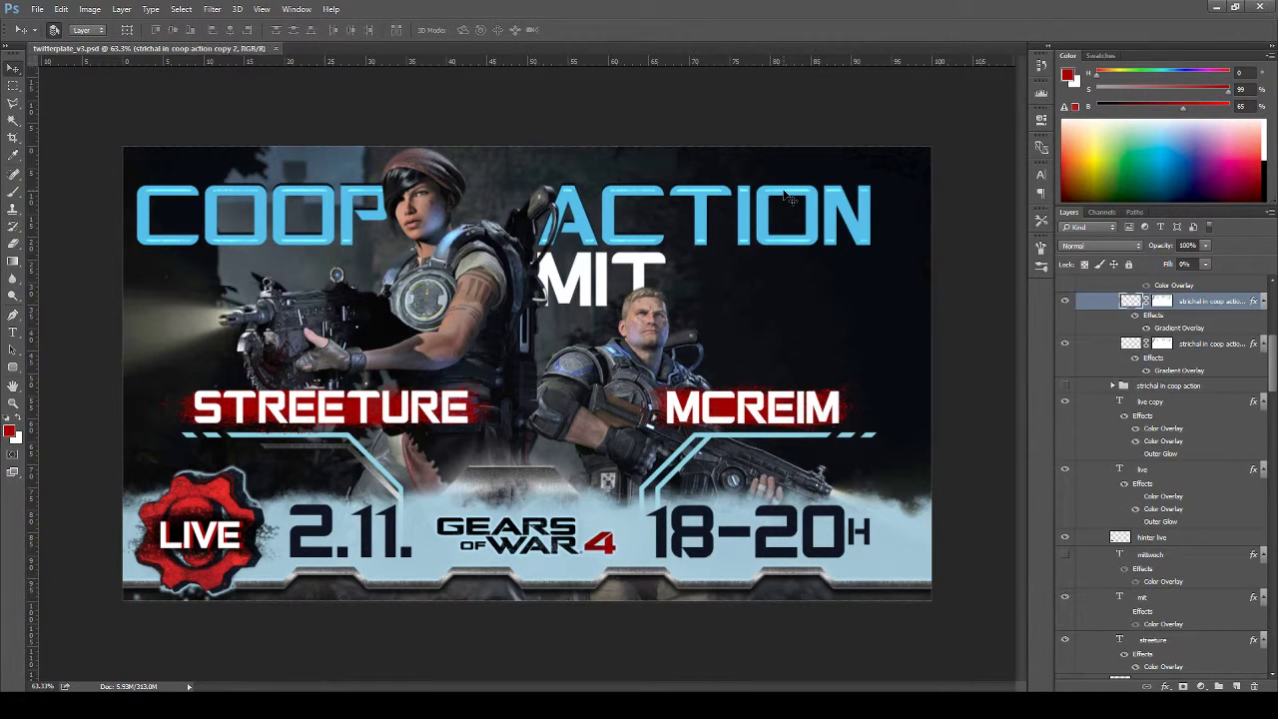
click(1064, 300)
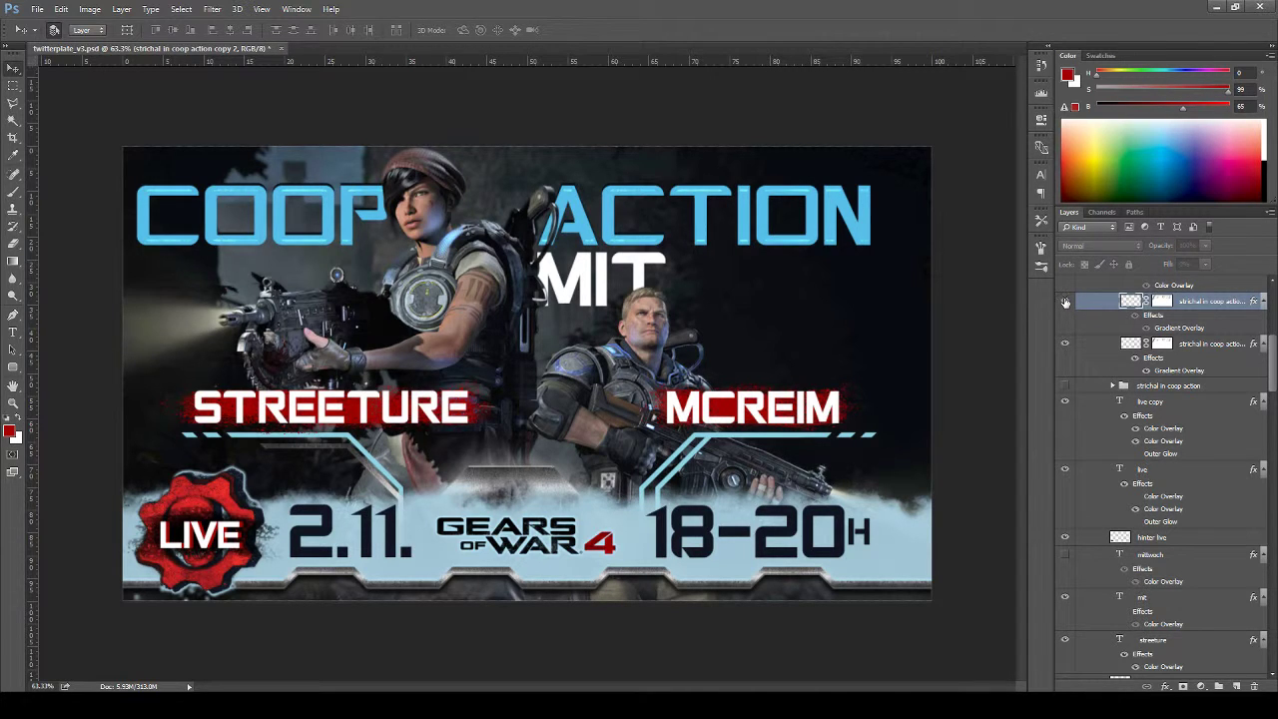
click(1064, 301)
click(1064, 344)
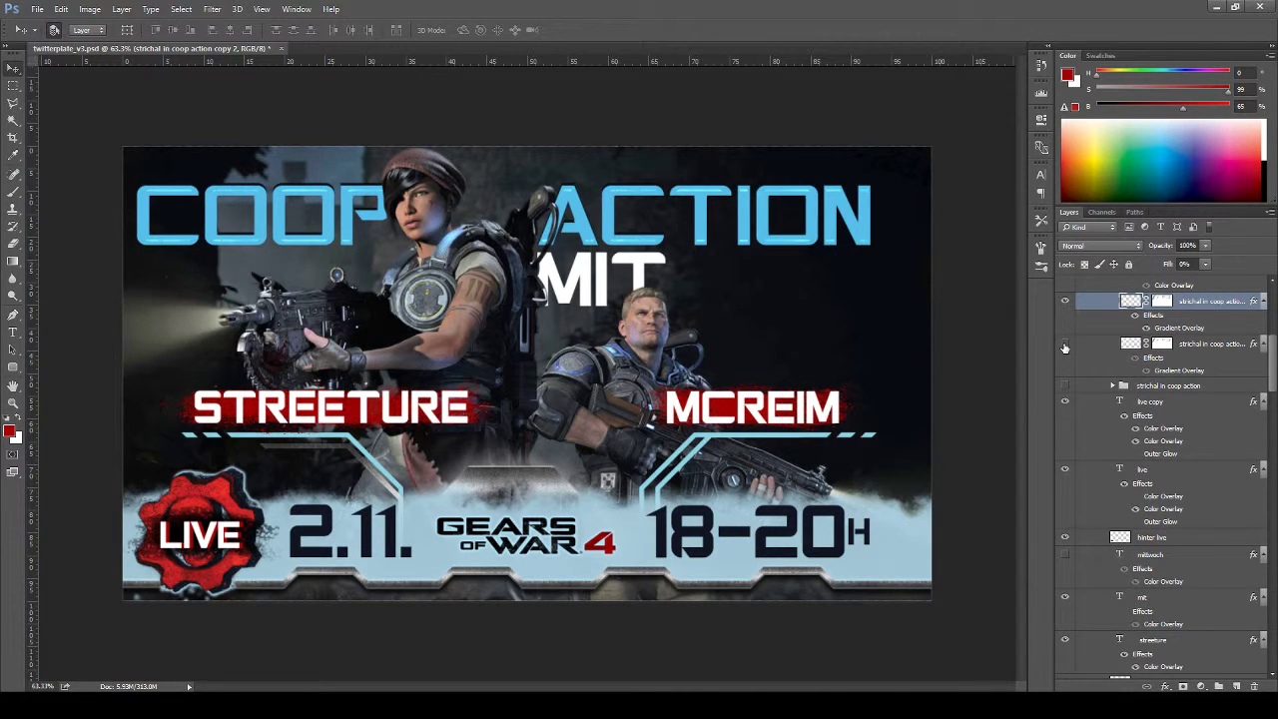
click(1065, 301)
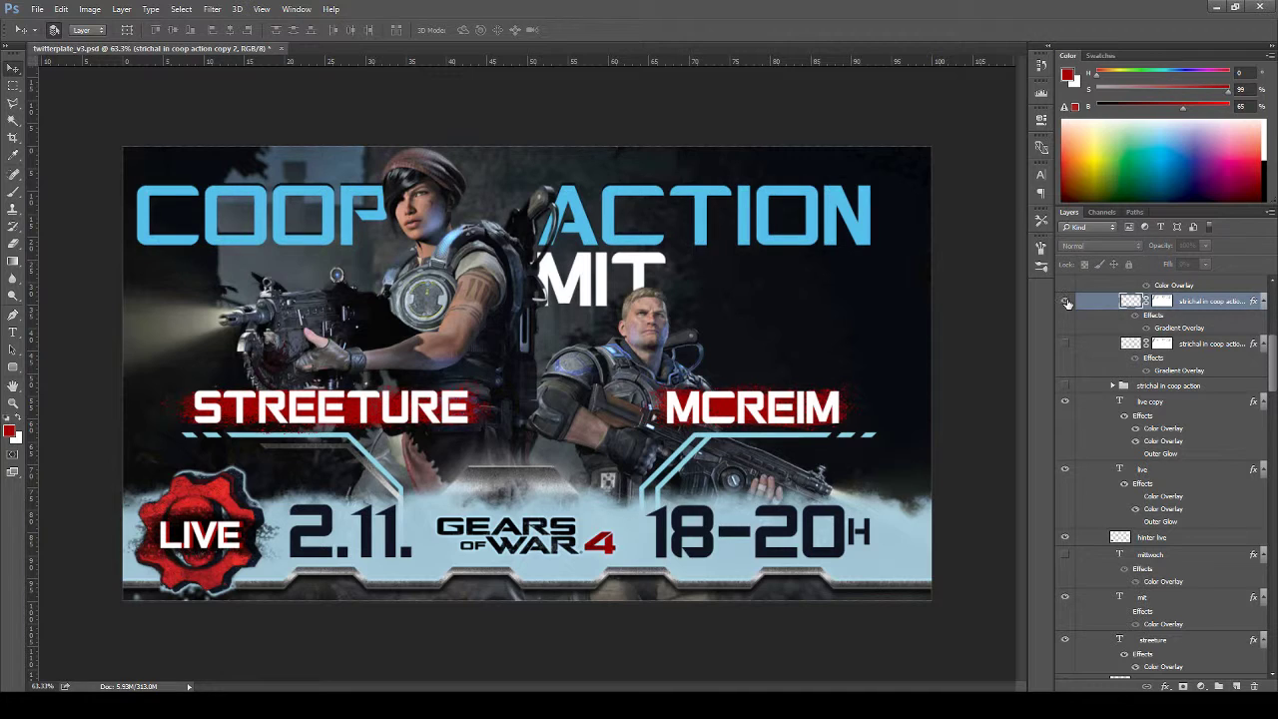
click(1065, 301)
click(1065, 343)
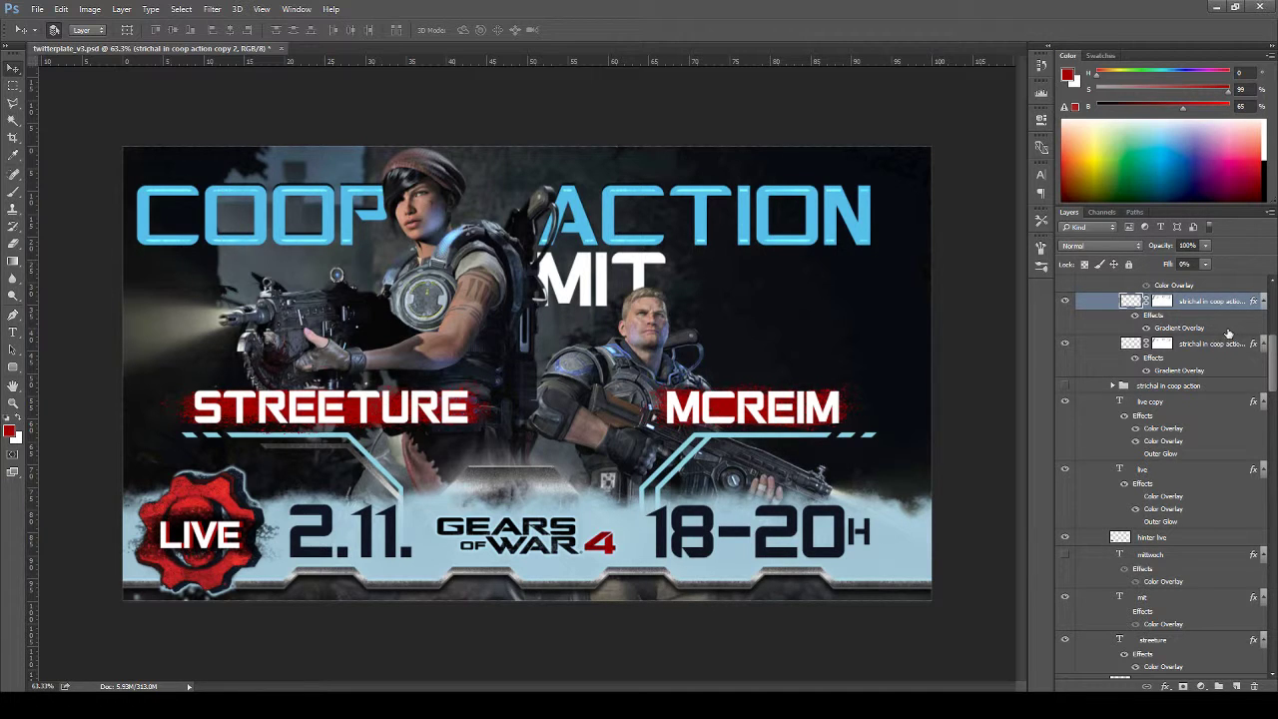
double_click(1226, 329)
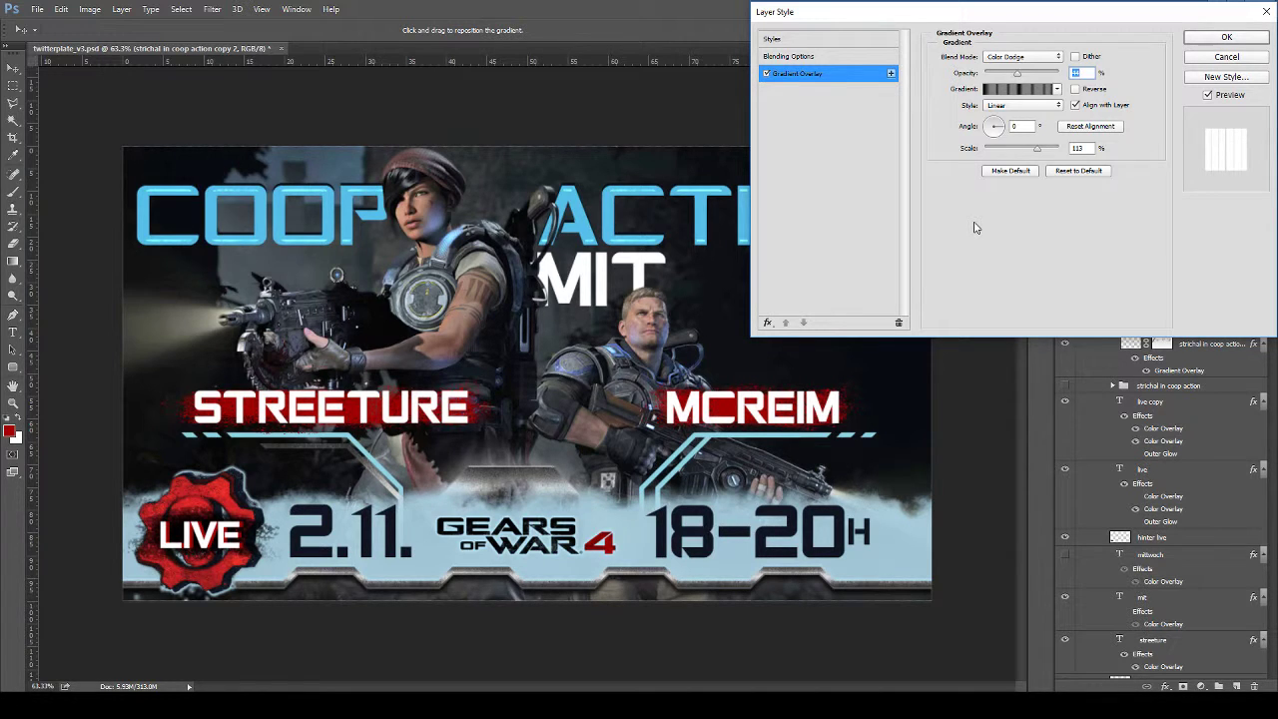
click(891, 74)
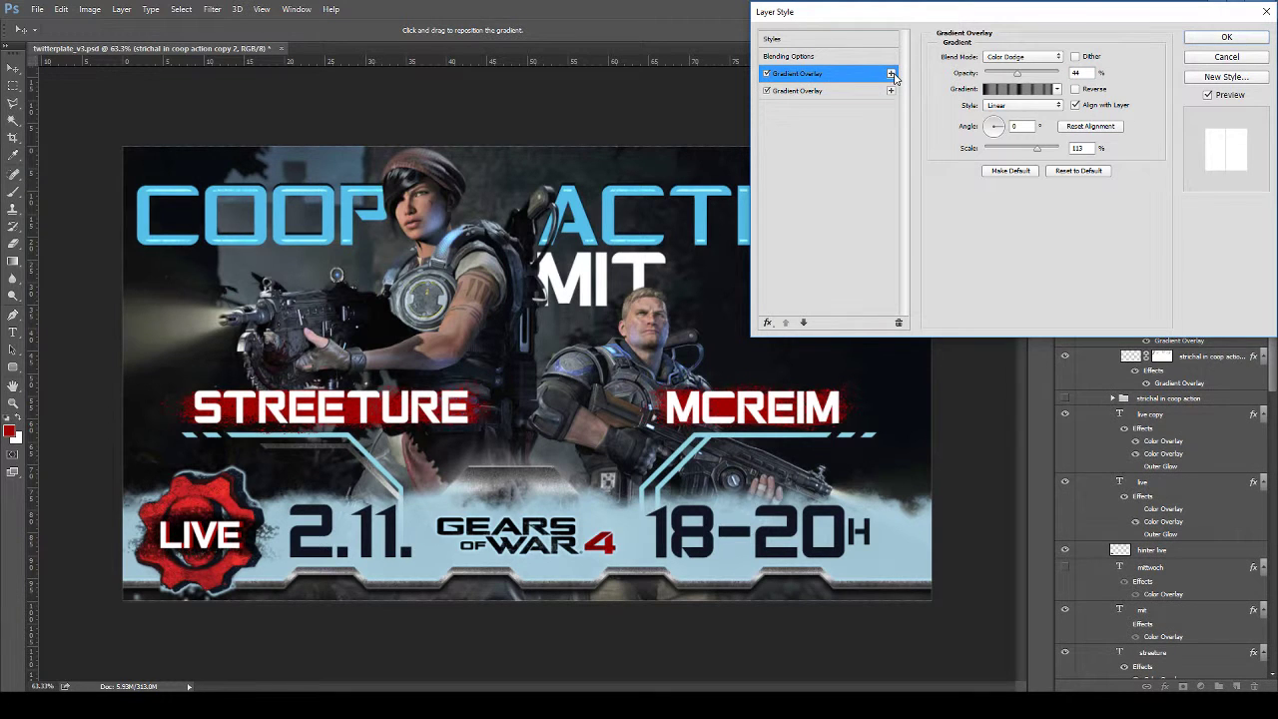
click(1224, 54)
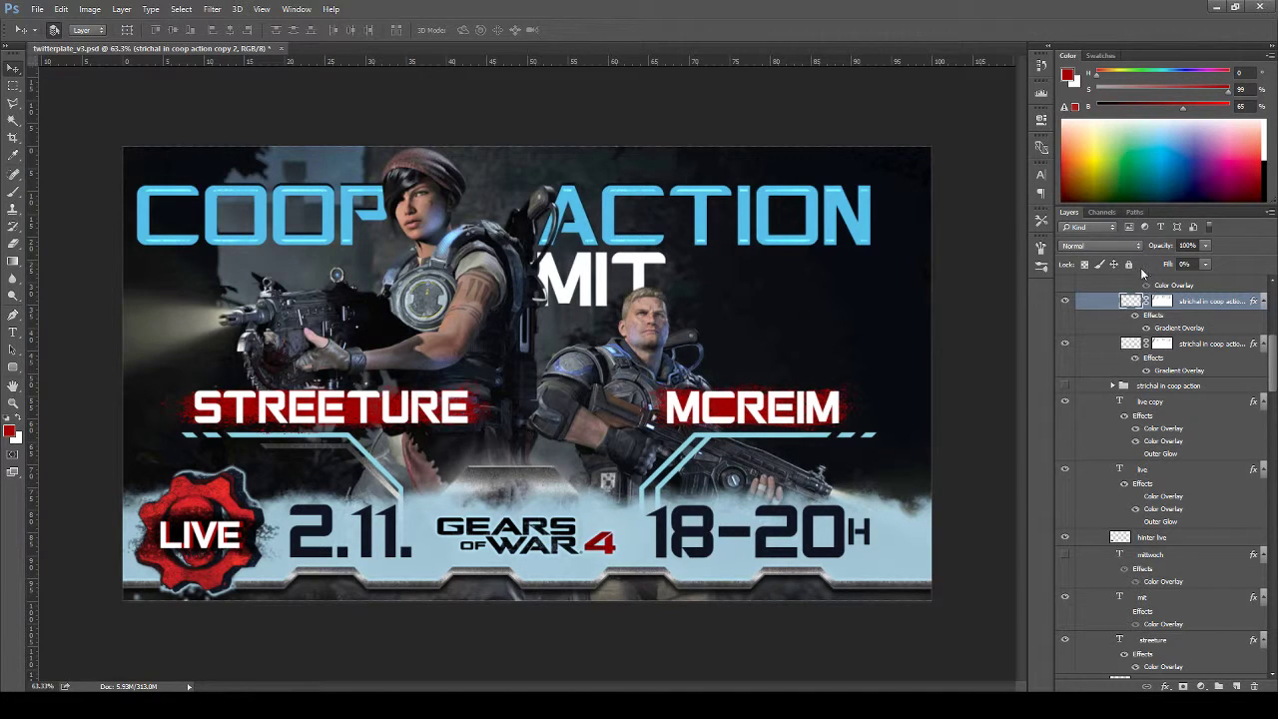
Group the two COOP ACTION stripe layers and add a Color Overlay to the group, opening its colour for editing
shift+click(1203, 345)
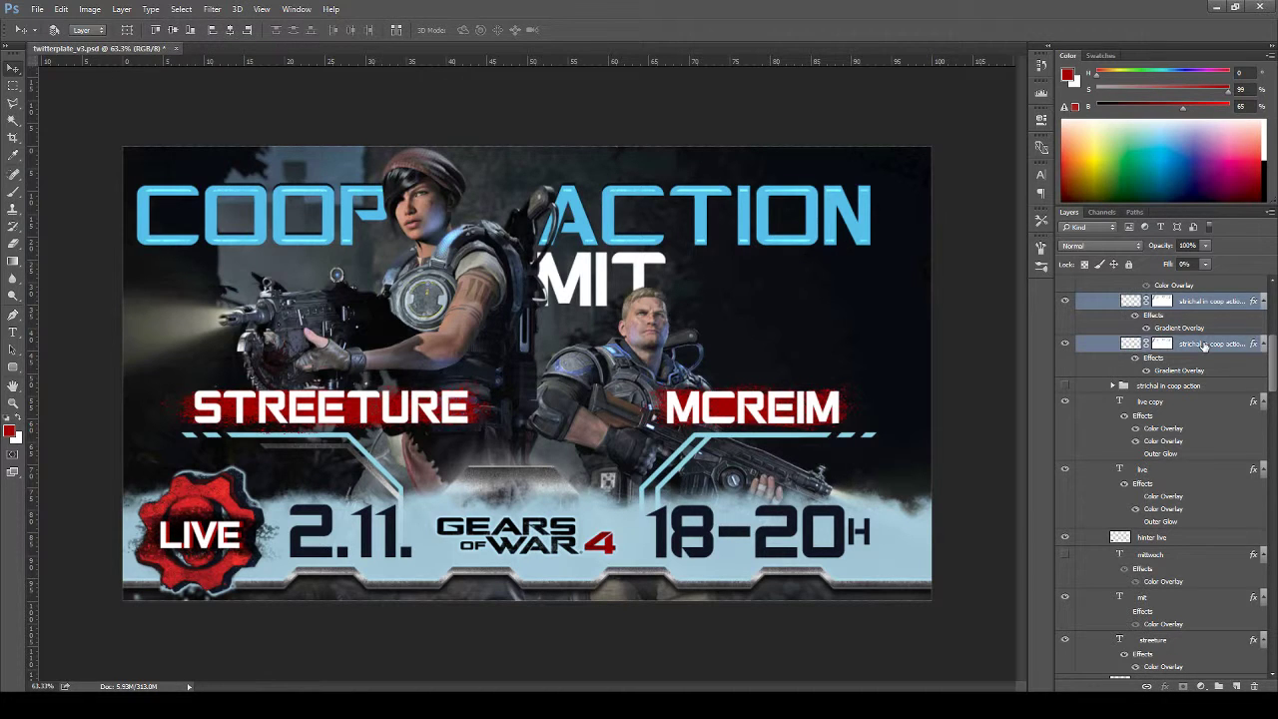
key(ctrl+g)
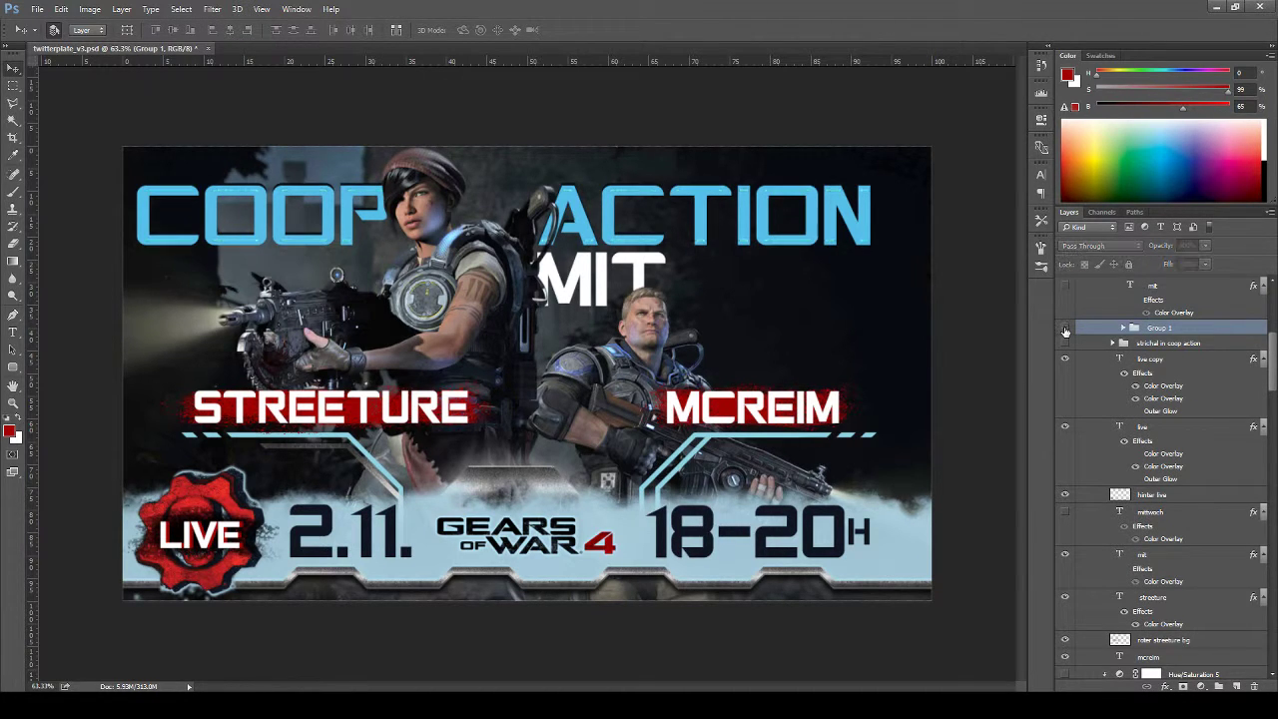
double_click(1221, 330)
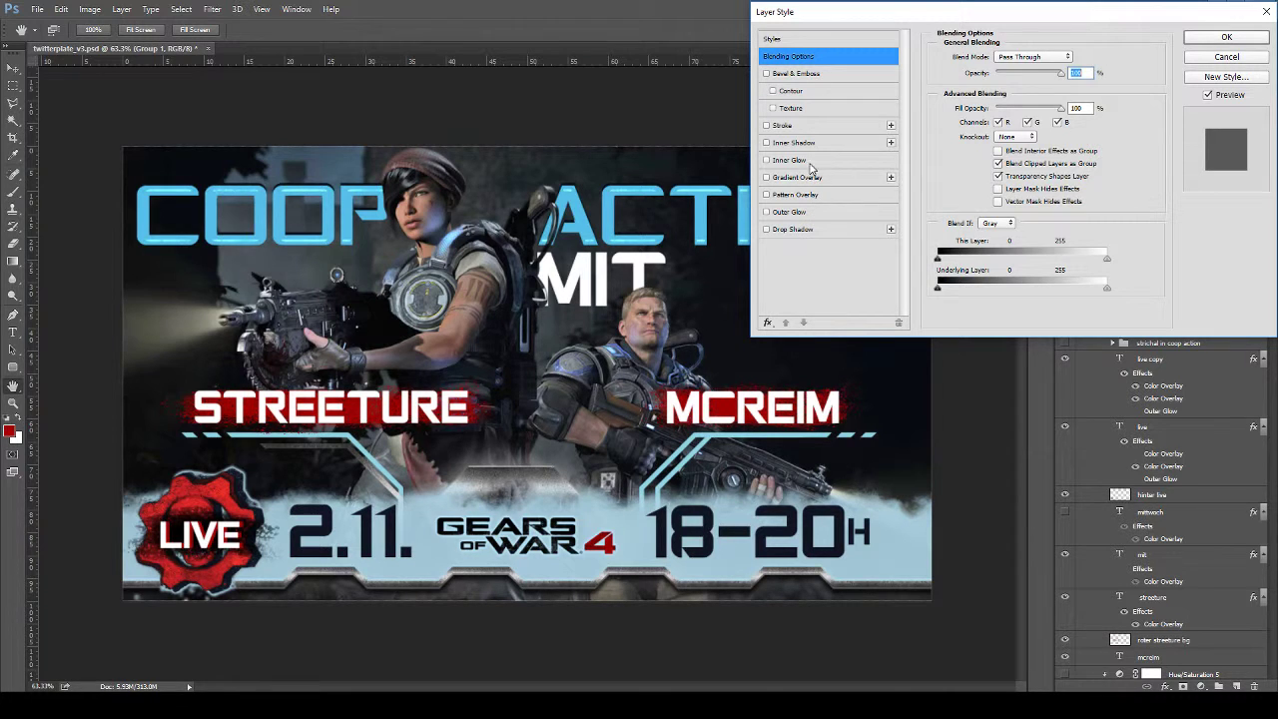
click(768, 324)
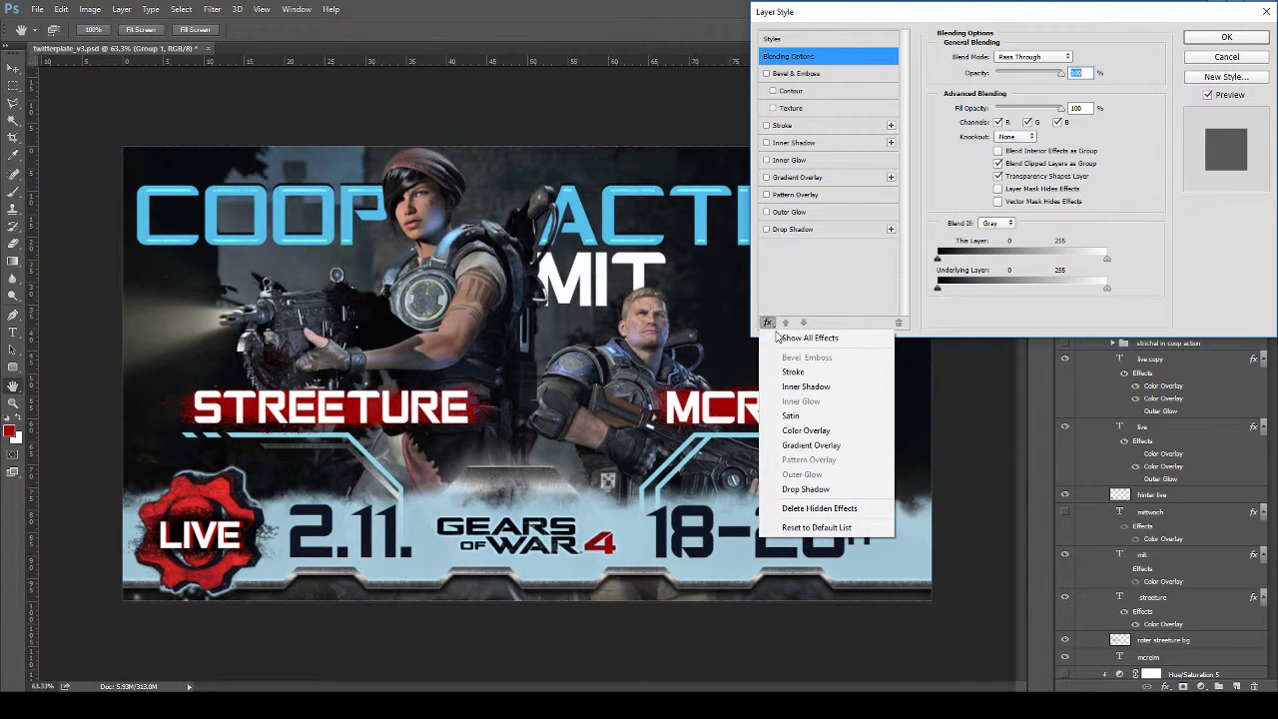
click(798, 430)
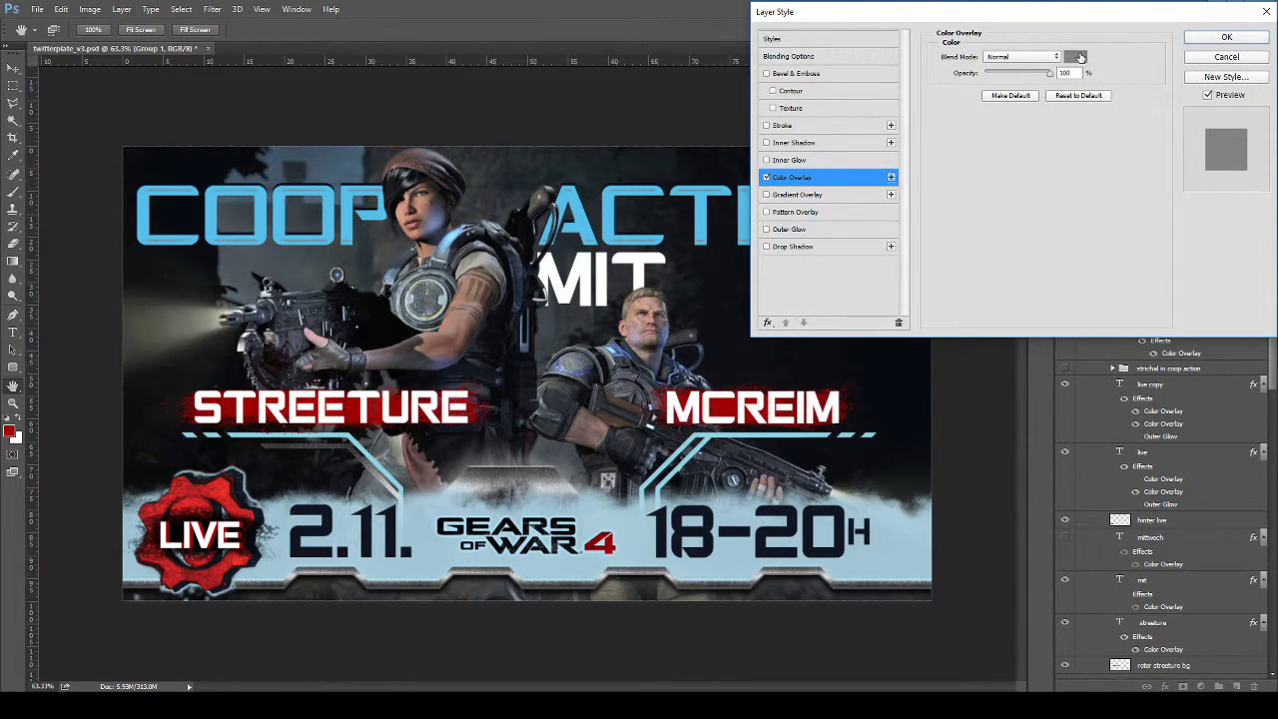
click(1079, 57)
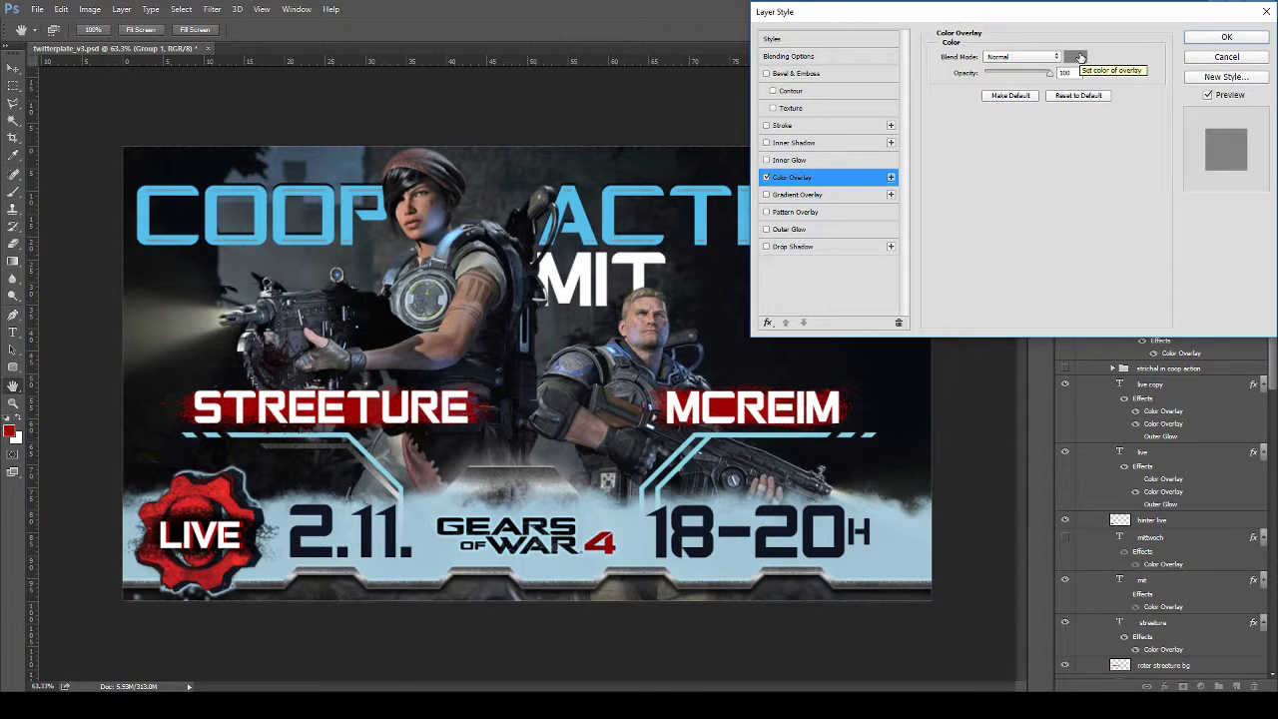
Try white and the light blue sampled from the lower banner as overlay colours, lowering the blue's saturation to 7%
click(911, 549)
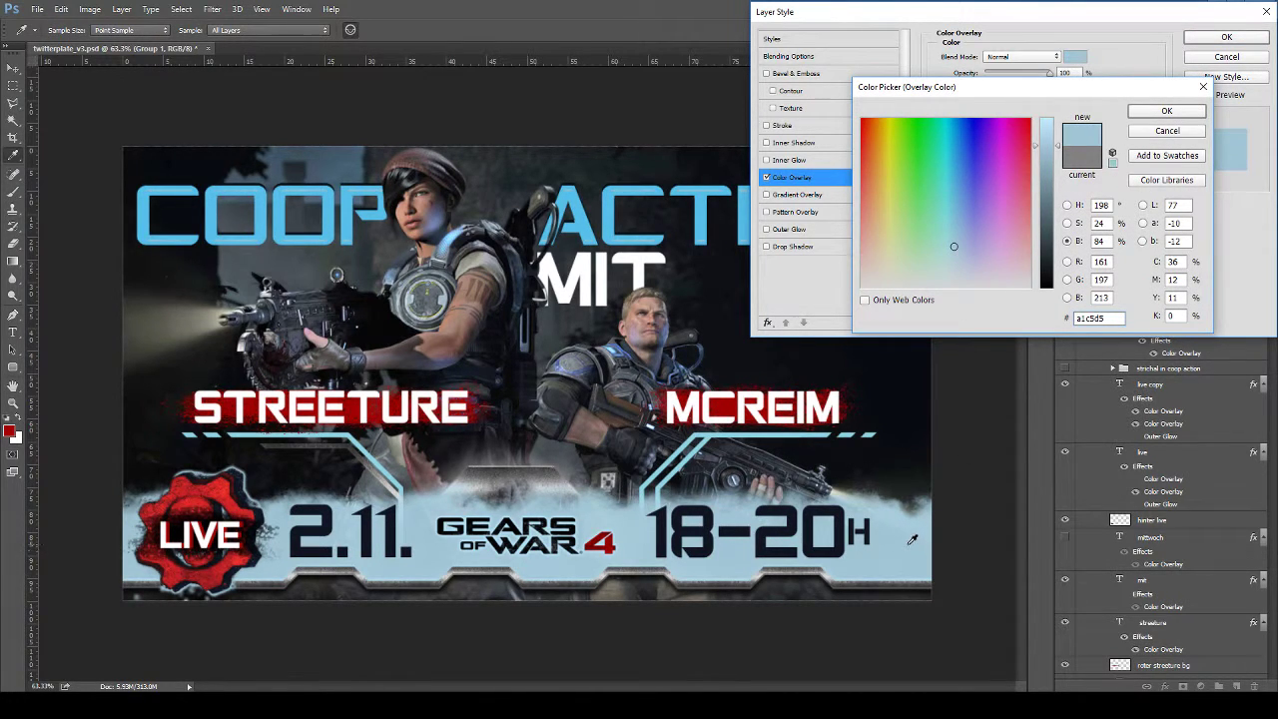
click(644, 257)
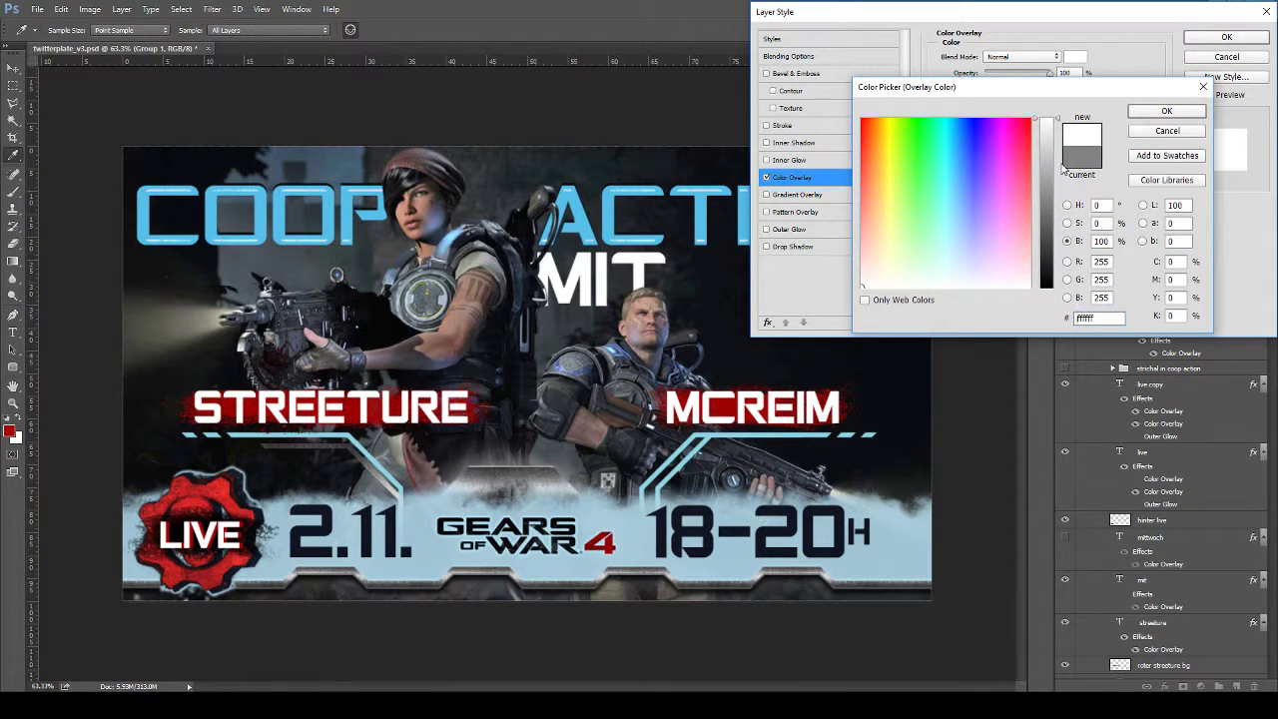
click(910, 555)
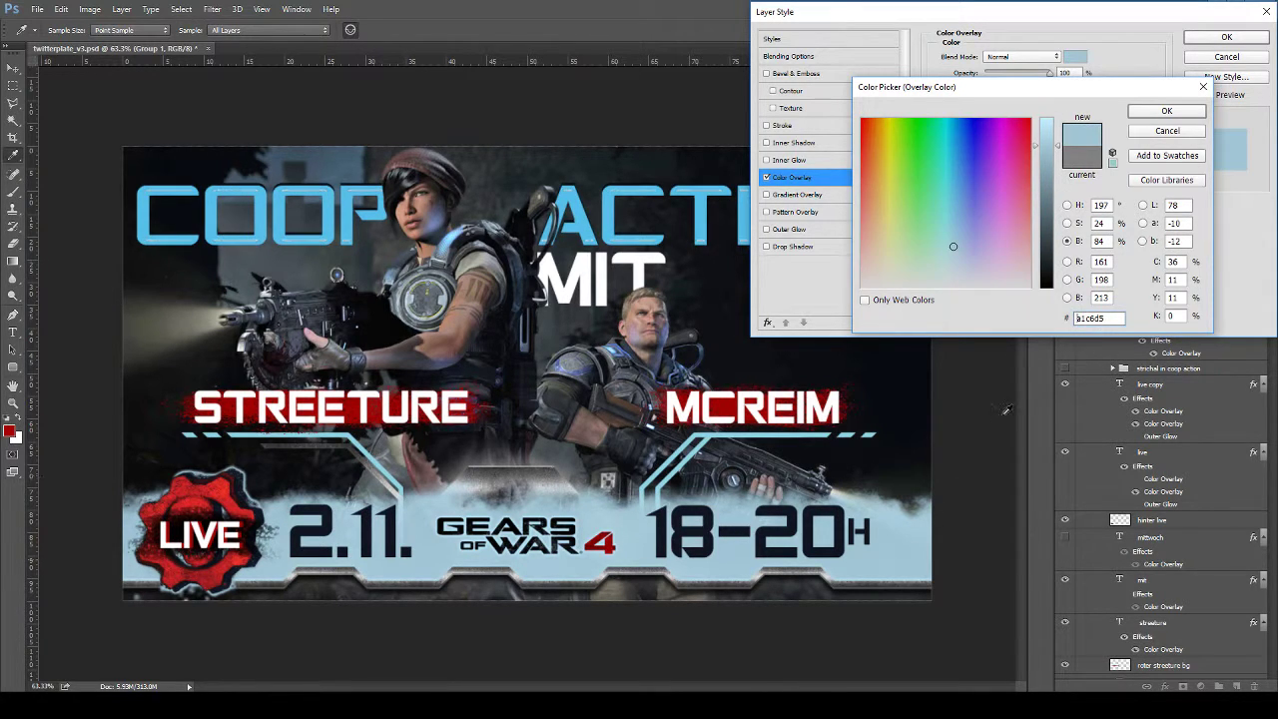
click(1068, 224)
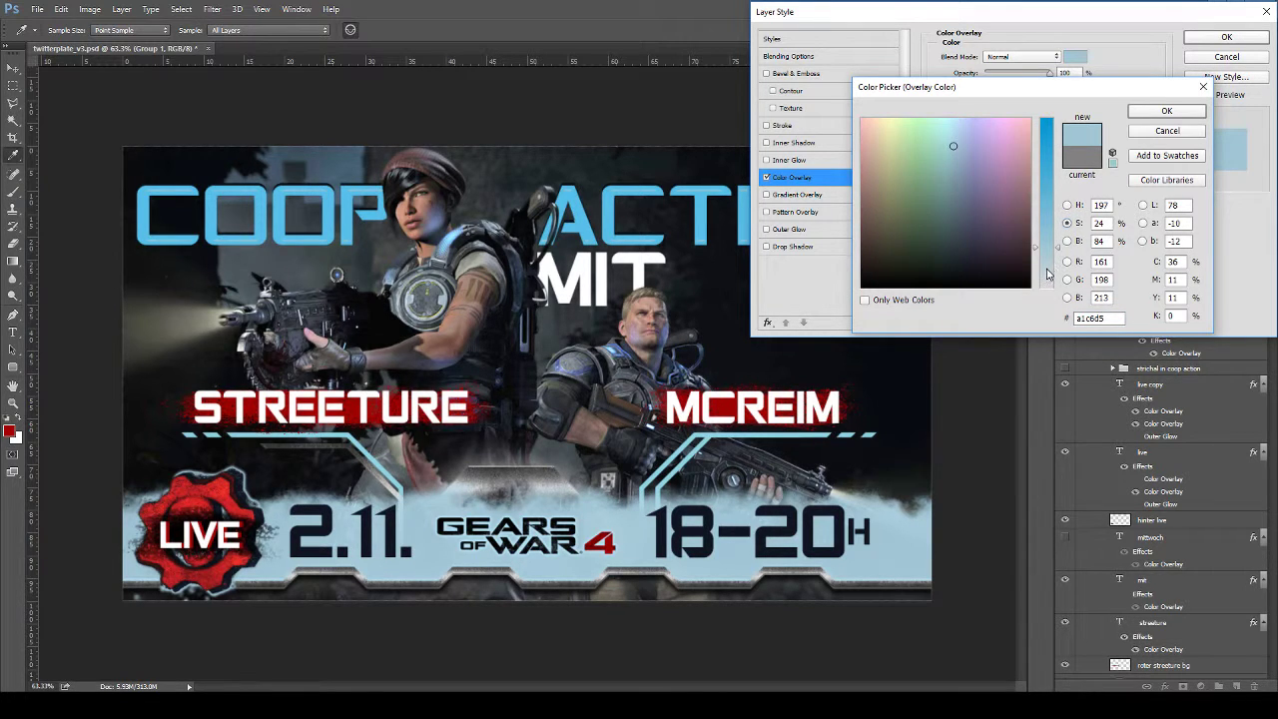
drag(1048, 268, 1046, 279)
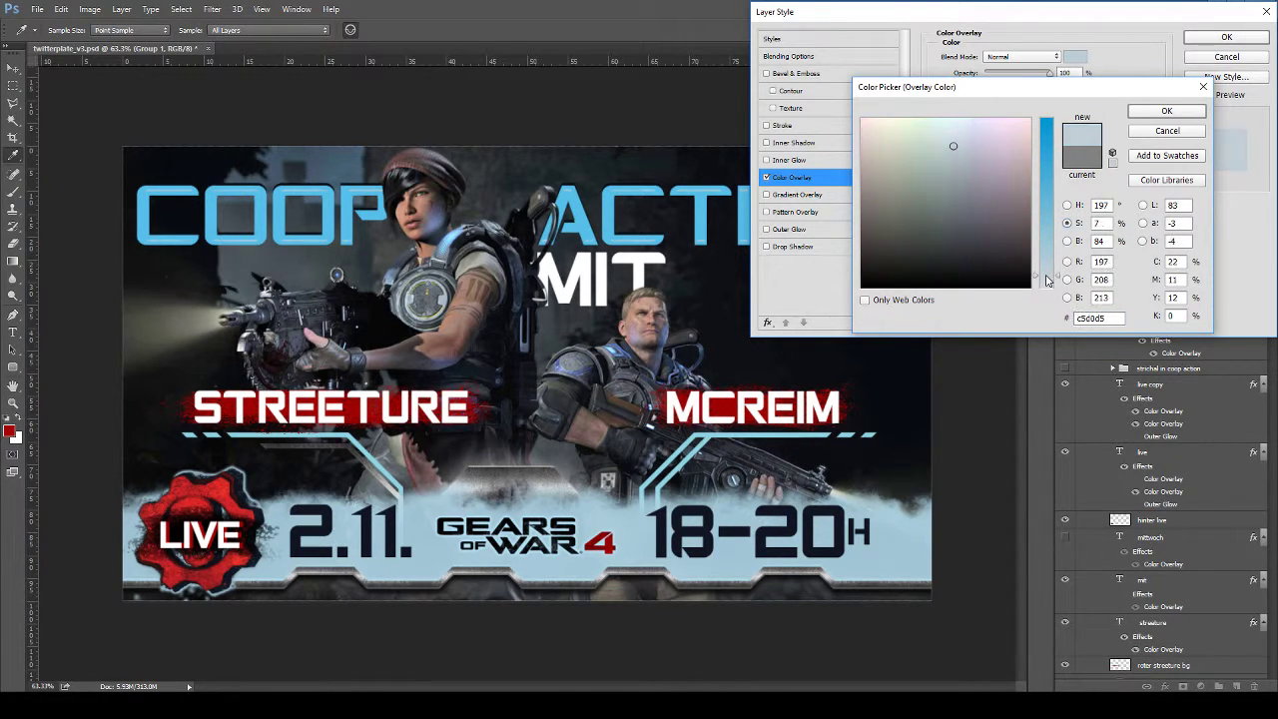
click(1067, 241)
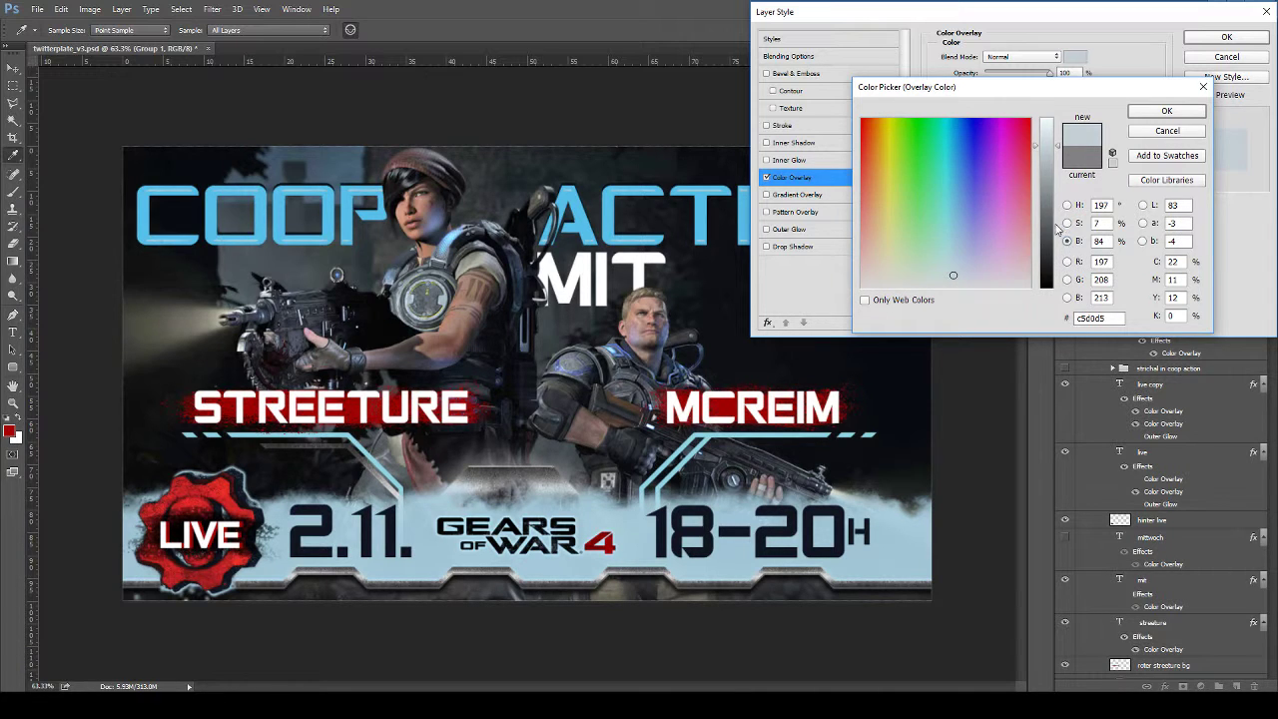
drag(1053, 159, 1052, 168)
Try the blue sampled from the ACTION lettering as the overlay colour, lightened to #d7eaf1
click(904, 539)
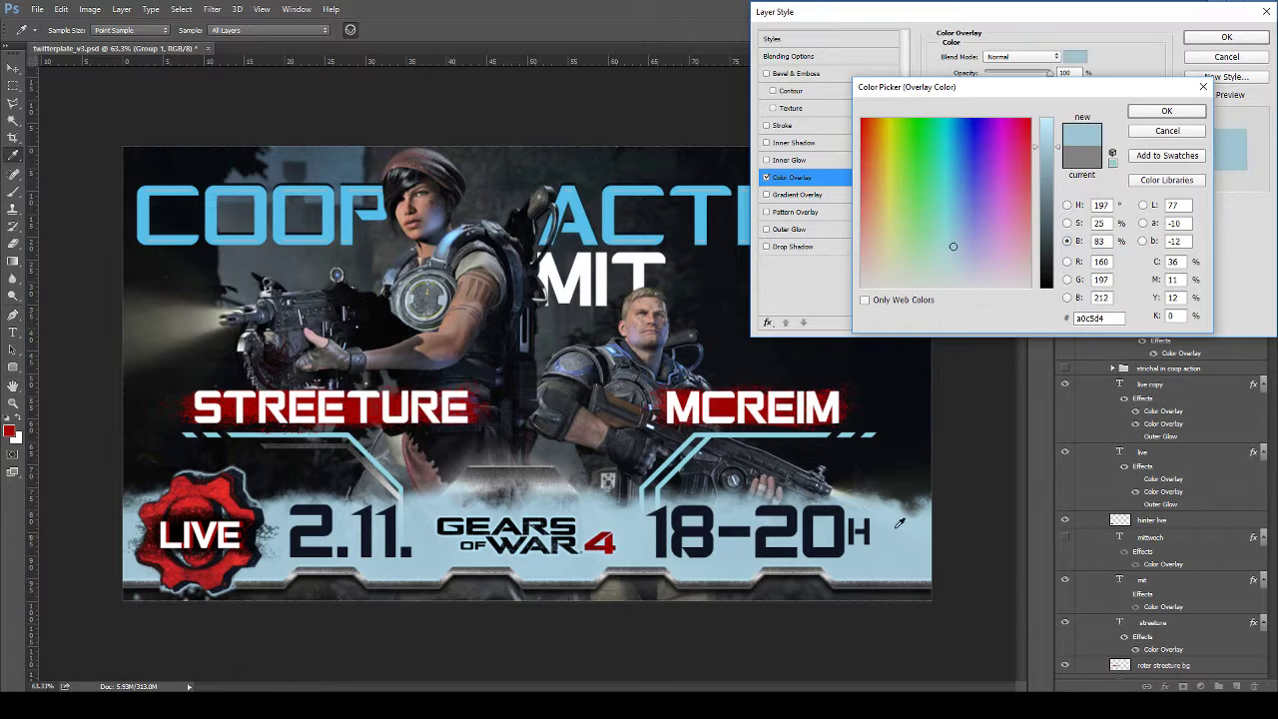
click(825, 430)
click(707, 229)
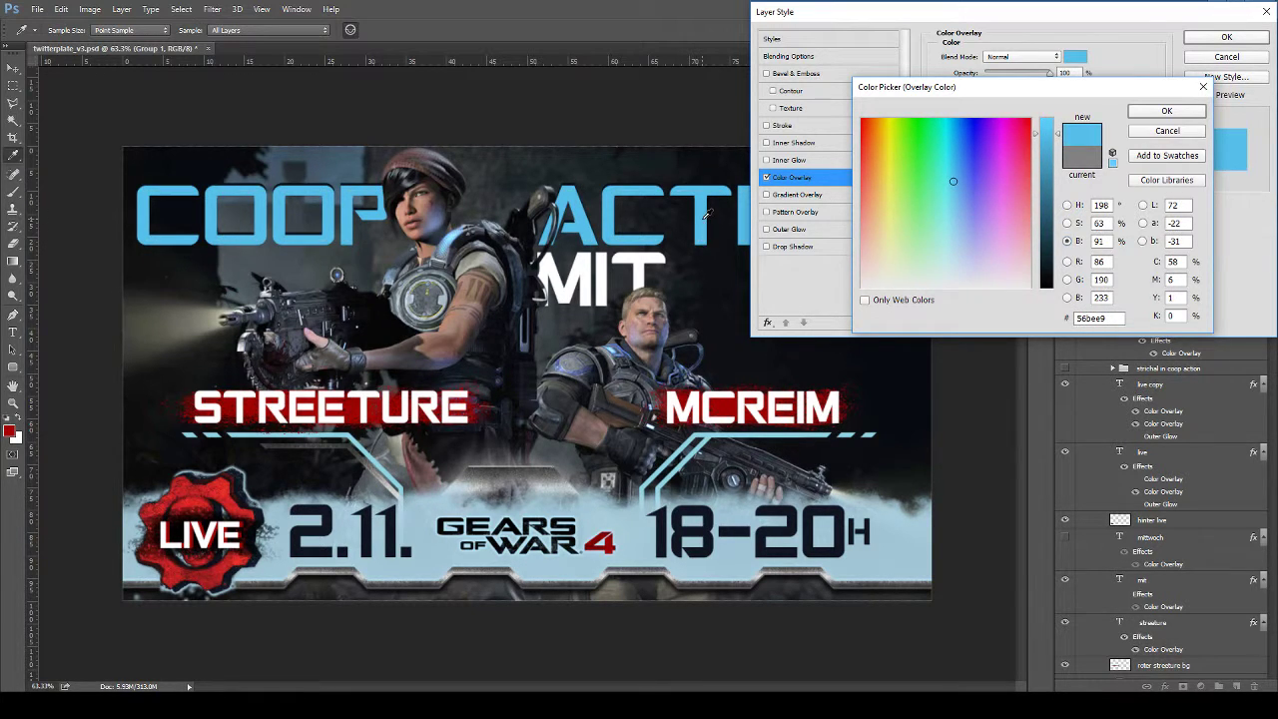
click(1067, 205)
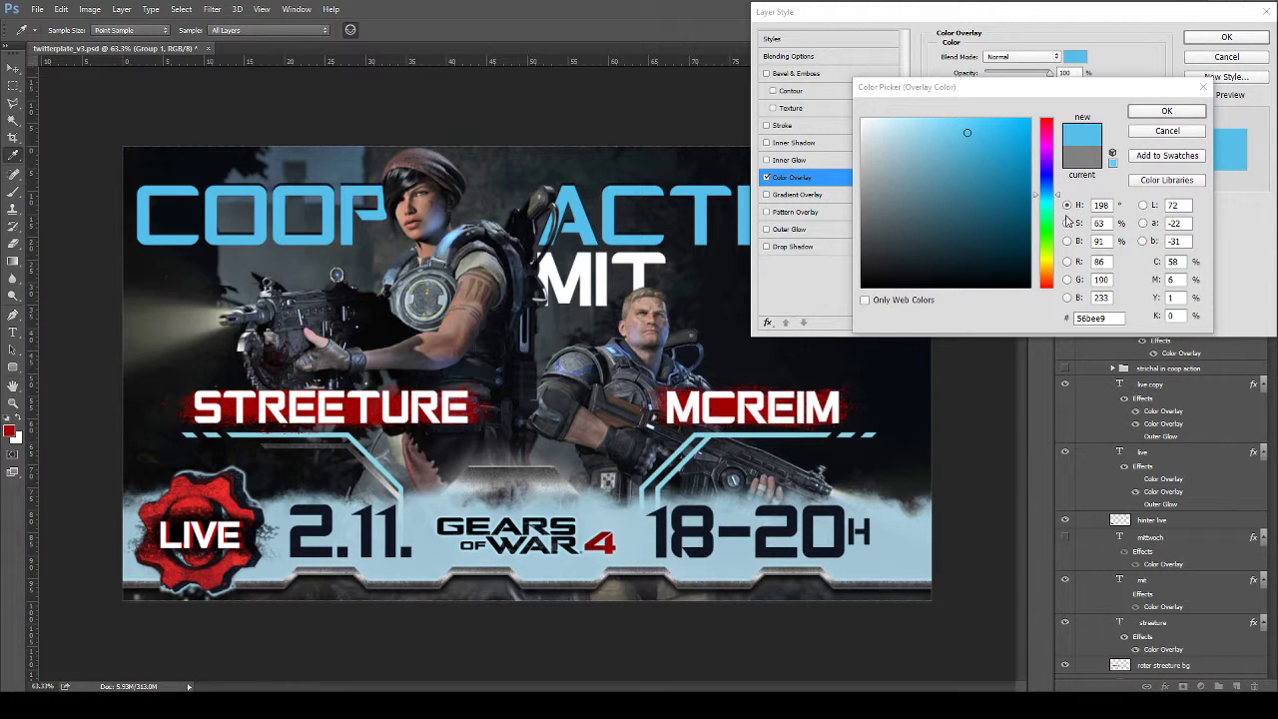
click(939, 128)
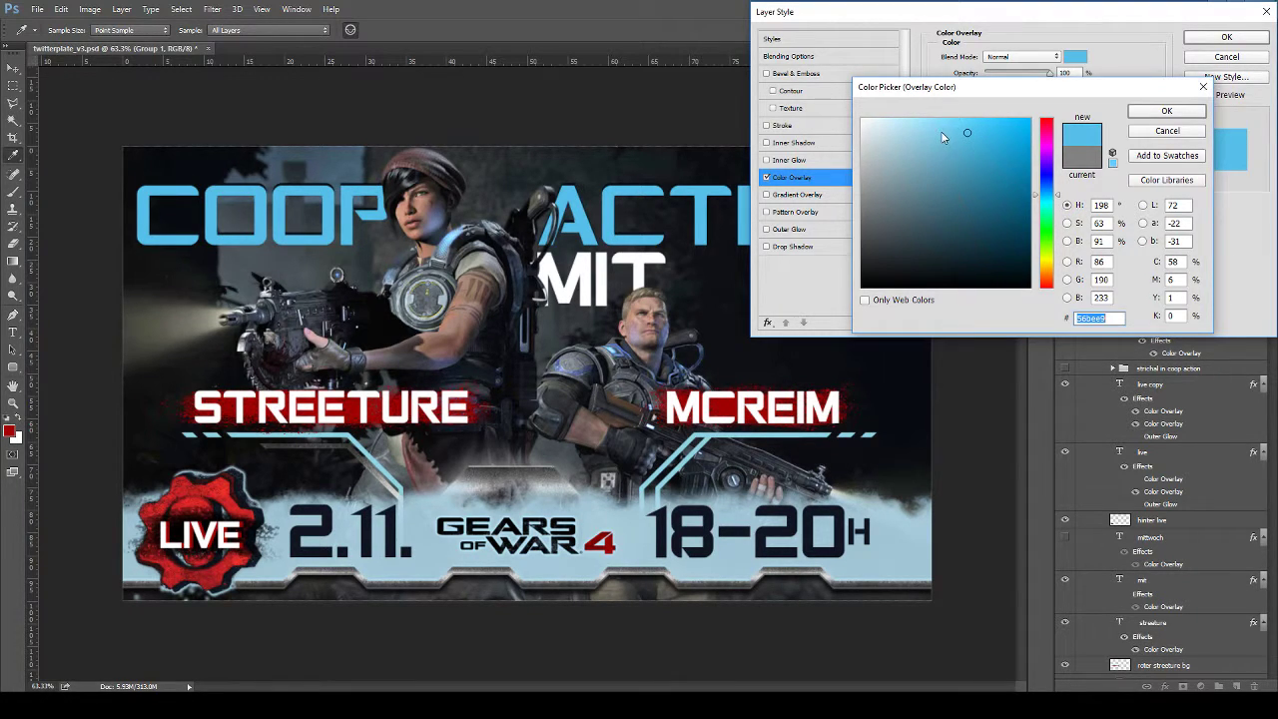
drag(939, 128, 879, 126)
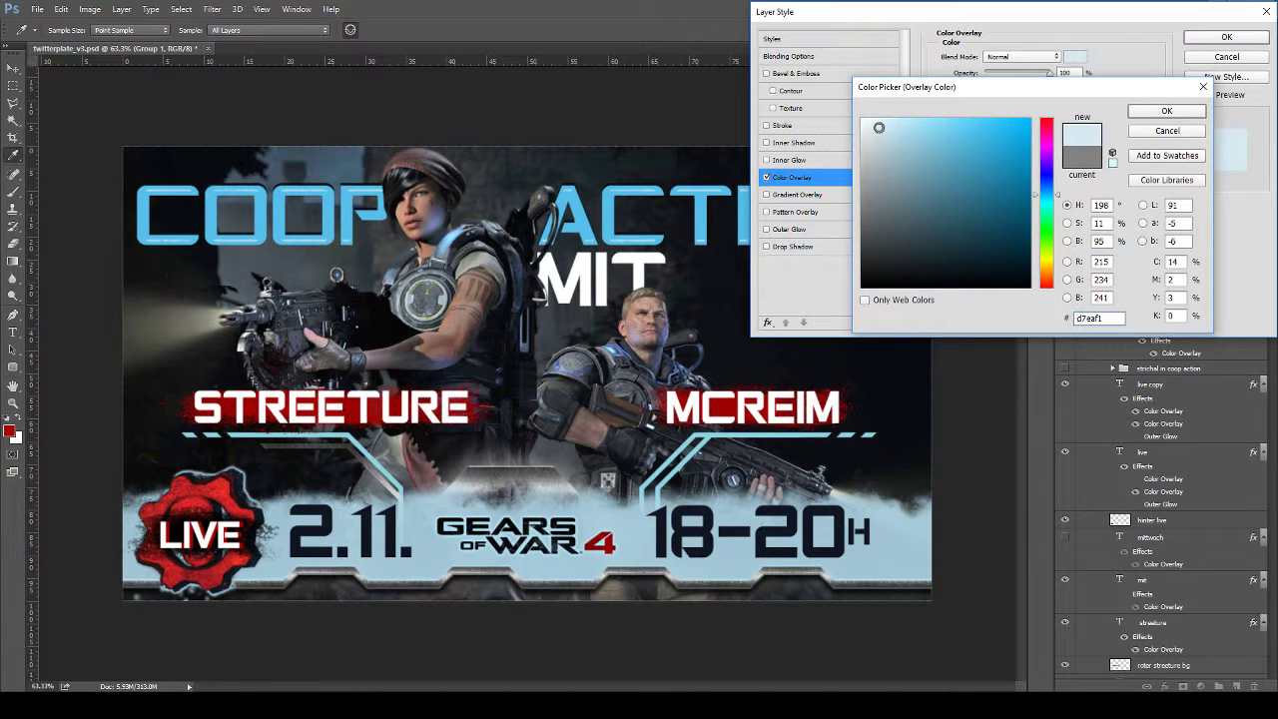
Sample the red from the name backdrop, darken it to #170000 and apply it as the stripe group's overlay colour
click(728, 399)
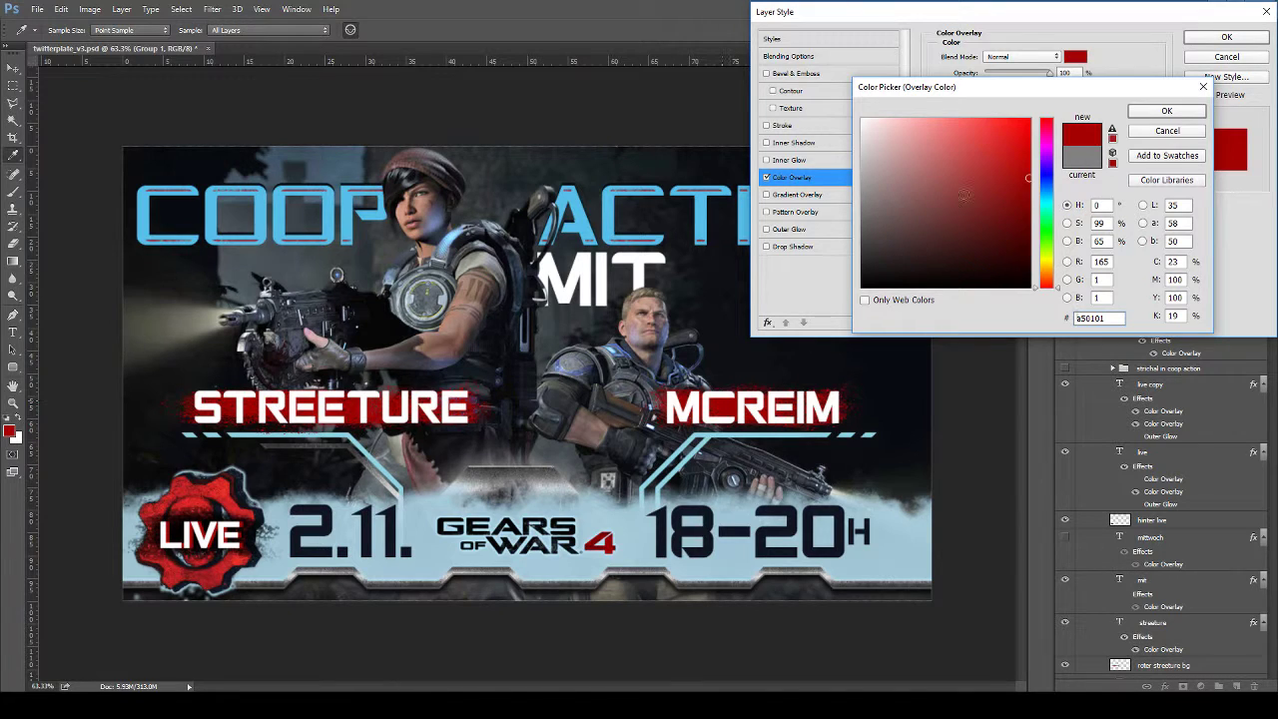
click(1028, 232)
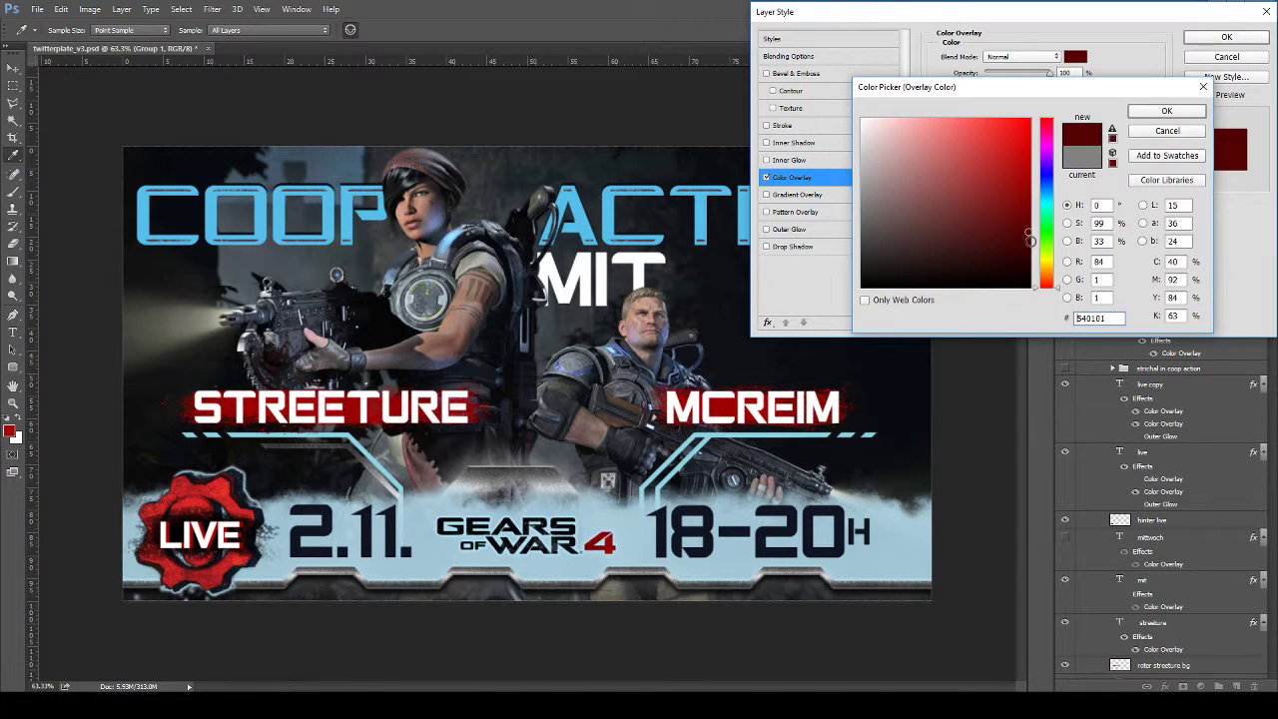
click(1028, 273)
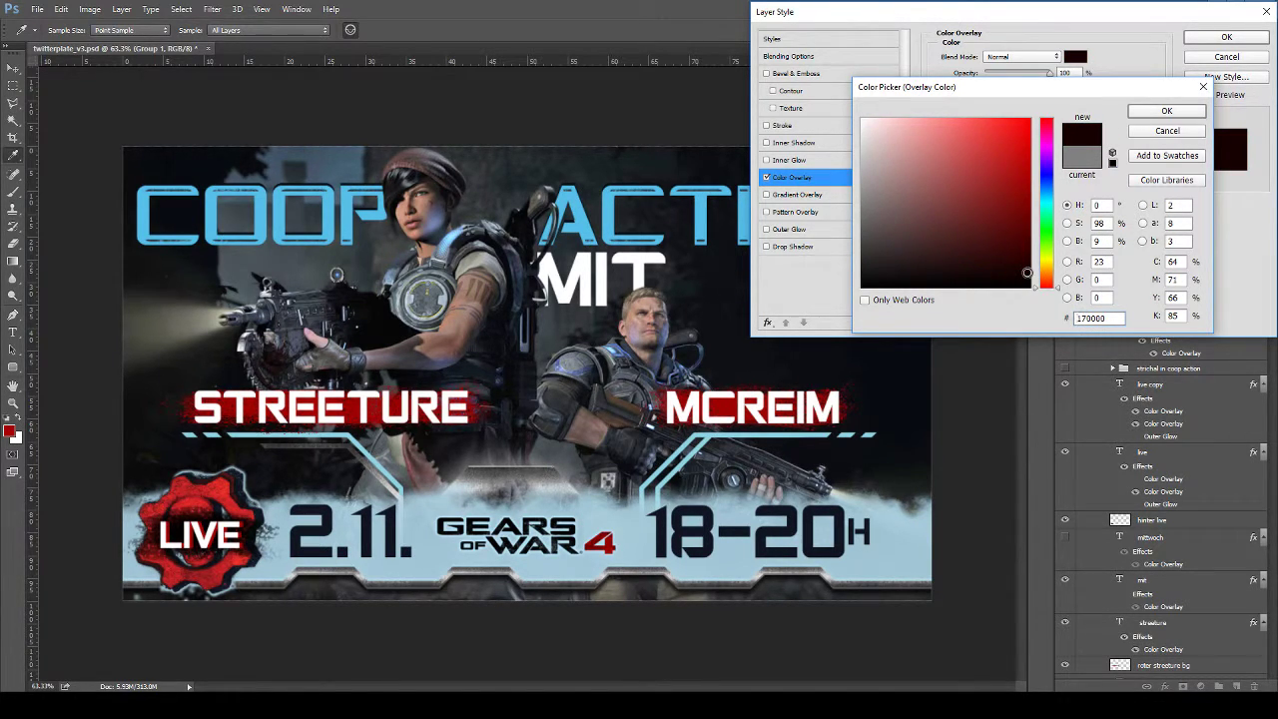
click(1144, 111)
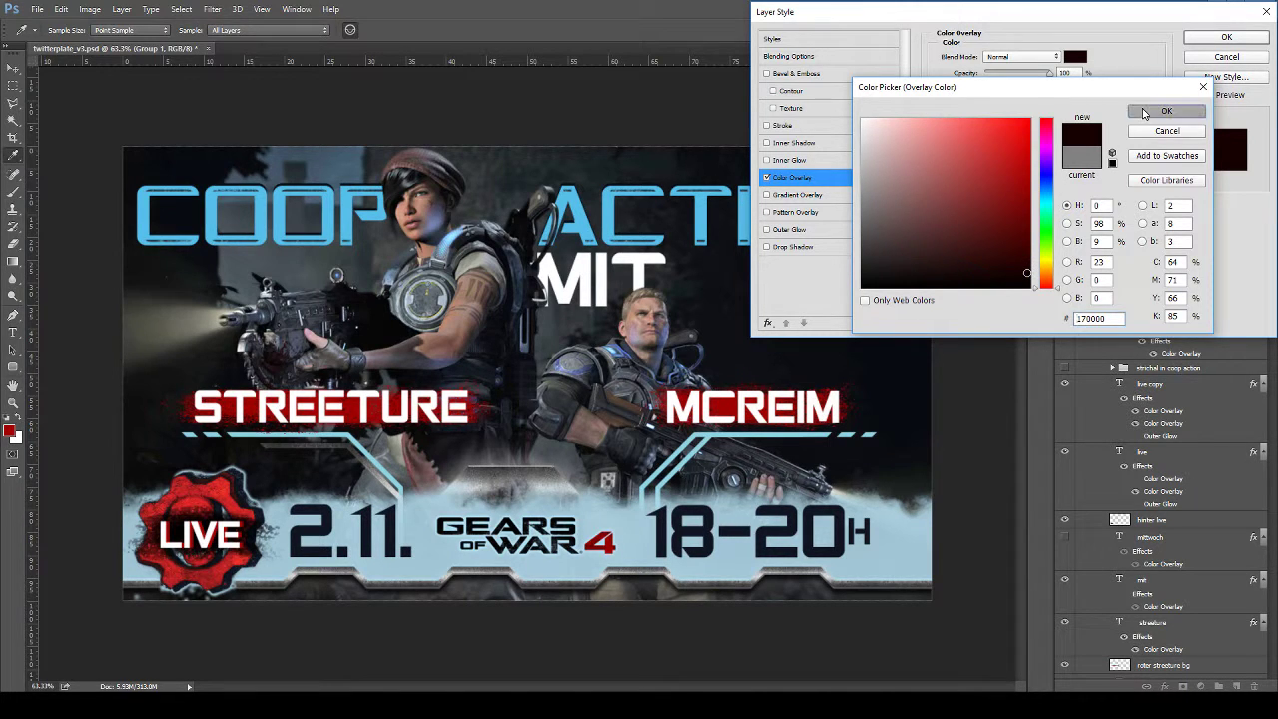
click(1206, 38)
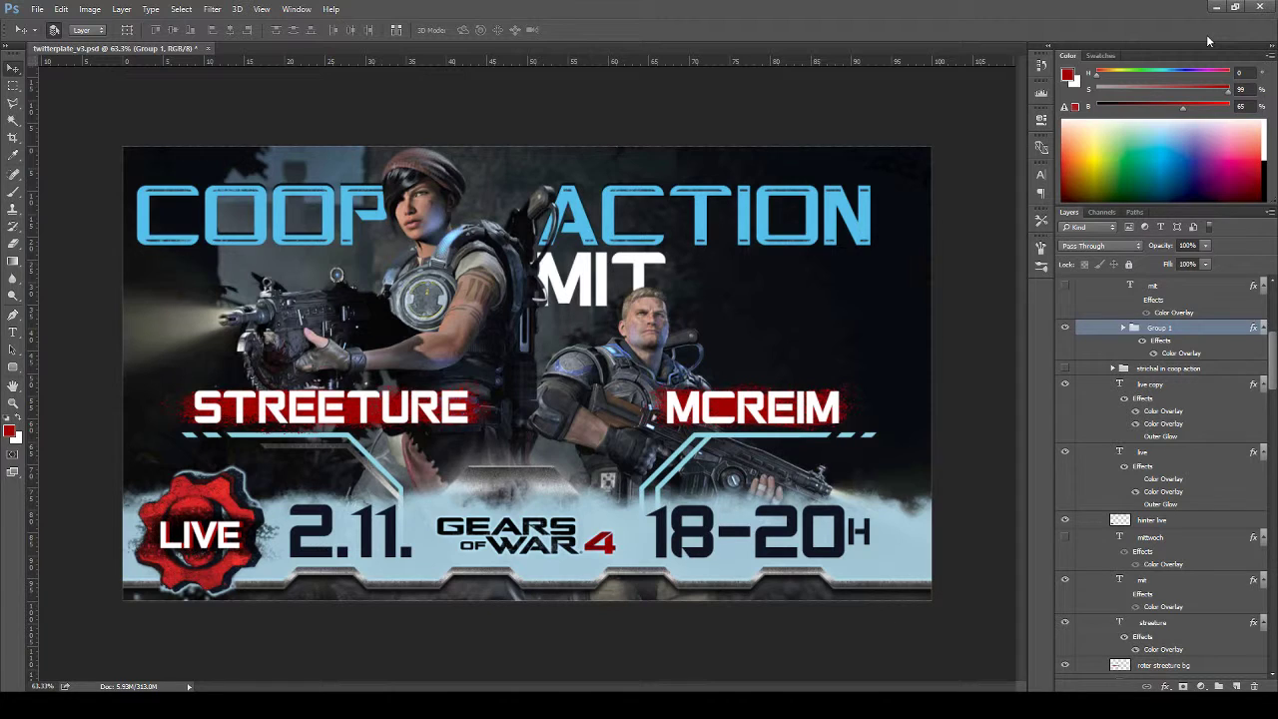
Select the logo copy layer of the gear emblem behind LIVE, check its visibility and enable its Color Overlay effect
click(216, 497)
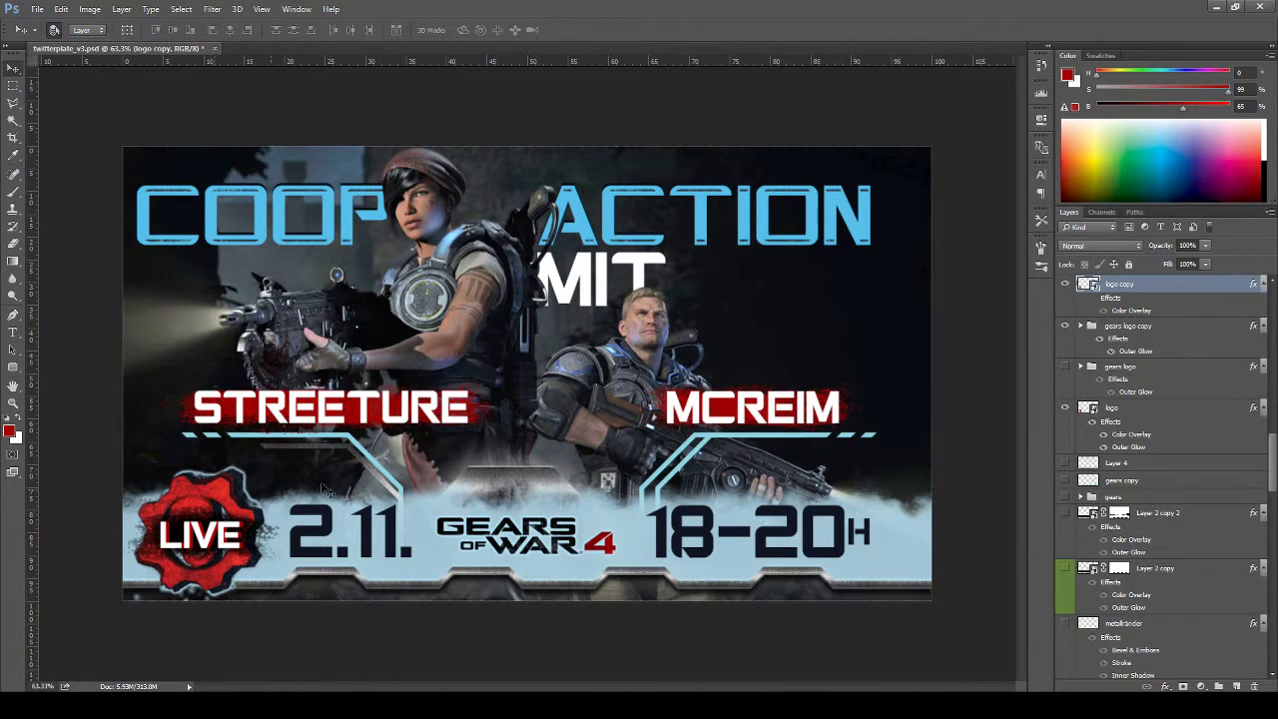
click(1064, 285)
click(1064, 284)
click(1093, 299)
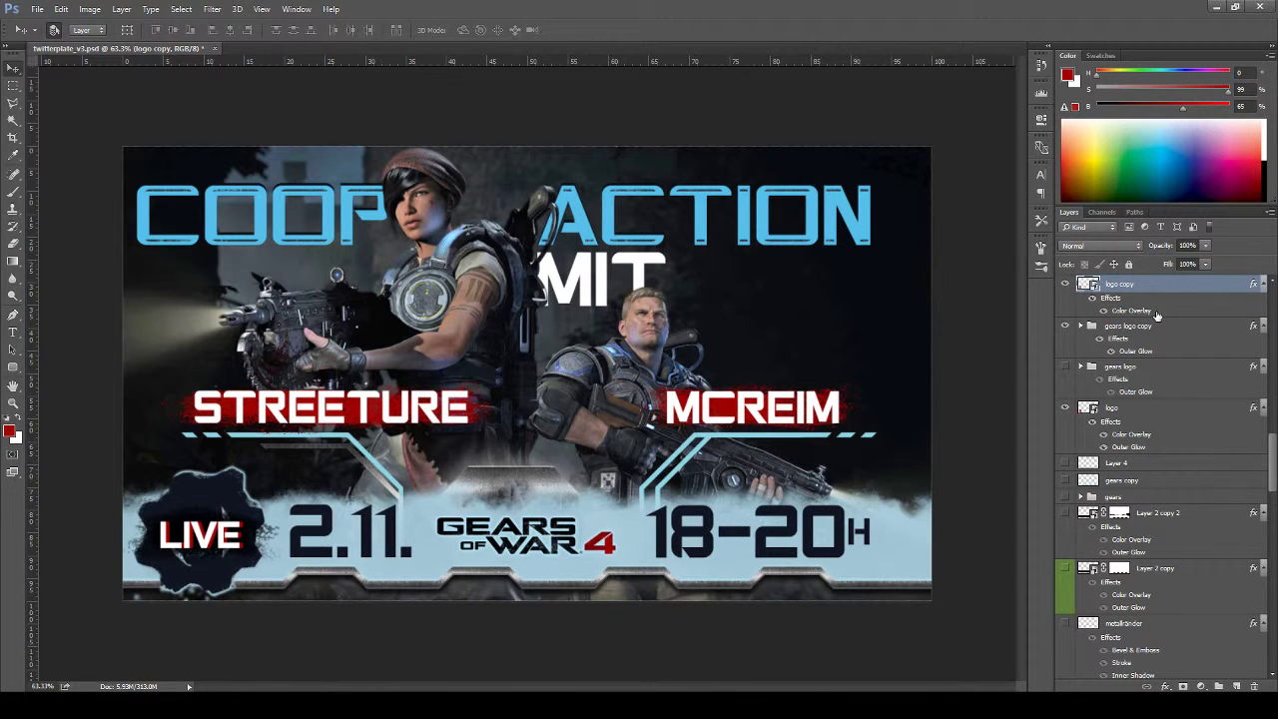
Set the logo copy's Color Overlay to the red #a50101 sampled from the MCREIM name backdrop
double_click(1154, 312)
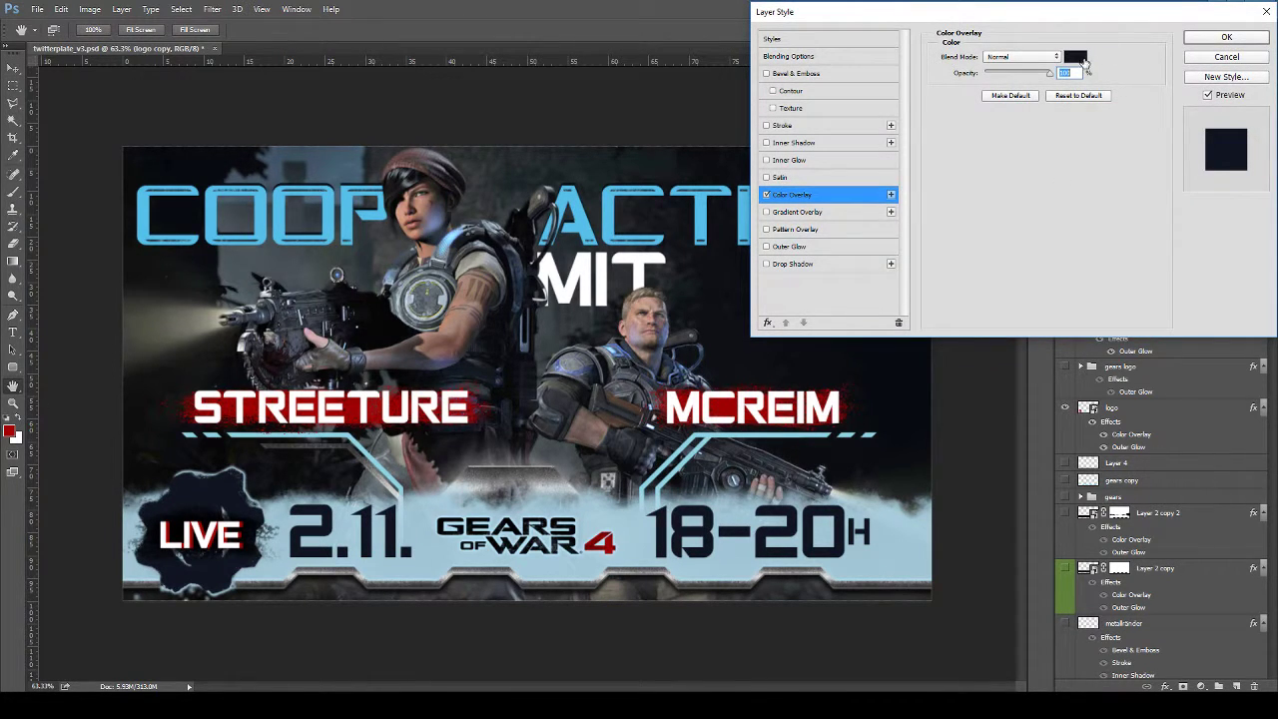
click(1076, 57)
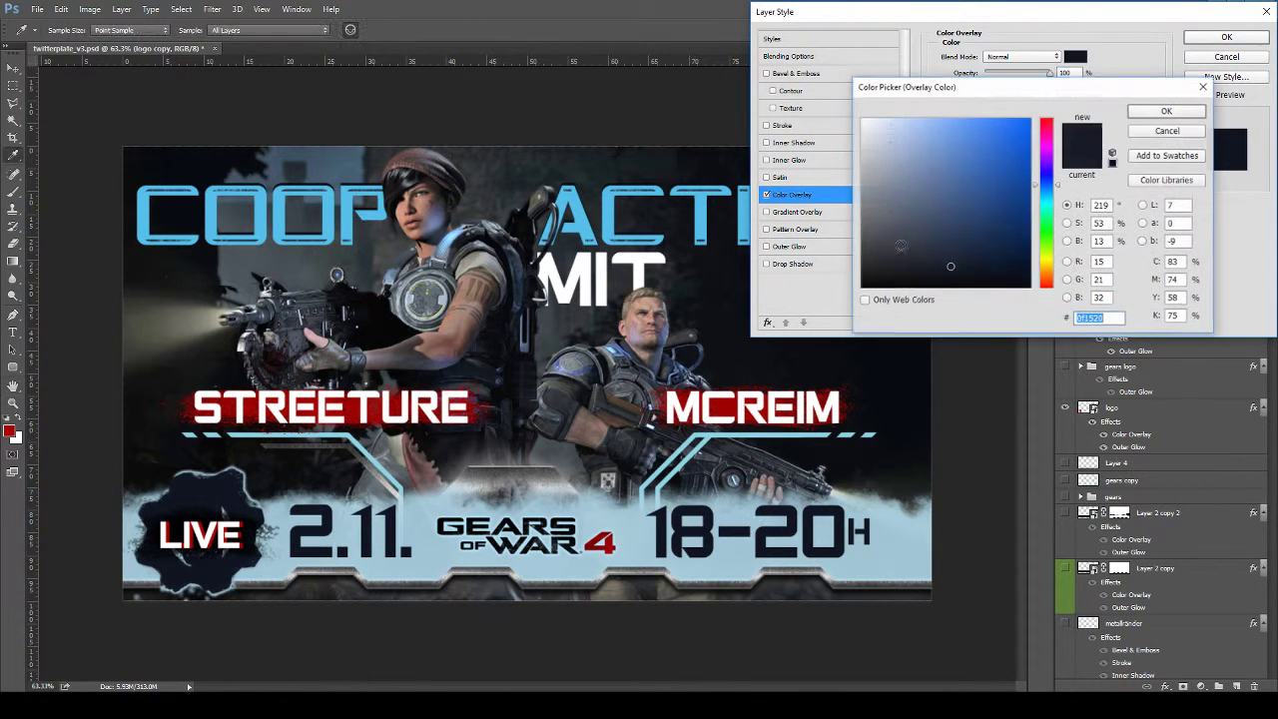
click(739, 398)
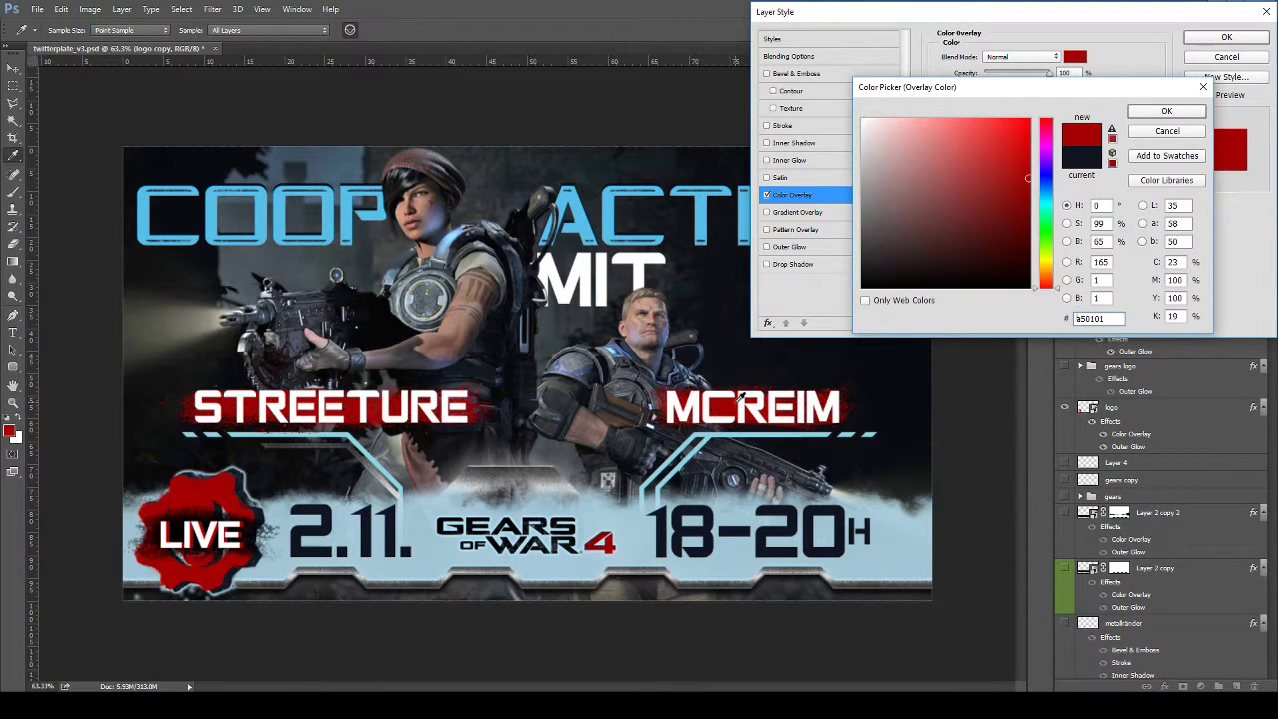
click(739, 397)
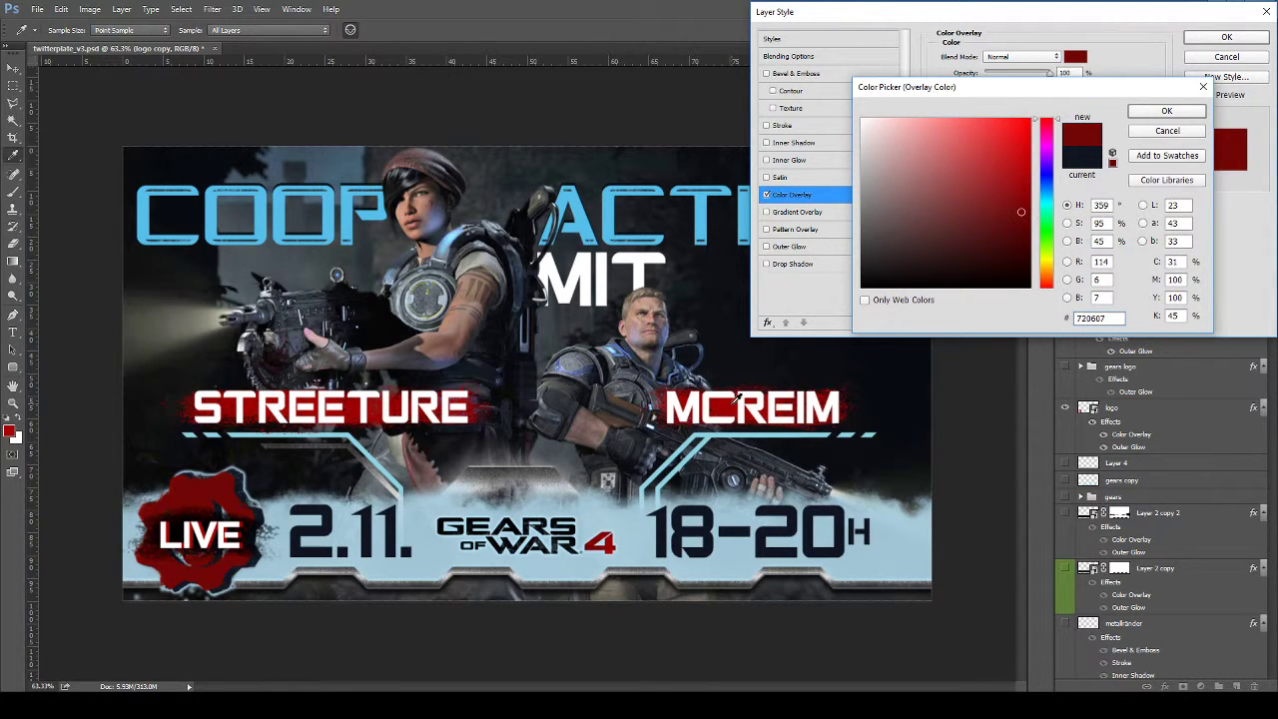
click(739, 397)
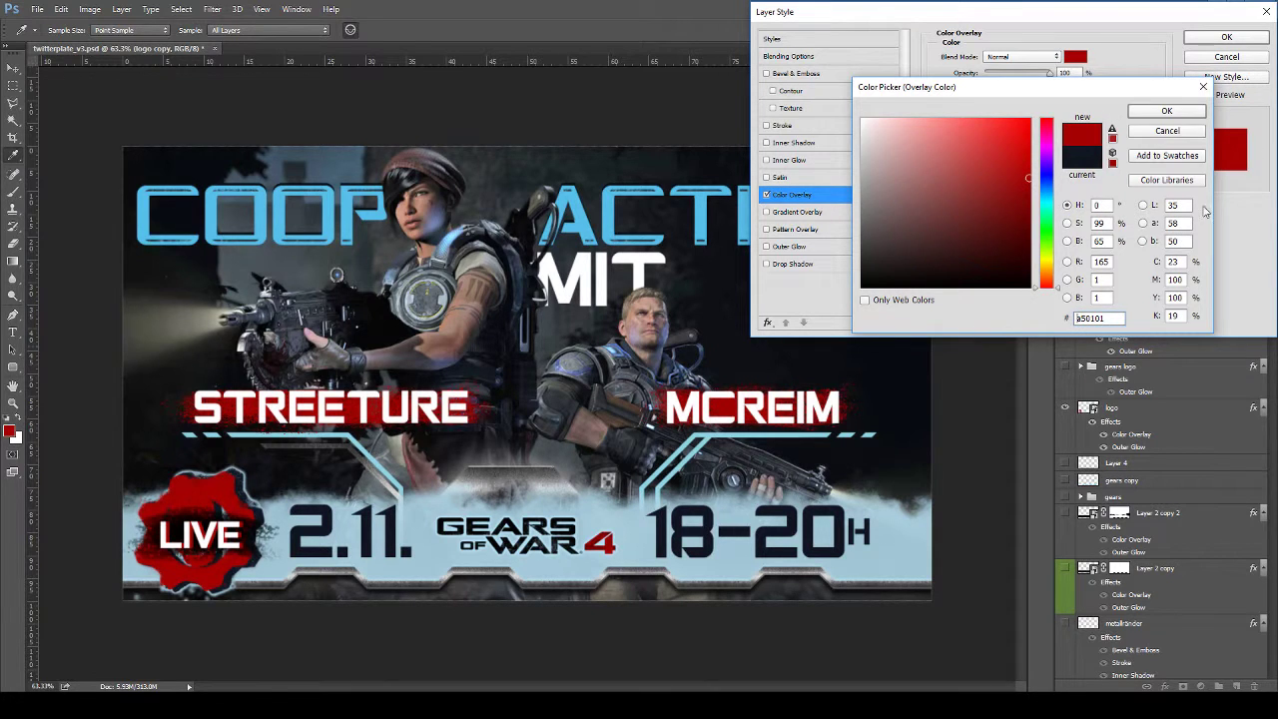
click(1164, 113)
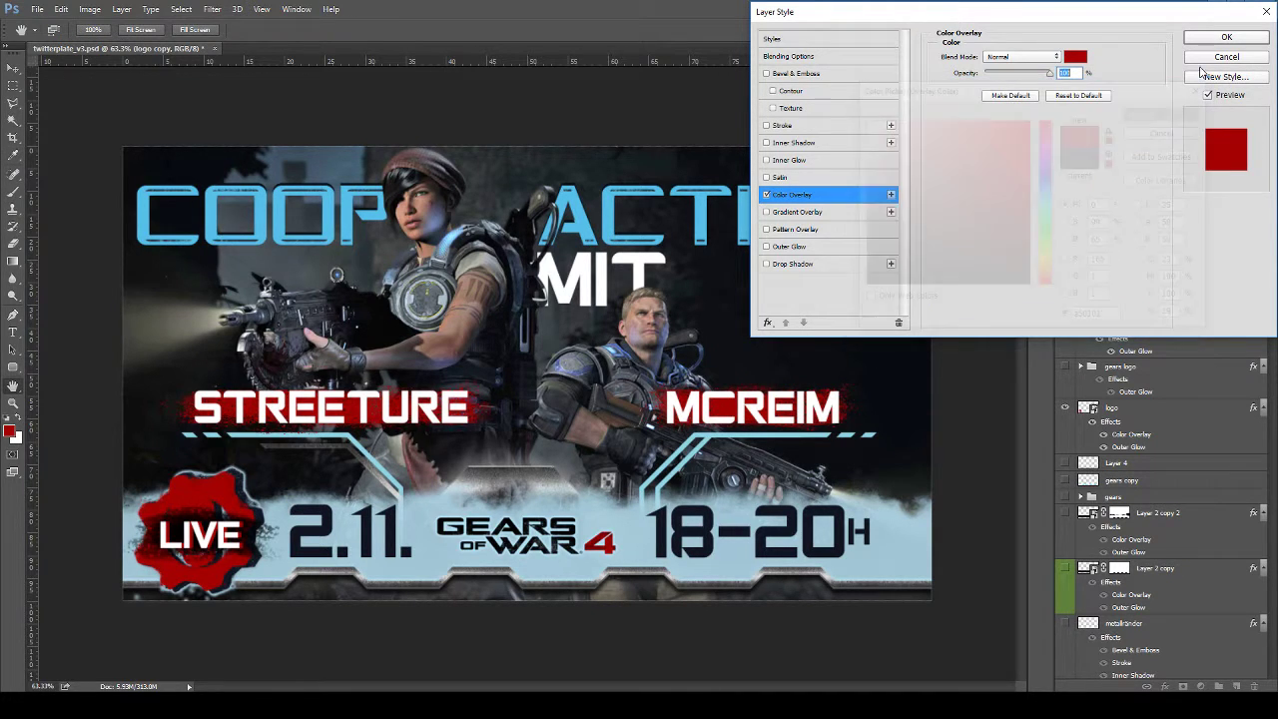
Lower the opacity of the gear emblem's red Color Overlay to roughly half and apply the layer style
click(1022, 77)
drag(1020, 77, 1016, 77)
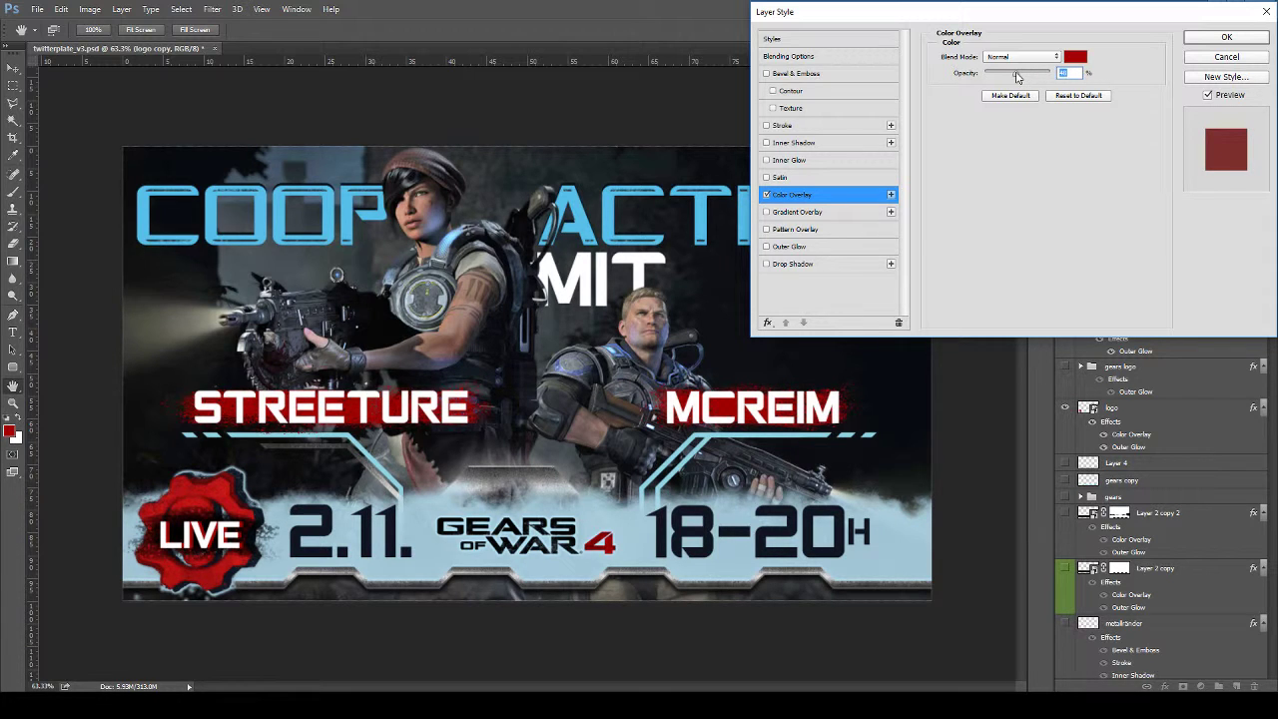
click(1199, 42)
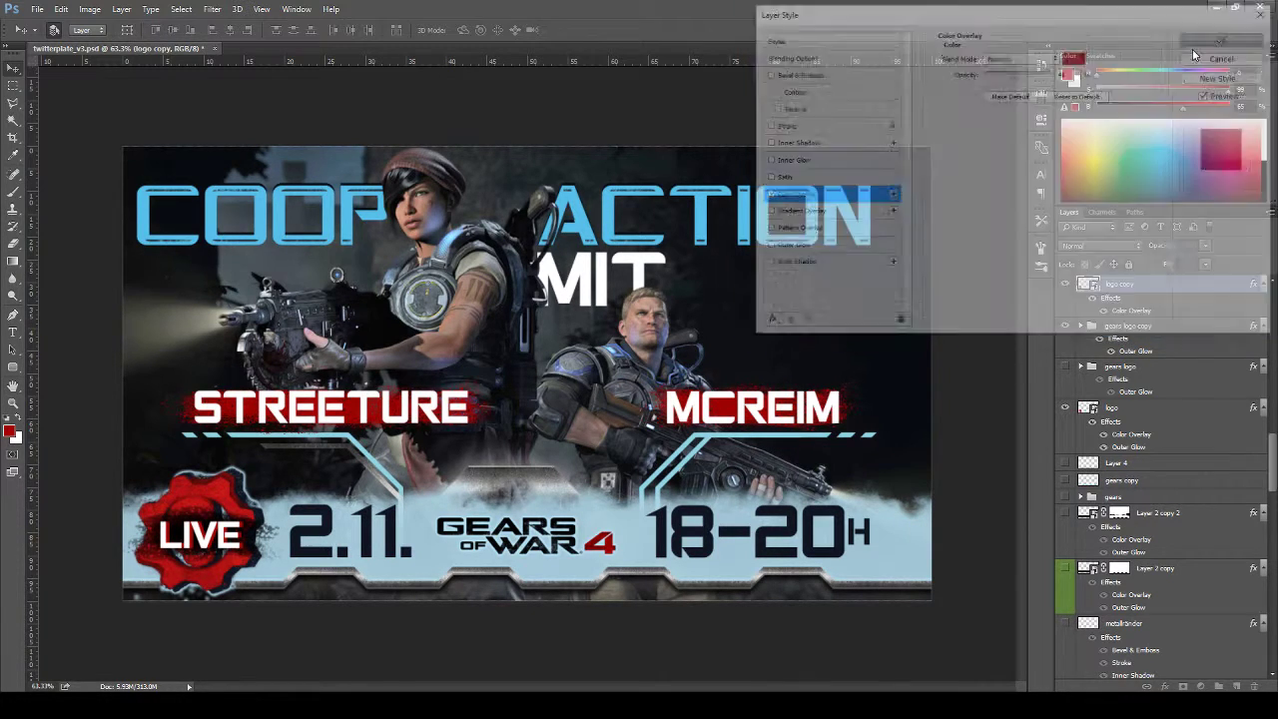
click(1091, 299)
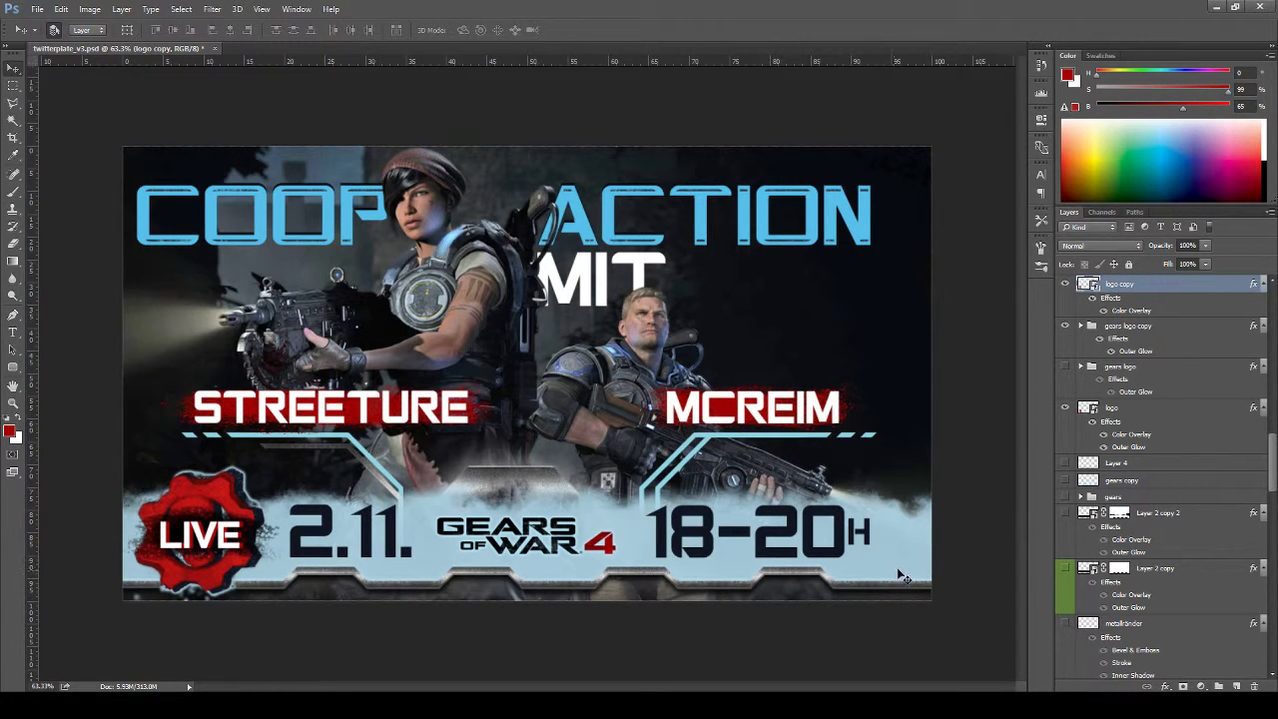
Duplicate the 18-20h time text layer and hide the original as a backup
click(714, 547)
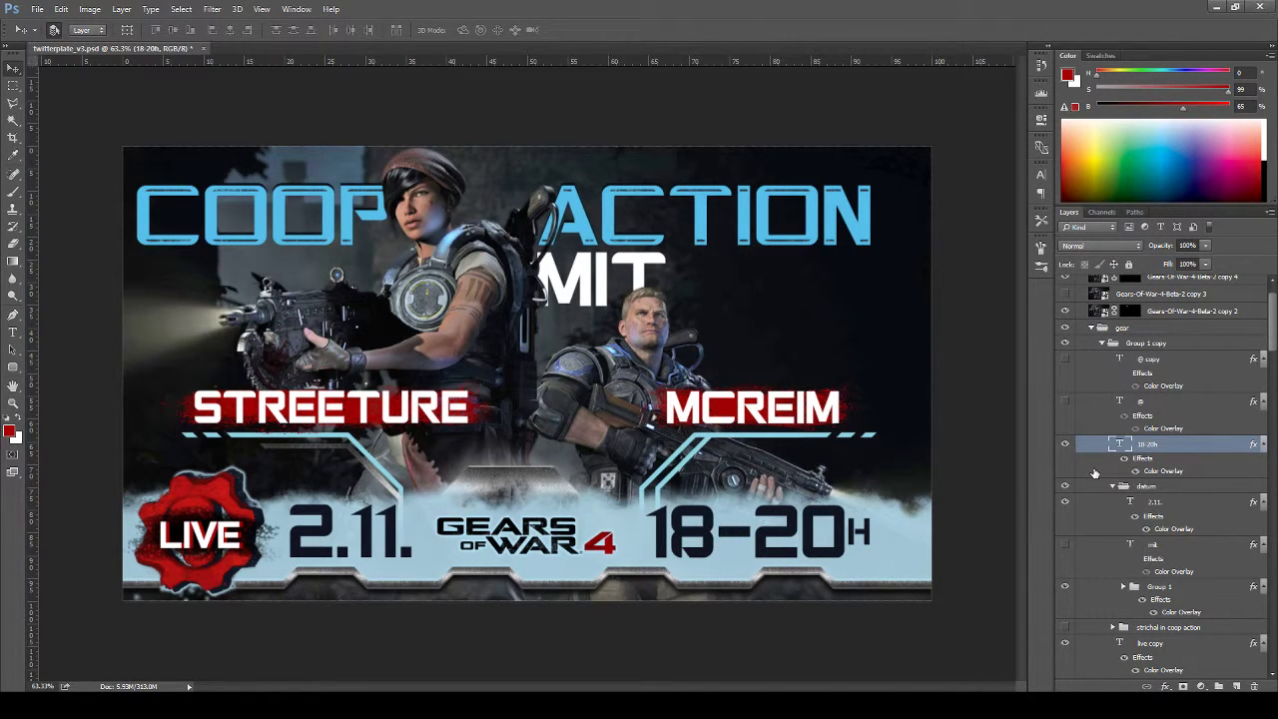
key(ctrl+j)
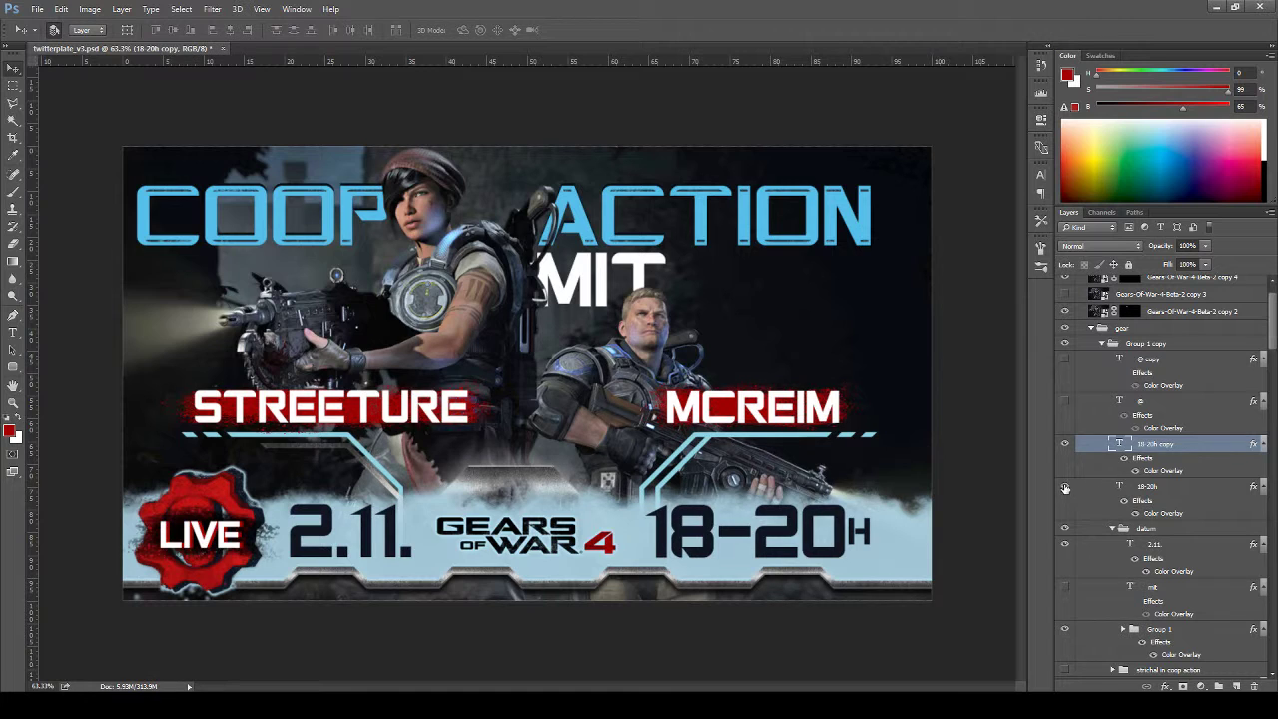
click(1065, 487)
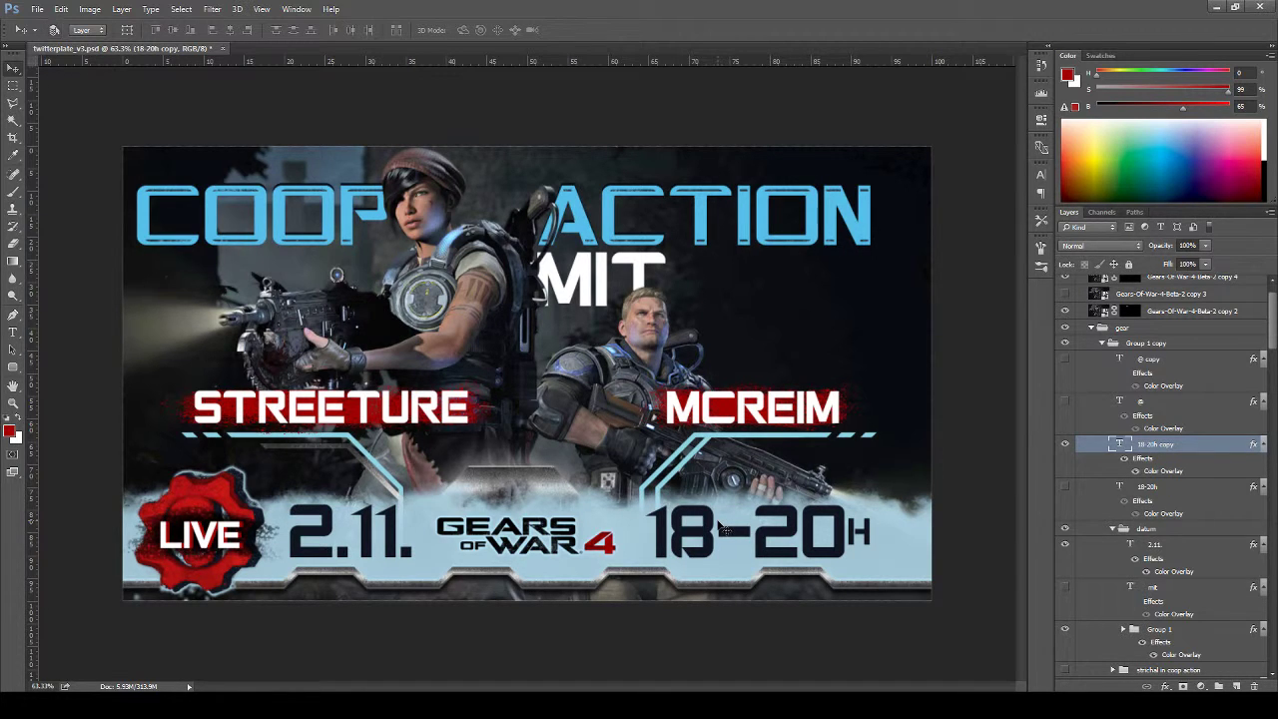
Duplicate the time text again, move the new copy just above the time and replace its text with 30
key(ctrl+j)
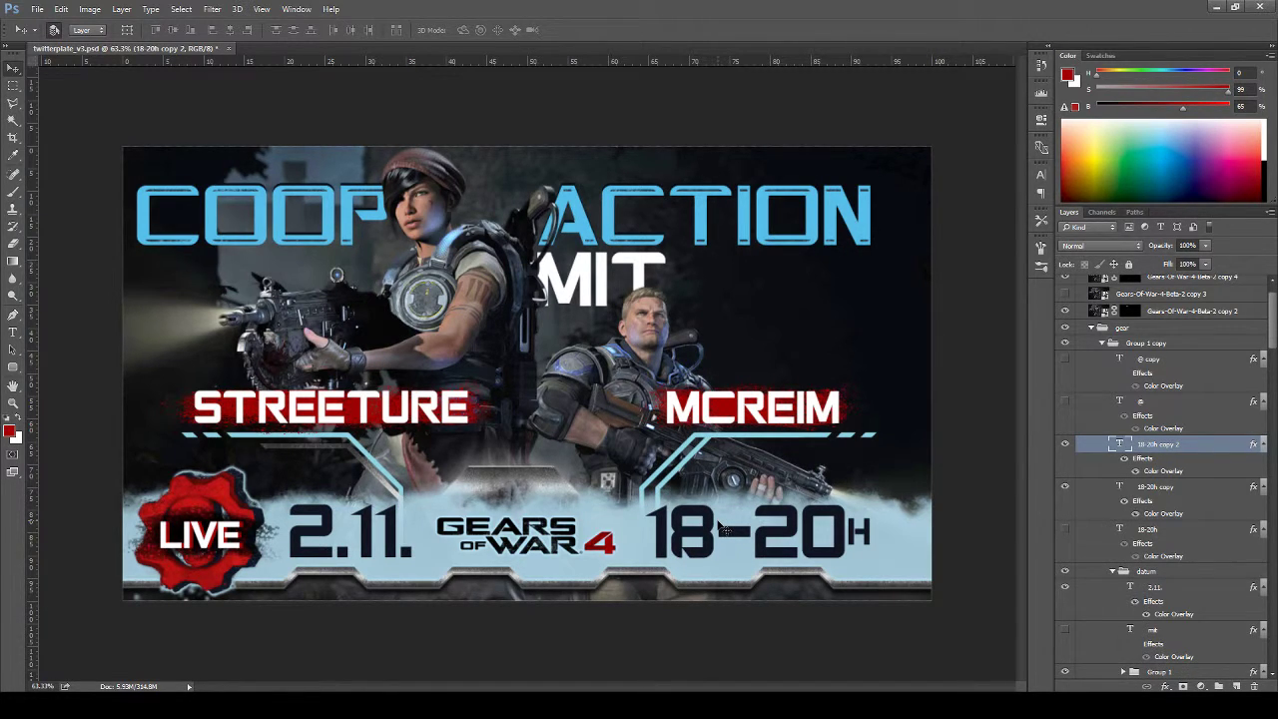
drag(719, 525, 717, 475)
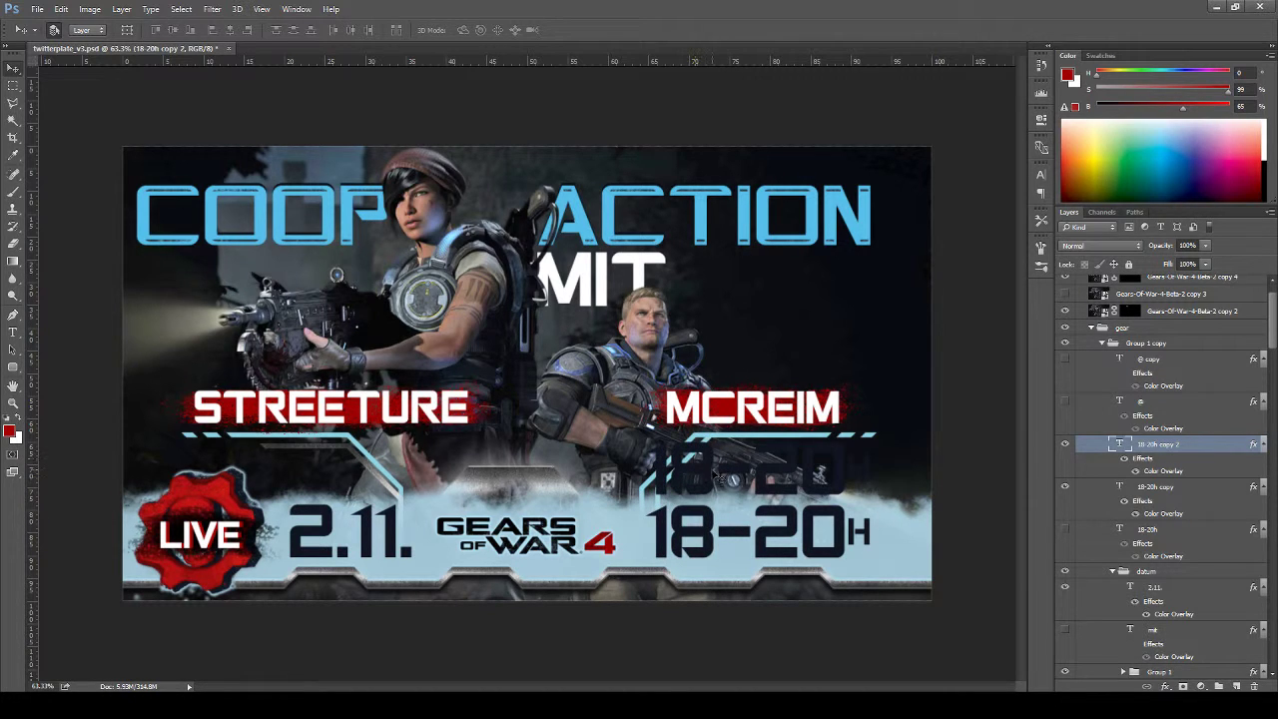
key(t)
click(718, 467)
key(ctrl+a)
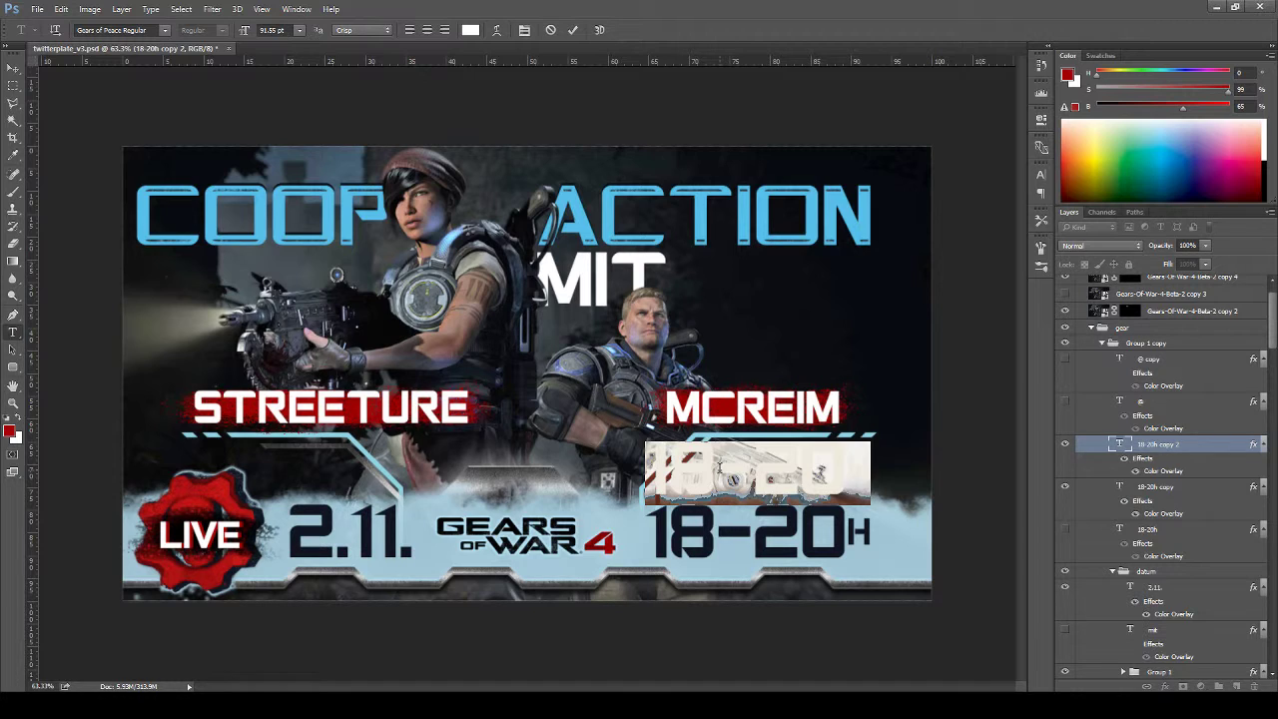
text(30)
key(ctrl+Return)
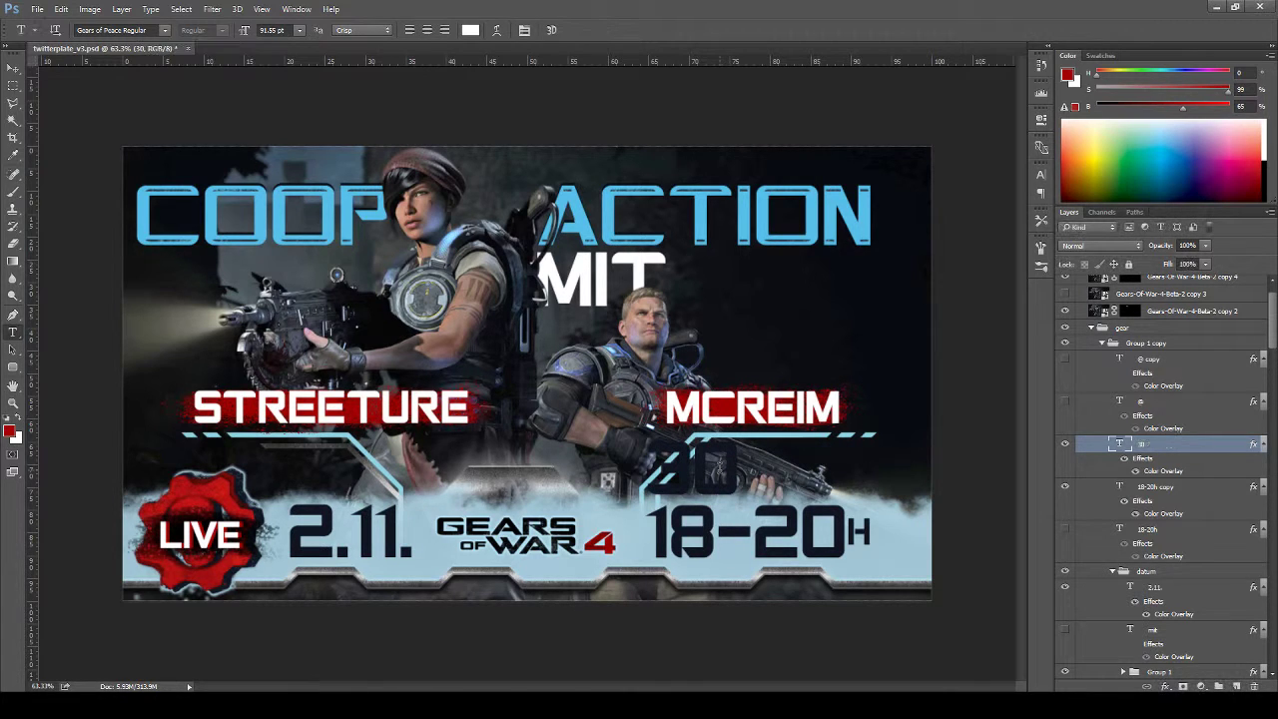
Scale down the 30 text and place it as a superscript just after the 18
key(ctrl+t)
mouse_move(745, 499)
mouse_down()
mouse_move(687, 462)
mouse_move(732, 454)
mouse_move(747, 477)
mouse_move(738, 499)
mouse_move(739, 458)
mouse_move(742, 504)
mouse_up()
key(Return)
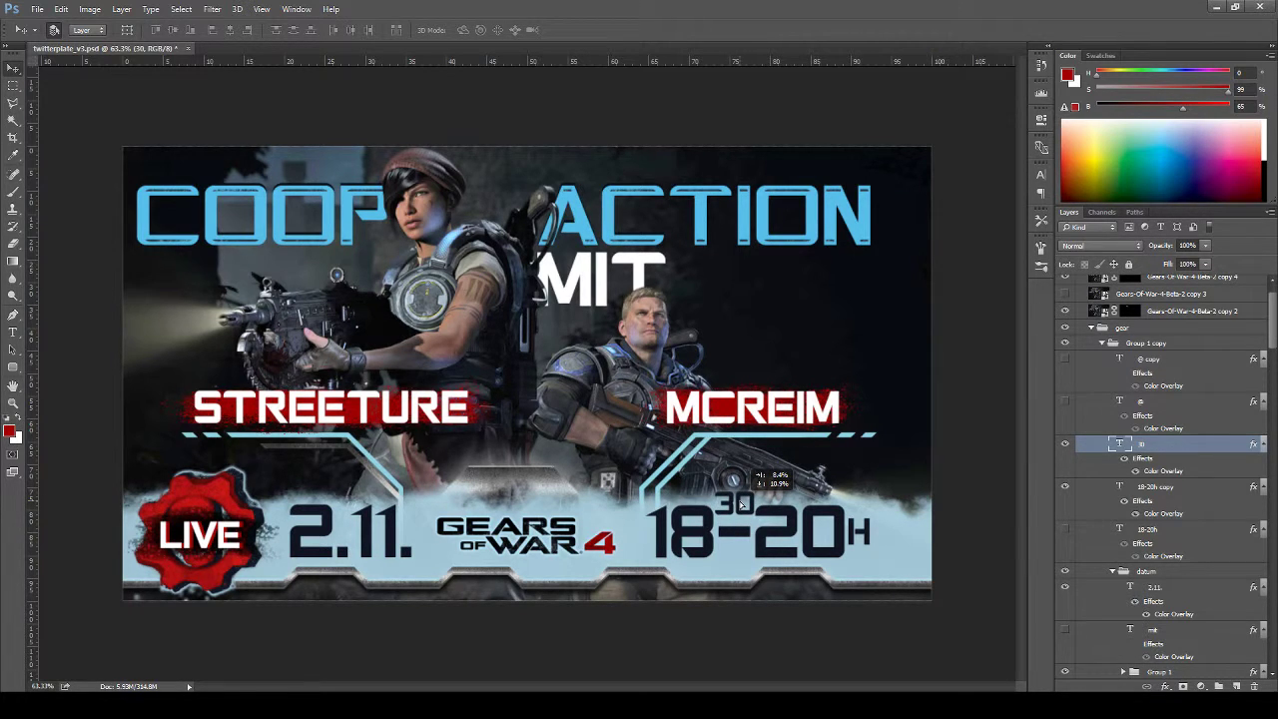
drag(742, 504, 741, 504)
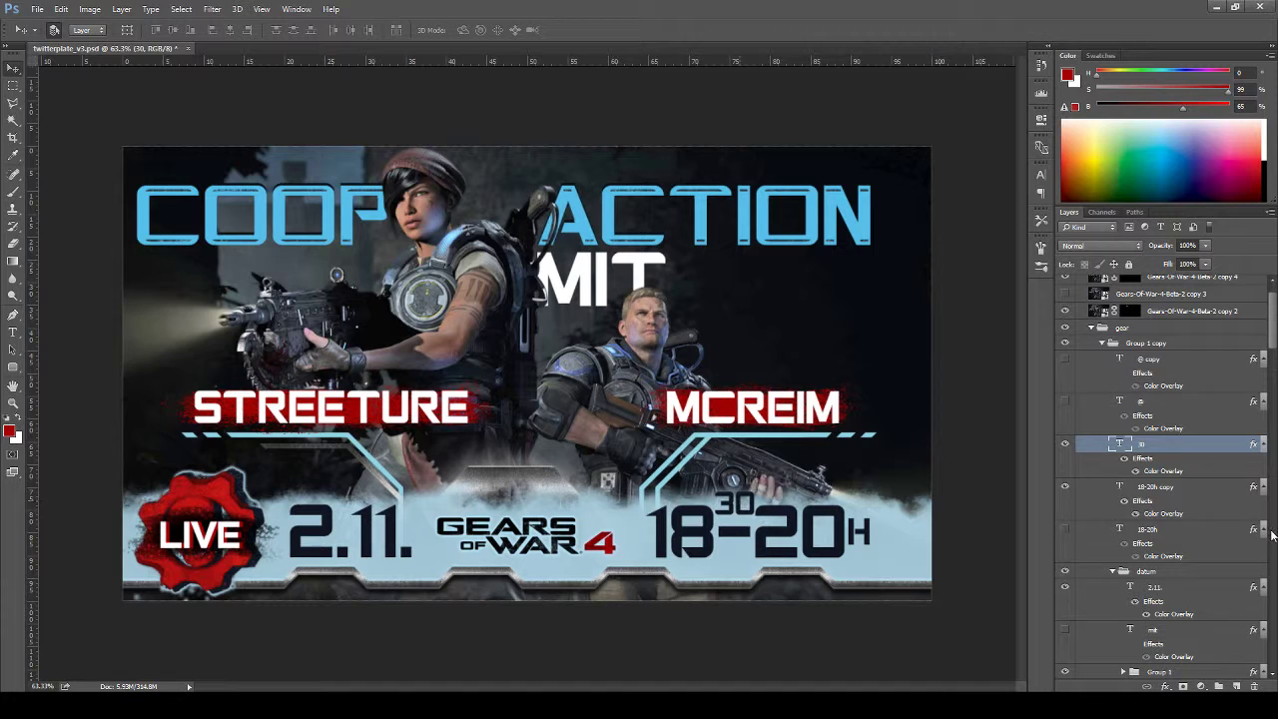
Insert space between 18 and the dash in the visible 18-20h text to make room for the 30
click(1148, 488)
key(t)
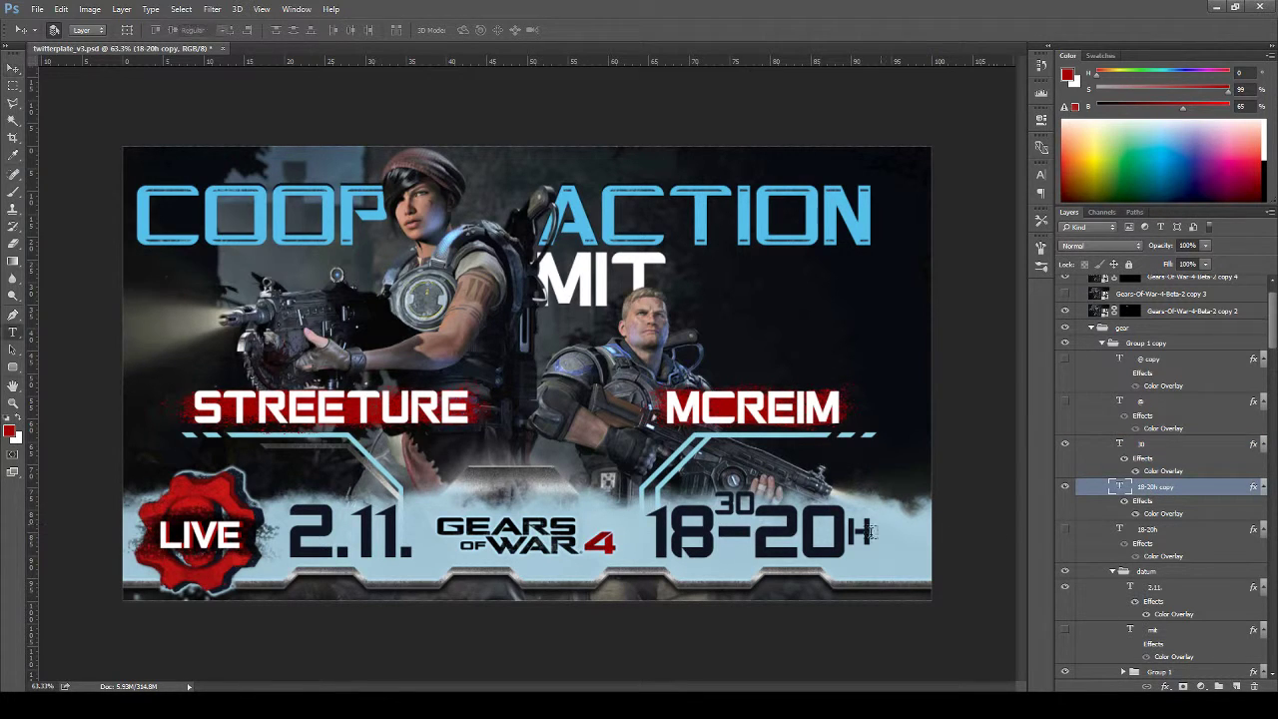
click(719, 529)
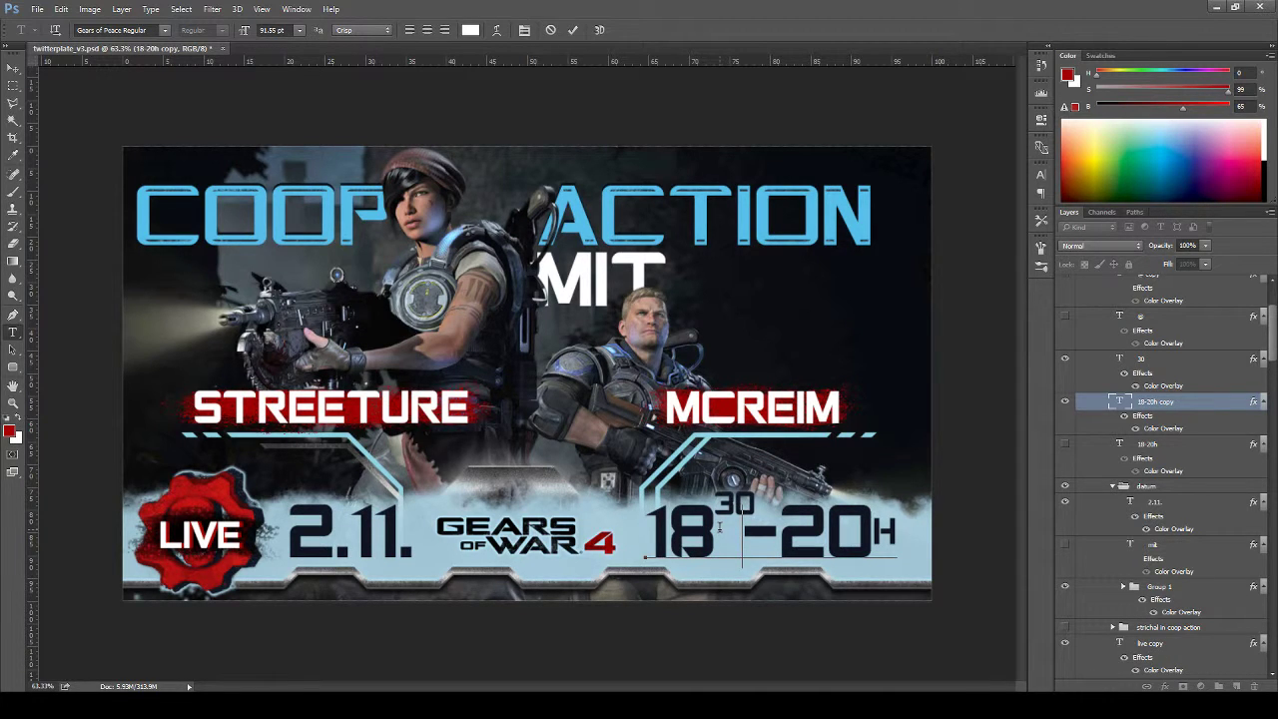
key(ctrl+Return)
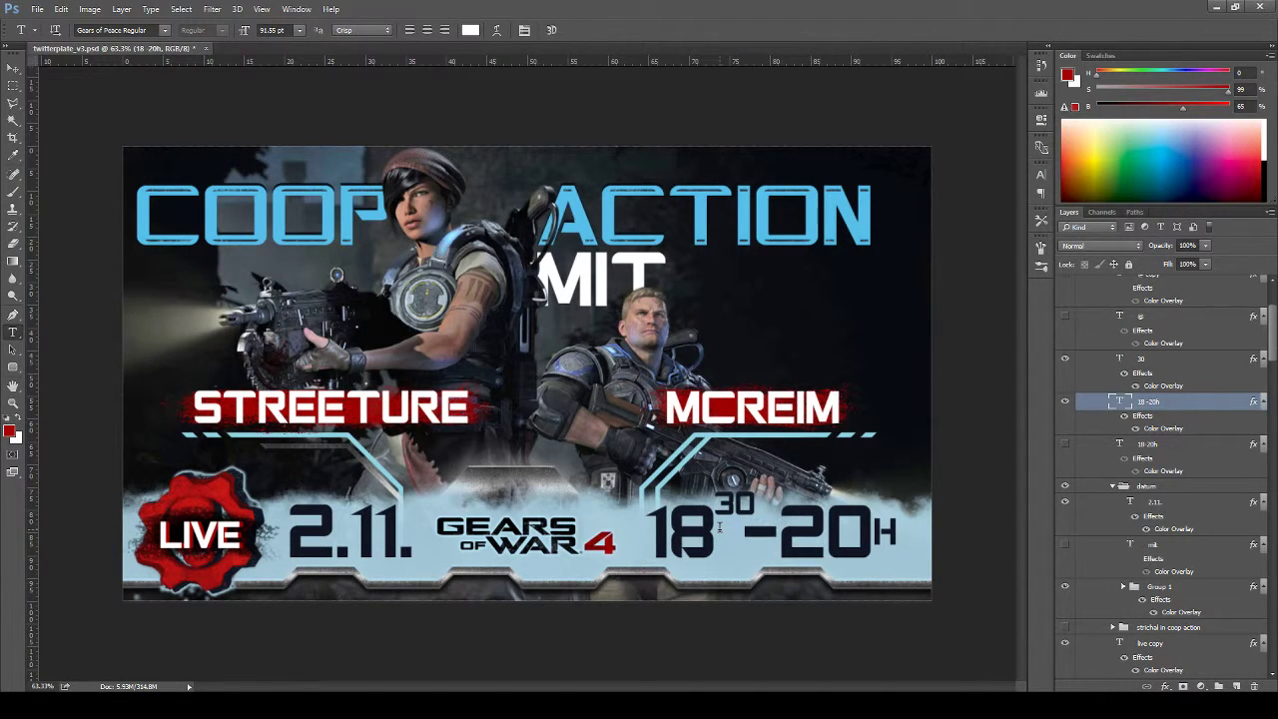
key(ctrl+semicolon)
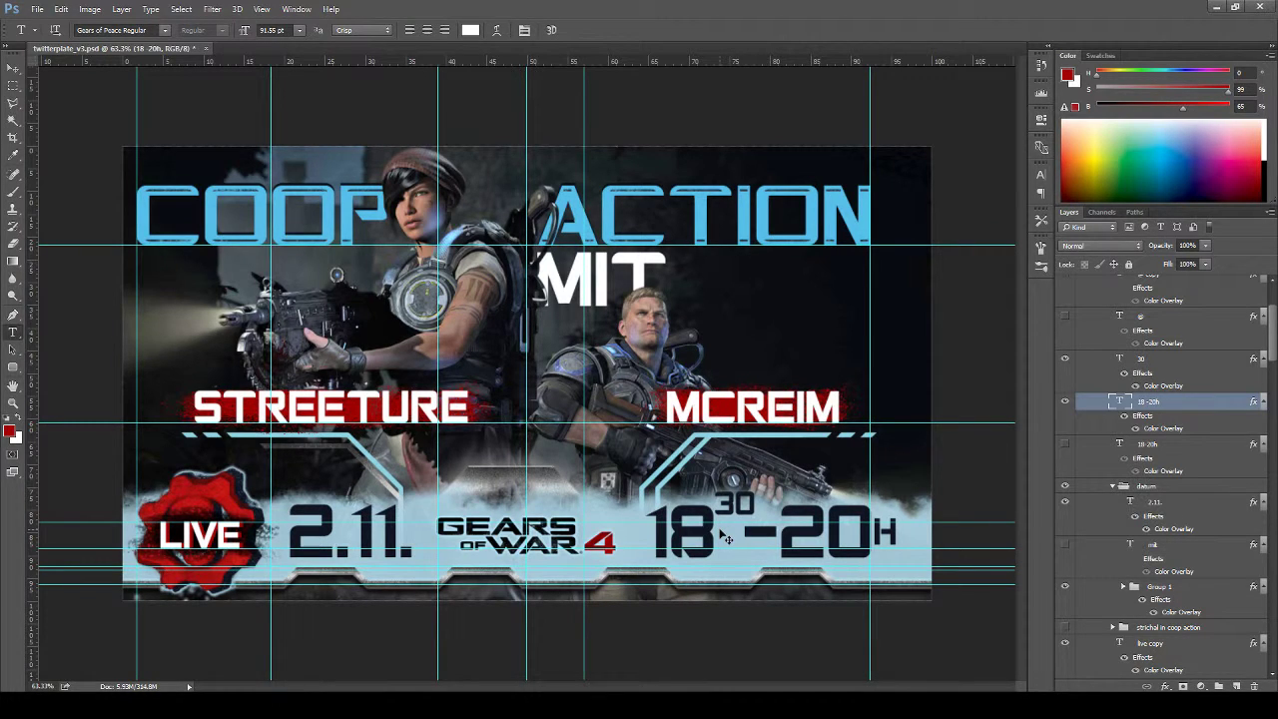
key(ctrl+semicolon)
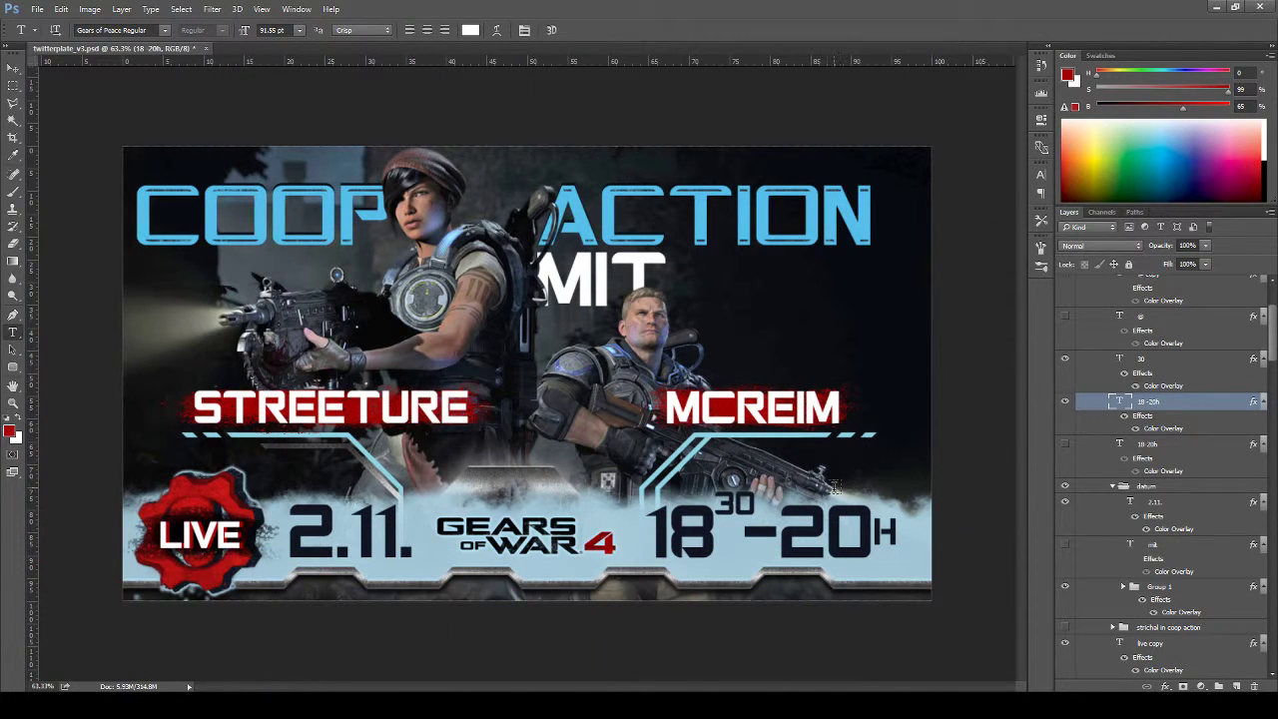
Nudge the superscript 30 down slightly to align it with the top of the 18
key(v)
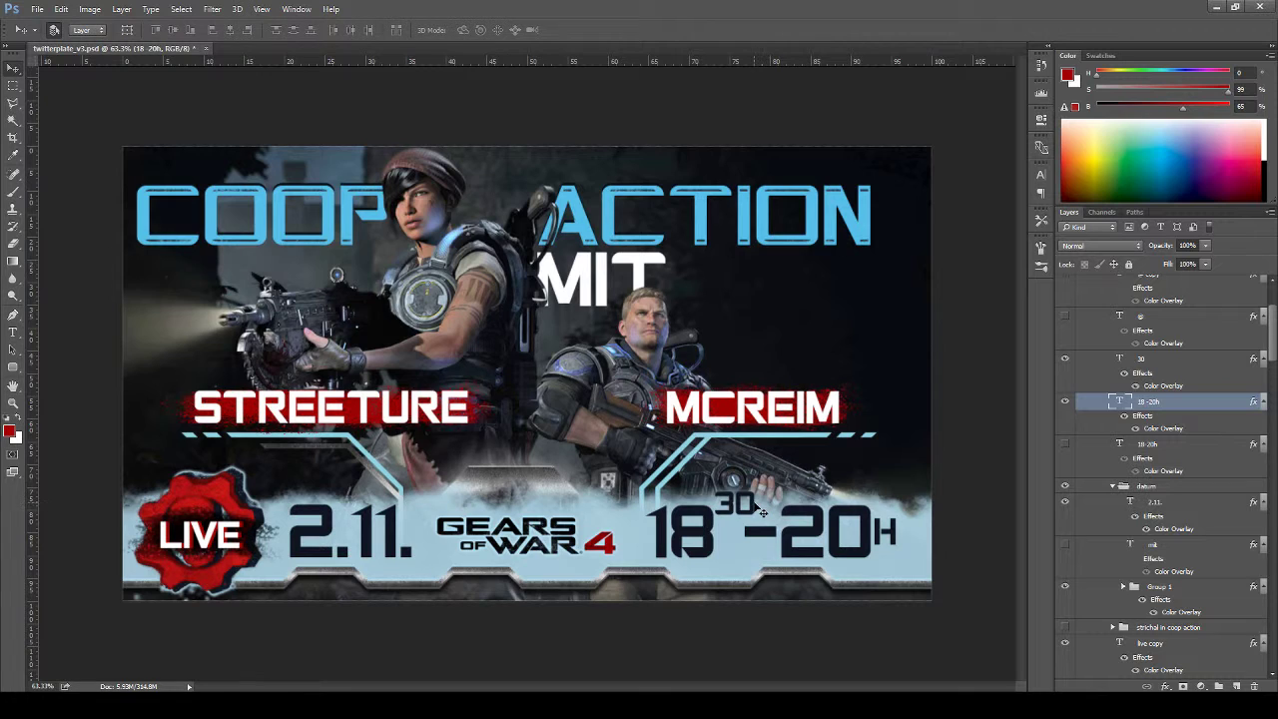
ctrl+click(758, 510)
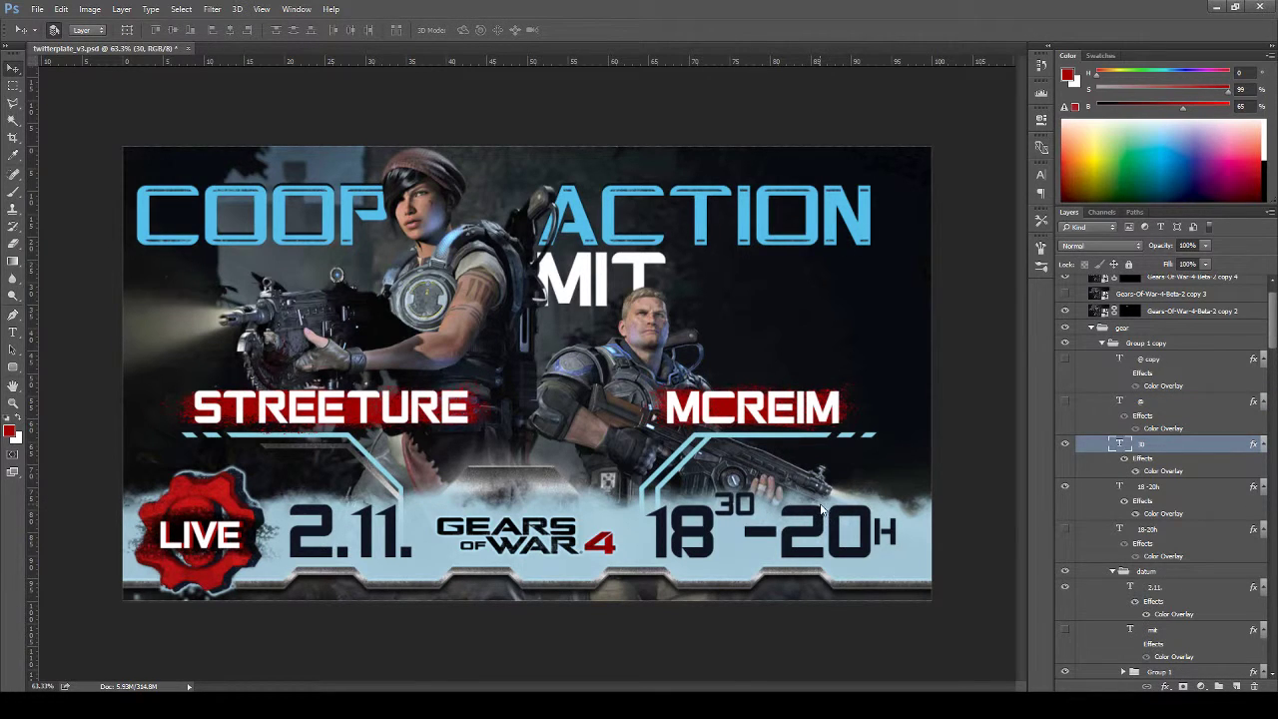
key(Down)
key(Down)
key(Down)
key(Down)
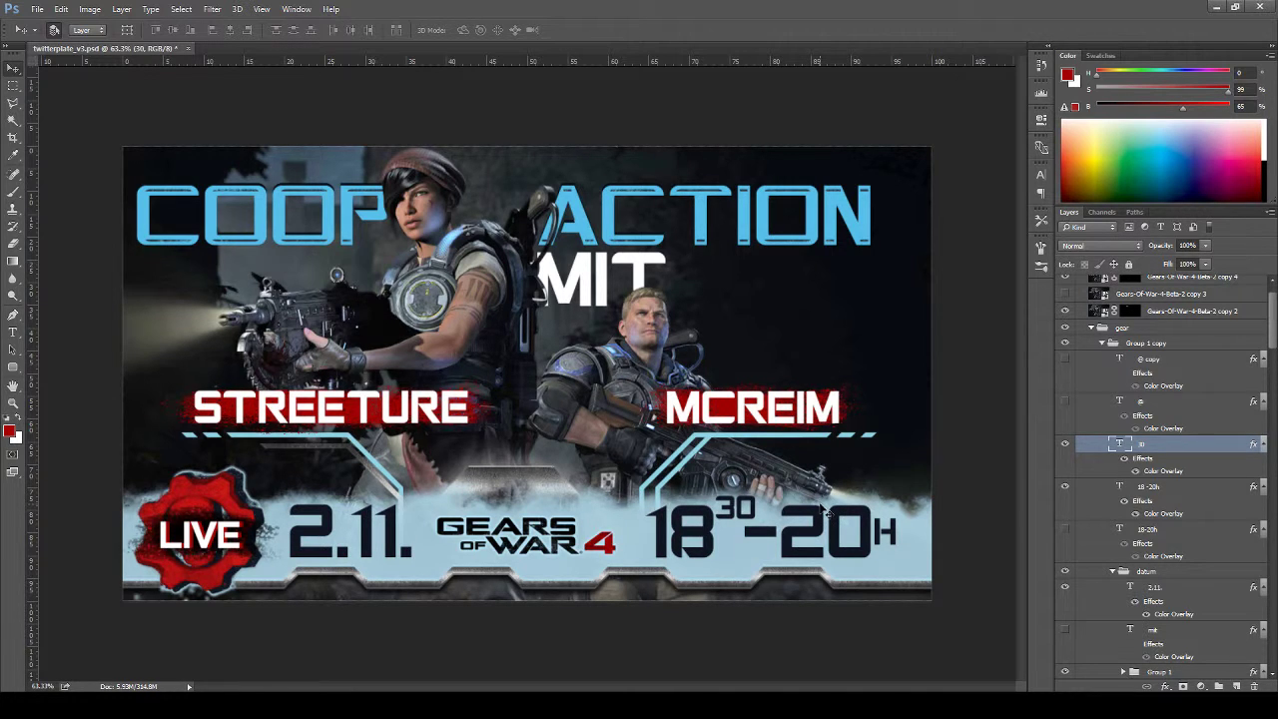
key(Down)
key(Down)
Duplicate the light blue lower banner layer, Layer 2 copy 3, then label the original yellow and hide it
click(912, 566)
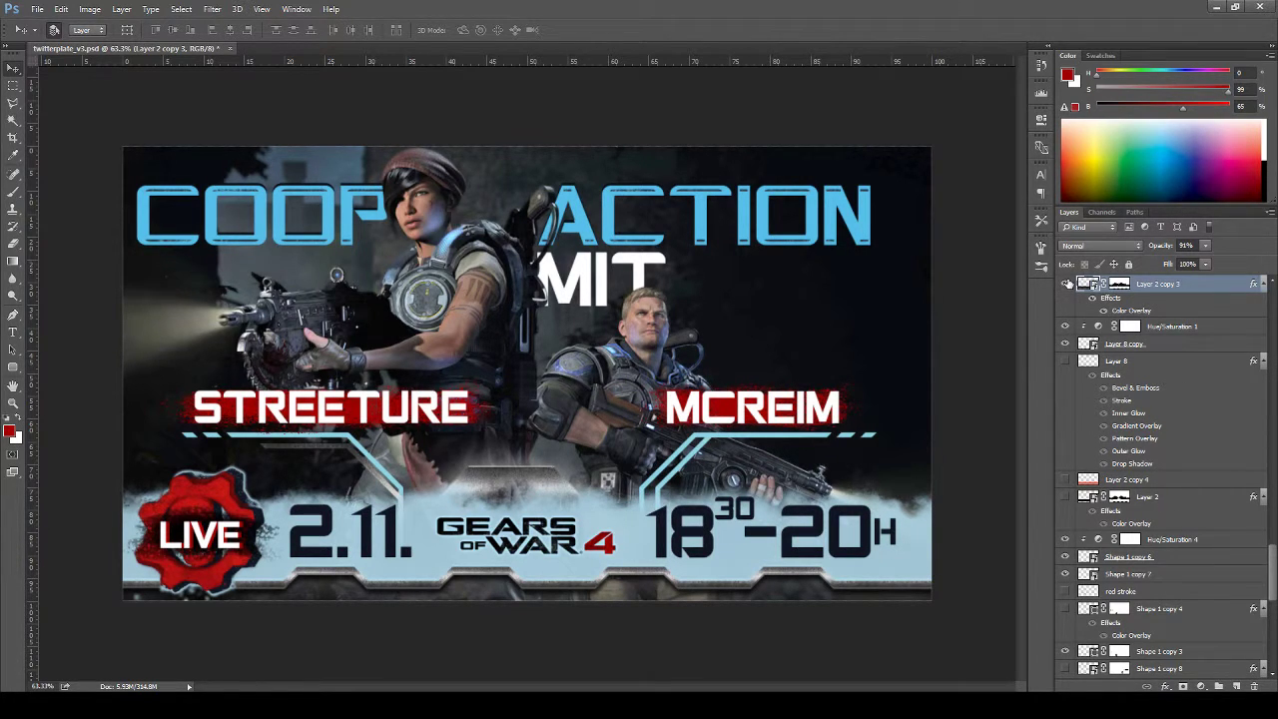
click(1065, 284)
click(1064, 286)
scroll(1178, 359, up, 3)
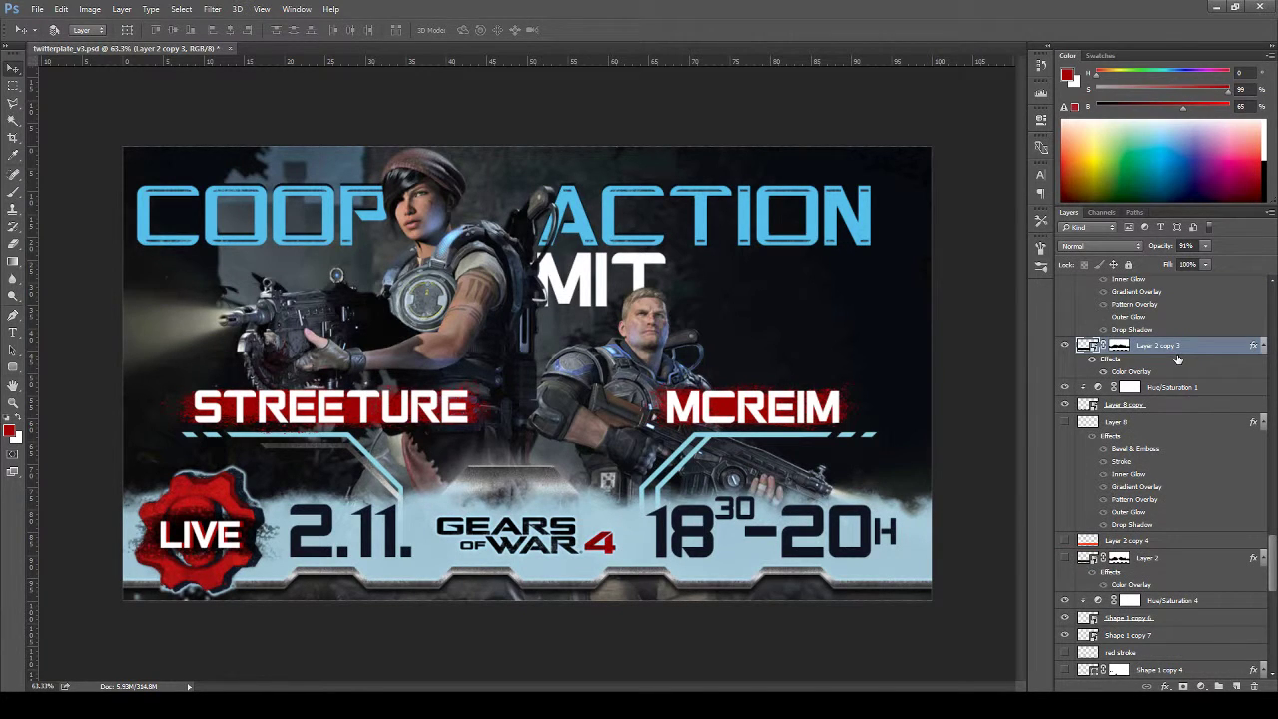
key(ctrl+j)
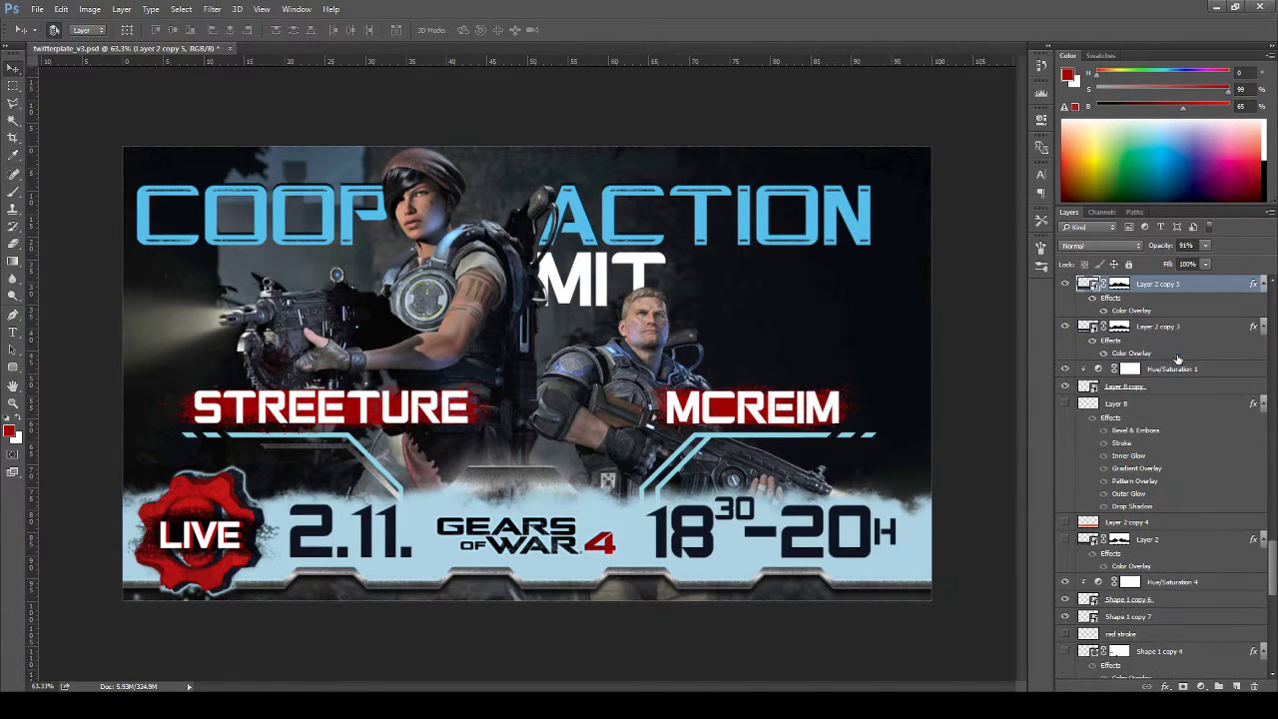
right_click(1065, 329)
click(1098, 407)
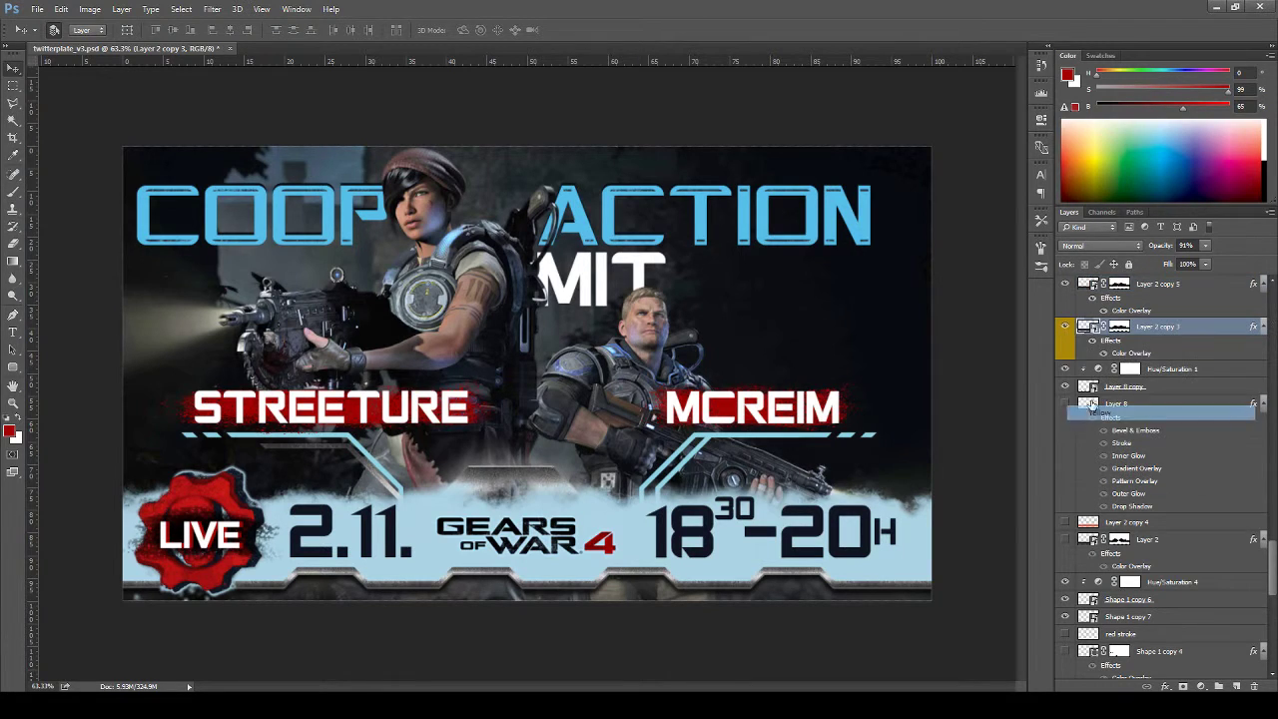
click(1065, 329)
Check the area covered by the duplicated banner layer by toggling its visibility and temporarily loading its outline as a selection
scroll(1065, 329, up, 3)
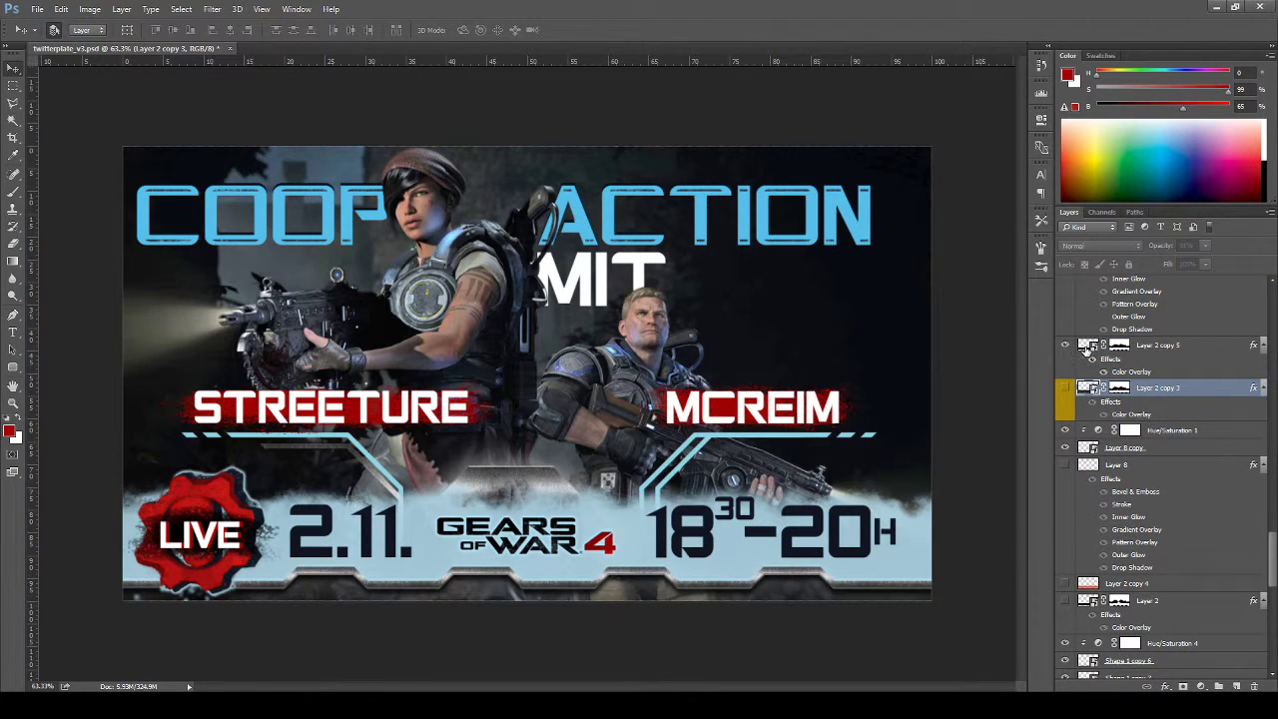
click(1064, 345)
click(1065, 345)
ctrl+click(1091, 345)
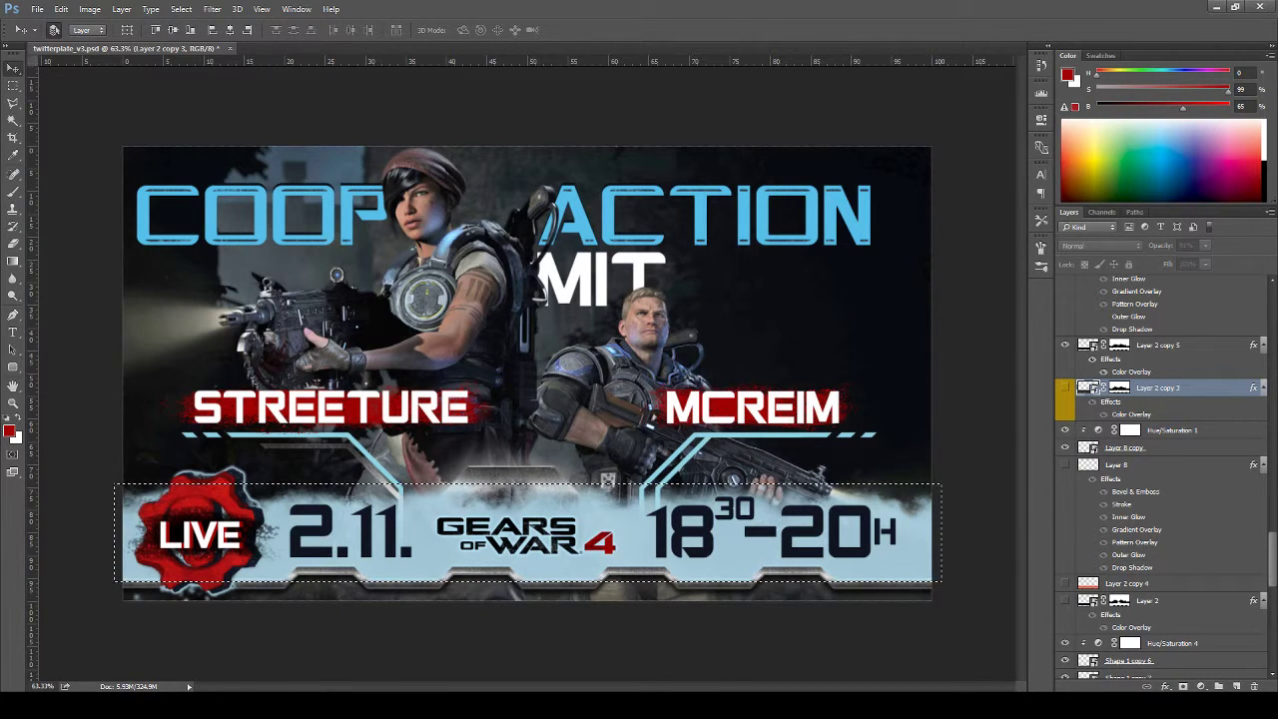
key(ctrl+d)
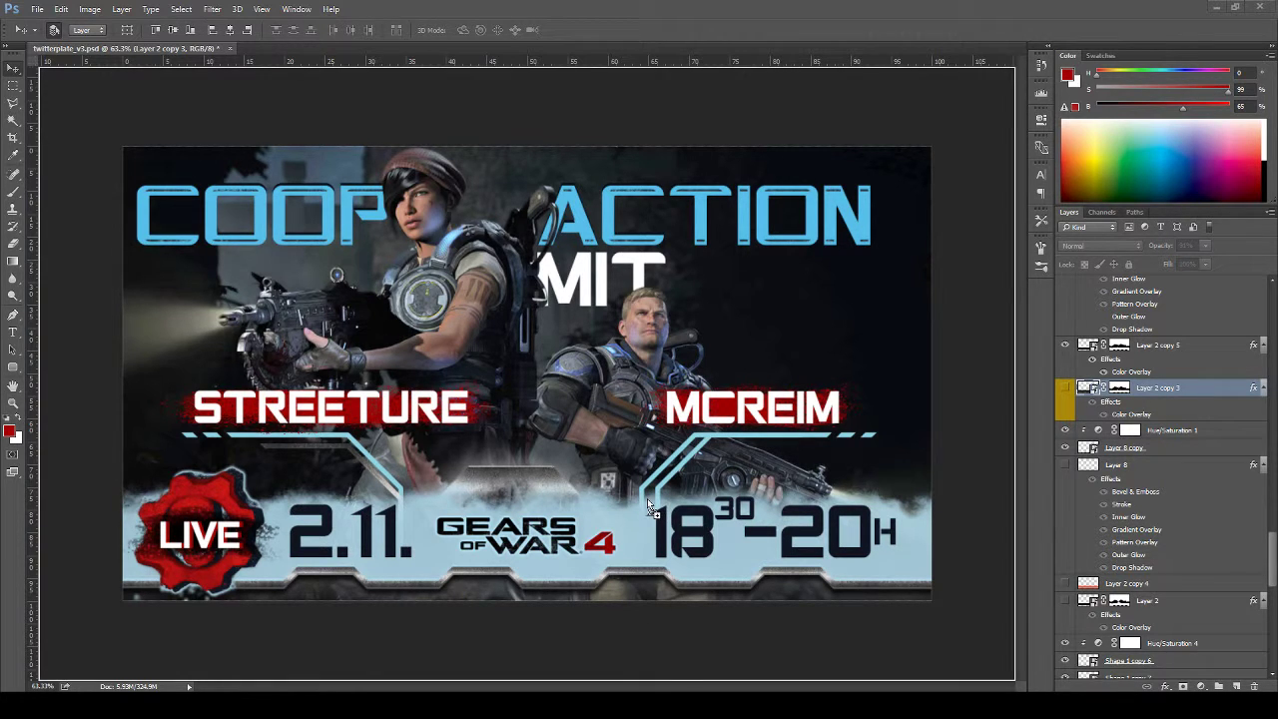
Place the floor-1256804_1920 wood image above Layer 2 copy 3, scaled to about 73% so it spans the lower canvas
drag(647, 498, 661, 493)
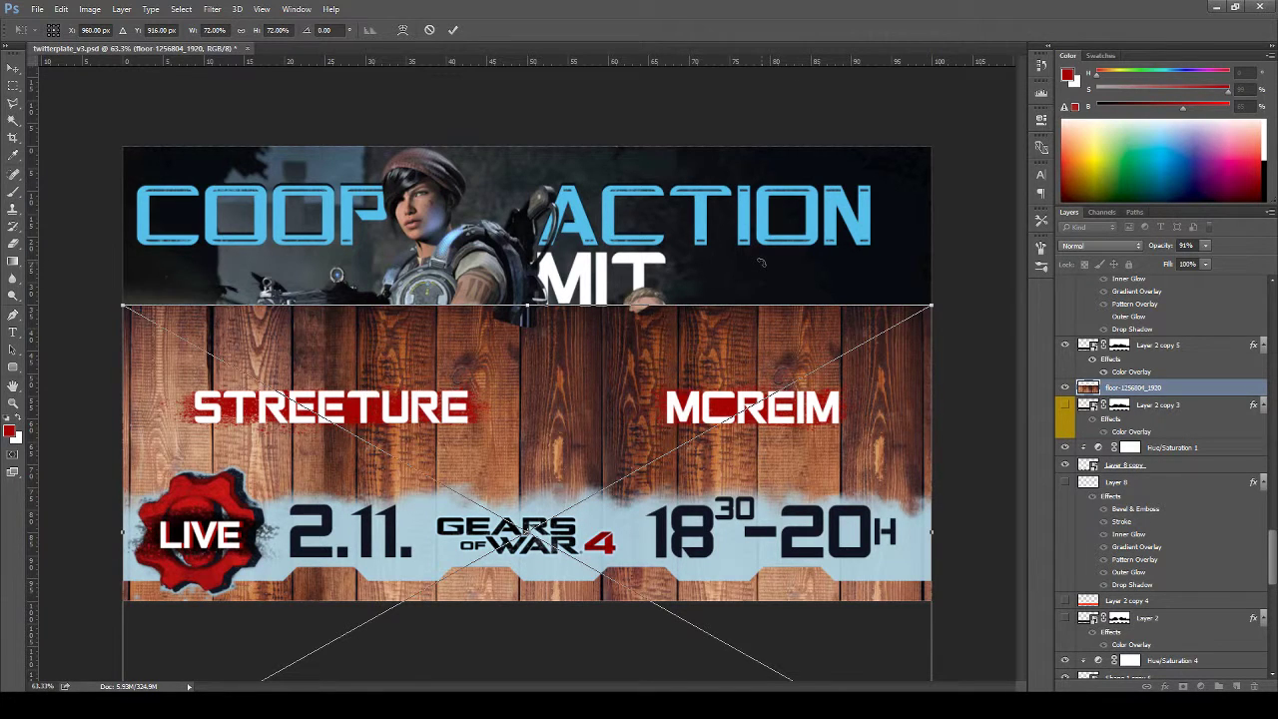
drag(930, 306, 939, 300)
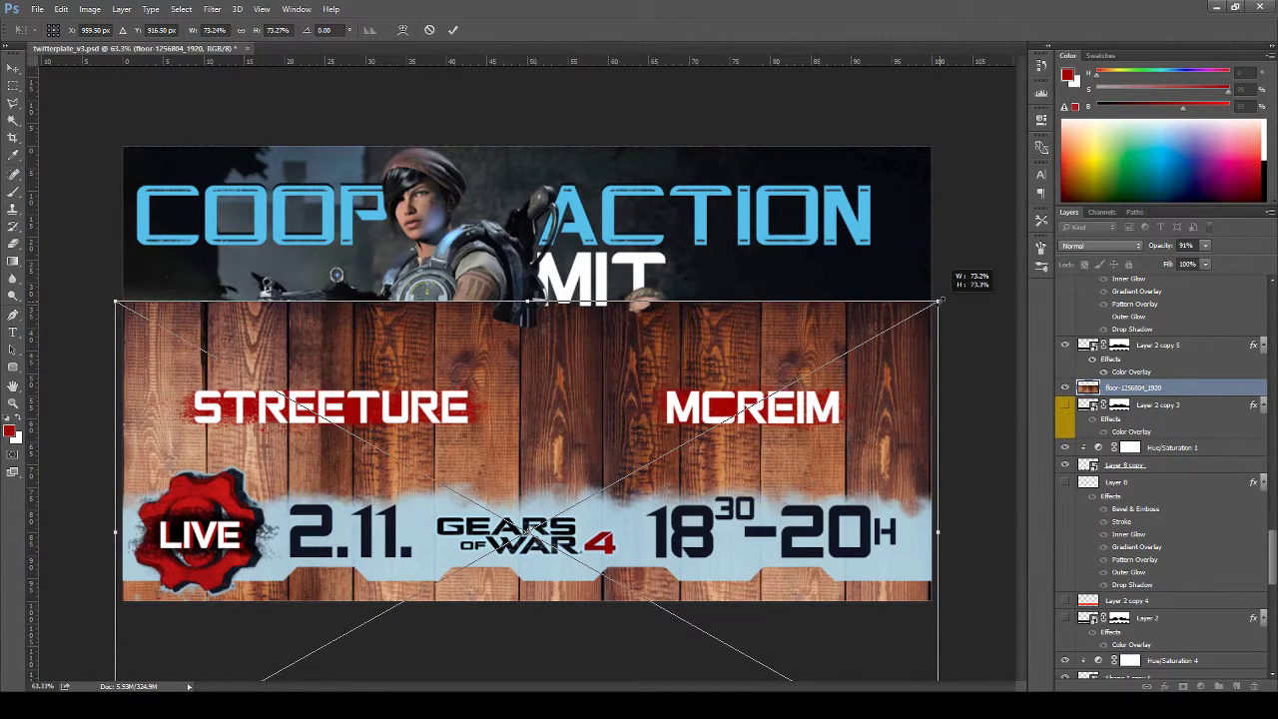
click(452, 30)
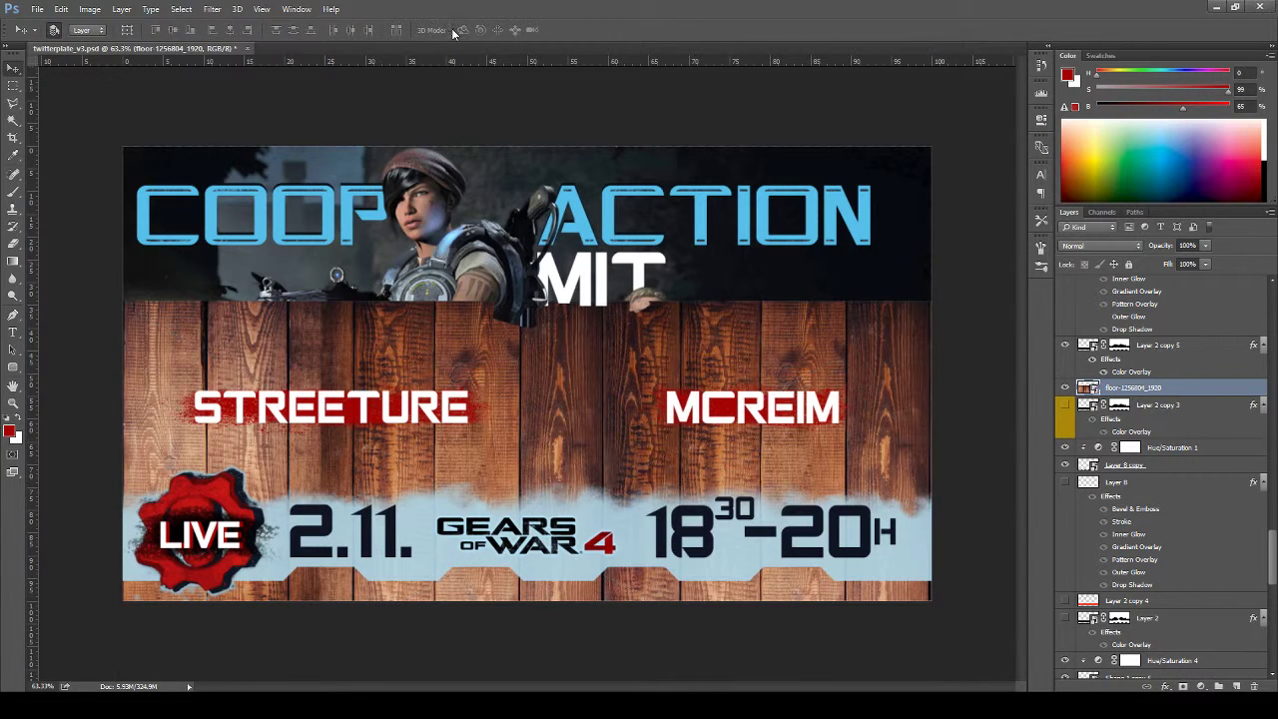
Mask the wood layer with the outline of Layer 2 copy 5's contents
ctrl+click(1088, 346)
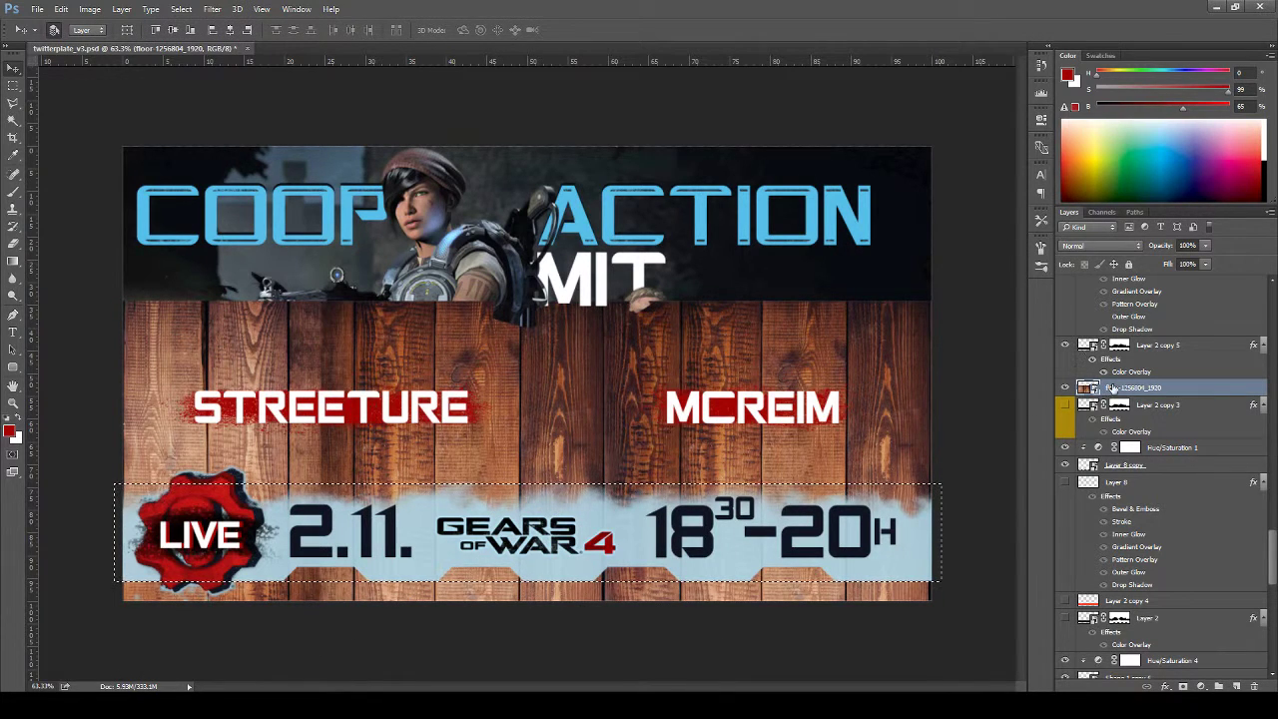
click(1182, 687)
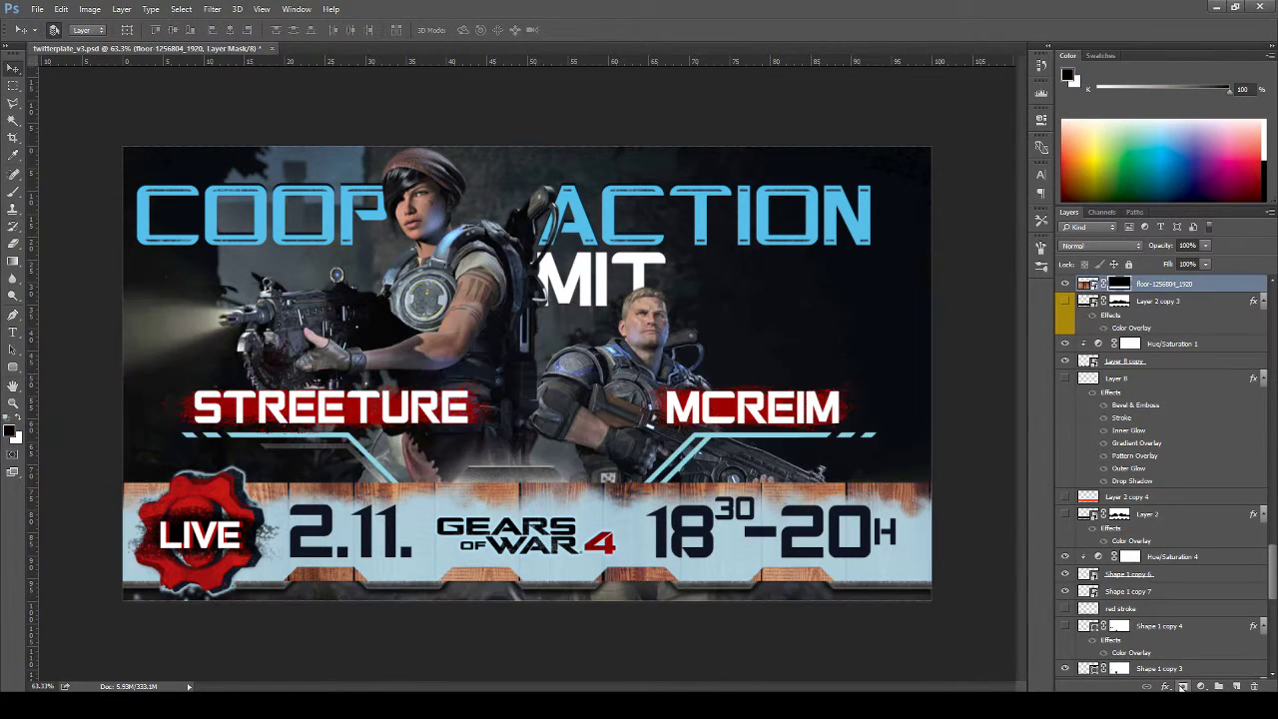
scroll(1070, 509, up, 5)
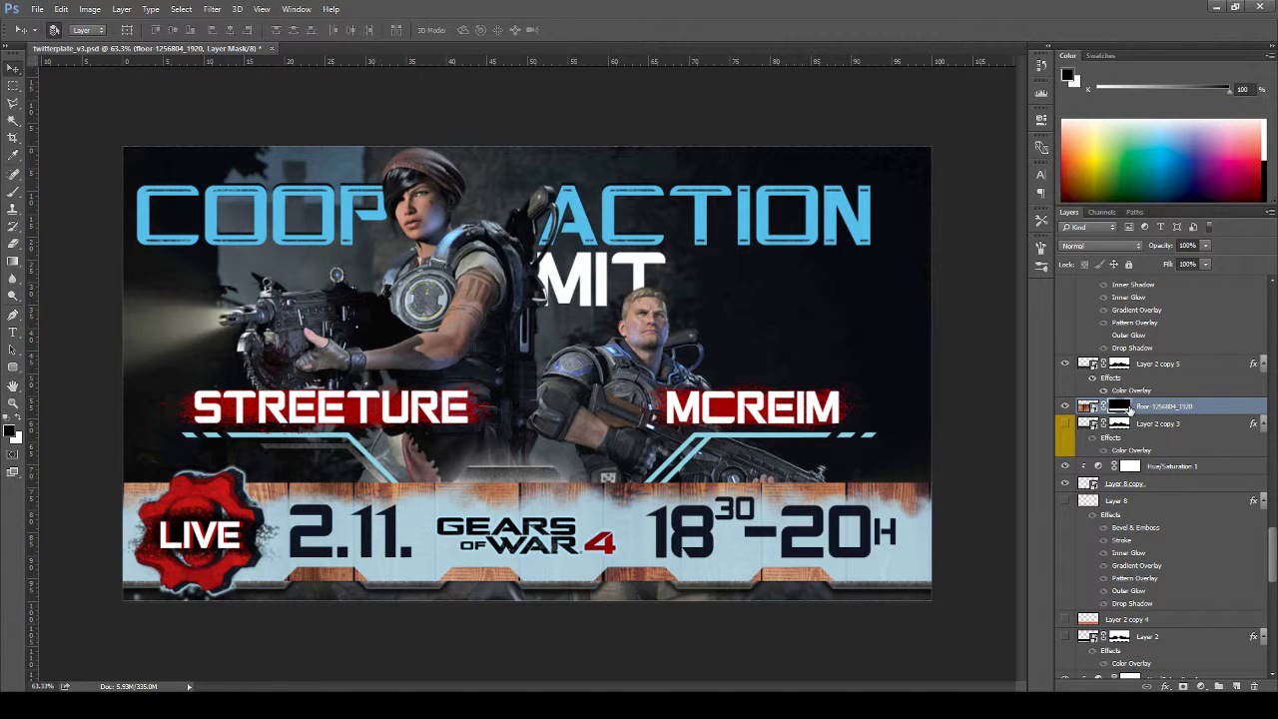
Load the layer mask of Layer 2 copy 5 as a selection while the wood layer's mask stays active
drag(1128, 409, 1118, 369)
ctrl+click(1118, 367)
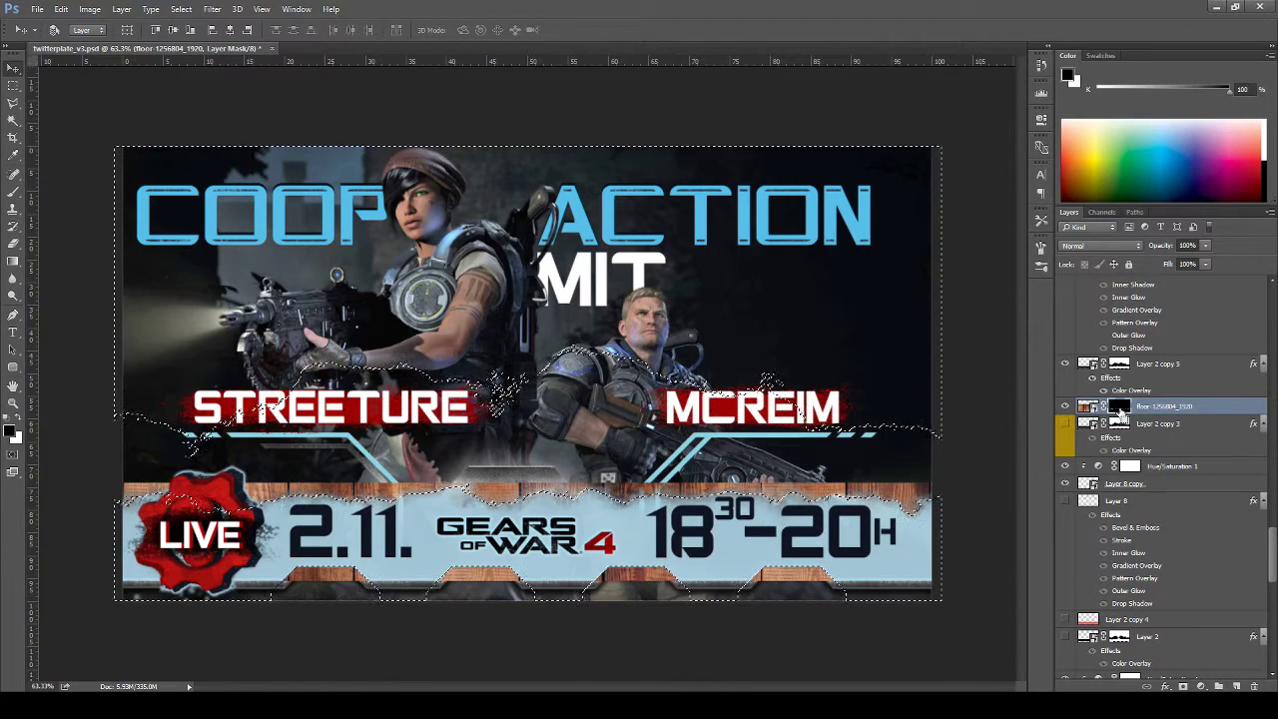
scroll(1120, 409, down, 3)
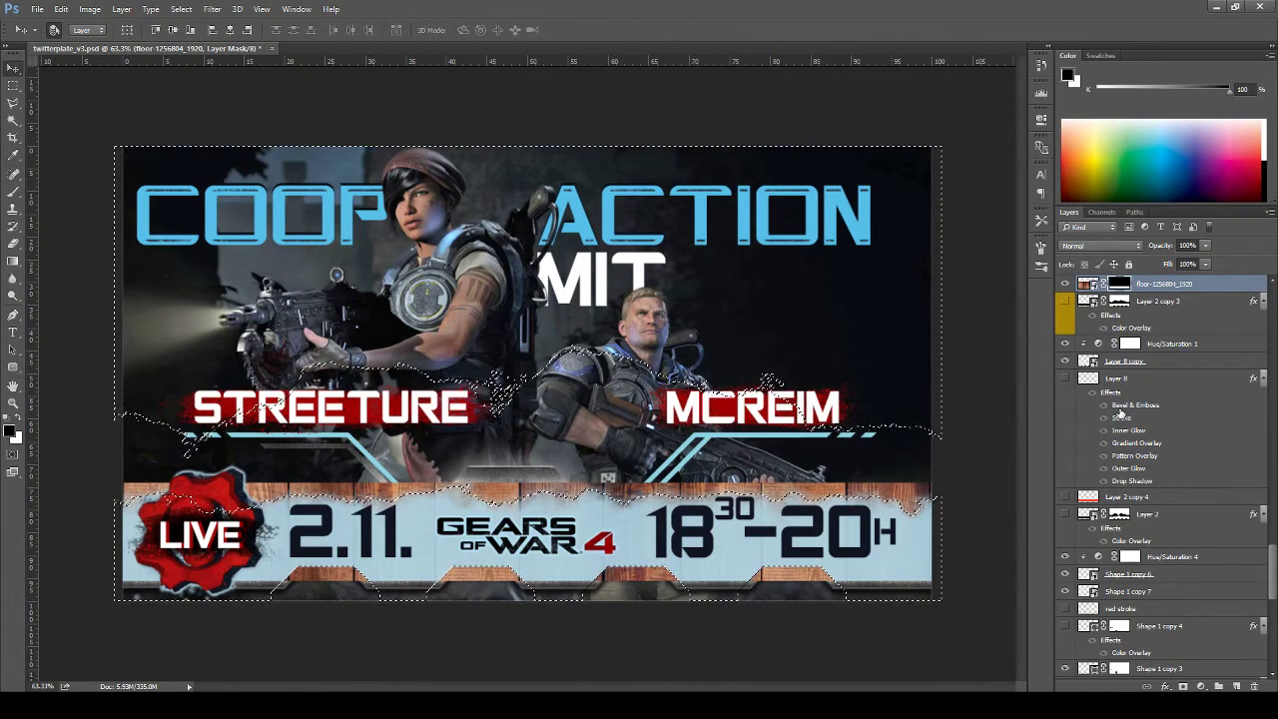
key(x)
key(alt+BackSpace)
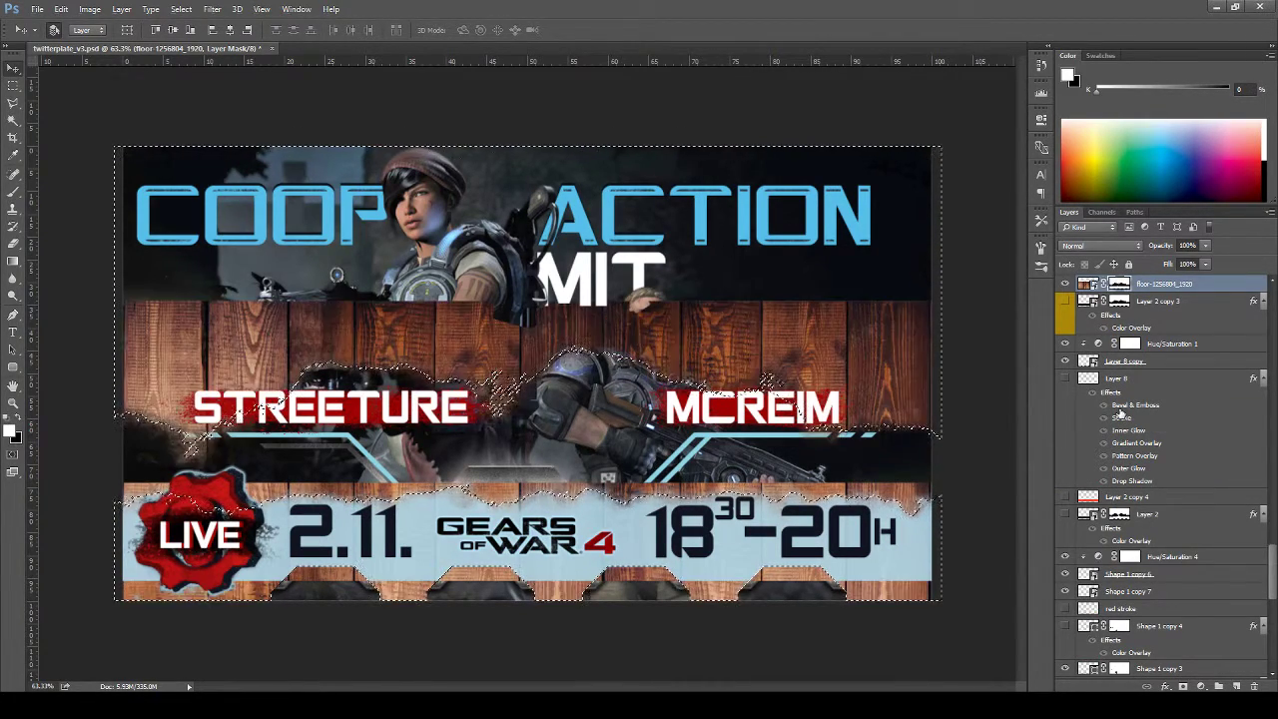
key(ctrl+BackSpace)
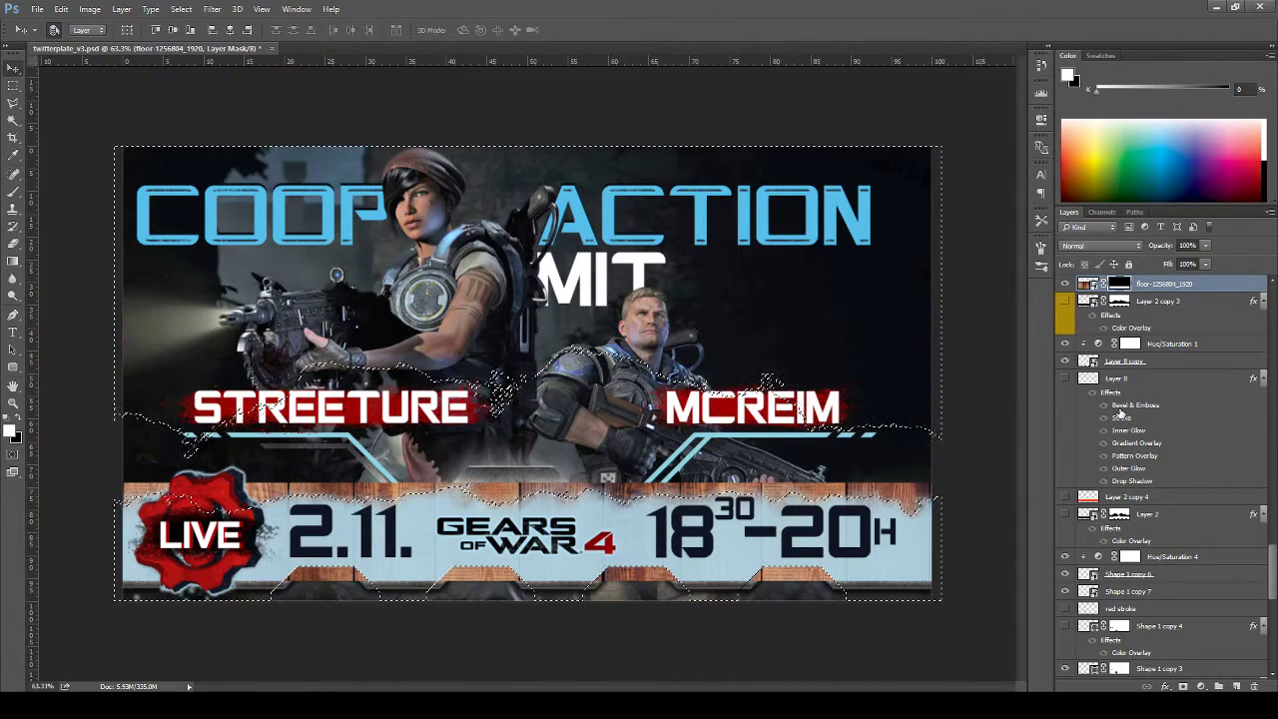
Invert the selection, fill it with black on the wood layer's mask to trim the wood to the banner shape, and deselect
key(ctrl+shift+i)
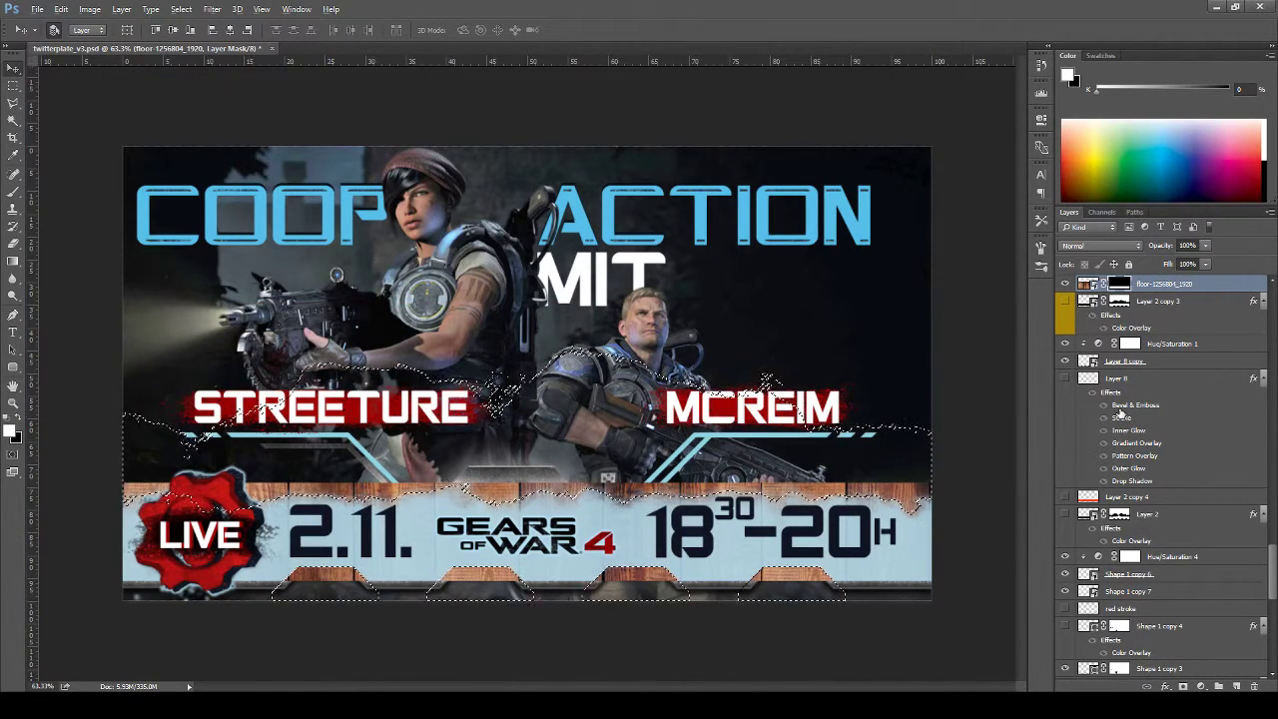
key(alt+BackSpace)
key(ctrl+BackSpace)
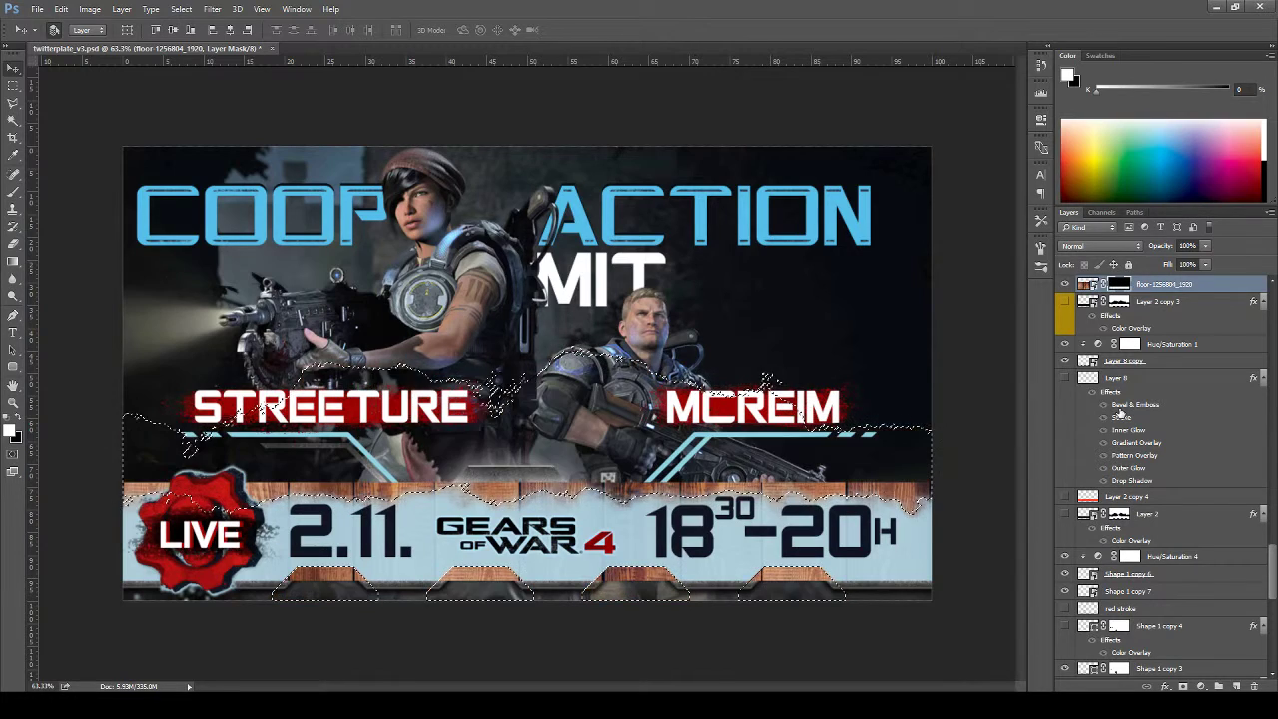
key(x)
key(alt+BackSpace)
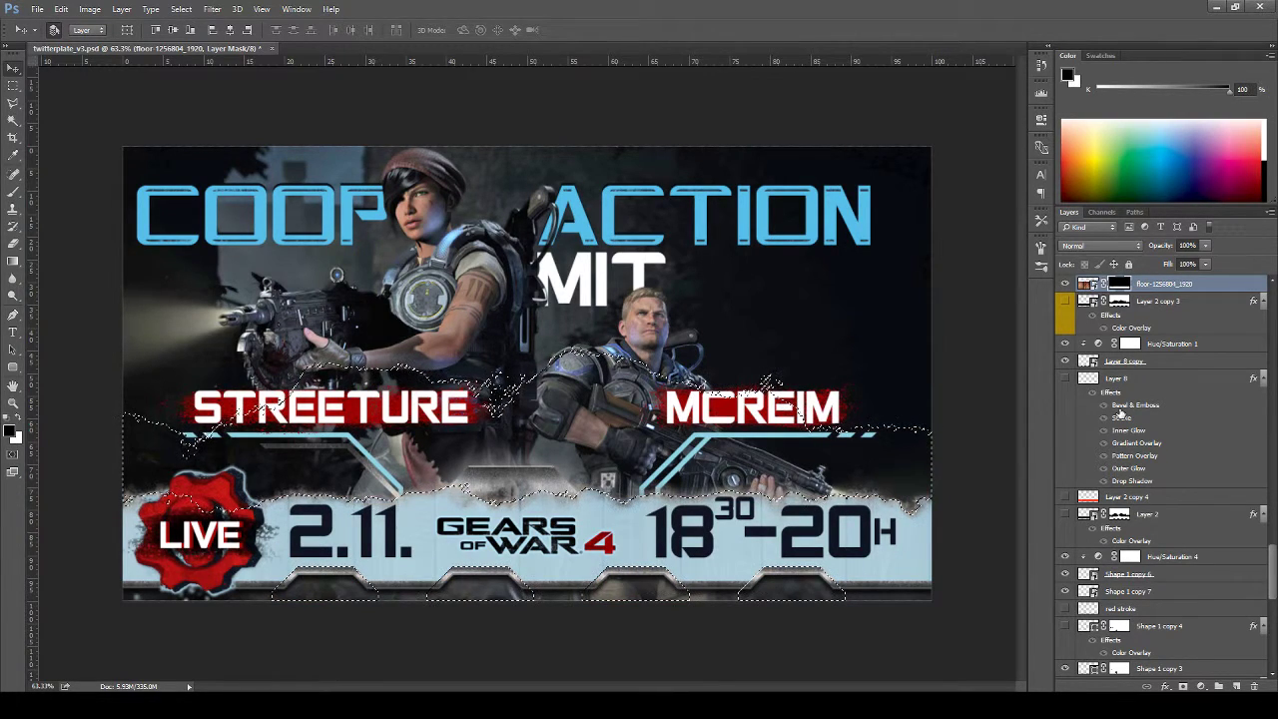
scroll(1113, 409, up, 2)
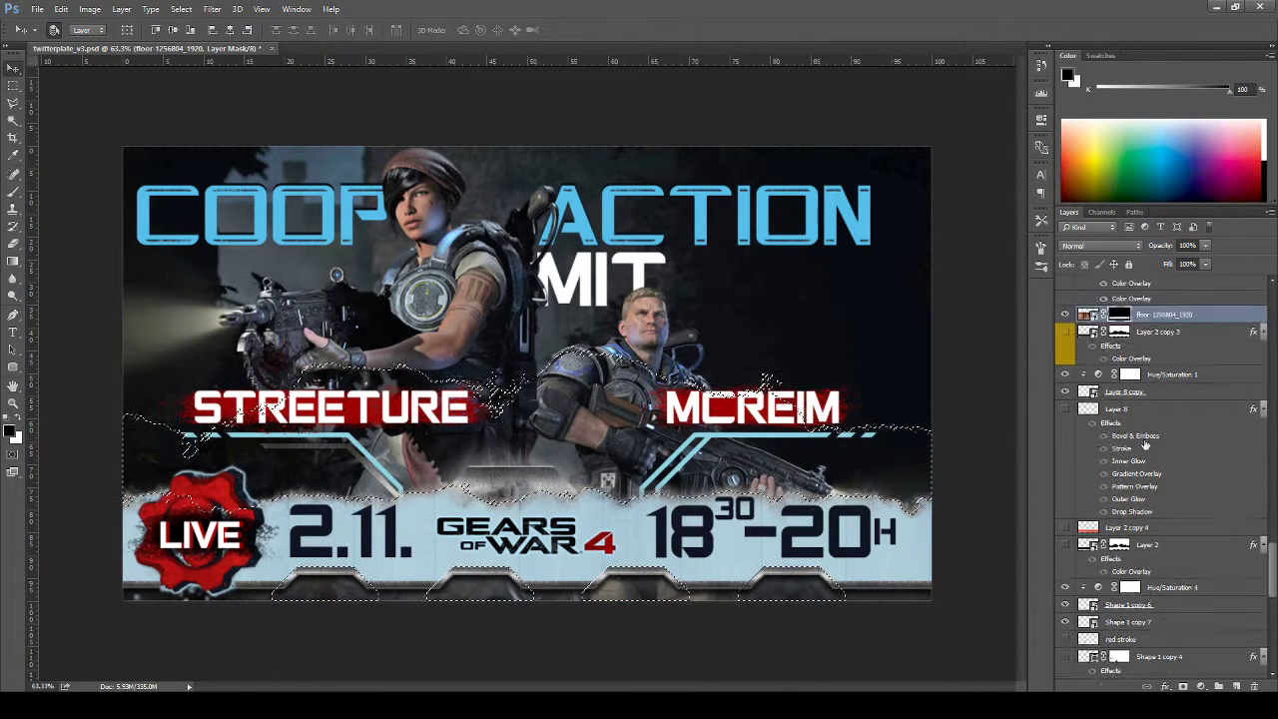
click(1090, 376)
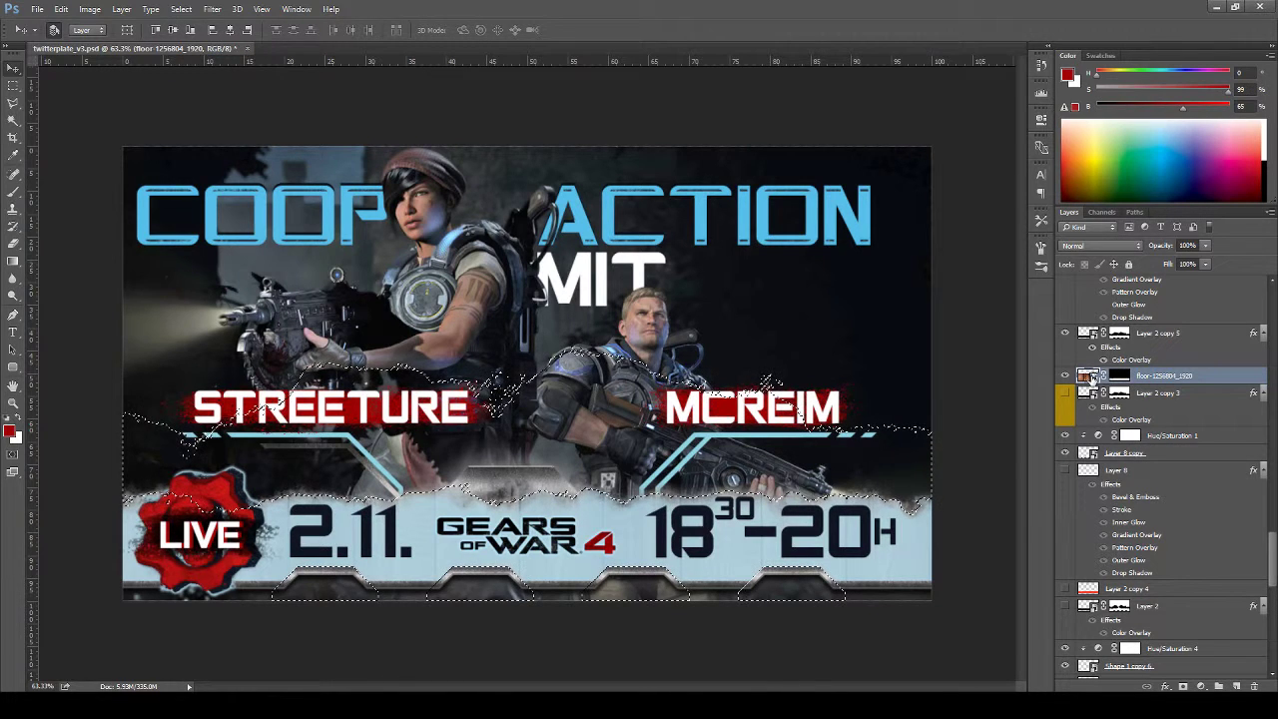
key(ctrl+d)
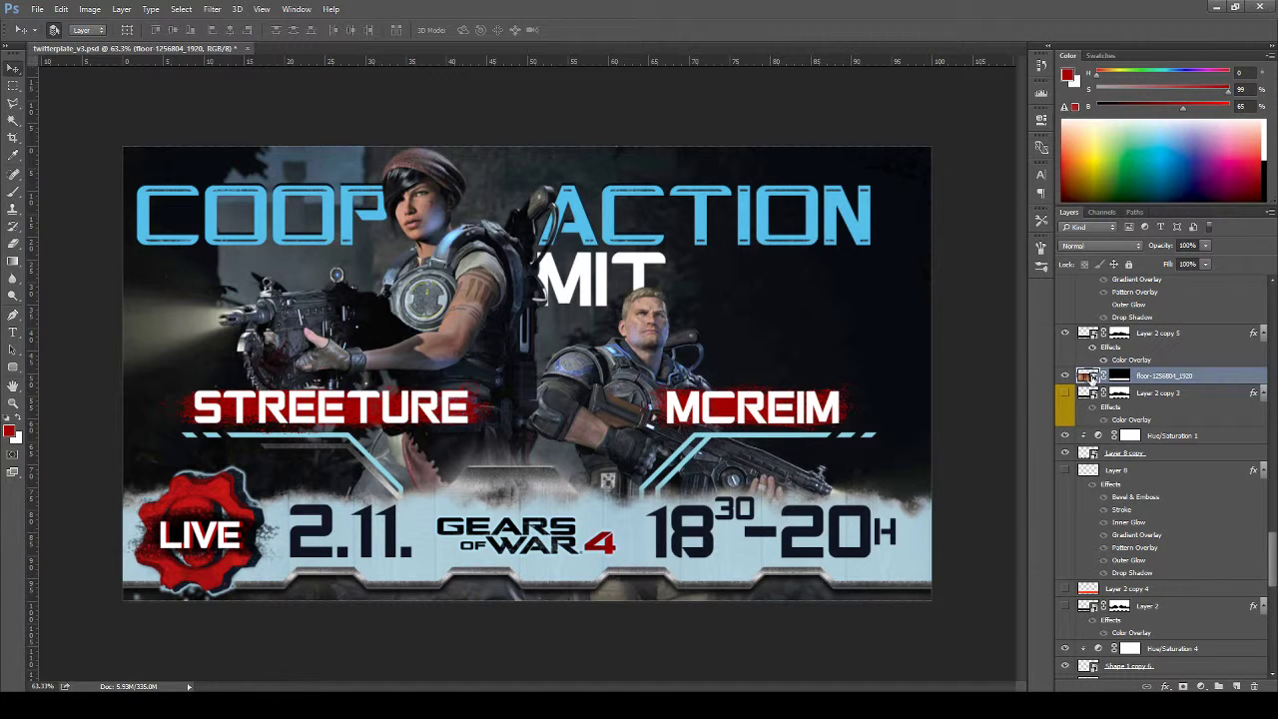
View the source image inside the wood smart object and close it without editing
double_click(1092, 377)
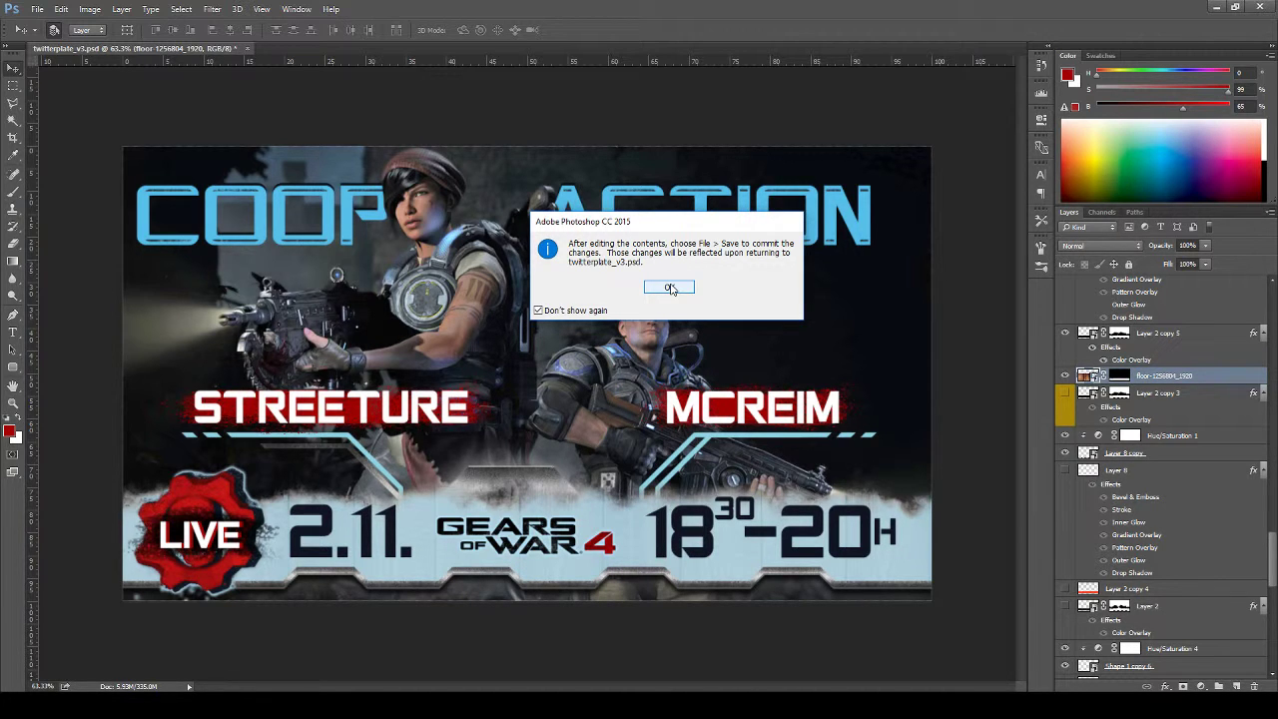
click(669, 288)
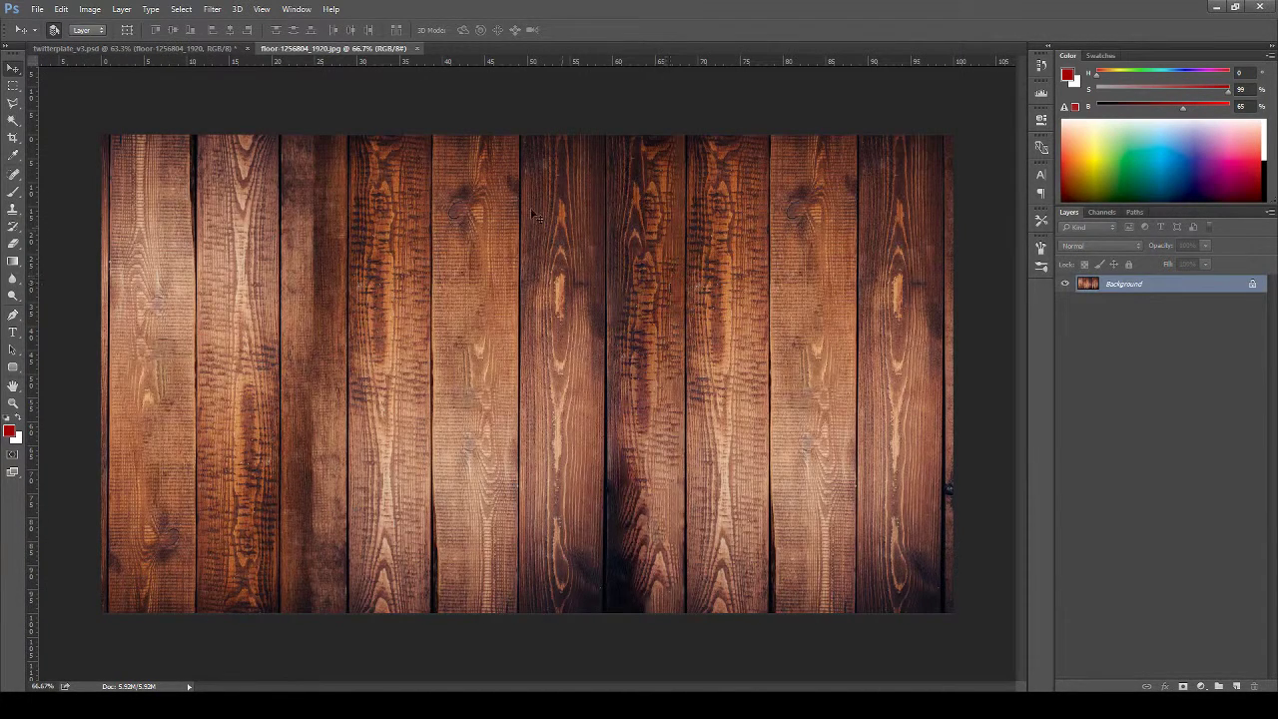
click(418, 49)
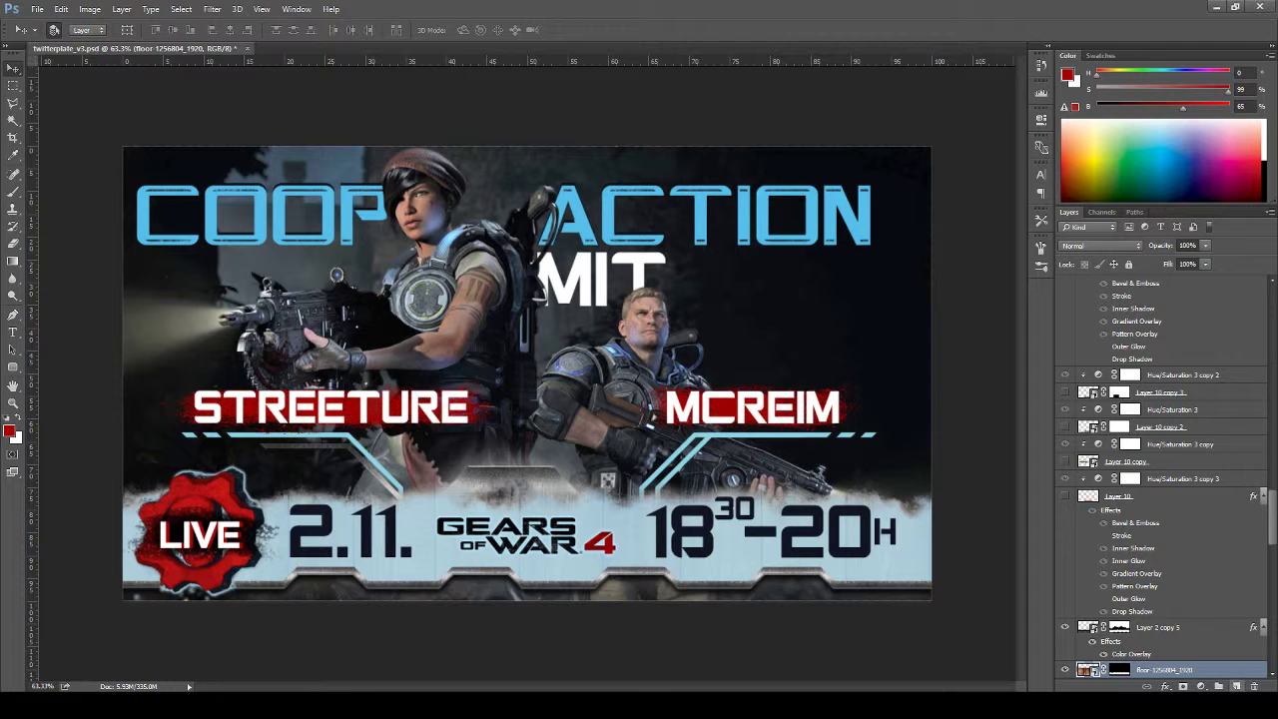
Add a Color Overlay to the floor-1256804_1920 wood layer in dark blue 113d4f
double_click(1241, 670)
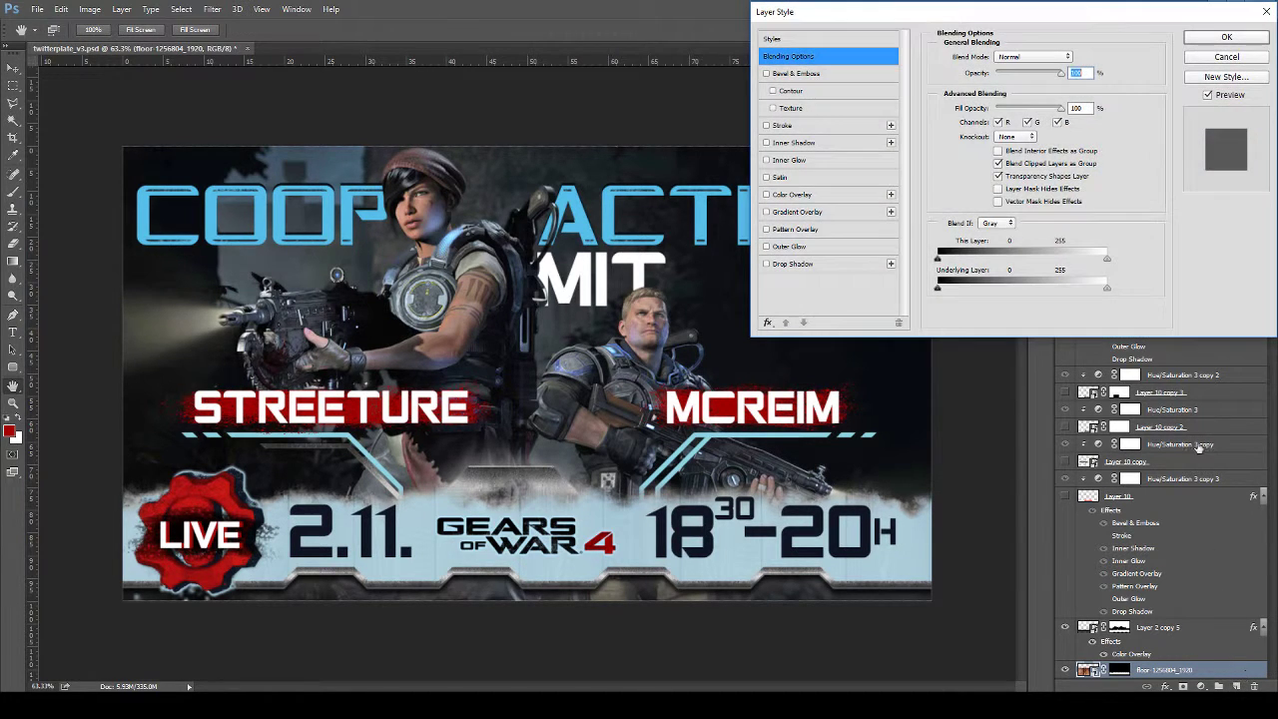
click(812, 196)
click(1075, 56)
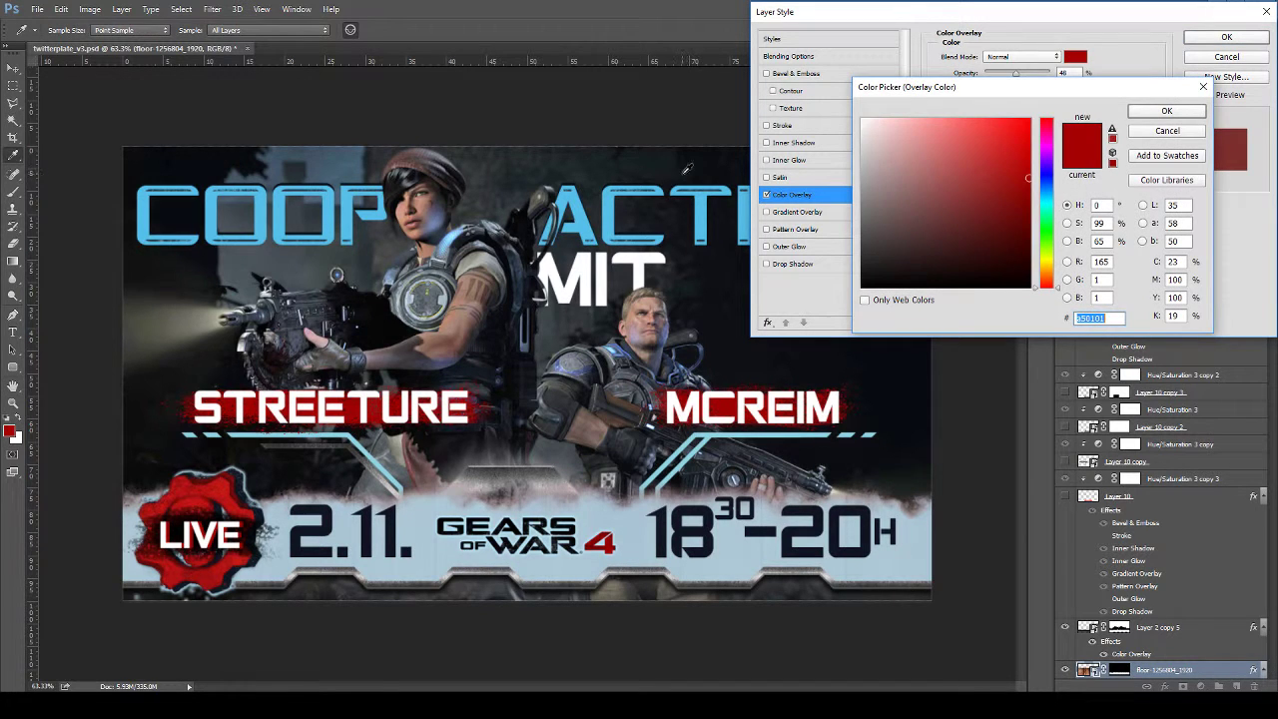
click(702, 206)
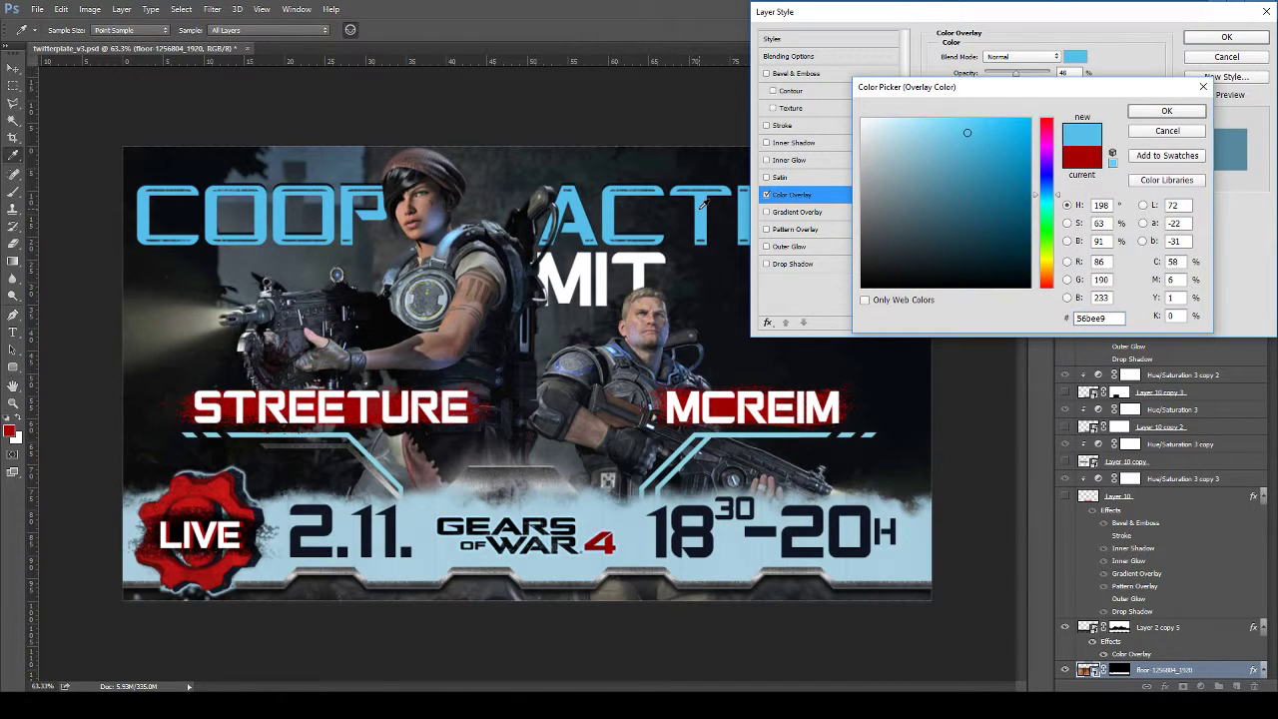
click(974, 203)
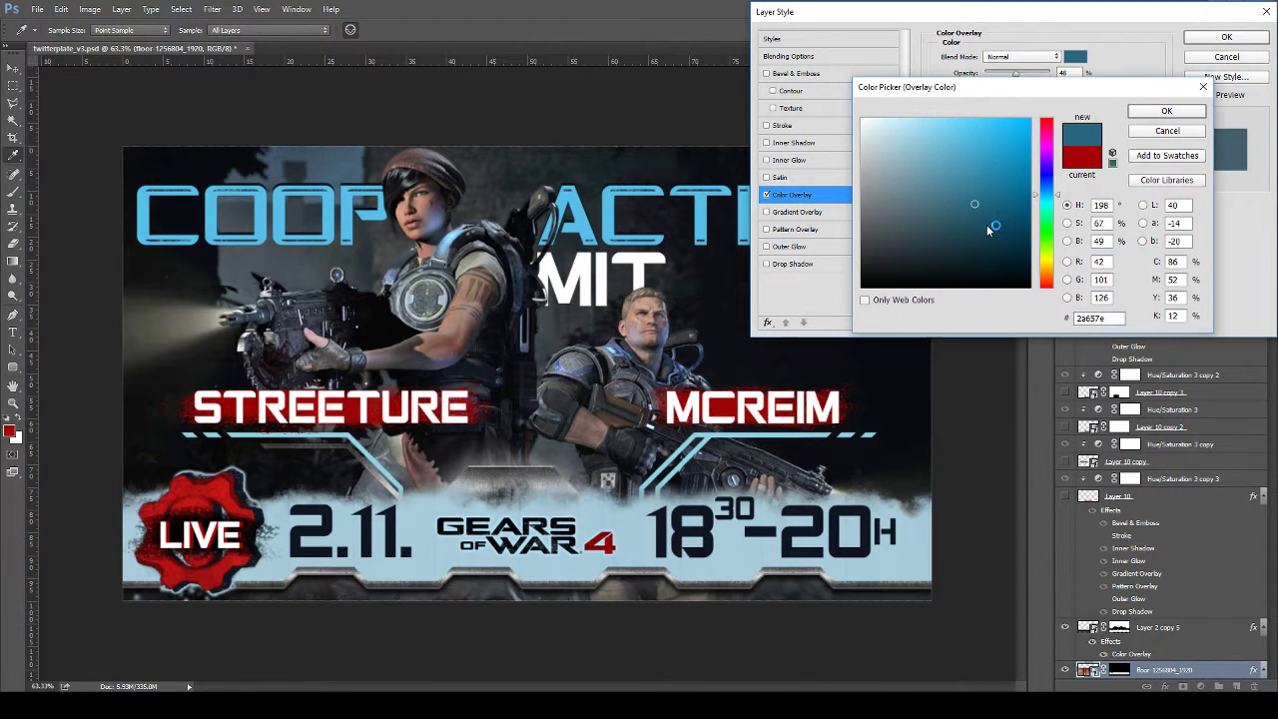
drag(996, 225, 994, 235)
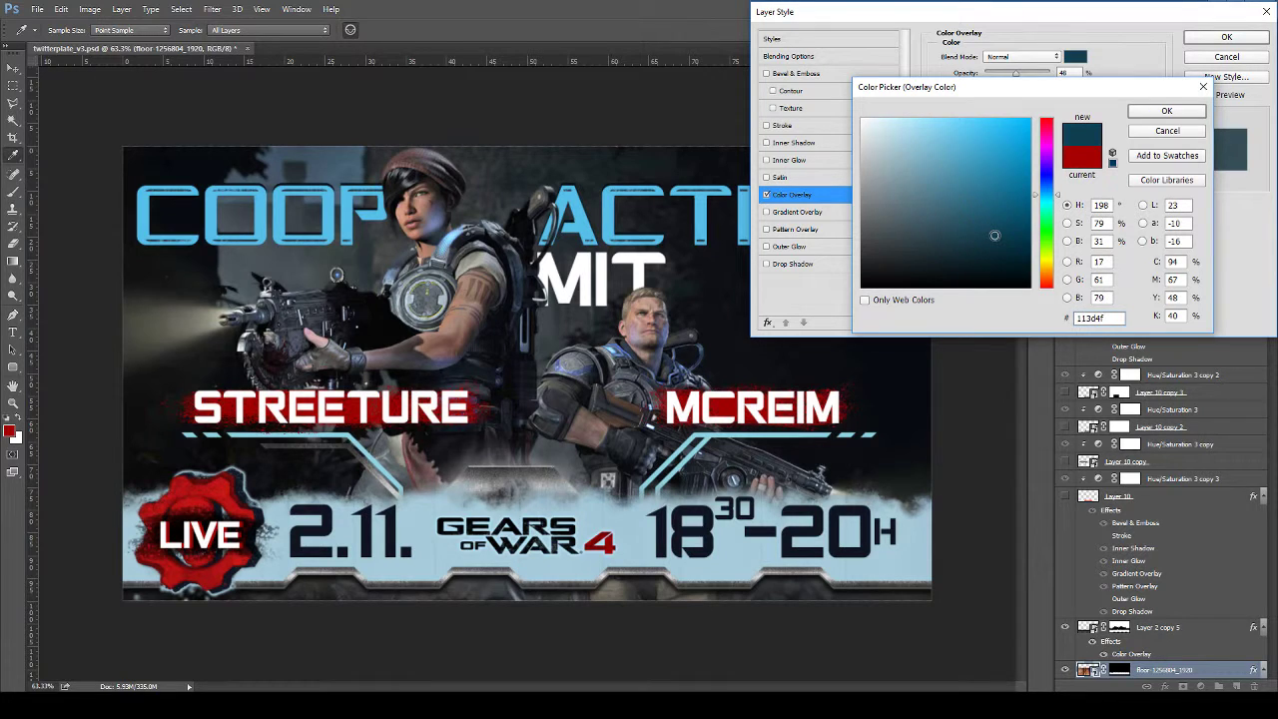
click(1168, 110)
click(1226, 37)
Hide the light blue banner layer, Layer 2 copy 5, and label it green
scroll(1148, 449, down, 3)
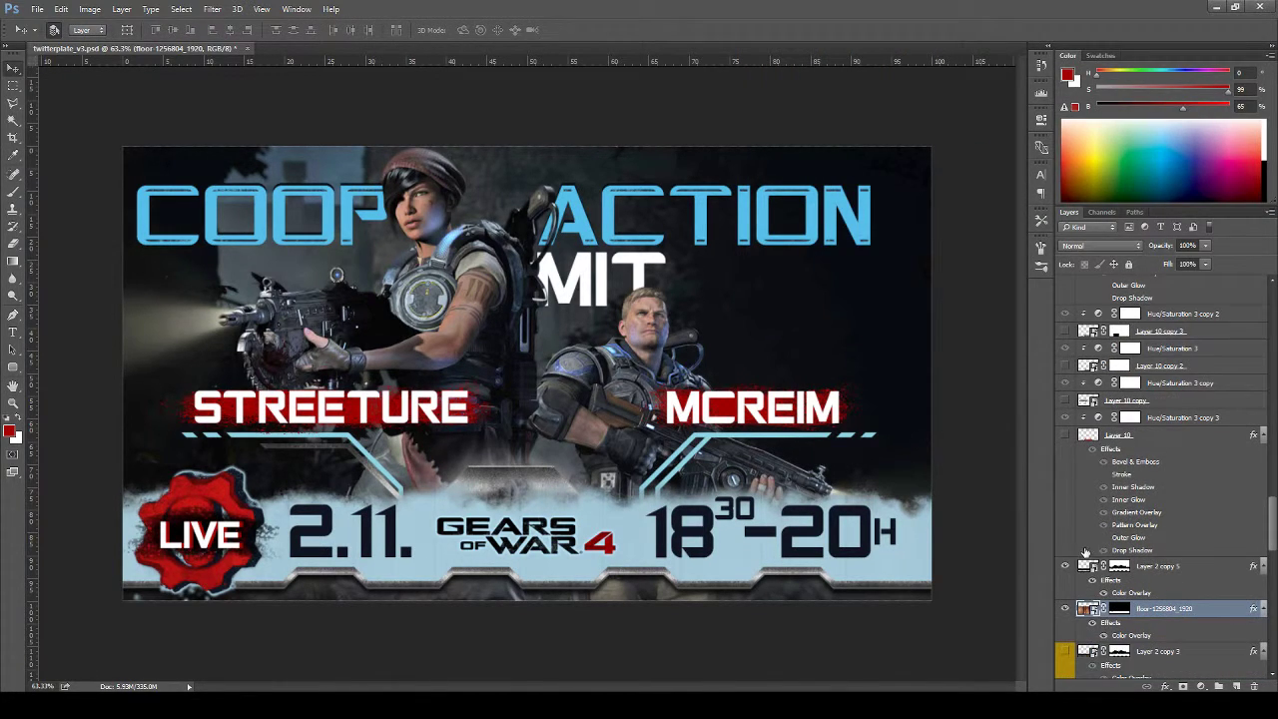
click(1065, 567)
right_click(1067, 571)
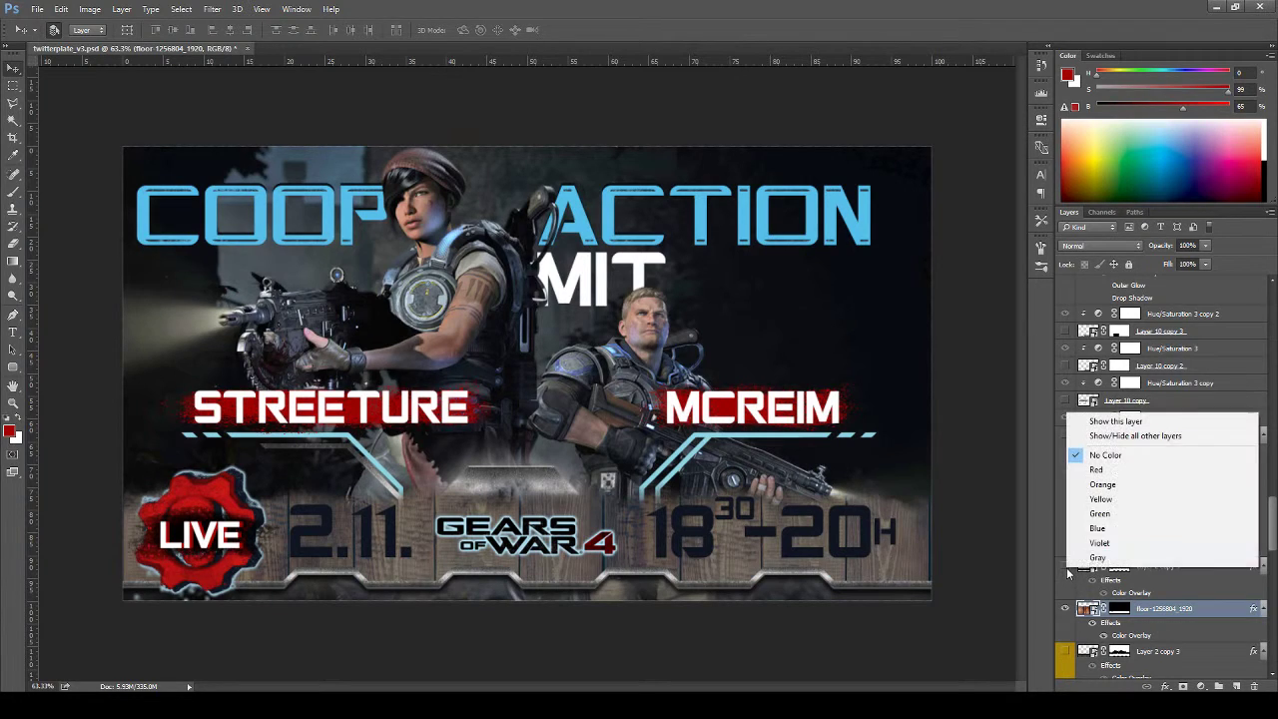
click(1126, 516)
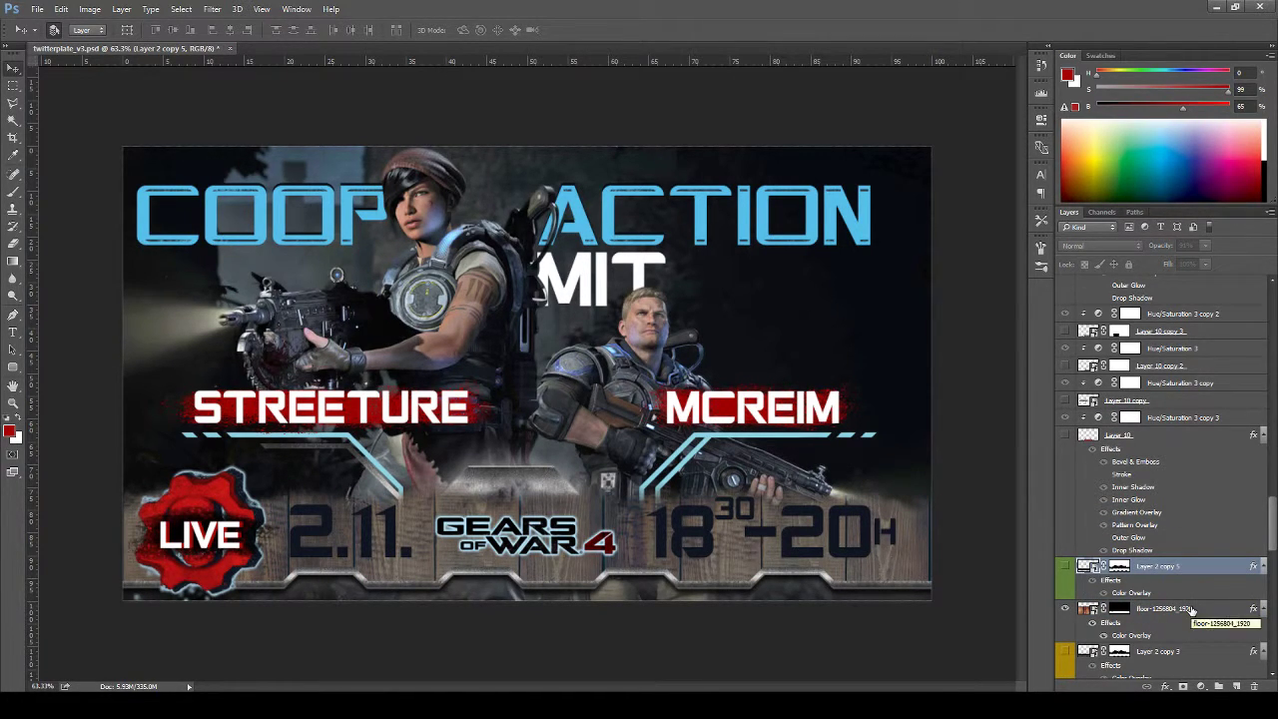
Change the wood layer's Color Overlay colour to the brighter blue 1493c7
scroll(1188, 611, down, 1)
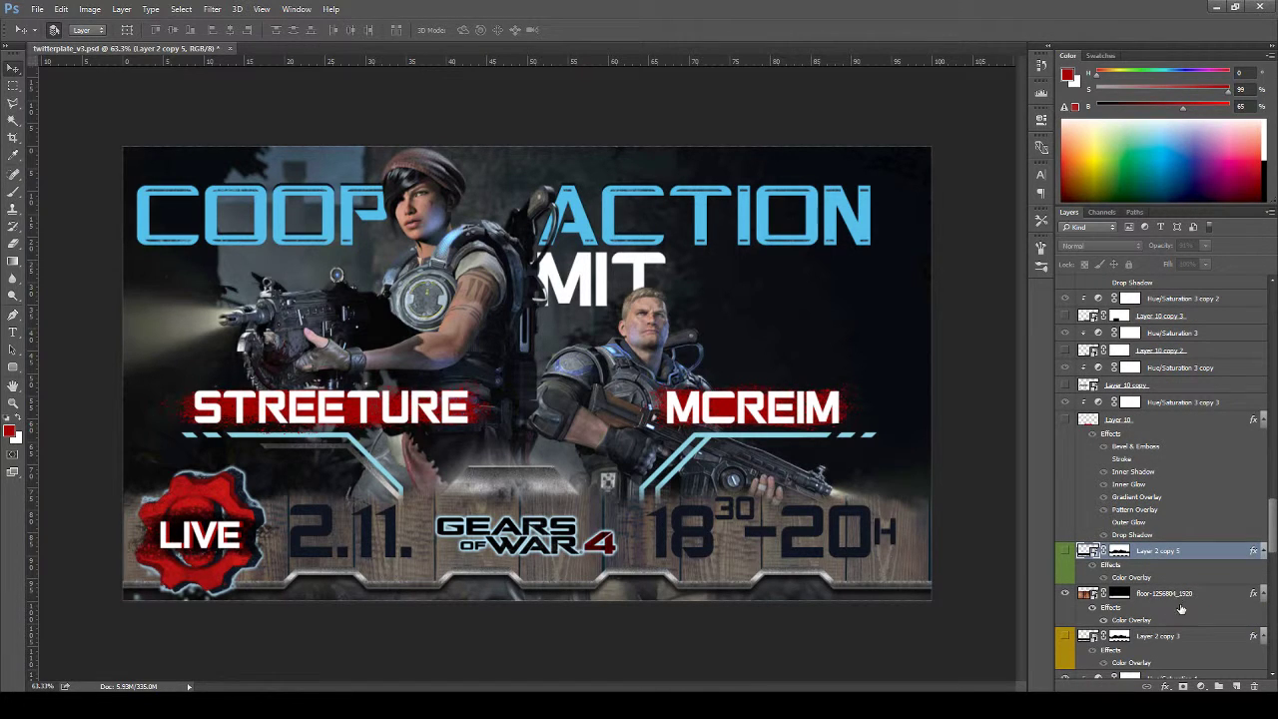
double_click(1178, 620)
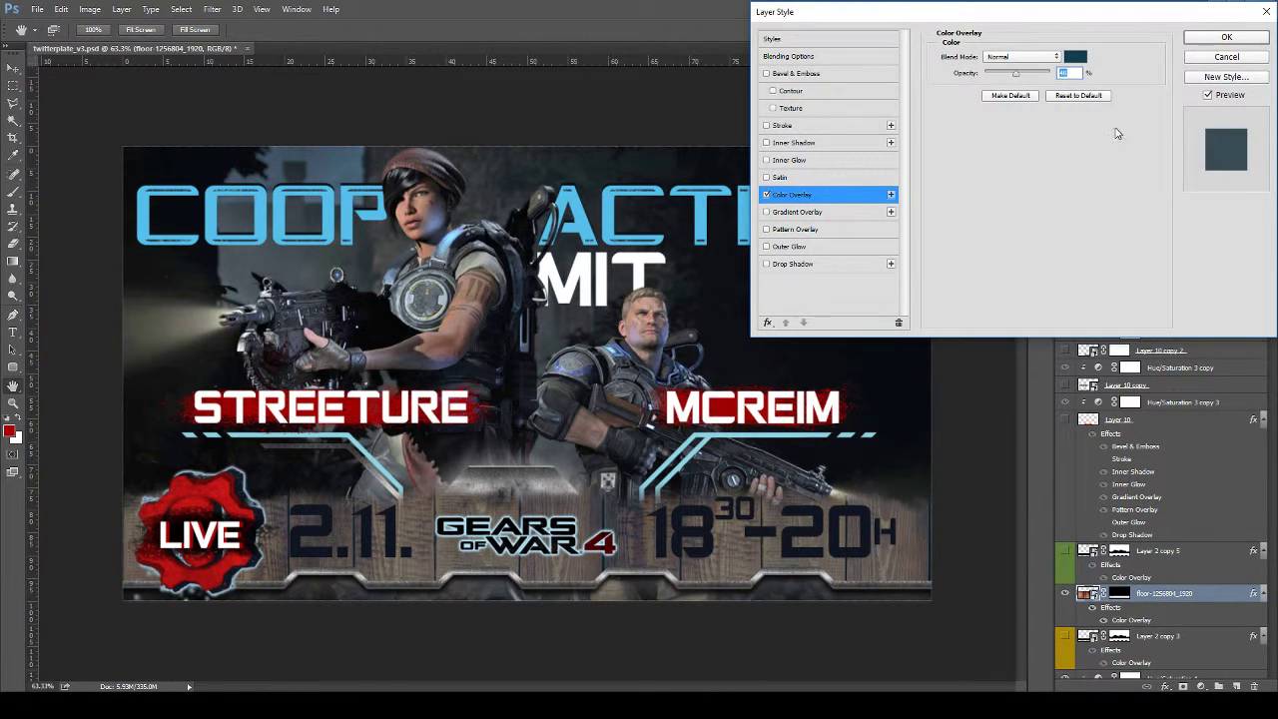
click(1075, 56)
click(993, 199)
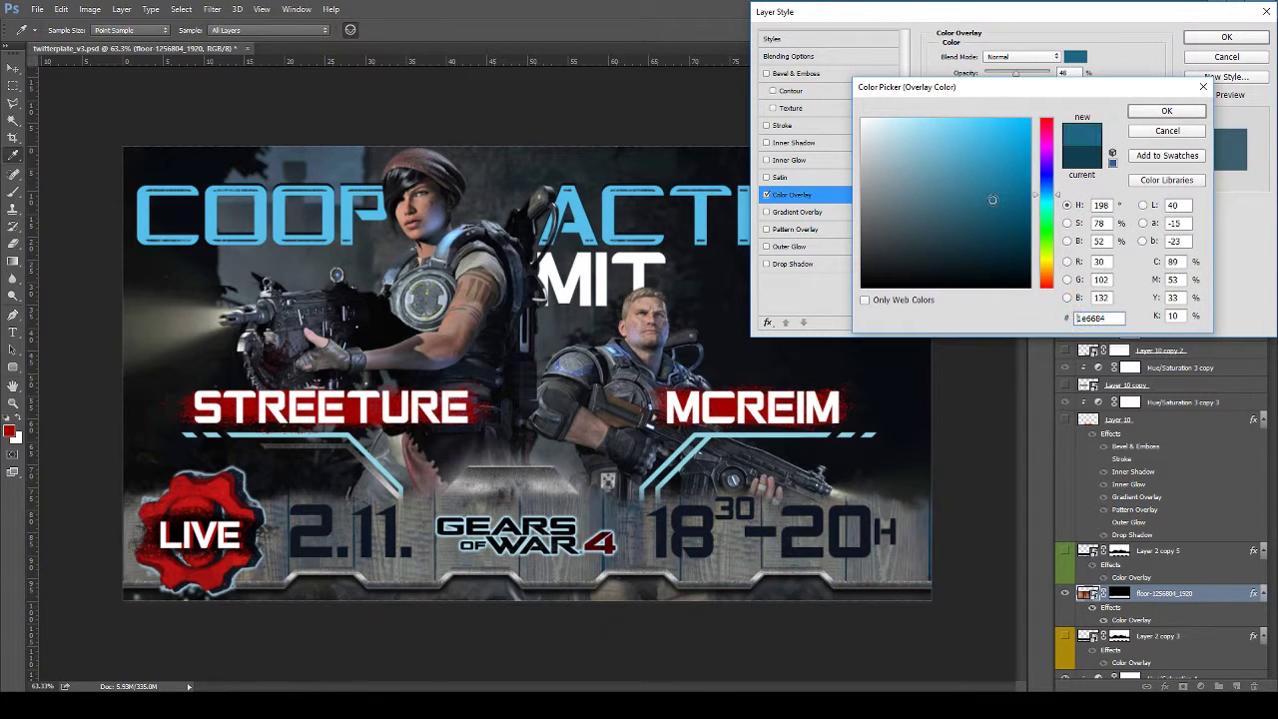
mouse_move(1001, 176)
mouse_down()
mouse_move(994, 140)
mouse_move(970, 155)
mouse_up()
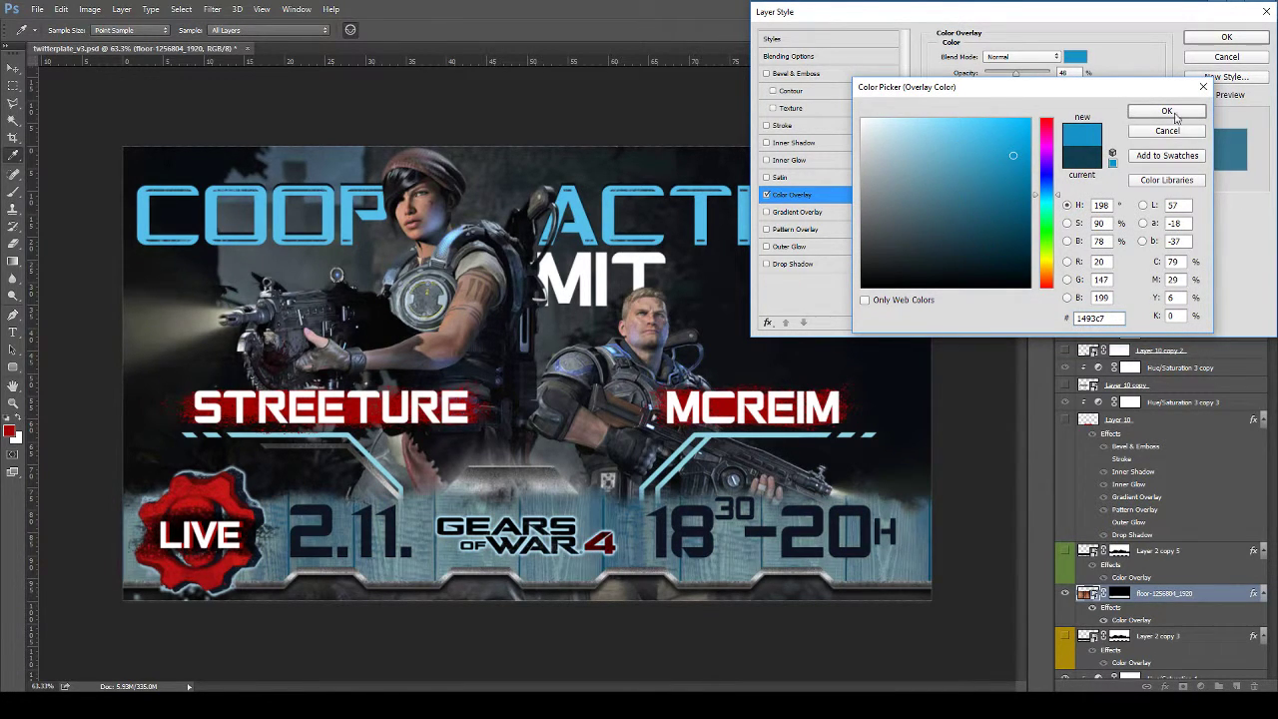
click(1165, 111)
Set the wood layer's Color Overlay blend mode to Linear Light and its opacity to 100%
click(1050, 62)
click(1050, 62)
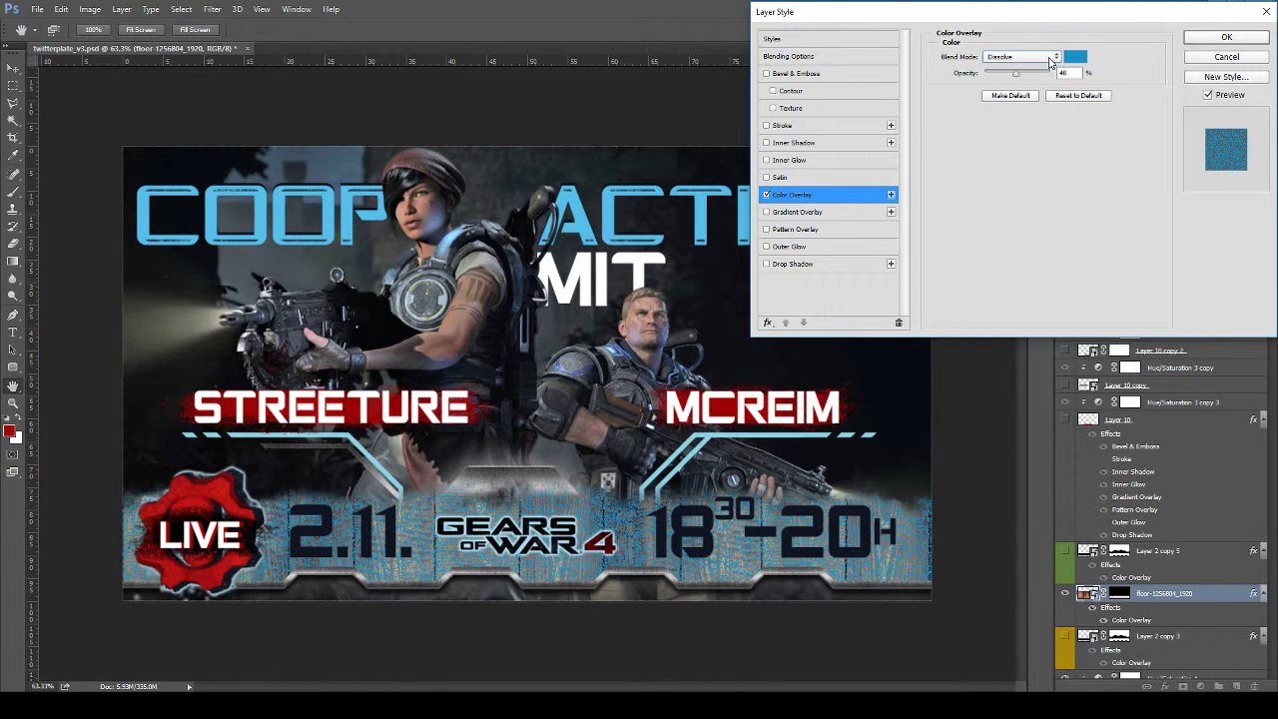
scroll(1050, 62, down, 3)
scroll(1050, 62, down, 4)
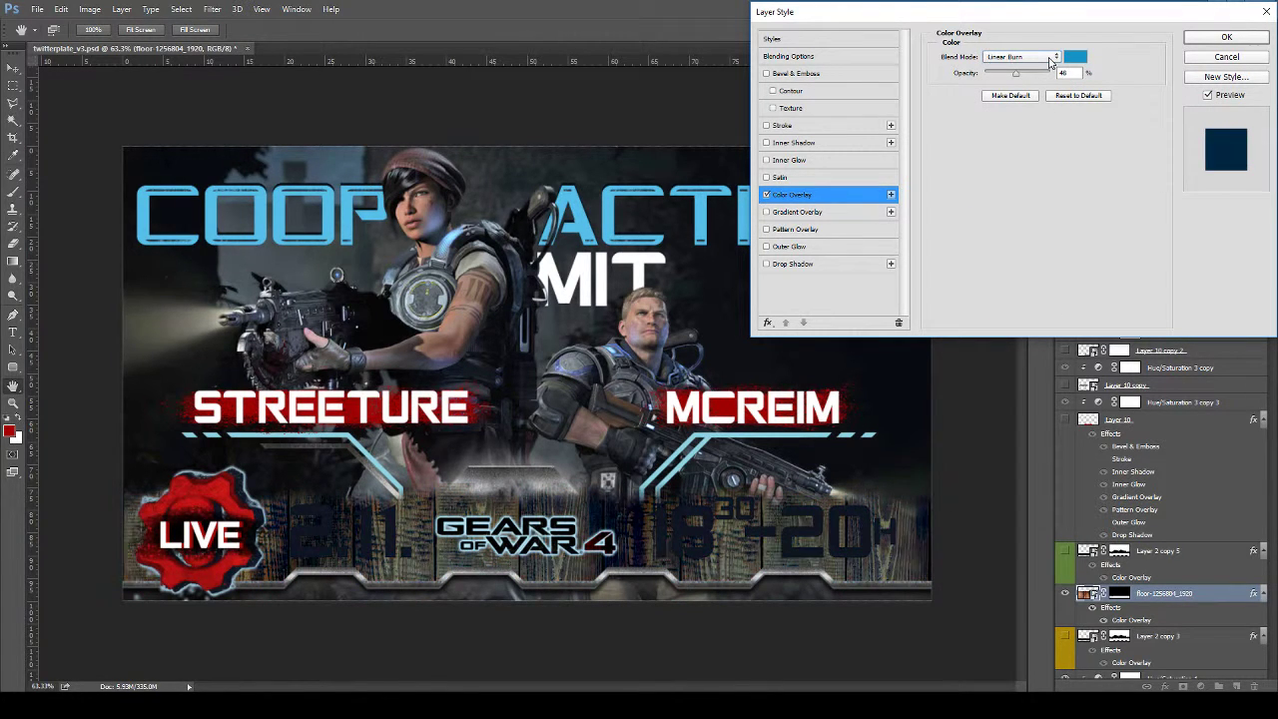
scroll(1050, 61, down, 3)
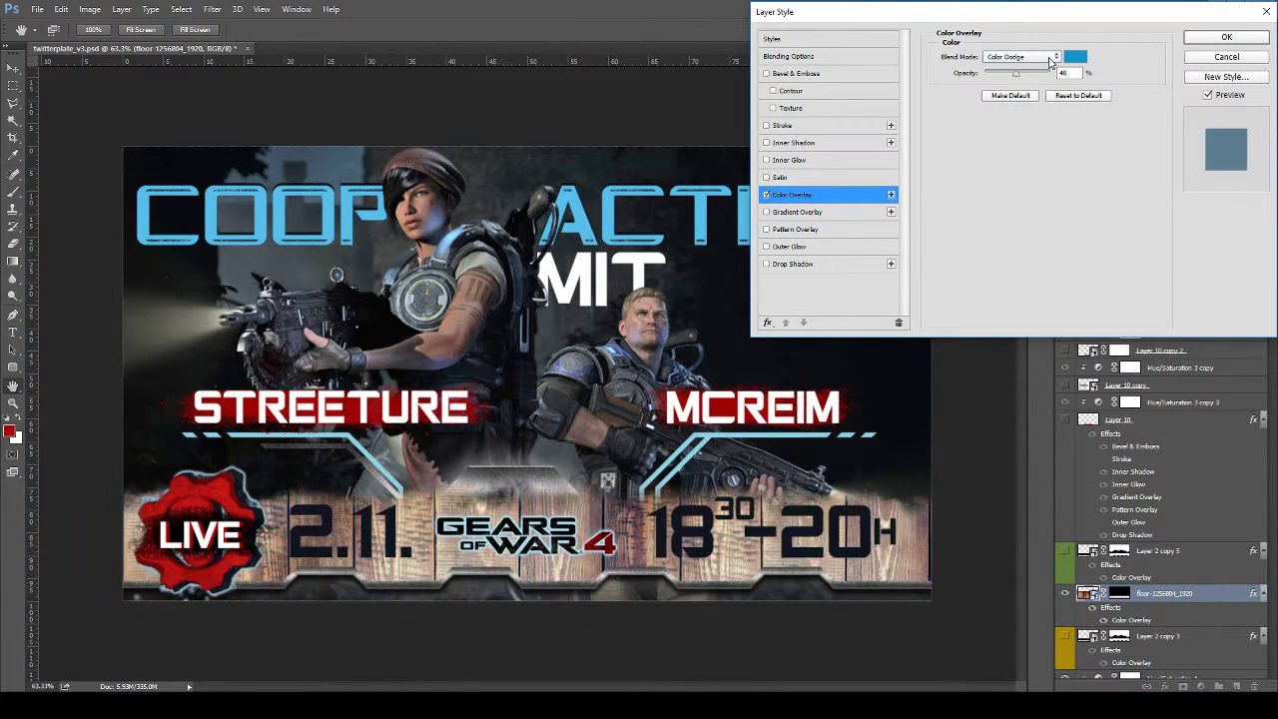
scroll(1050, 62, down, 4)
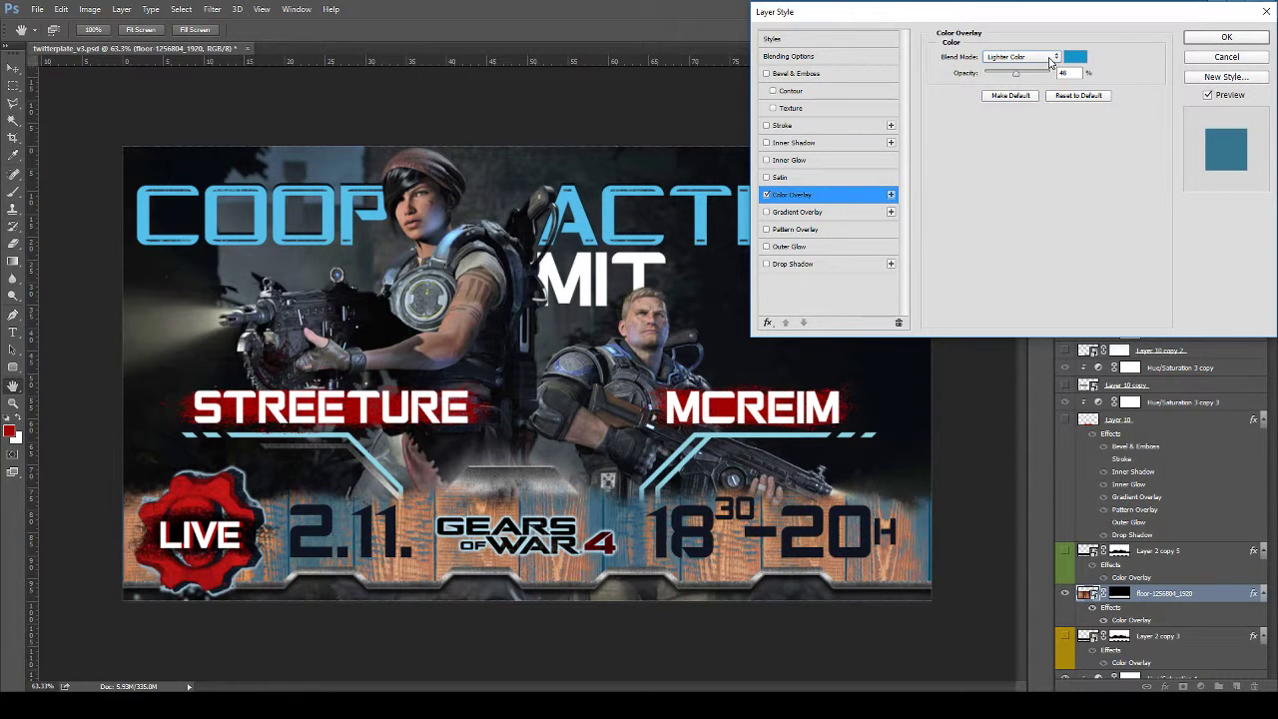
scroll(1050, 62, down, 1)
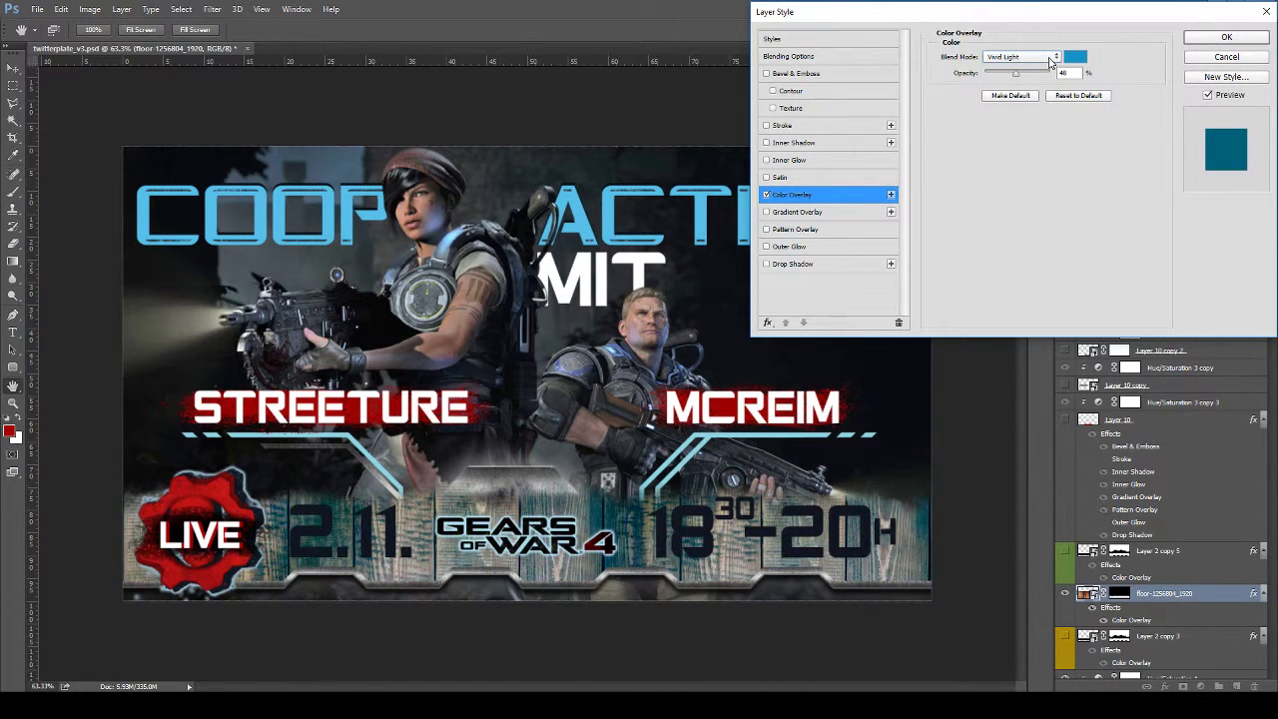
scroll(1051, 61, up, 1)
scroll(1051, 62, down, 2)
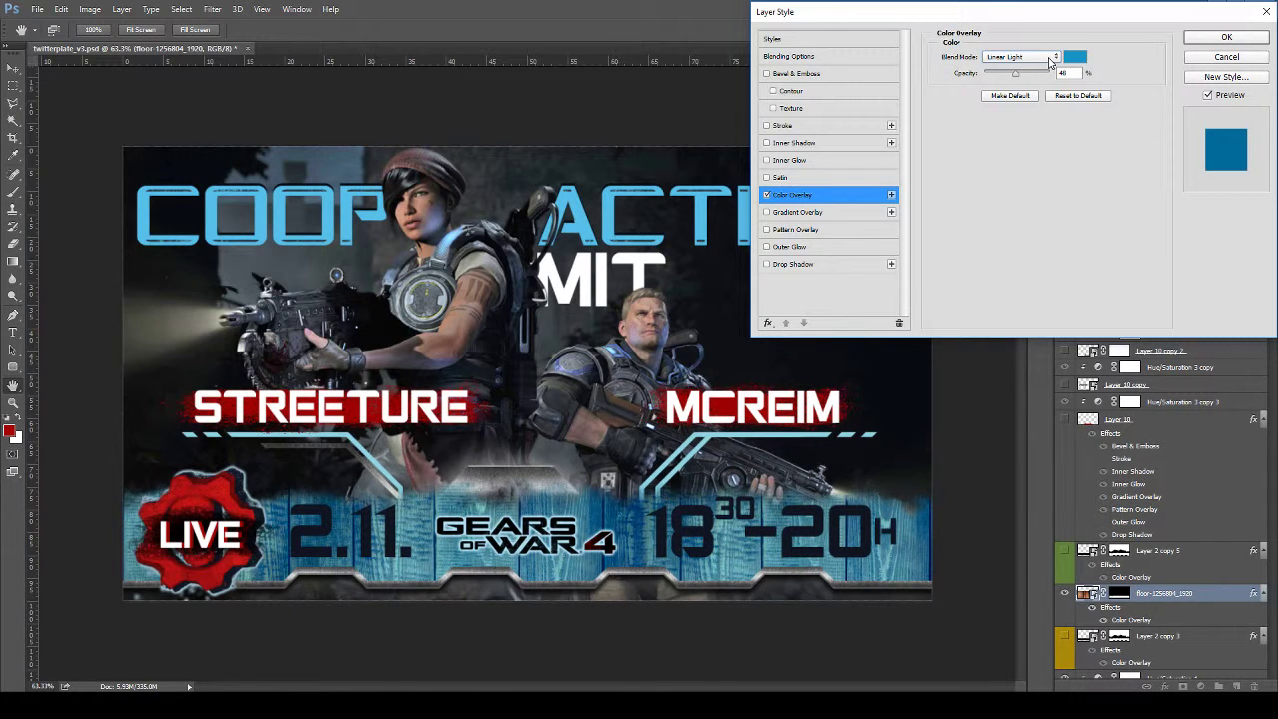
scroll(1050, 62, down, 1)
scroll(1050, 62, up, 1)
click(1048, 75)
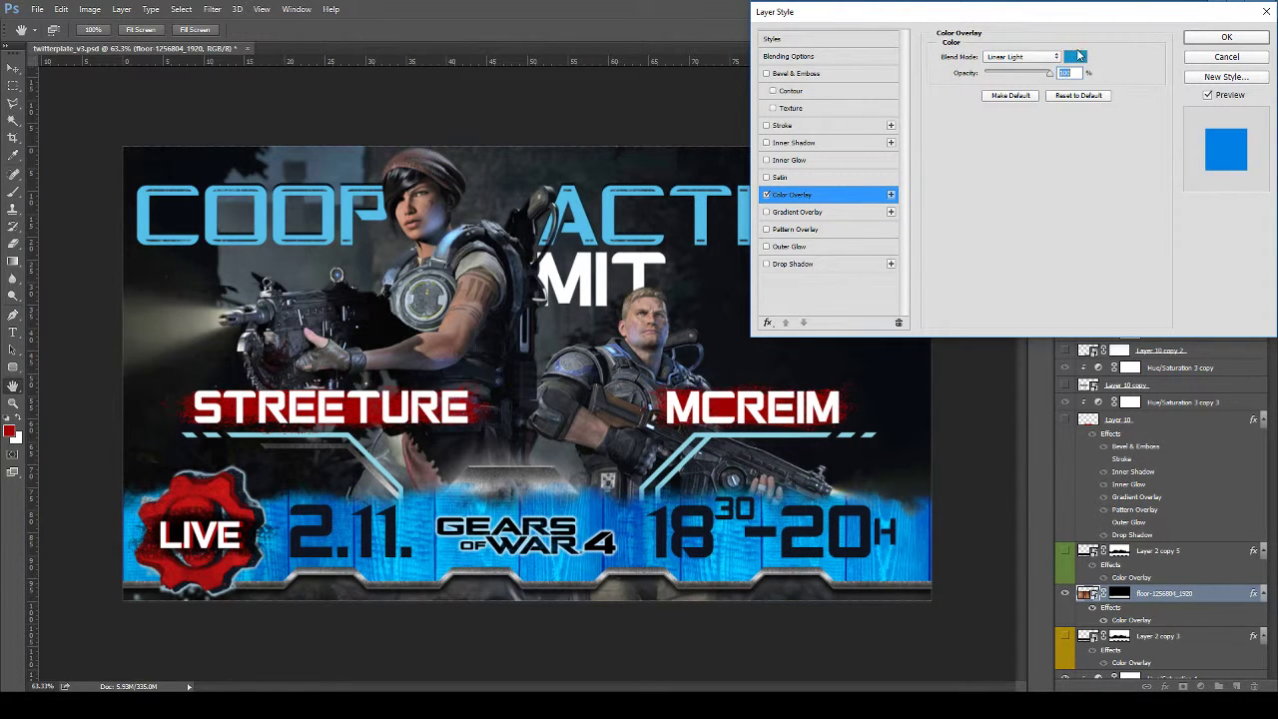
Change the wood layer's Color Overlay colour to the muted blue 4394b5 and apply the layer style
click(1077, 57)
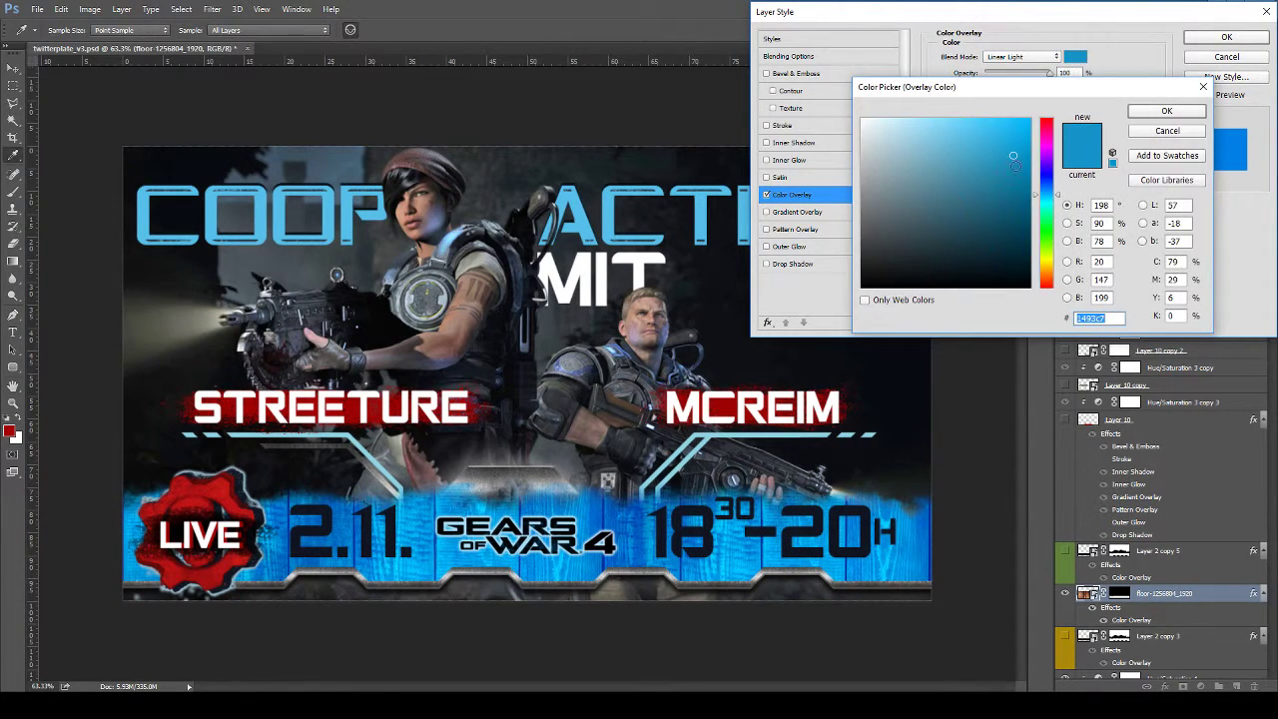
mouse_move(974, 152)
mouse_down()
mouse_move(919, 137)
mouse_move(1008, 181)
mouse_up()
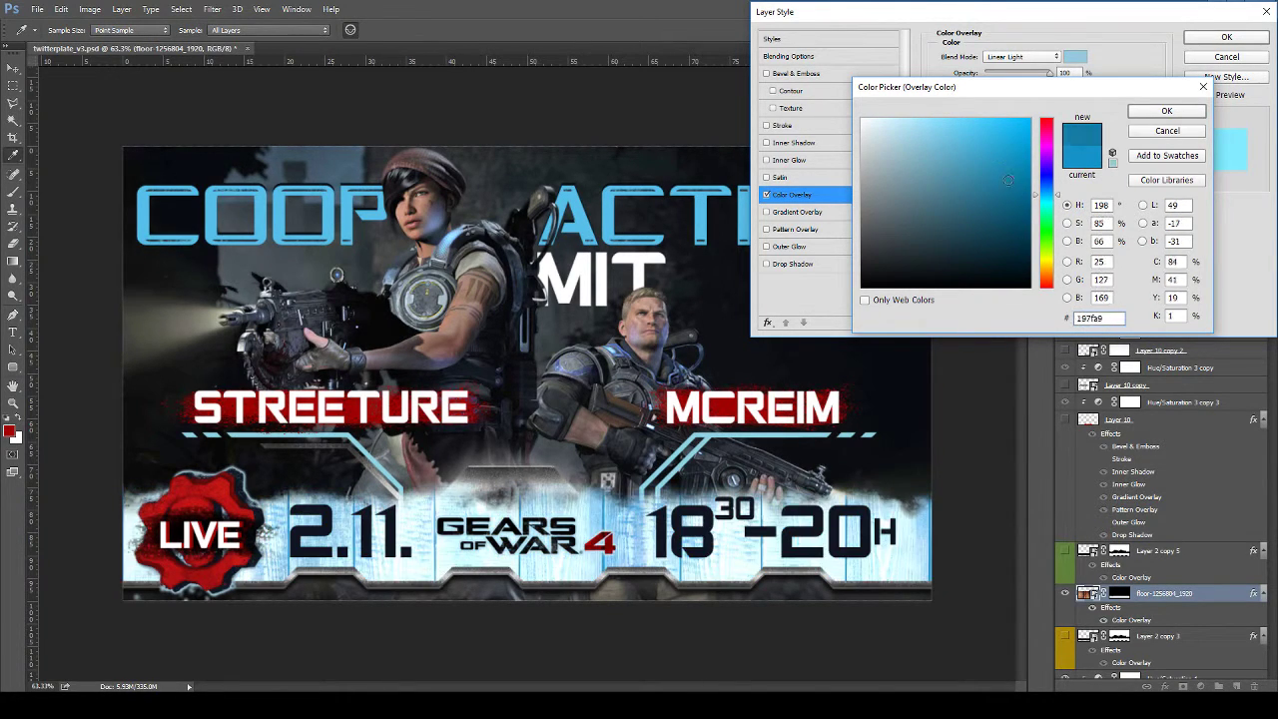
click(699, 205)
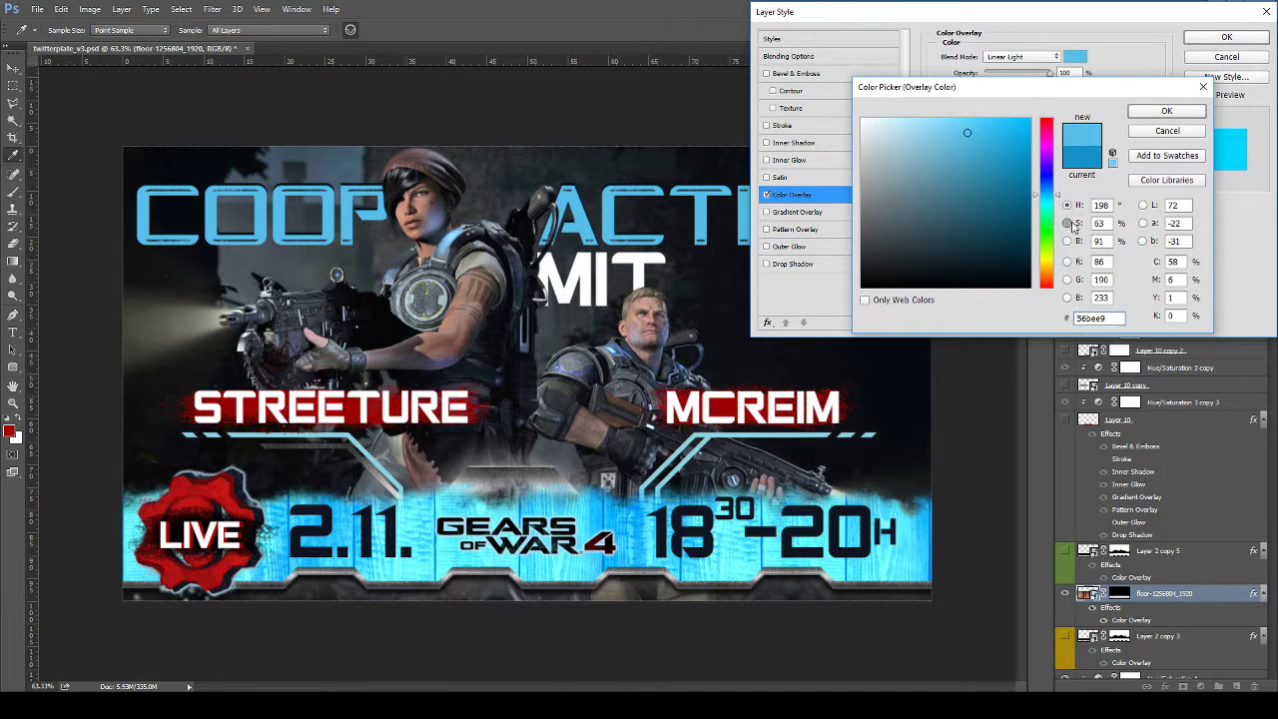
click(1066, 222)
click(1066, 241)
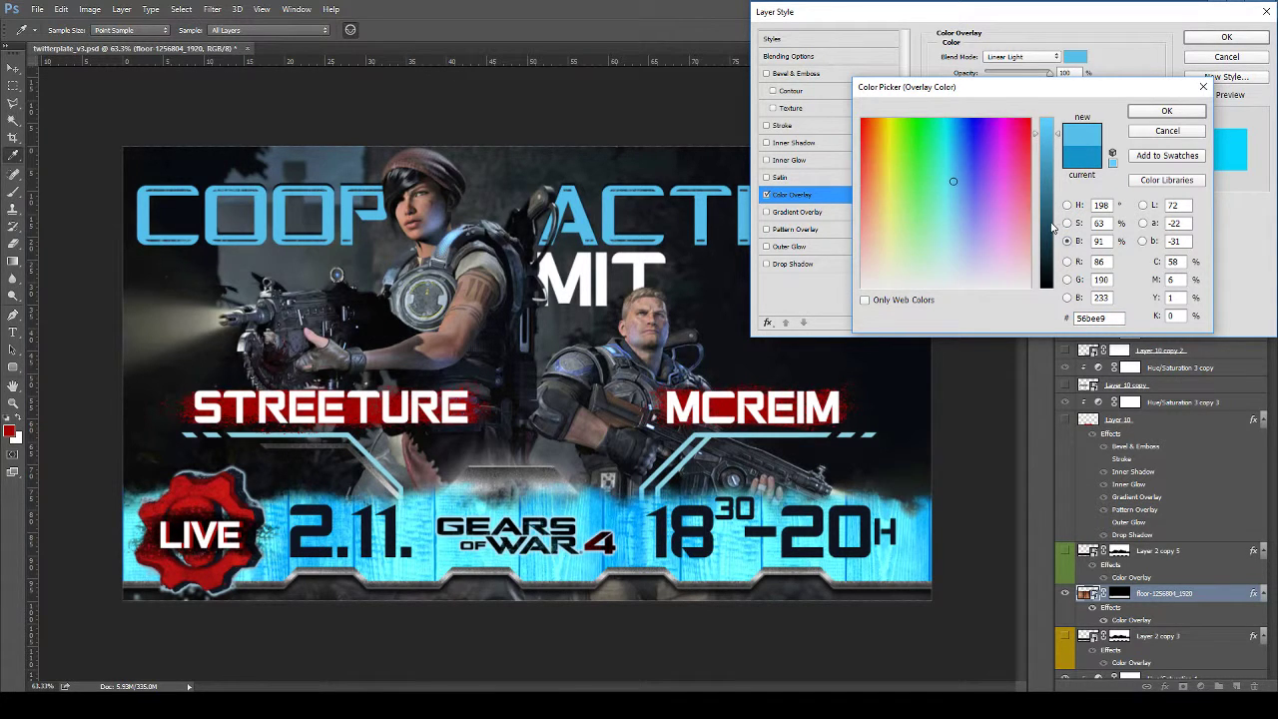
drag(1055, 229, 1045, 171)
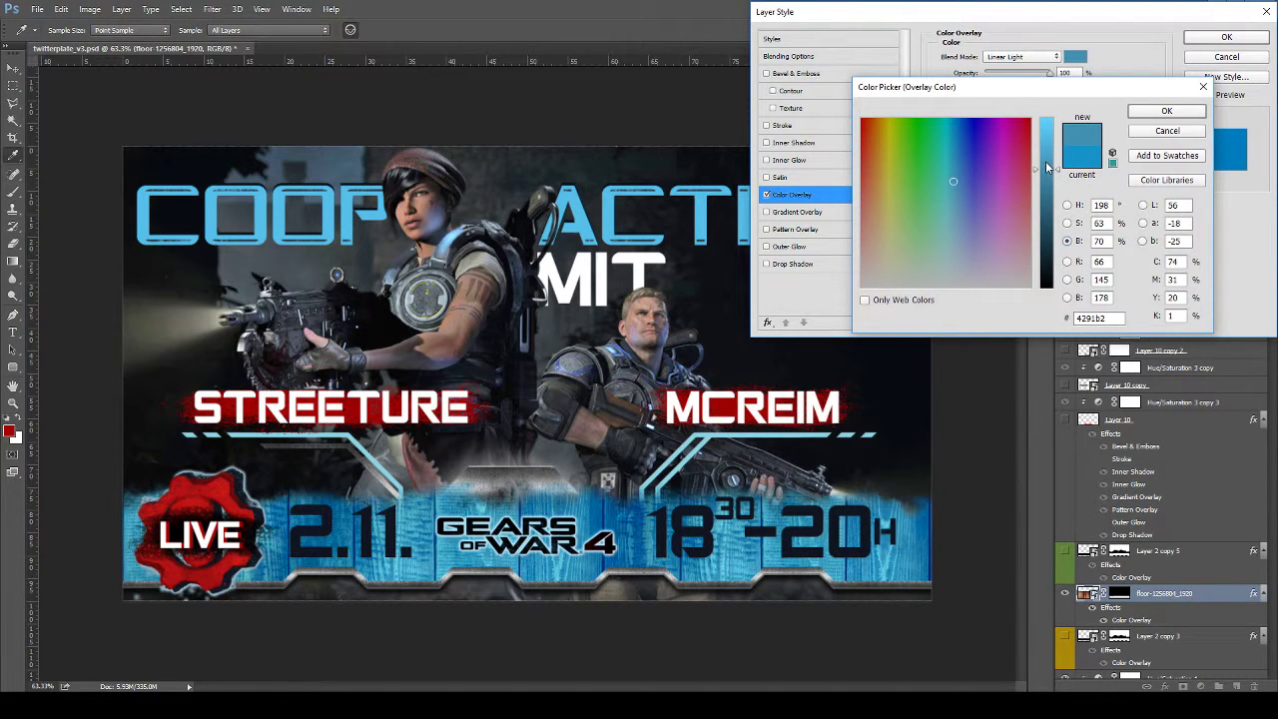
drag(1050, 170, 1050, 172)
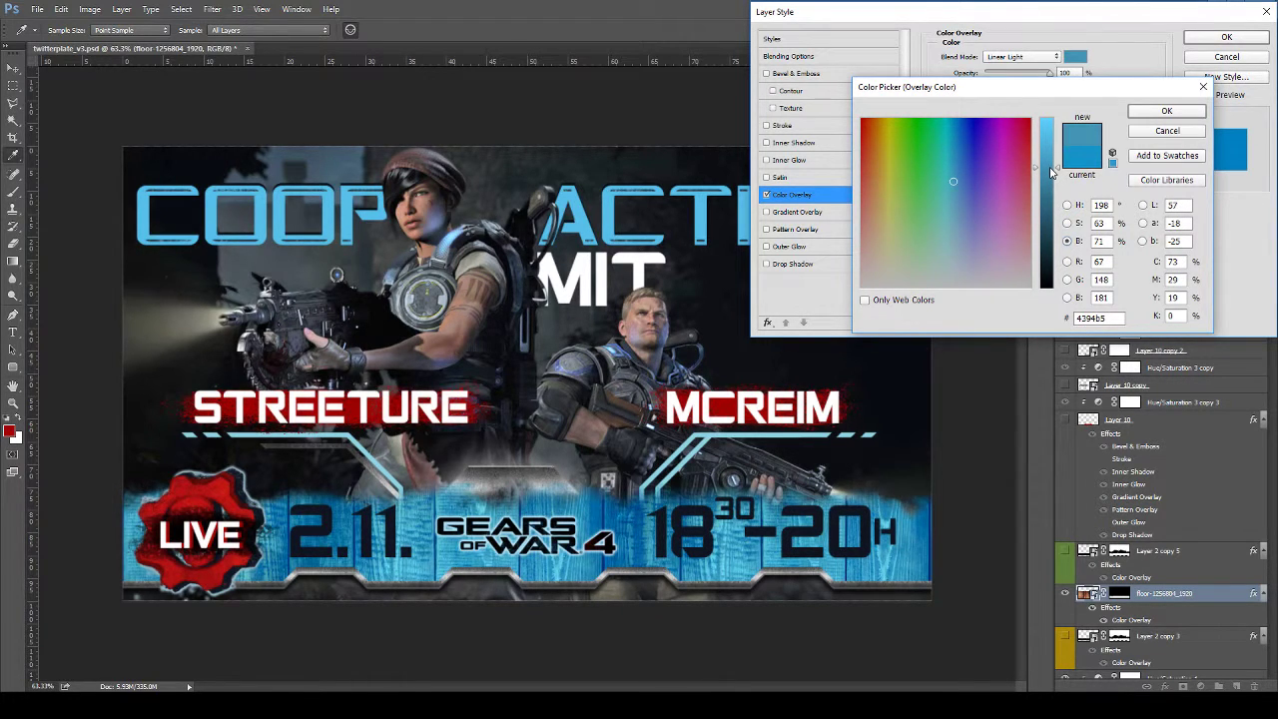
click(1163, 110)
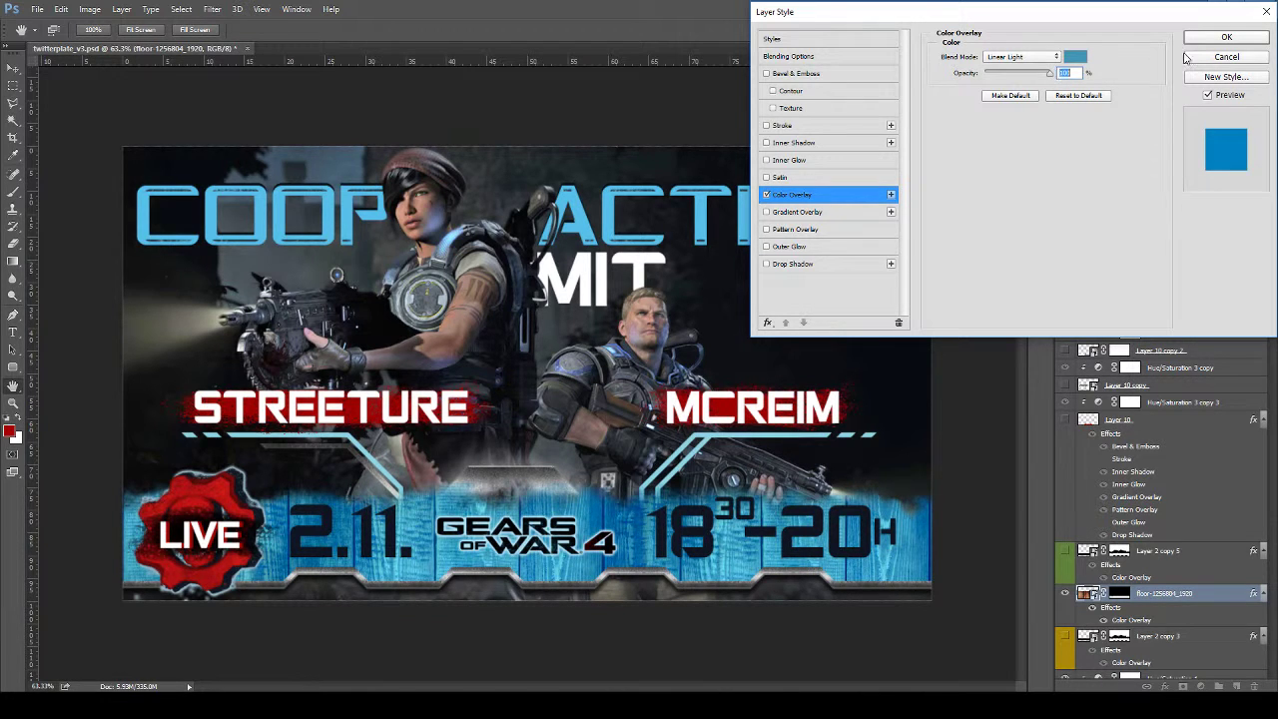
click(1213, 40)
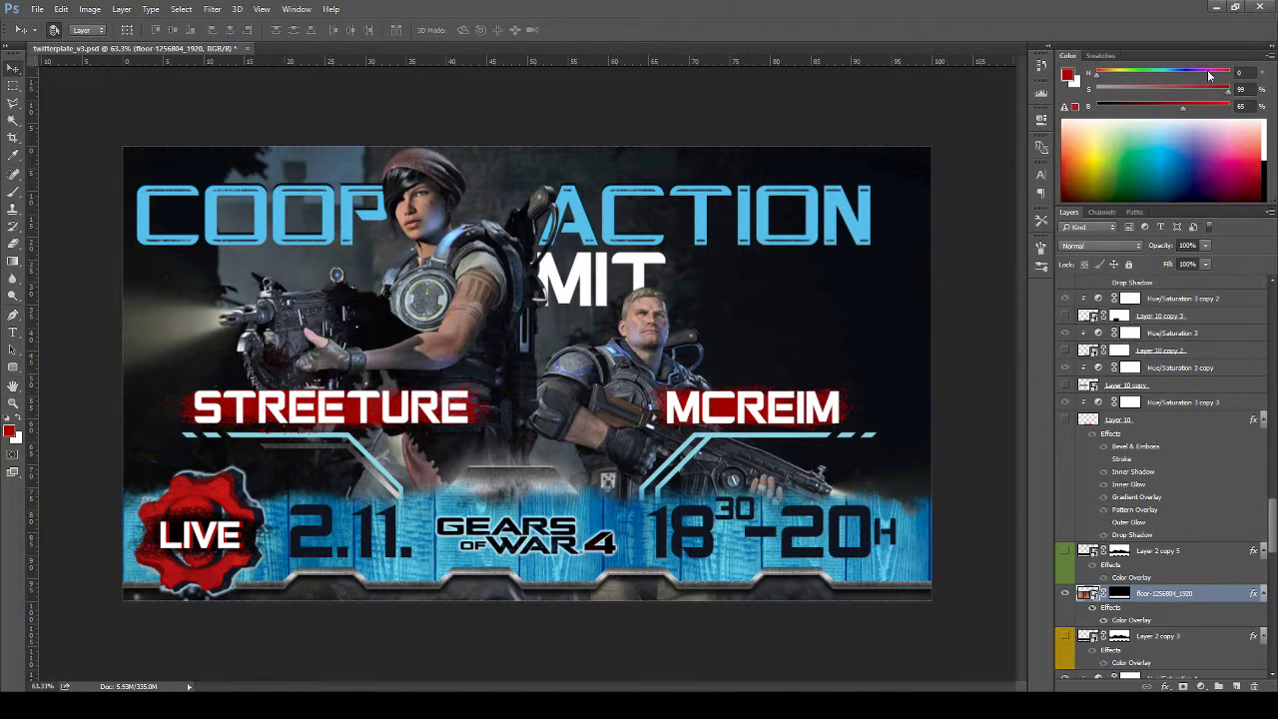
Compare the wood banner with the light blue Layer 2 copy 5, with and without its effects, leaving that layer hidden
click(1066, 552)
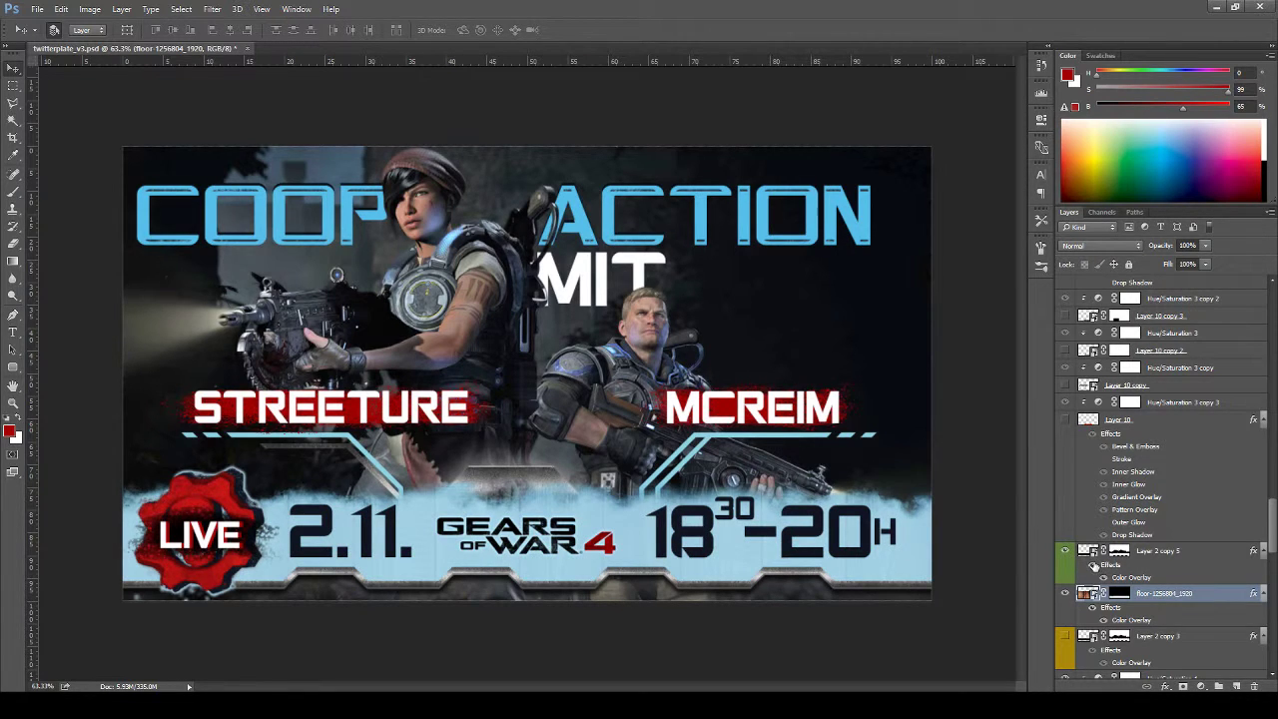
click(1093, 566)
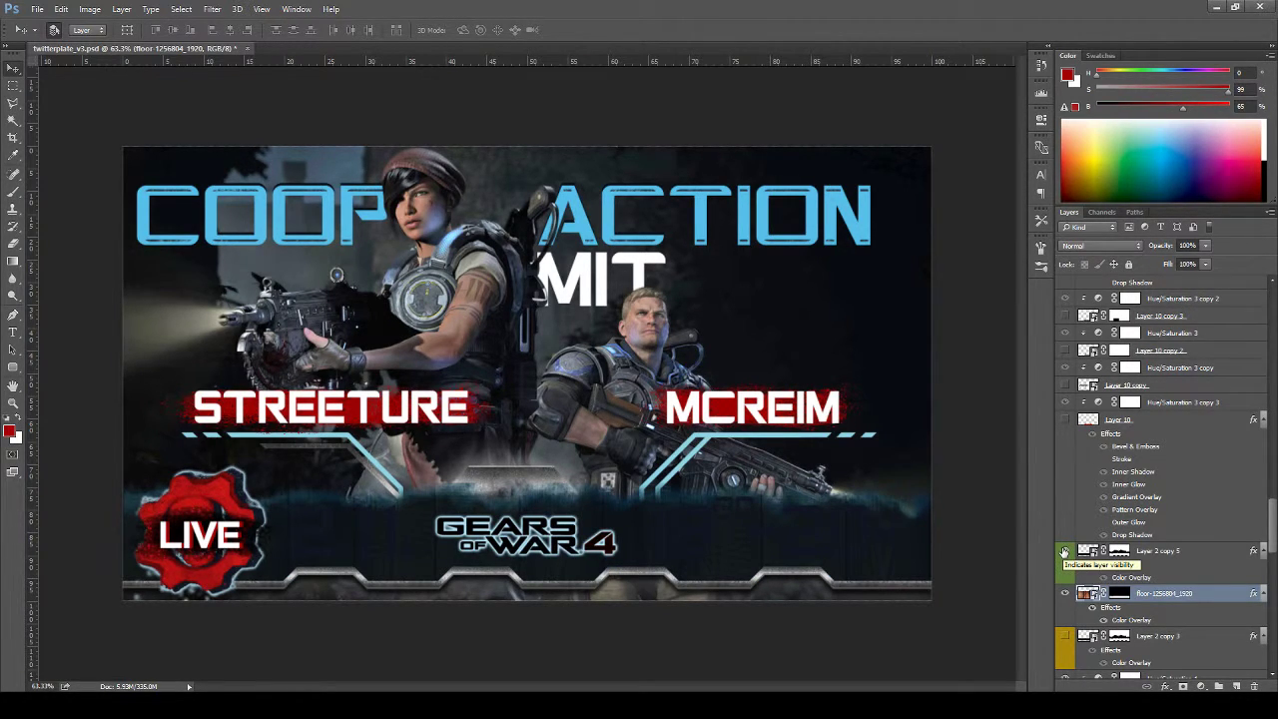
click(1064, 552)
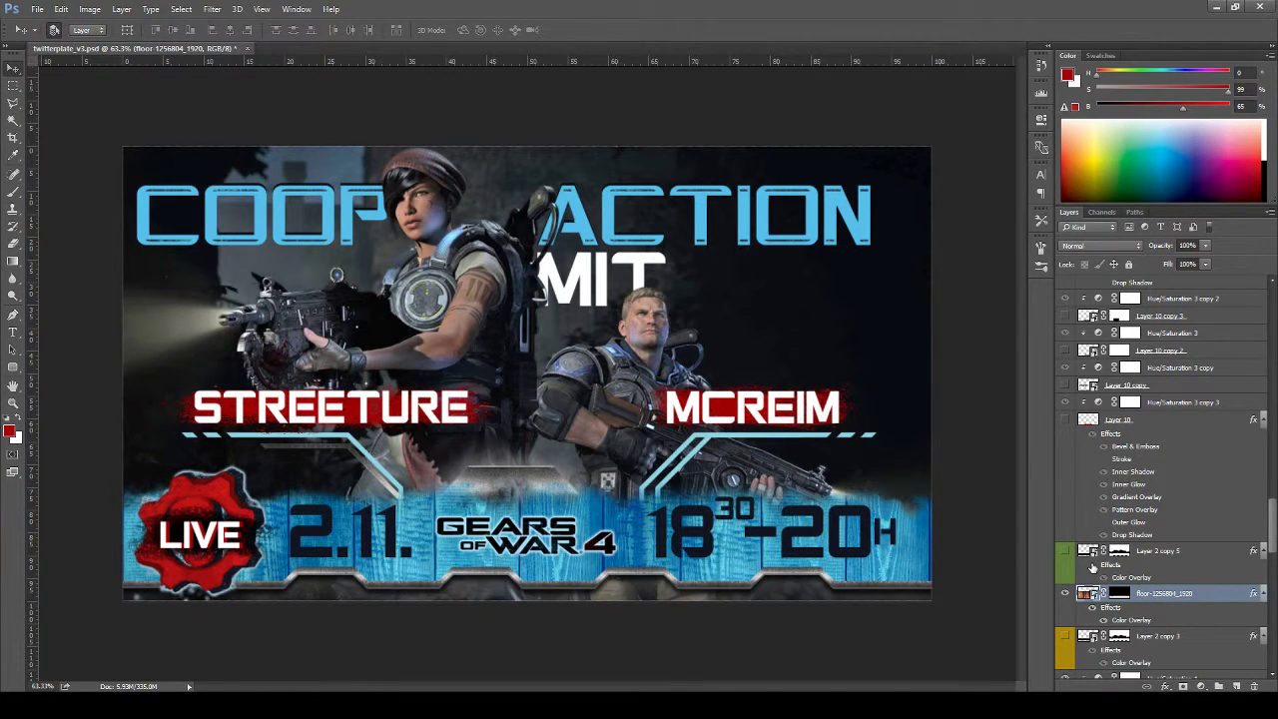
Duplicate the floor-1256804_1920 wood layer and hide the original
scroll(1158, 566, down, 1)
scroll(1158, 566, down, 2)
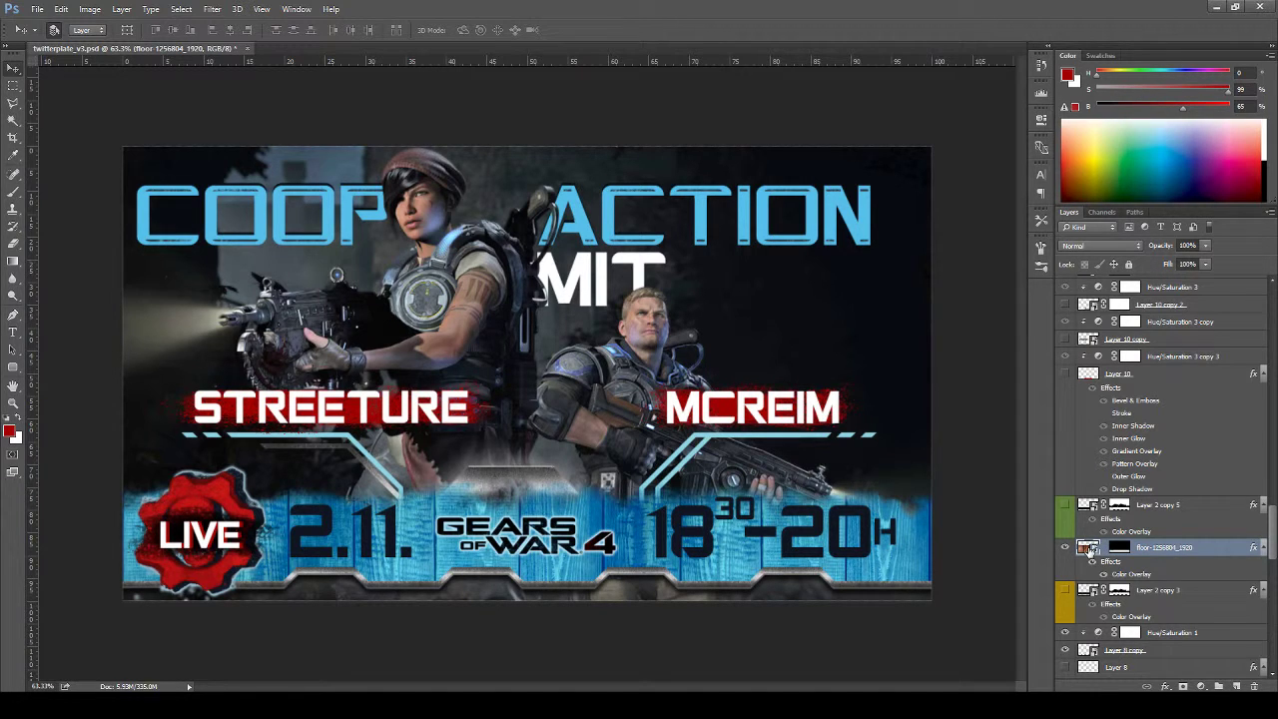
scroll(1088, 549, down, 5)
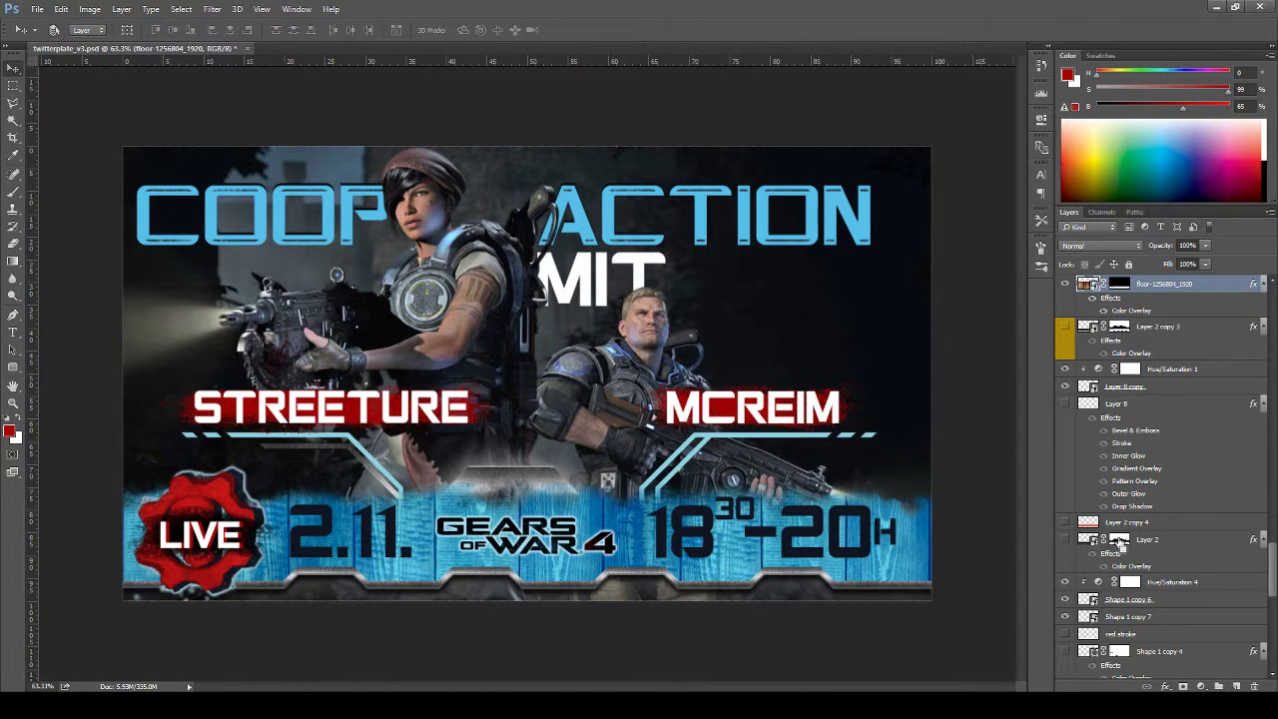
key(ctrl+j)
scroll(1118, 540, up, 2)
click(1064, 419)
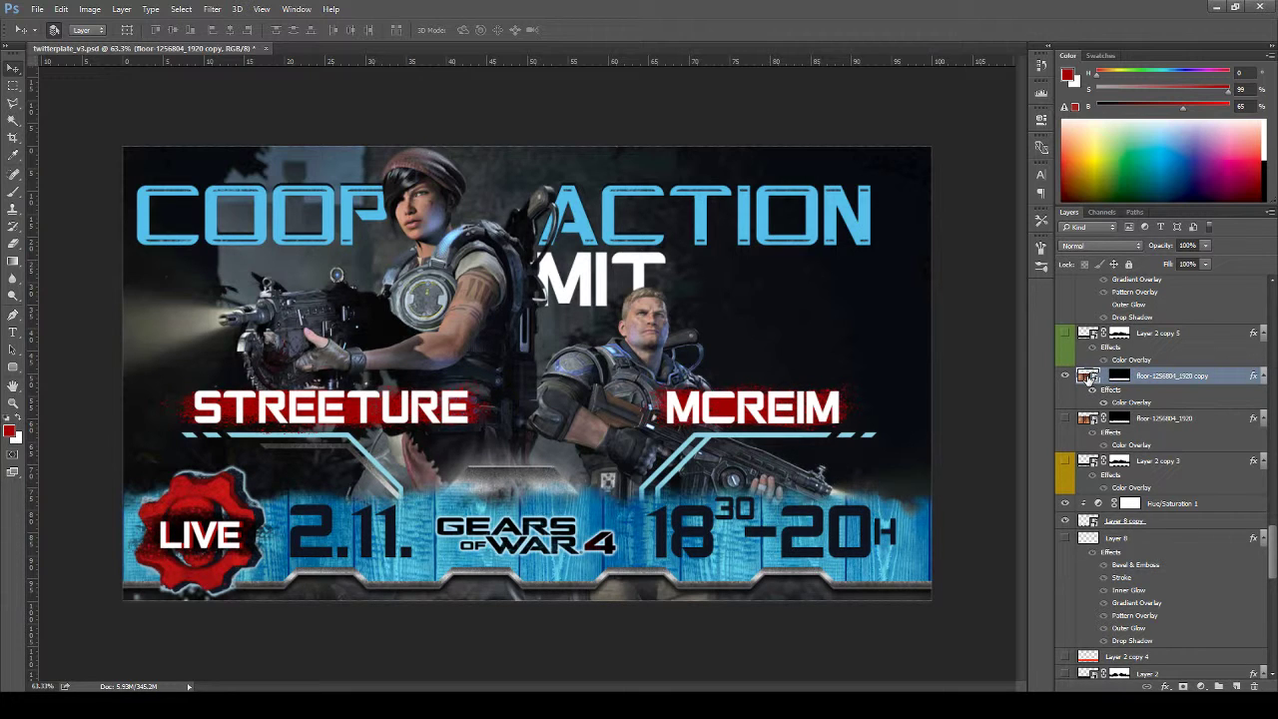
Rotate the wood copy by -90° and enlarge it to about 131% so it covers the banner's full width
key(ctrl+t)
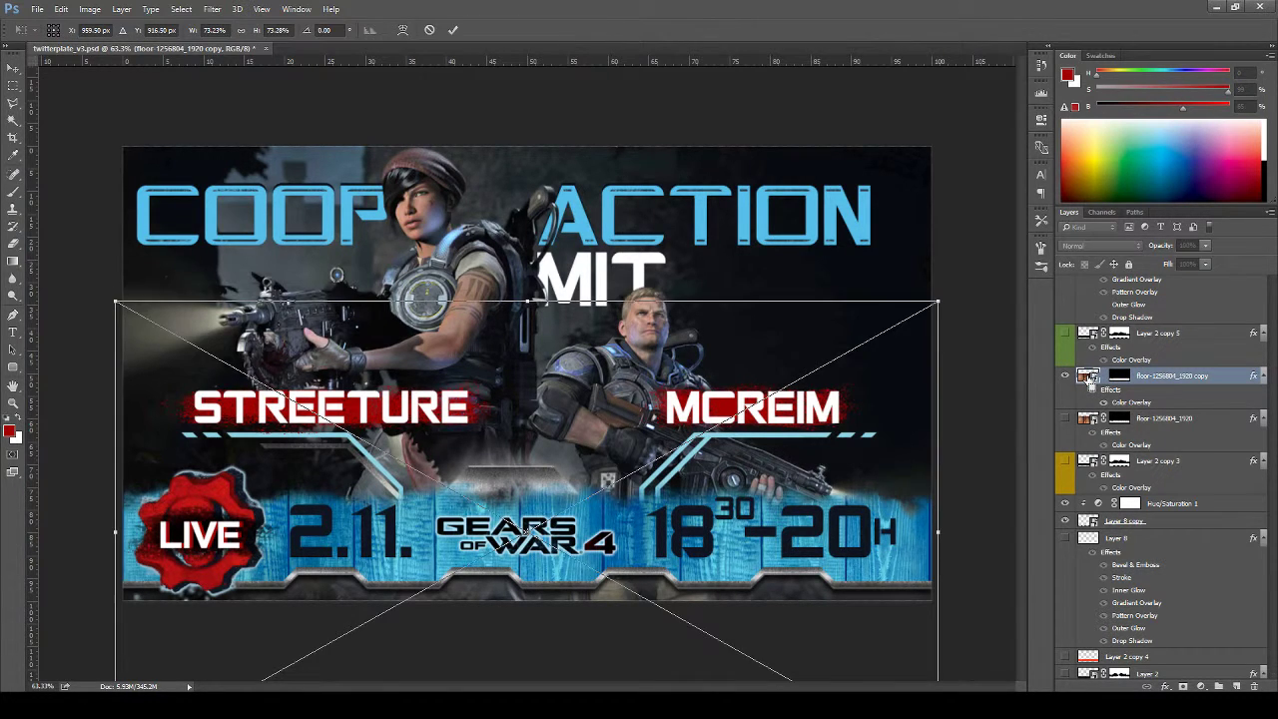
drag(296, 243, 269, 250)
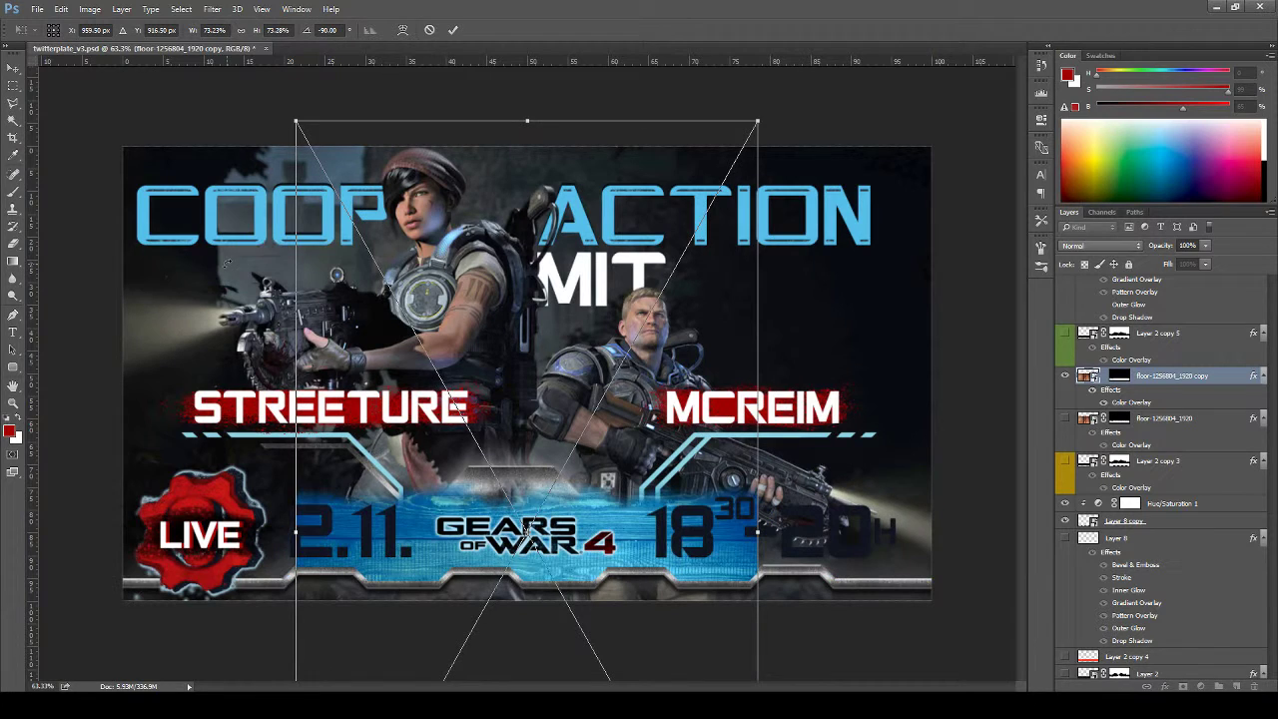
drag(758, 119, 1193, 25)
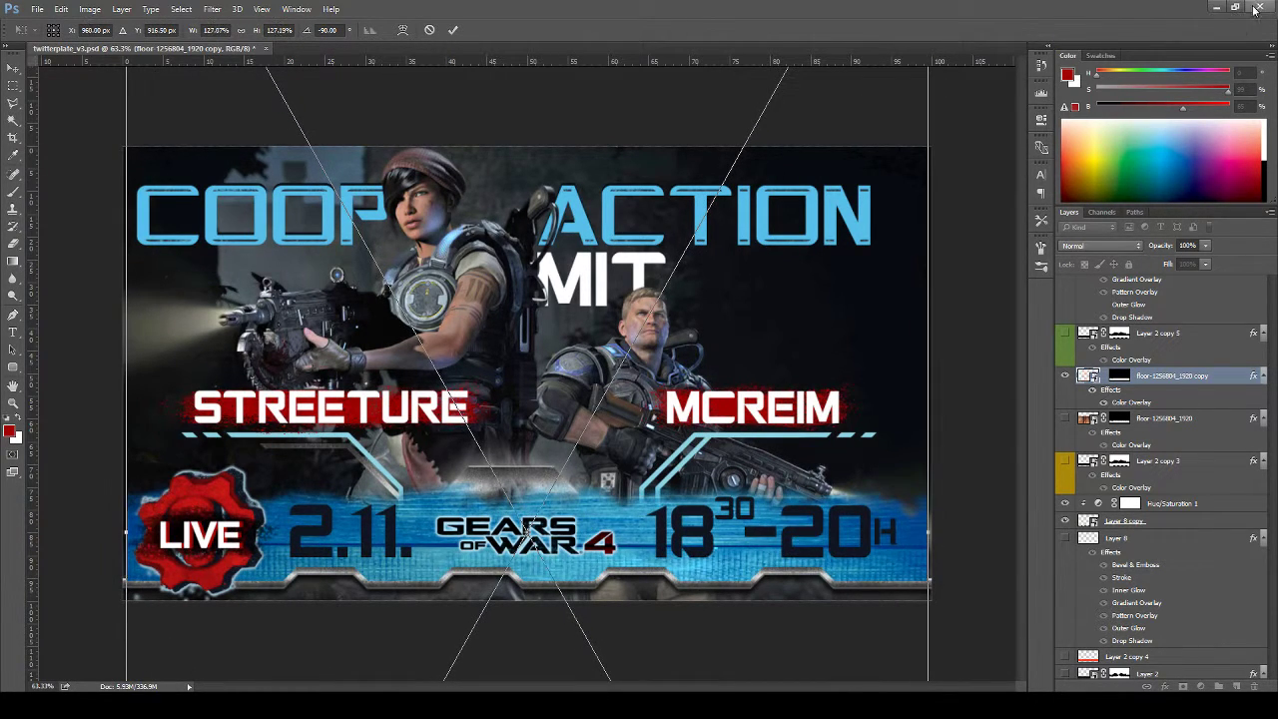
key(ctrl+minus)
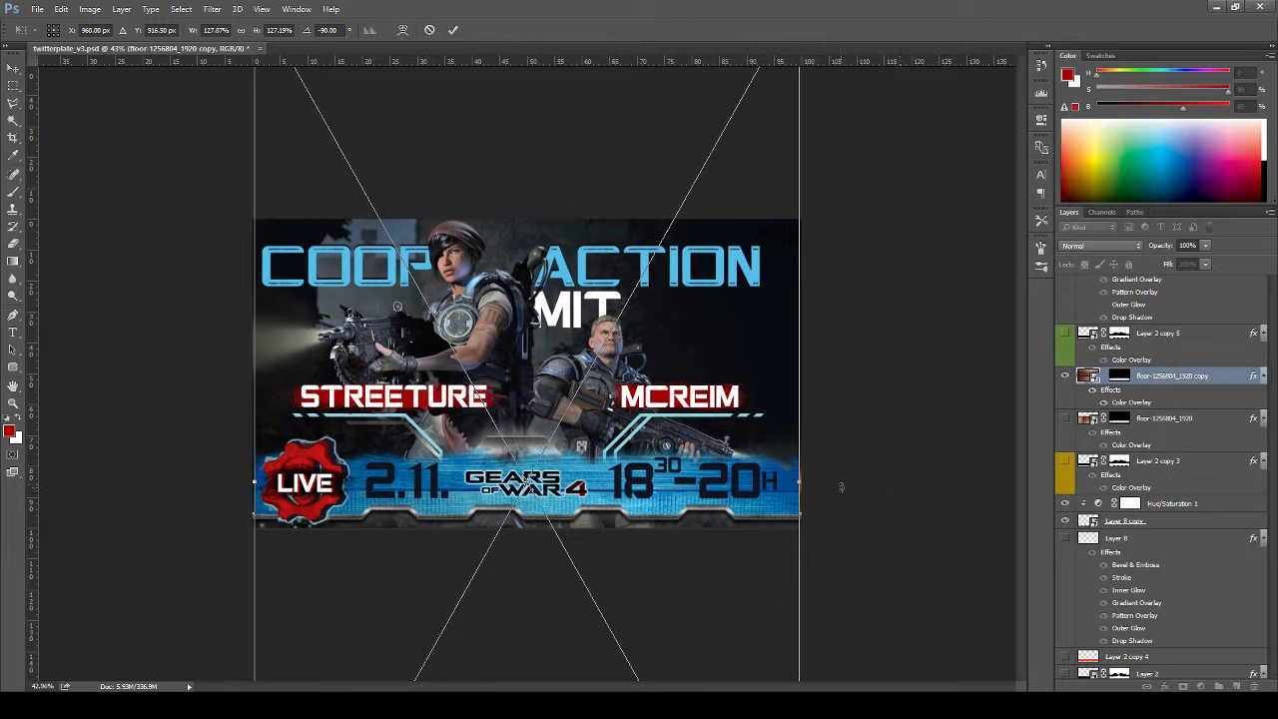
key(Return)
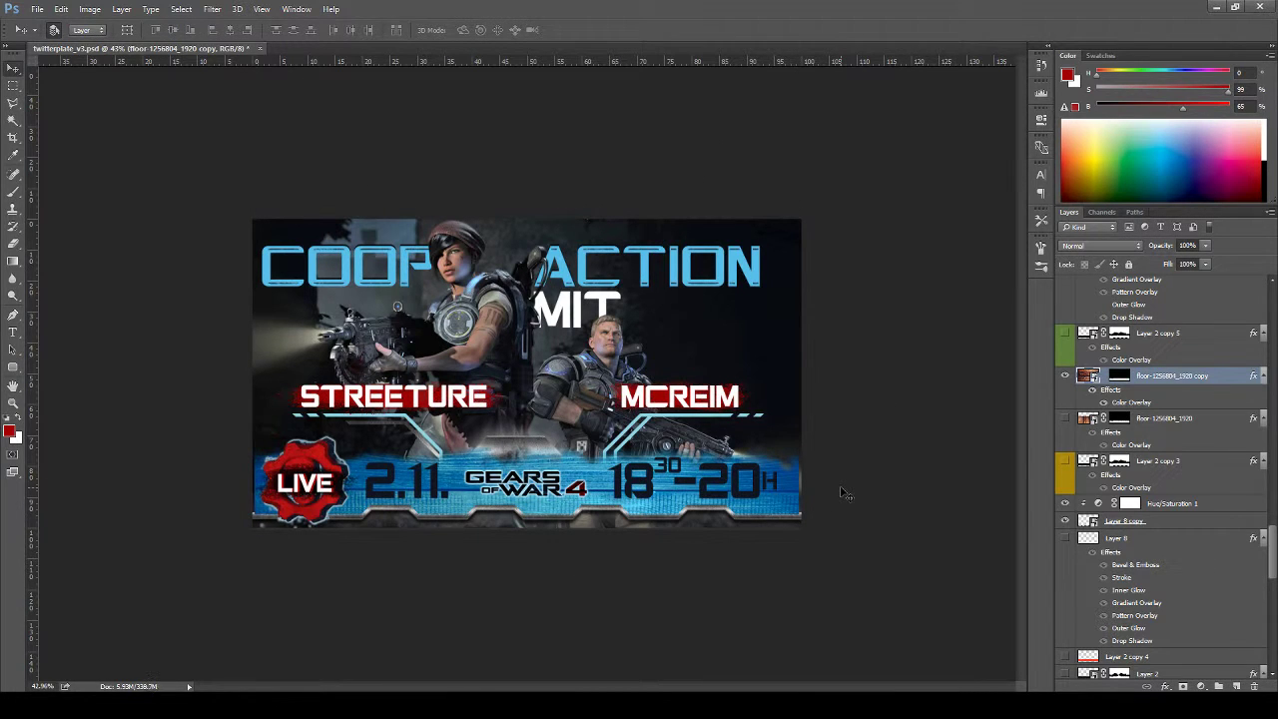
drag(847, 485, 816, 485)
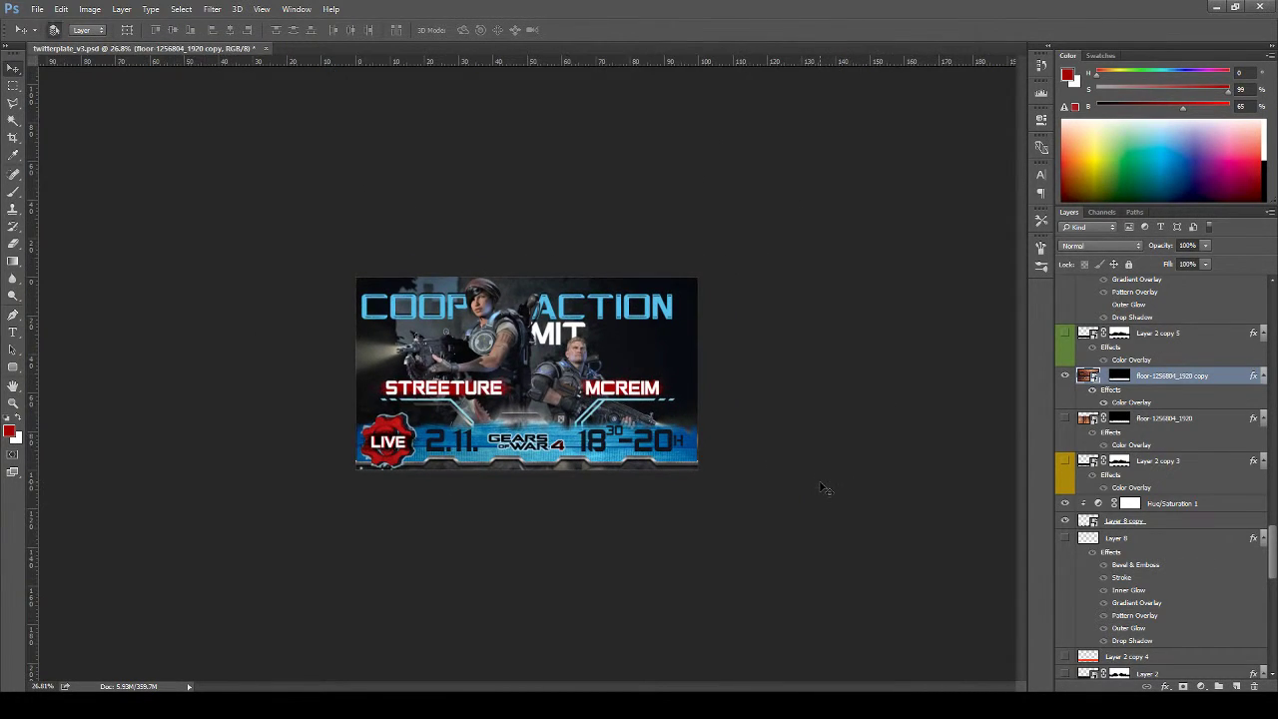
key(ctrl+t)
drag(698, 135, 704, 128)
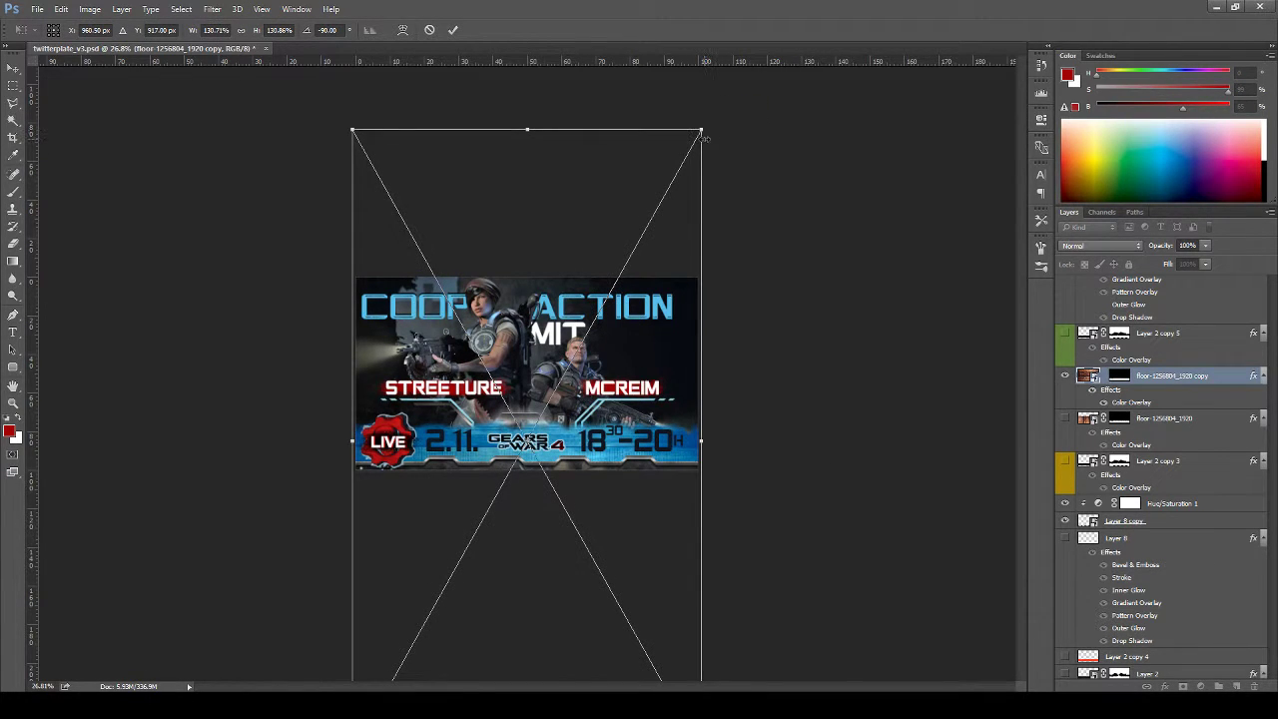
key(Return)
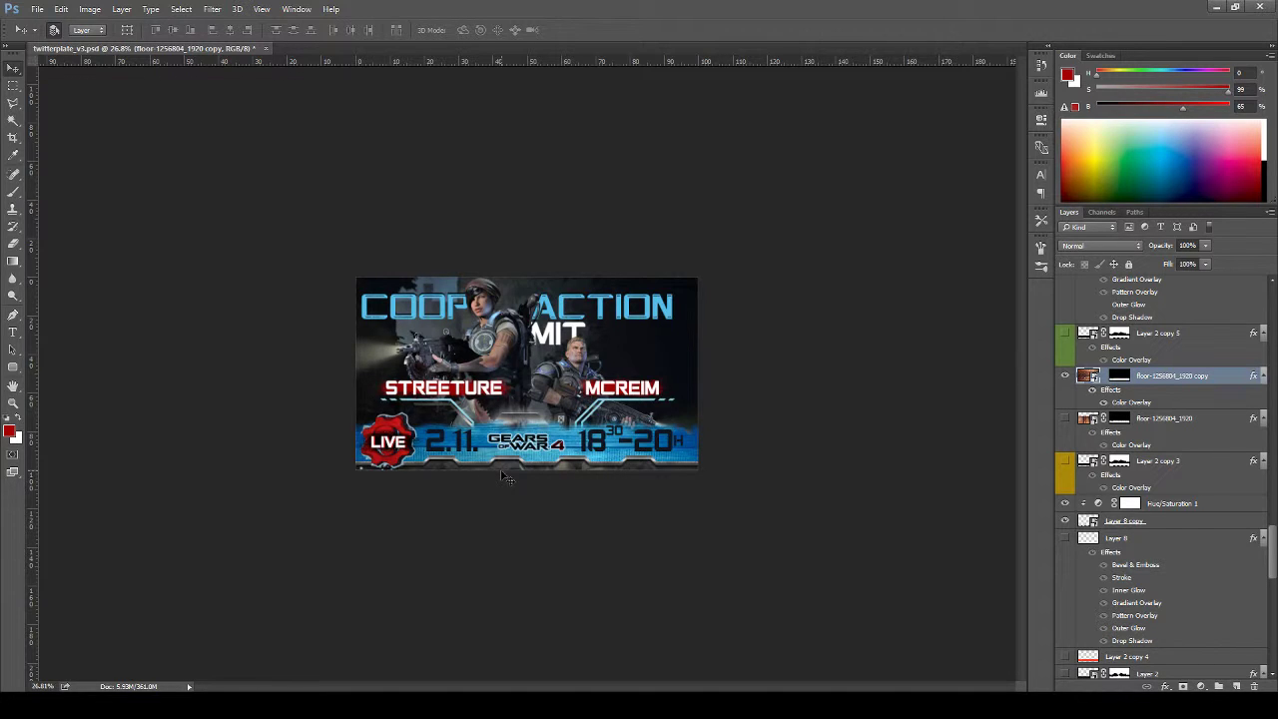
Hide the rotated wood copy and show the light blue banner layer, Layer 2 copy 5
key(ctrl+0)
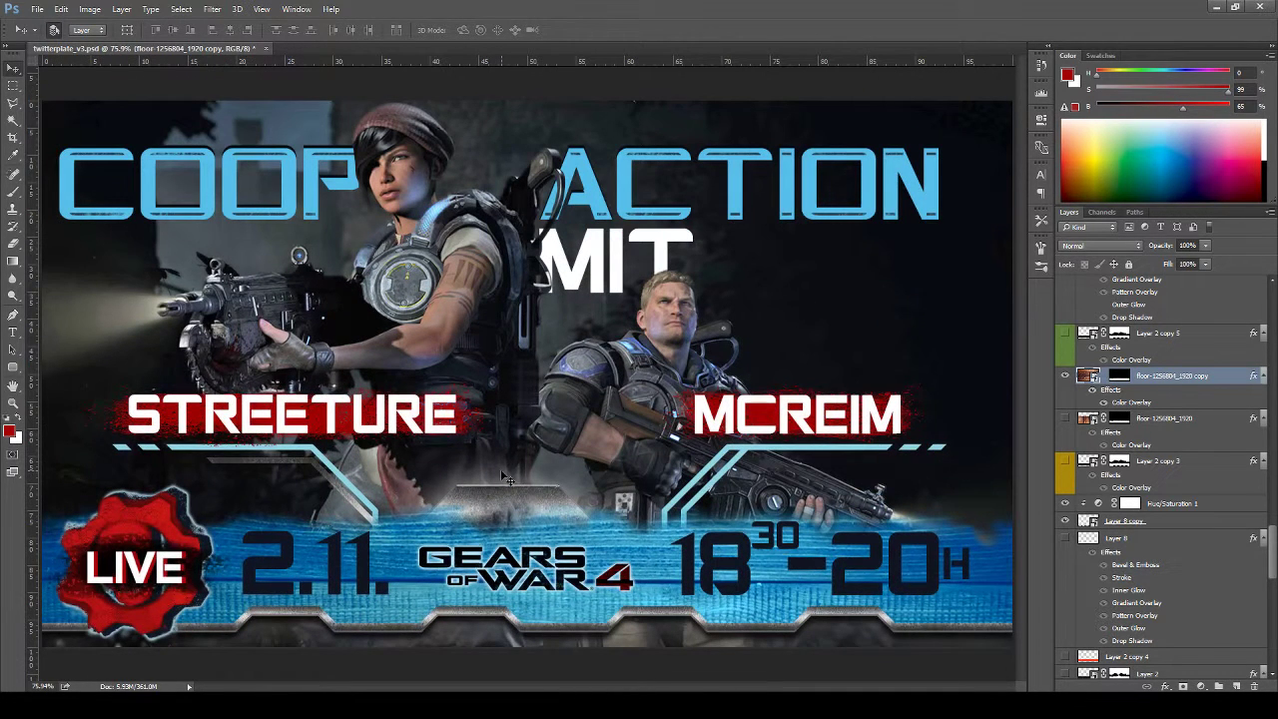
click(1066, 375)
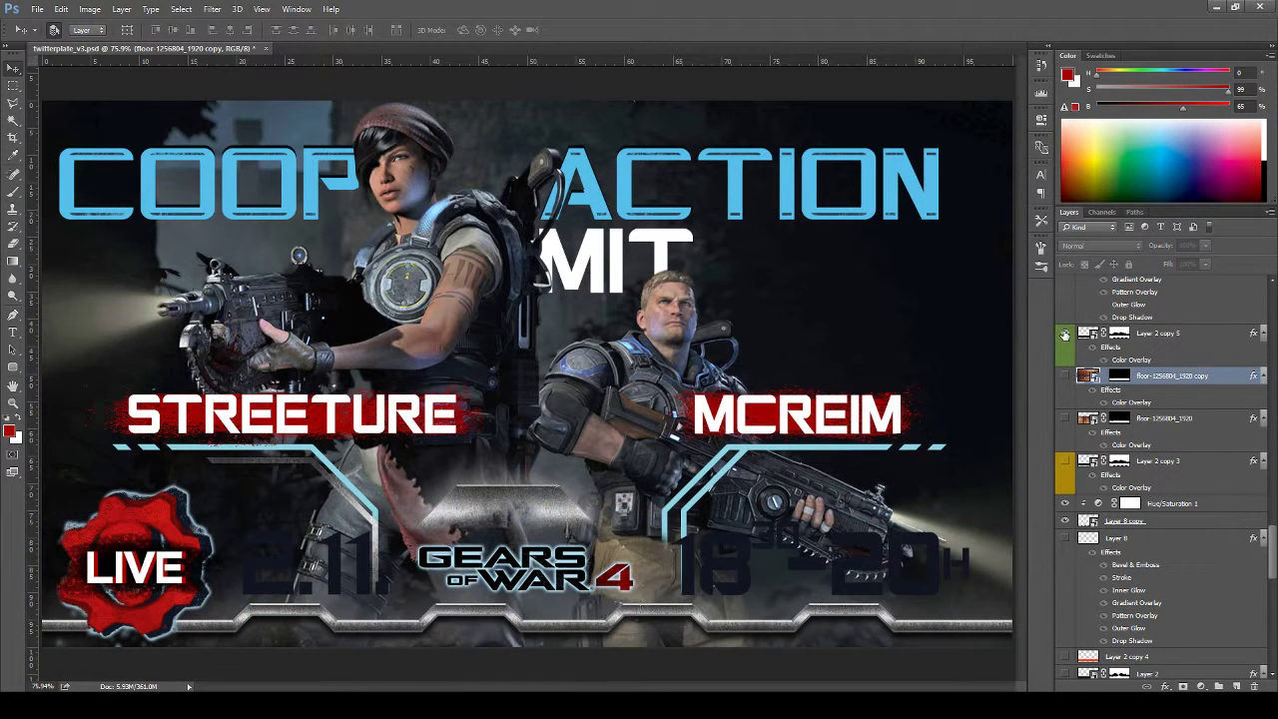
click(1064, 334)
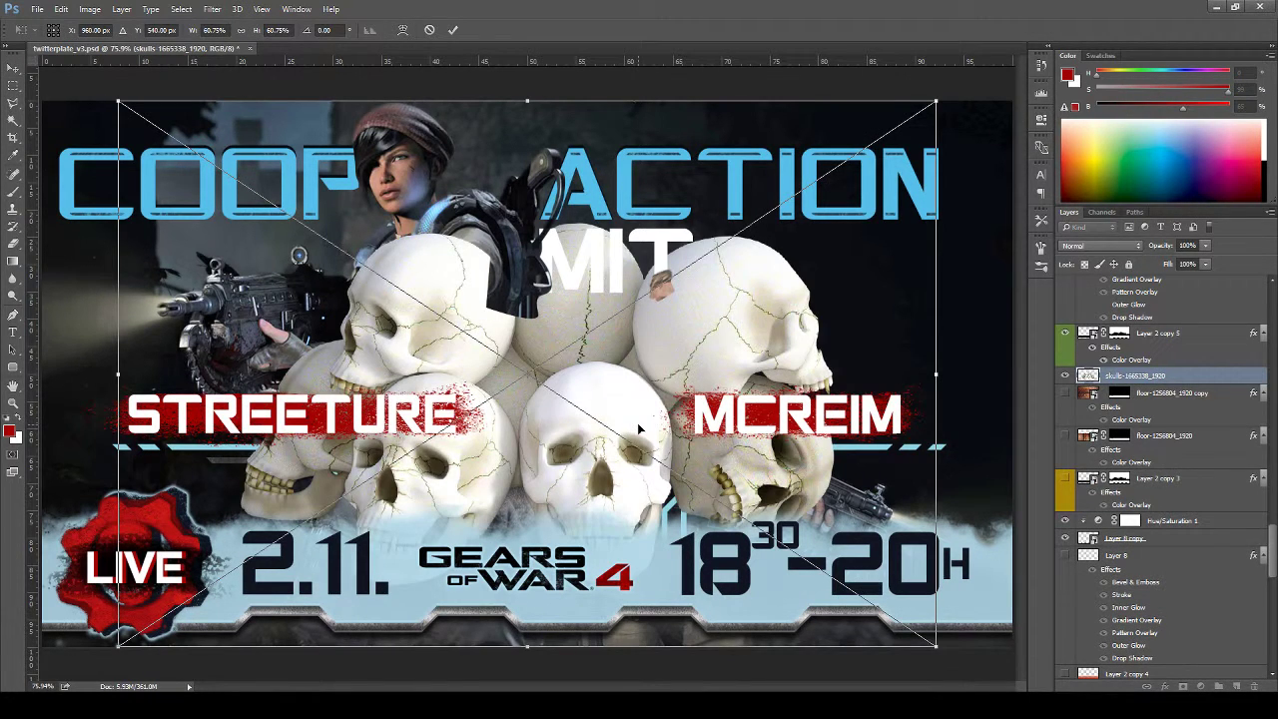
Scale the skulls image down to about 19% and place it in the lower banner behind the Gears of War 4 logo
click(453, 32)
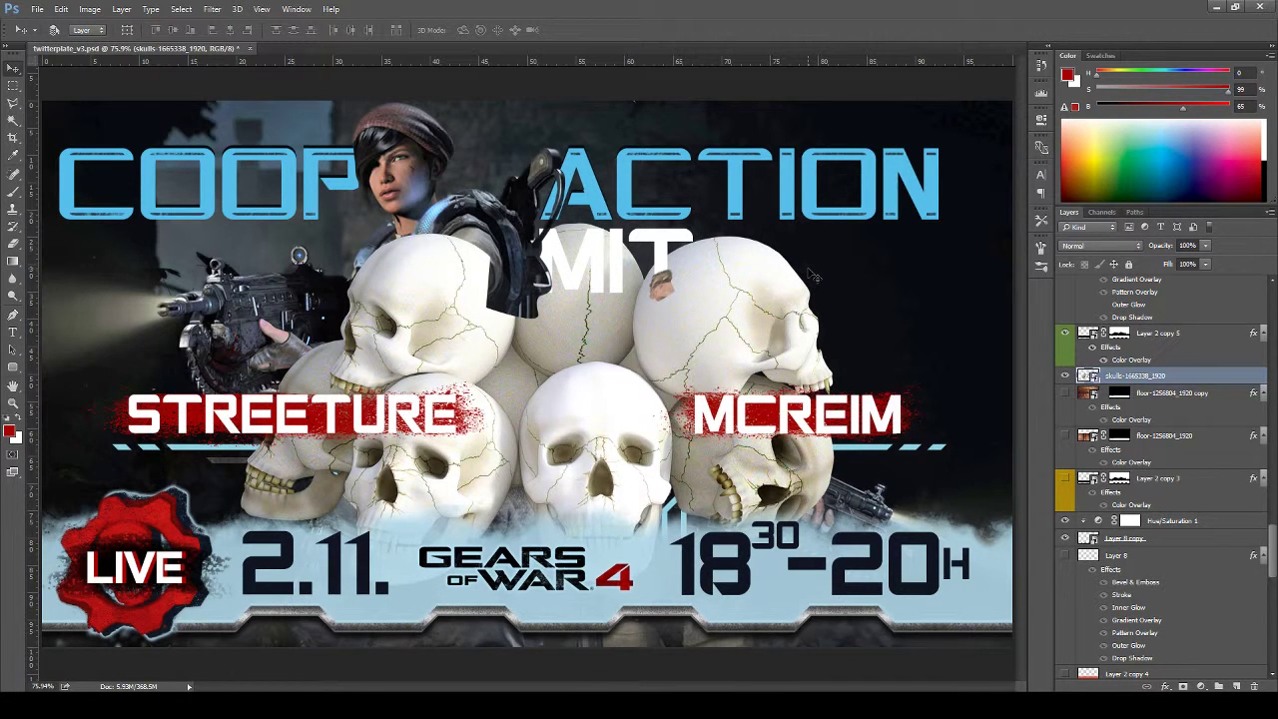
key(ctrl+t)
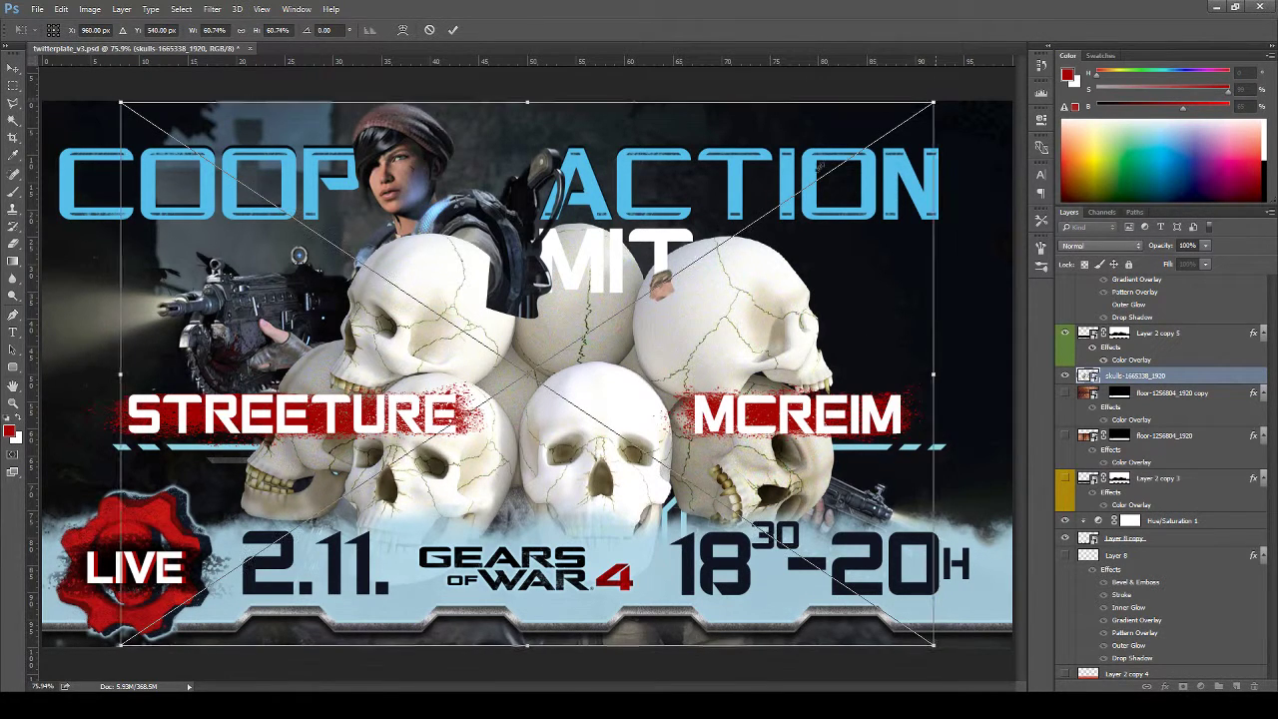
drag(928, 105, 669, 250)
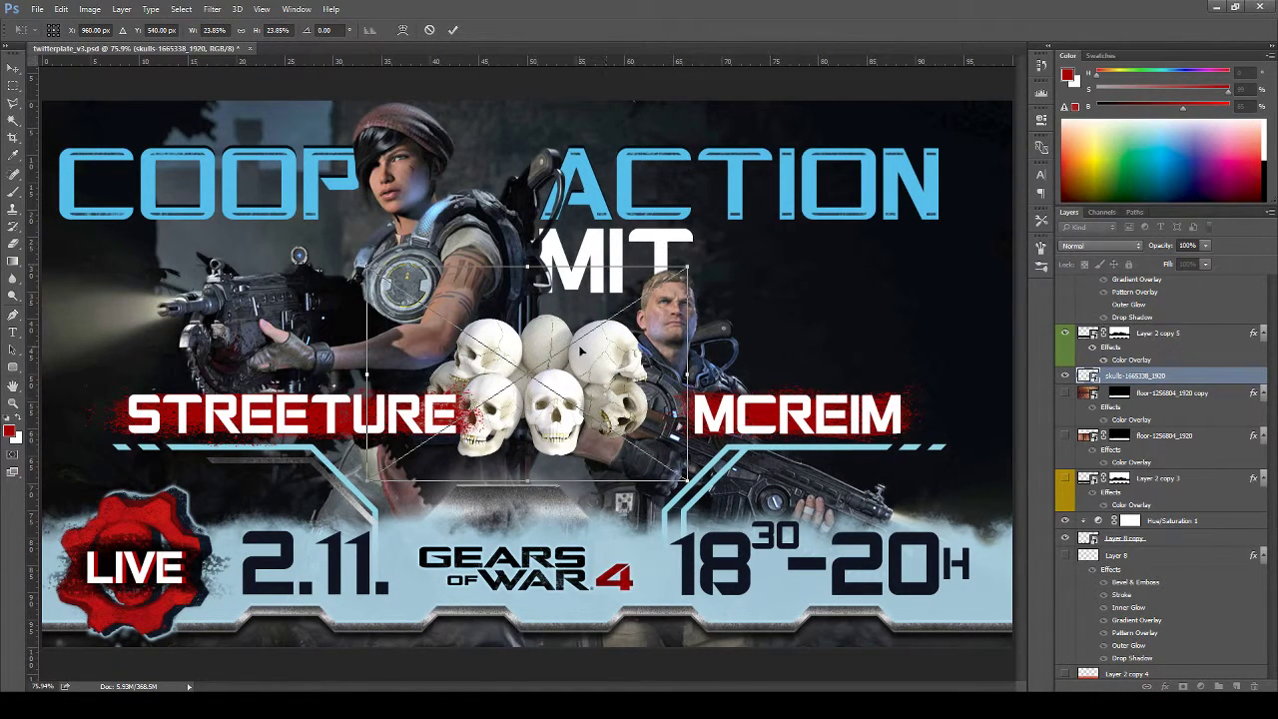
drag(603, 357, 536, 542)
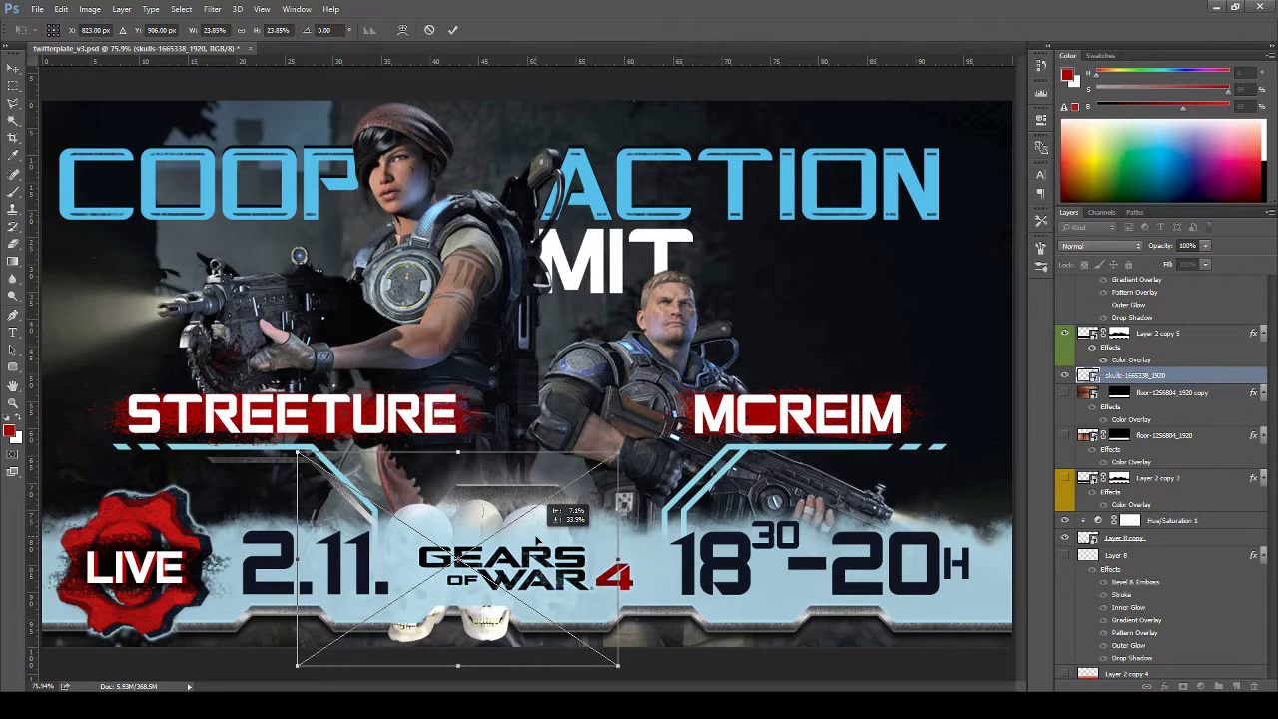
drag(619, 665, 587, 644)
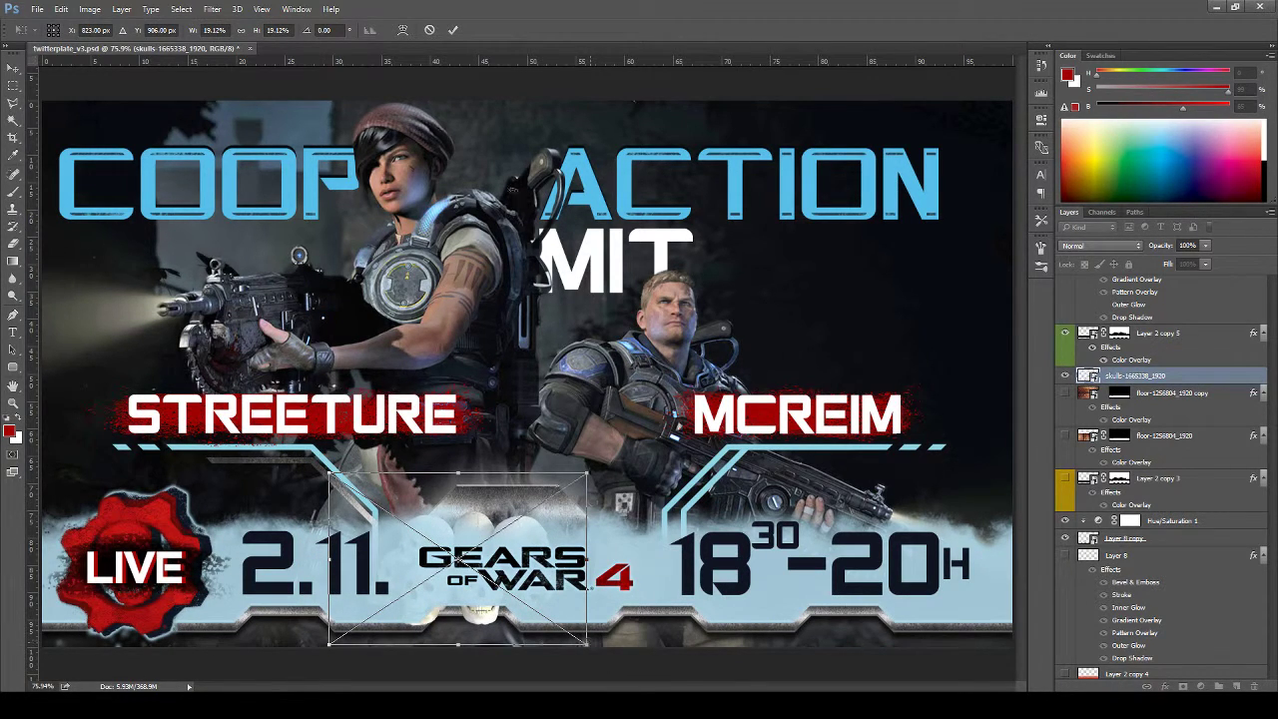
click(456, 29)
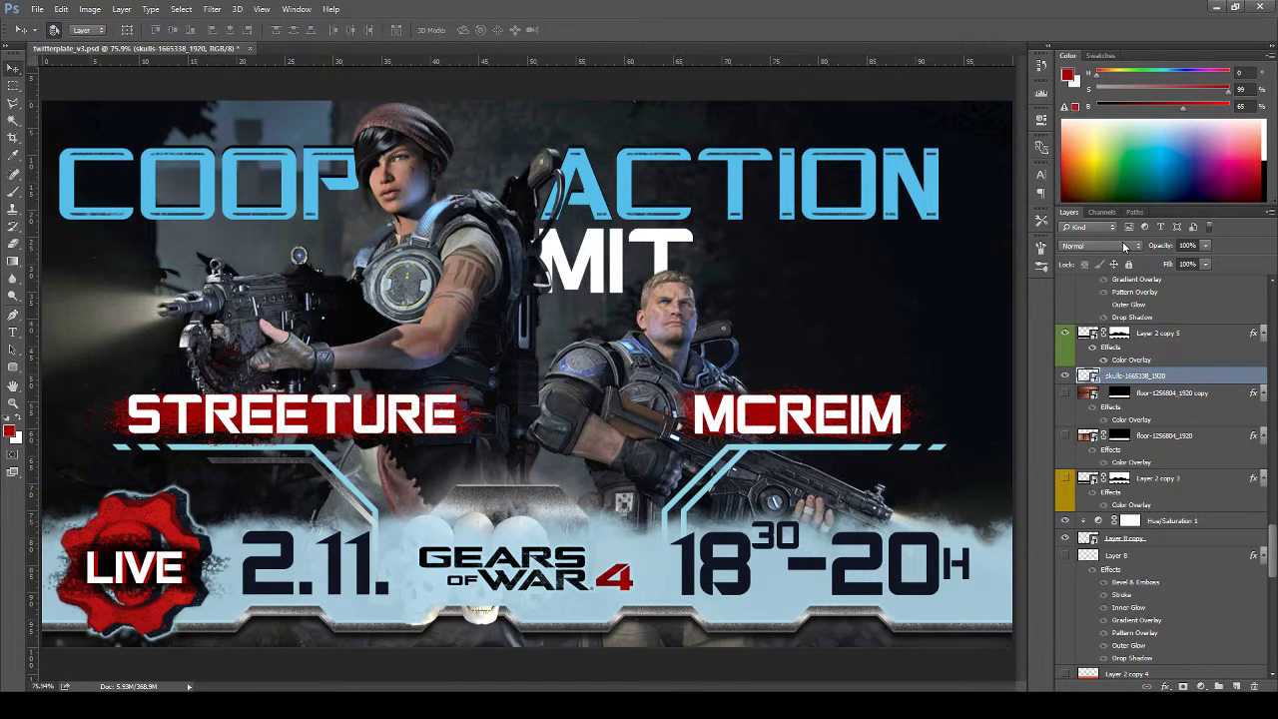
Try blend modes from Multiply through Hard Mix and Pin Light on the skulls layer
scroll(1122, 244, down, 4)
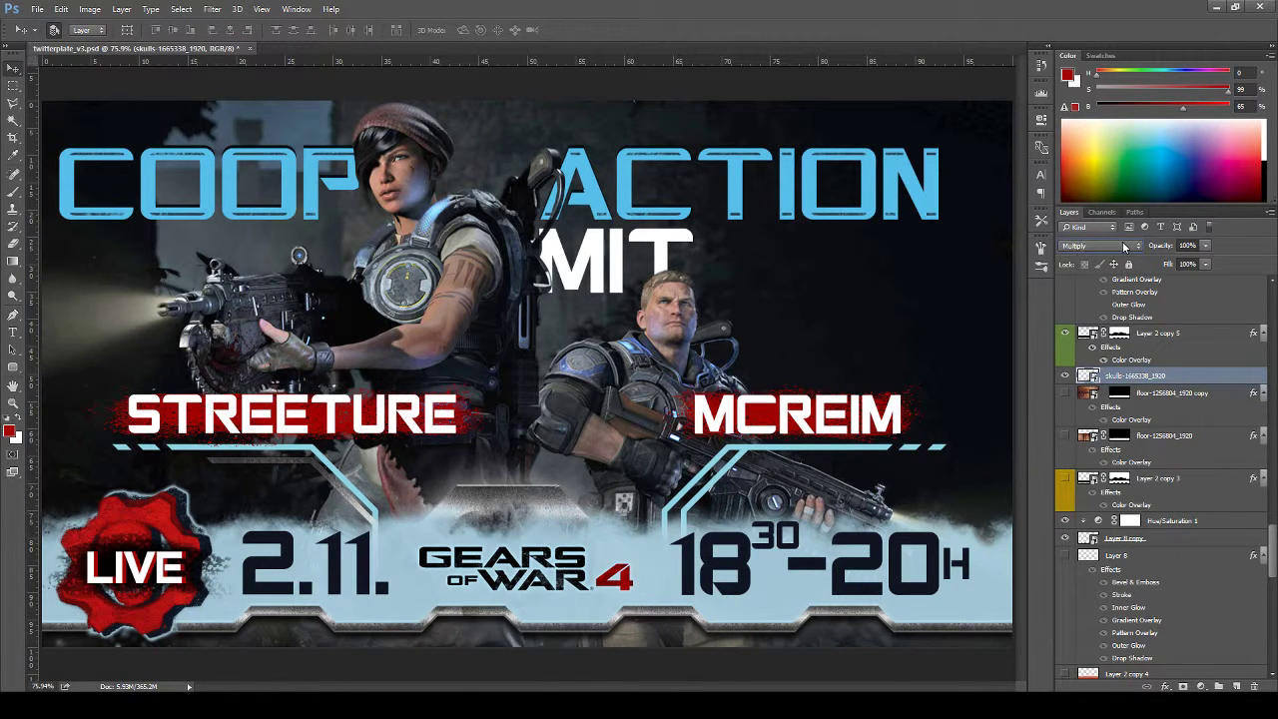
scroll(1124, 246, down, 3)
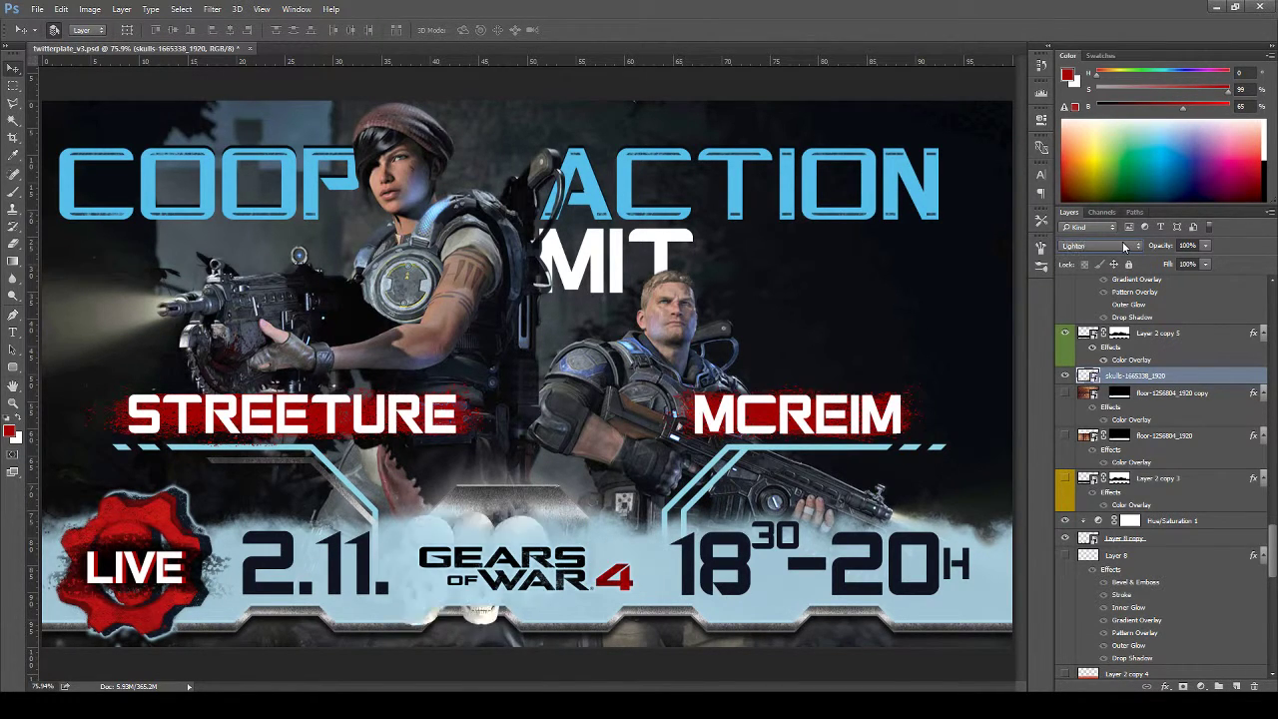
scroll(1124, 246, down, 4)
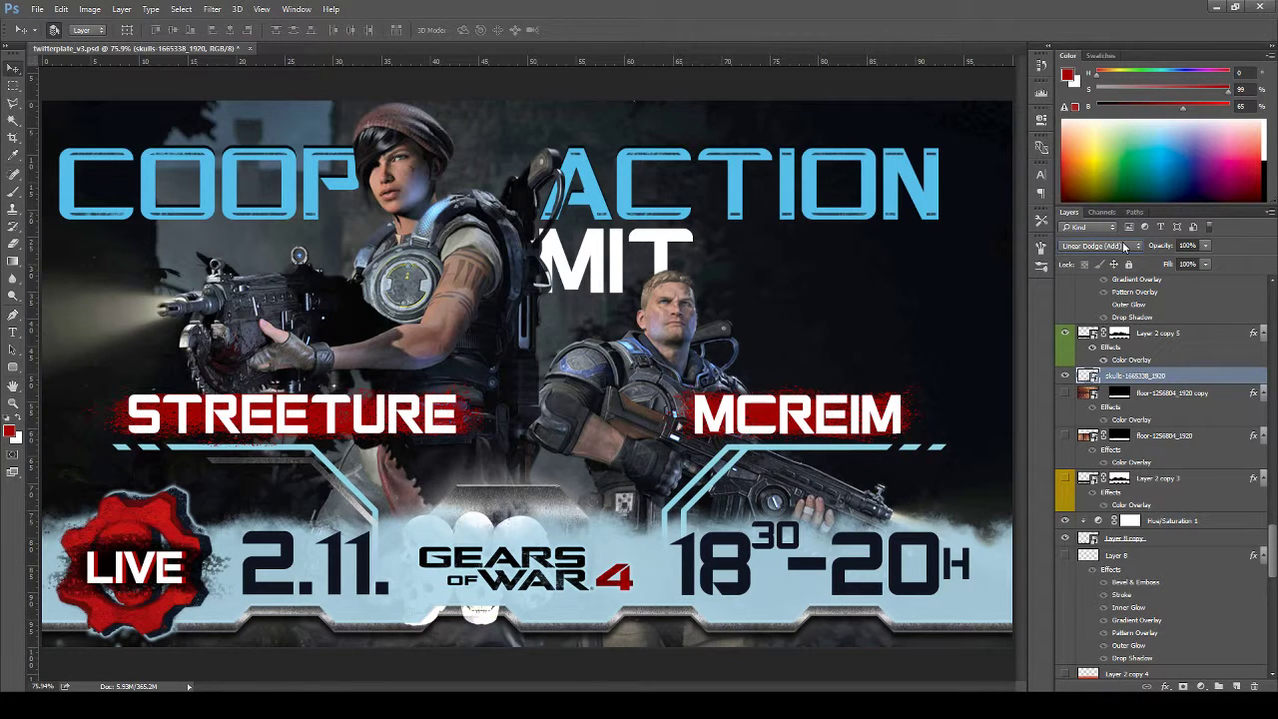
scroll(1124, 246, down, 4)
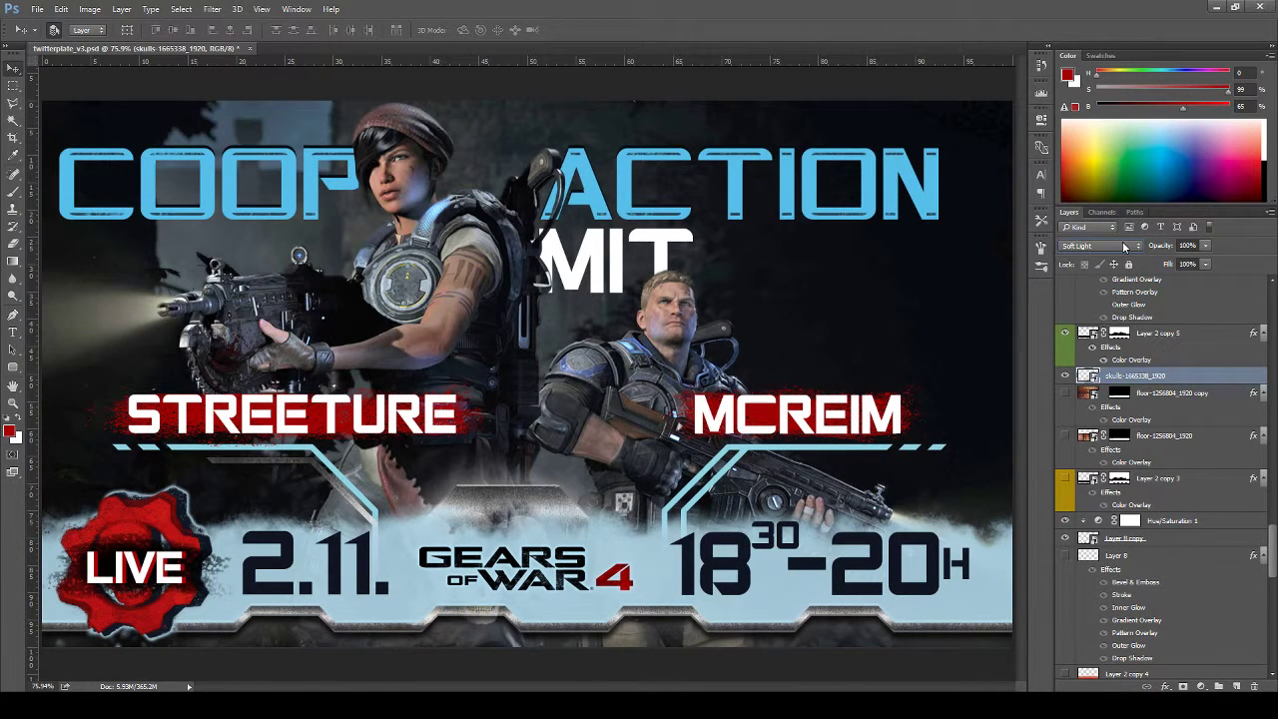
scroll(1124, 245, down, 4)
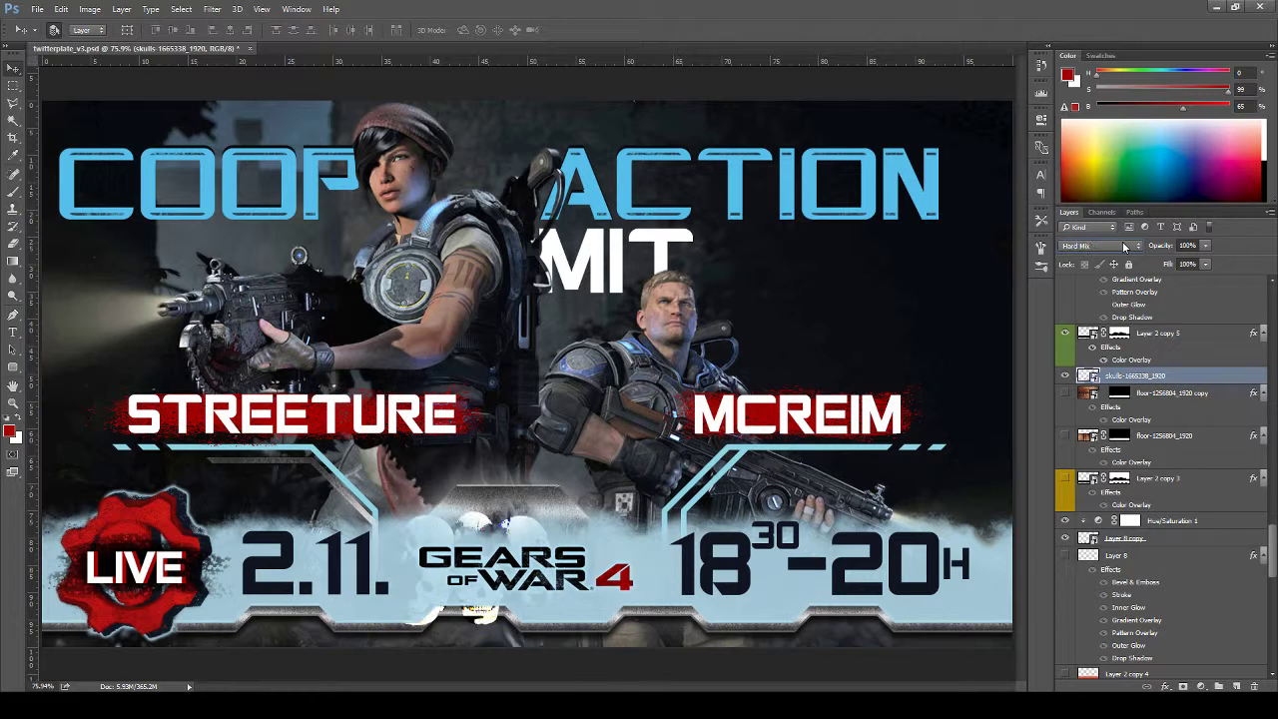
scroll(1124, 245, up, 2)
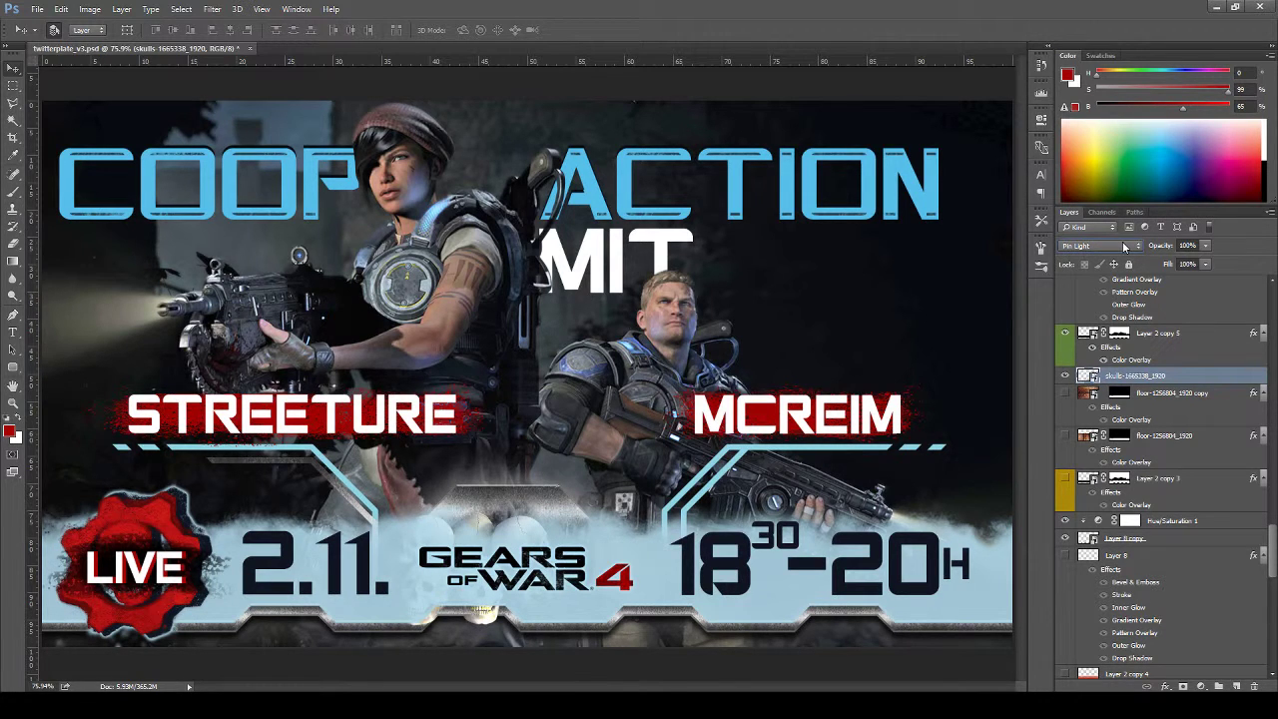
Place the skulls layer above Layer 2 copy 5 and blend it with Luminosity at 29% opacity
drag(1138, 375, 1176, 327)
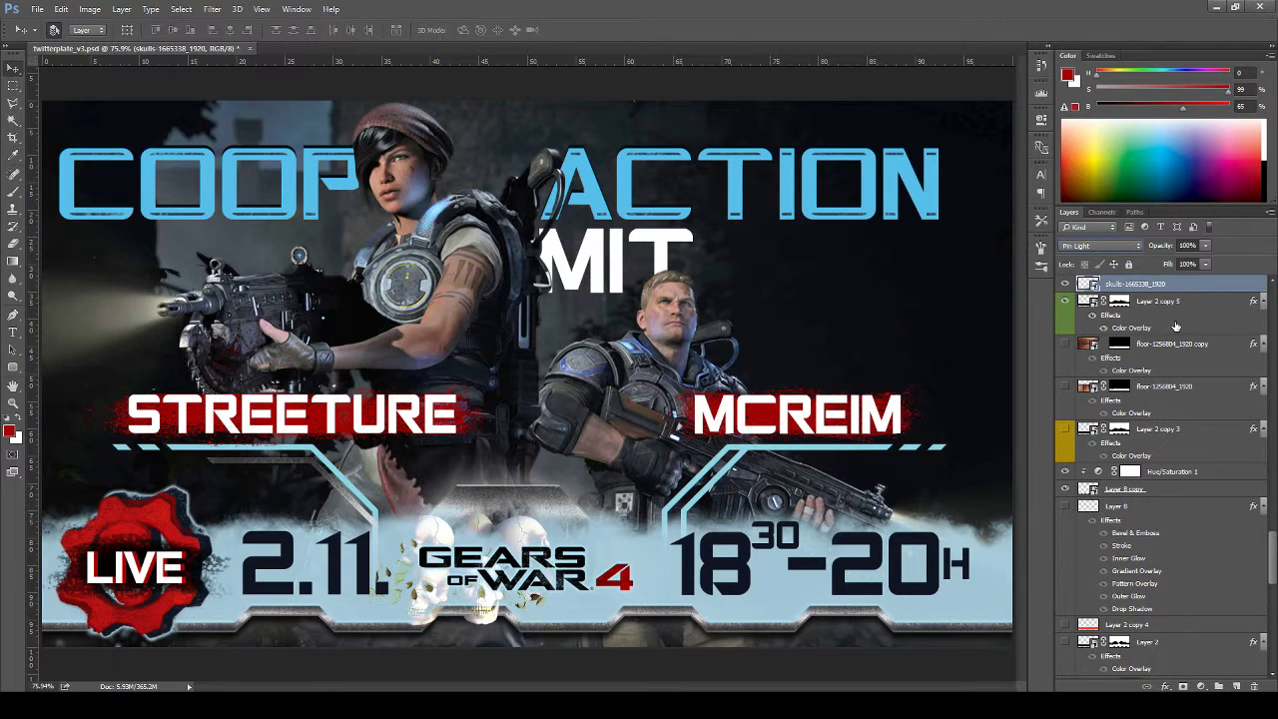
click(1123, 246)
click(1123, 246)
scroll(1123, 247, down, 1)
scroll(1123, 246, down, 1)
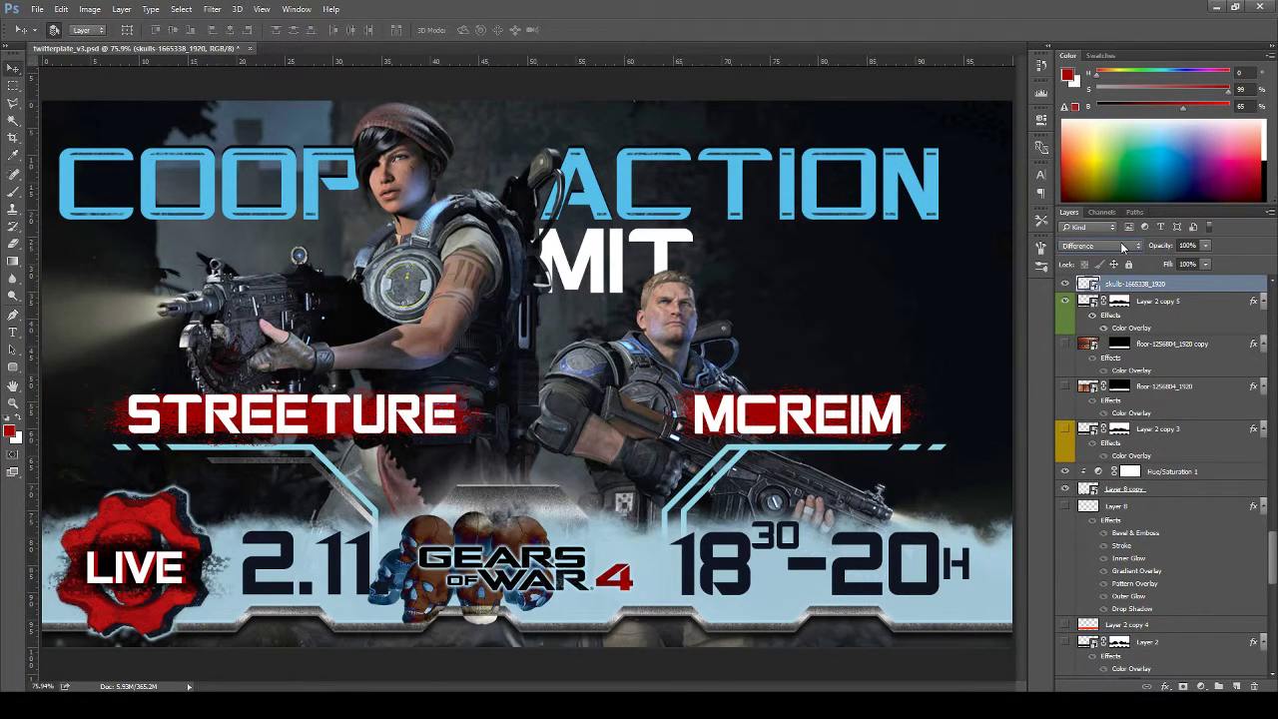
scroll(1123, 246, down, 1)
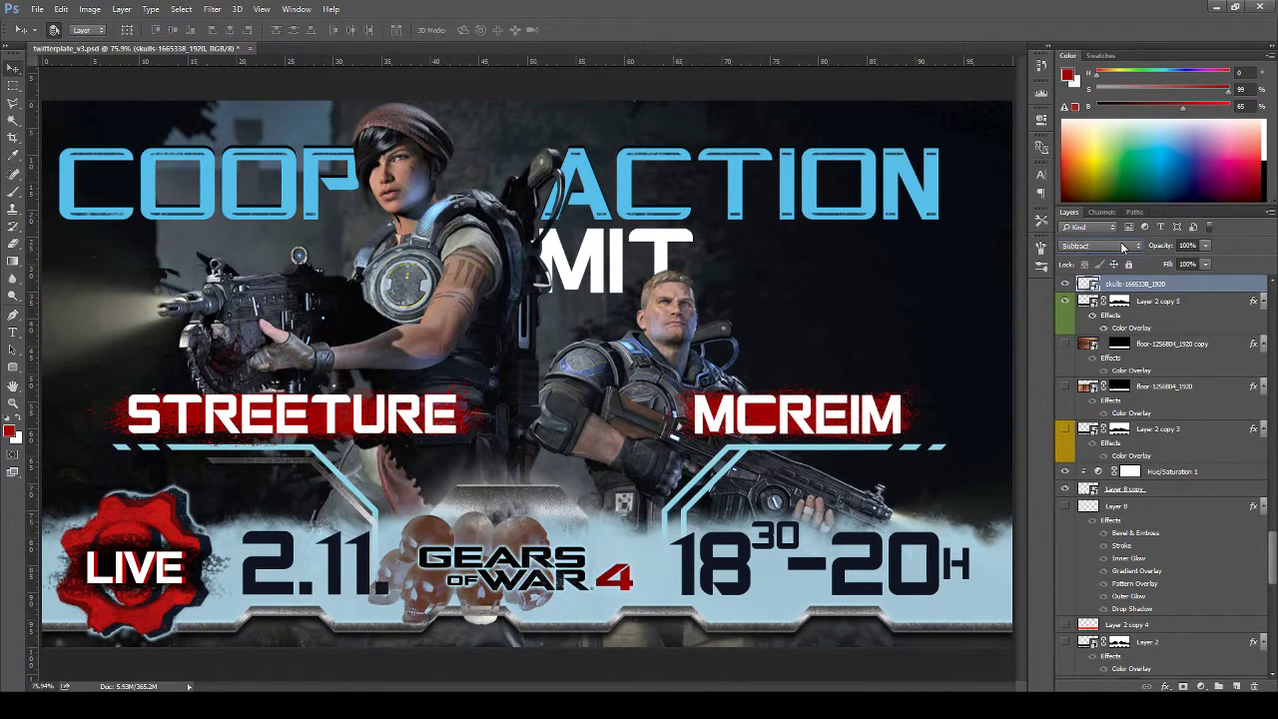
scroll(1123, 246, down, 1)
scroll(1121, 244, down, 3)
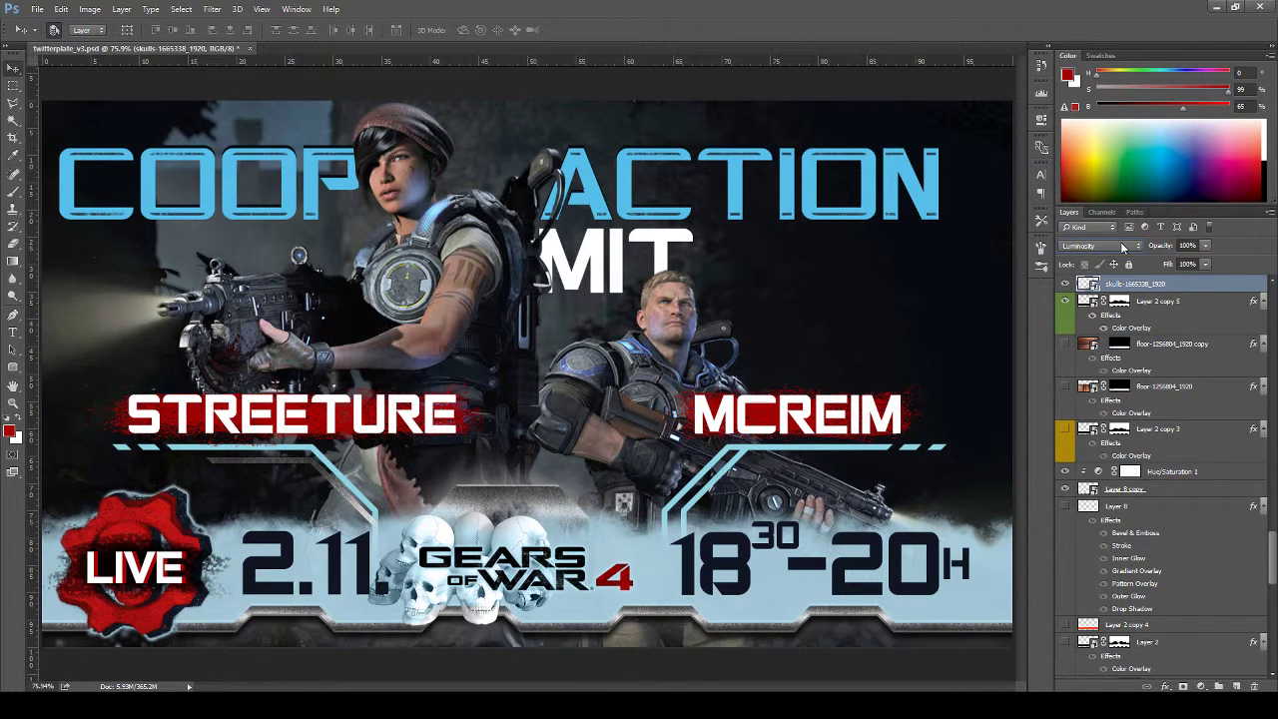
mouse_move(1161, 246)
mouse_down()
mouse_move(1128, 248)
mouse_move(1144, 248)
mouse_up()
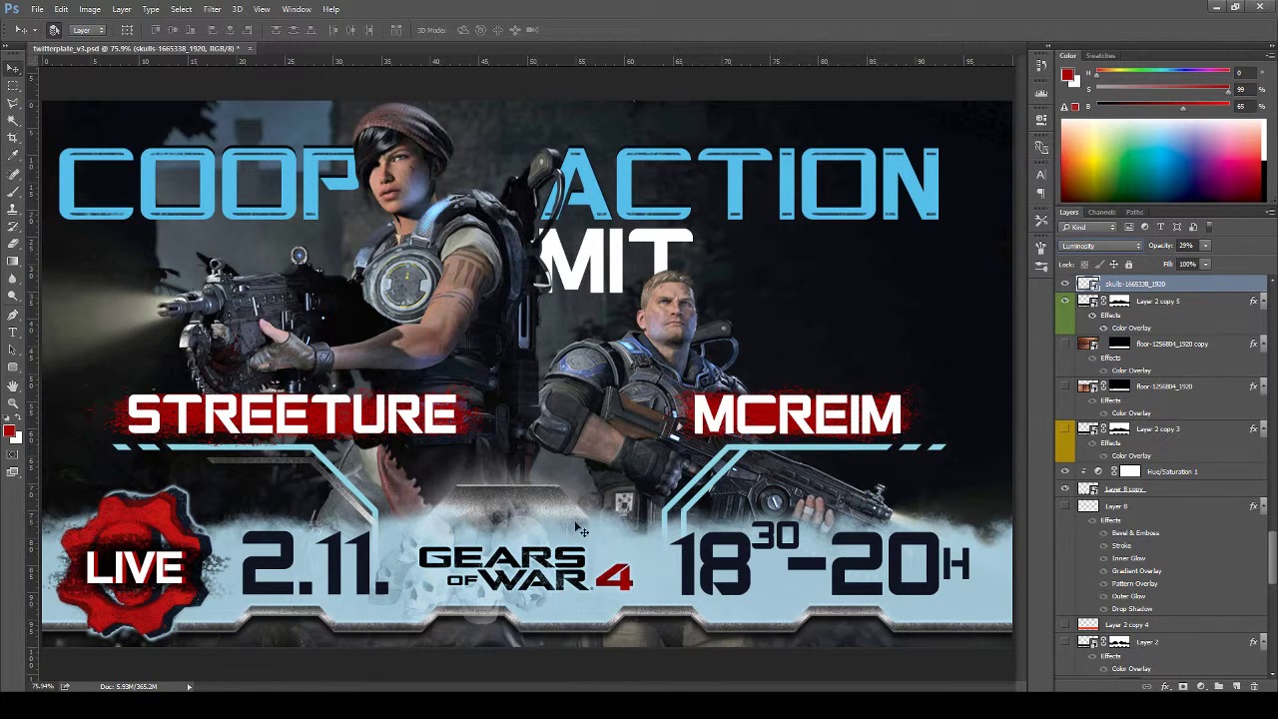
Duplicate the skulls layer twice and spread the skulls along the banner from the LIVE badge to the date 2.11
scroll(480, 581, up, 3)
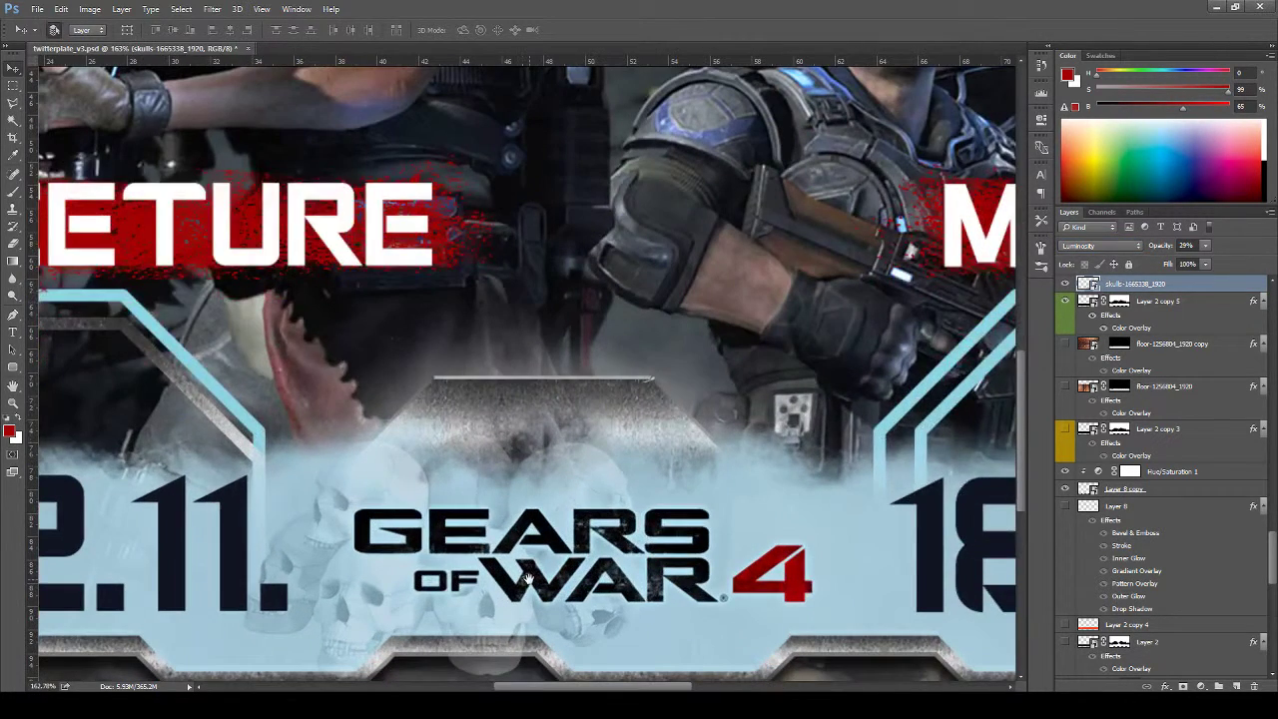
drag(520, 571, 668, 516)
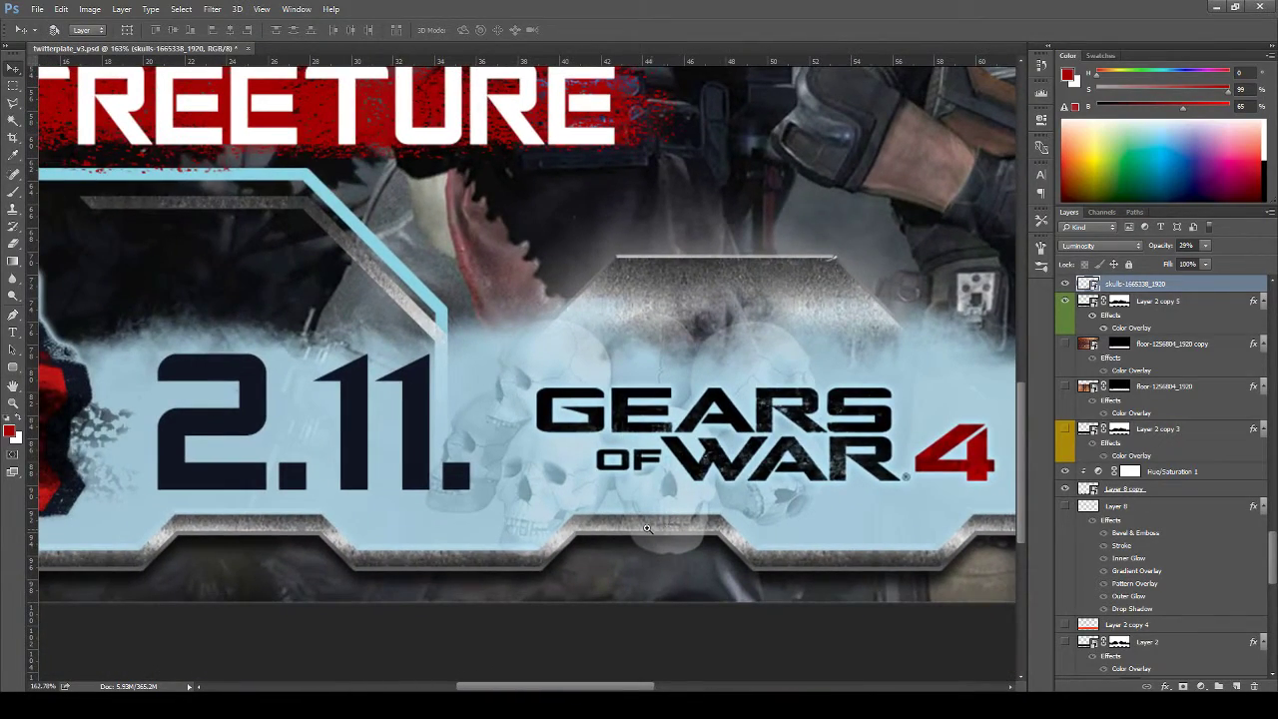
scroll(667, 515, down, 3)
scroll(619, 525, down, 2)
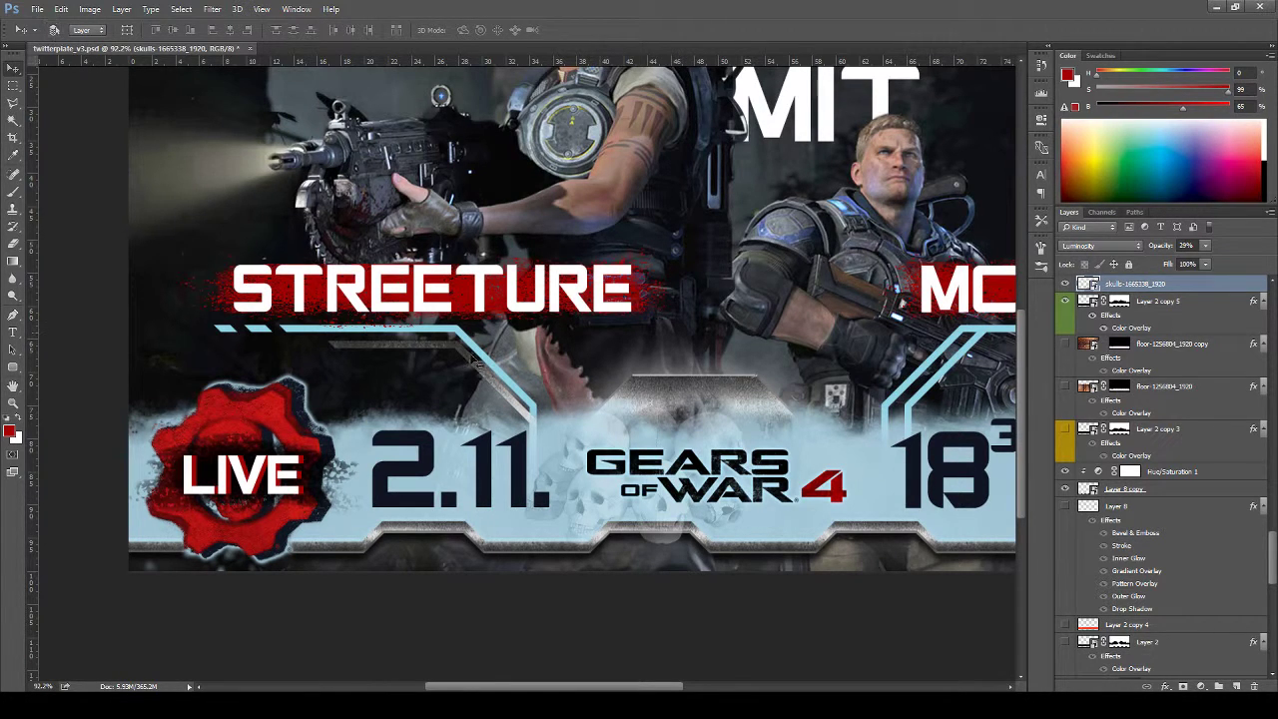
drag(702, 517, 591, 507)
key(ctrl+j)
key(ctrl+j)
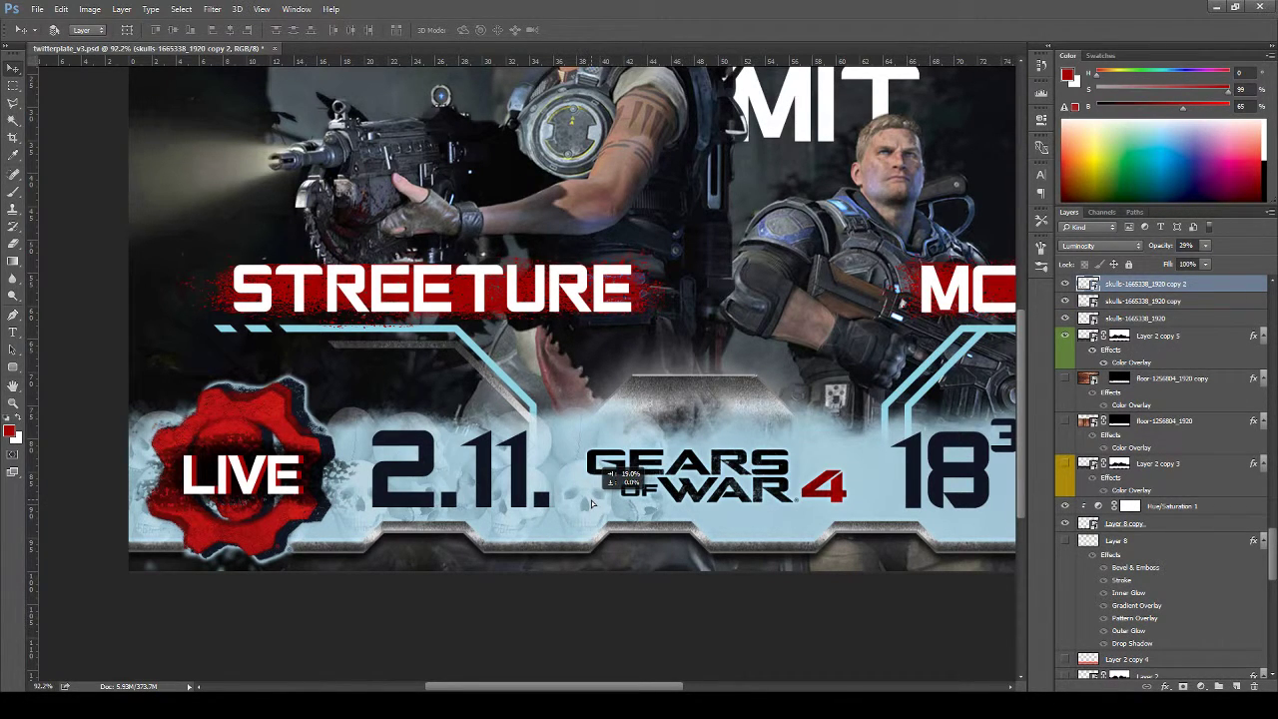
Flip the second skulls copy horizontally beside the date 2.11
key(ctrl+t)
right_click(589, 501)
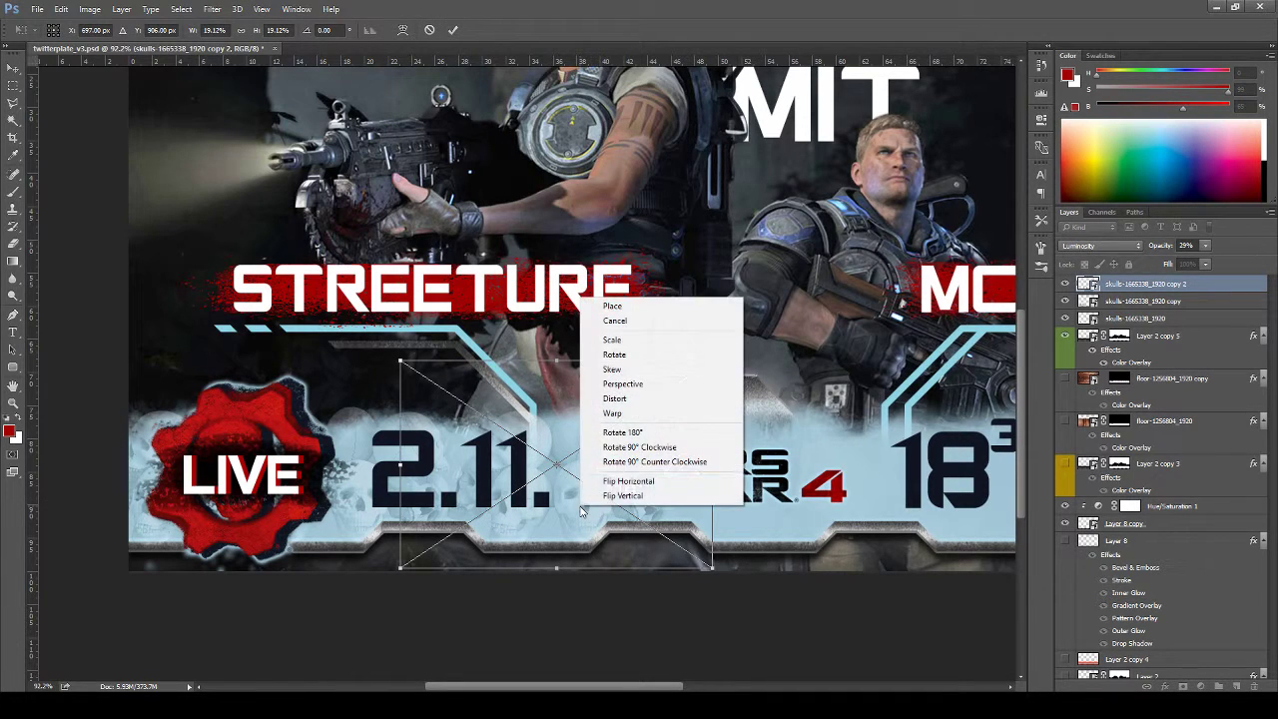
click(620, 487)
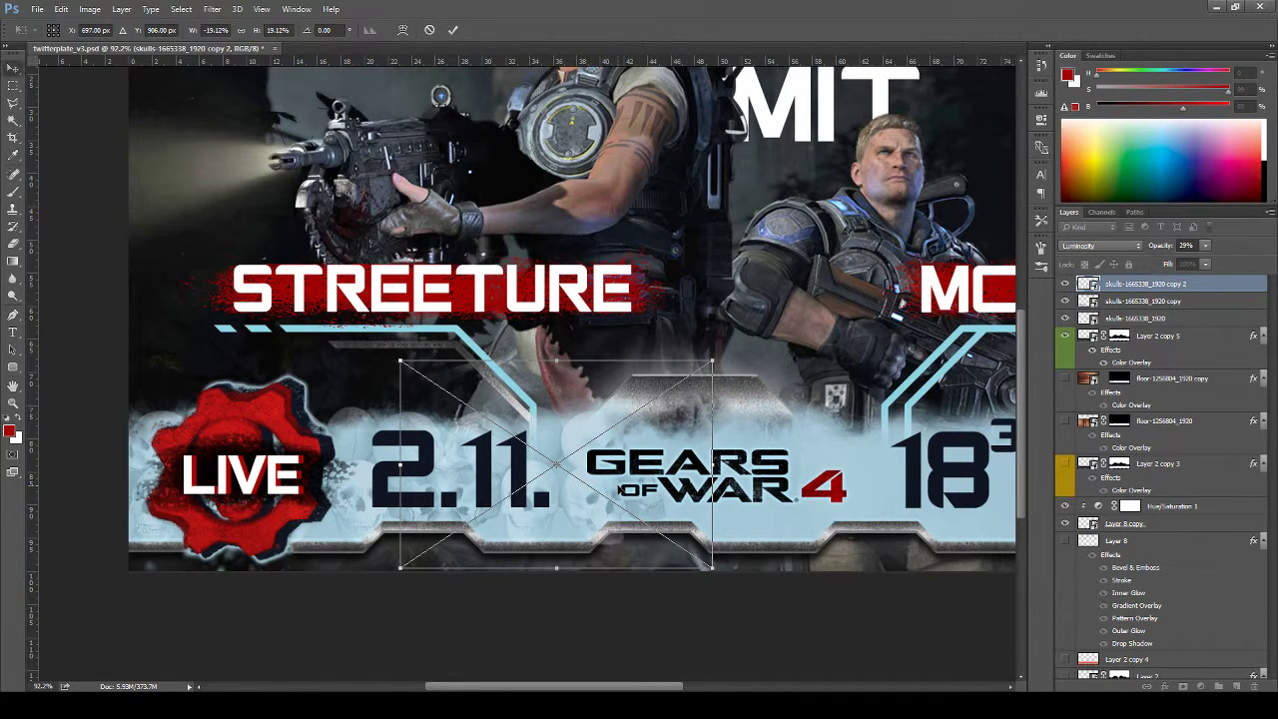
key(Return)
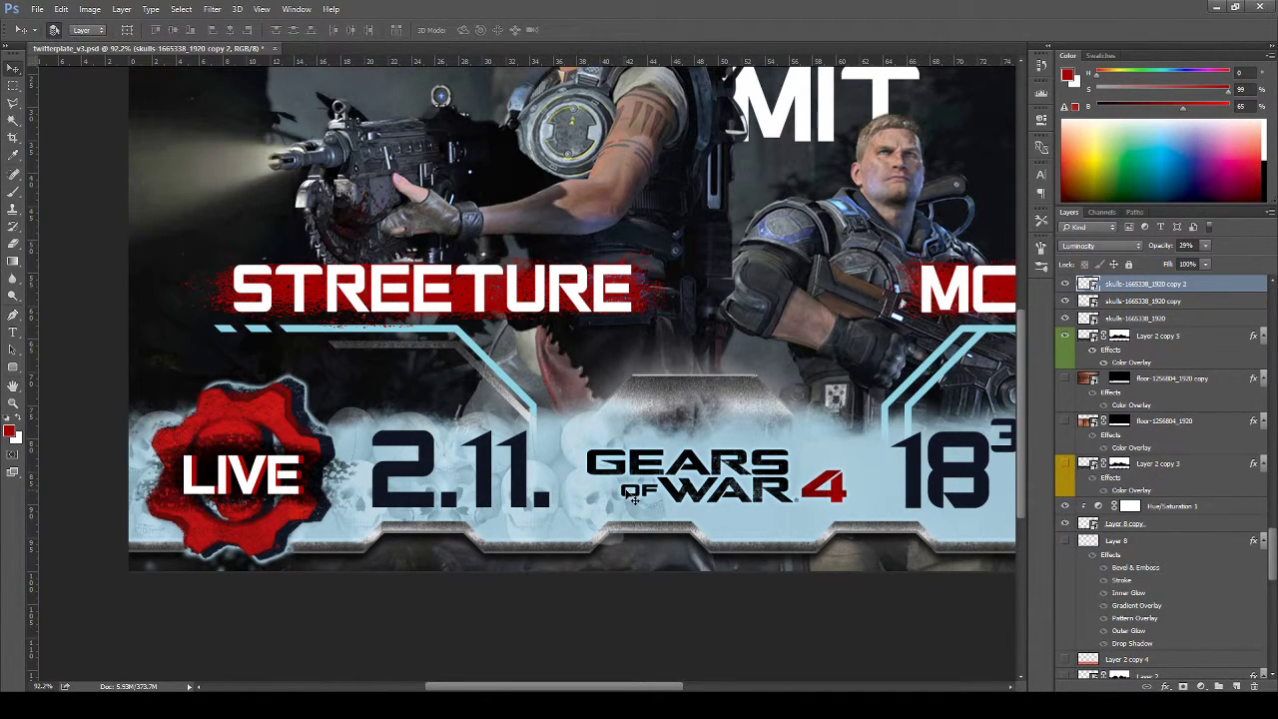
Make two more skulls copies and position them behind the time 18:30-20h, out to the banner's far end
key(ctrl+j)
drag(610, 506, 410, 525)
mouse_move(763, 477)
mouse_down()
mouse_move(990, 491)
mouse_move(719, 491)
mouse_move(748, 489)
mouse_up()
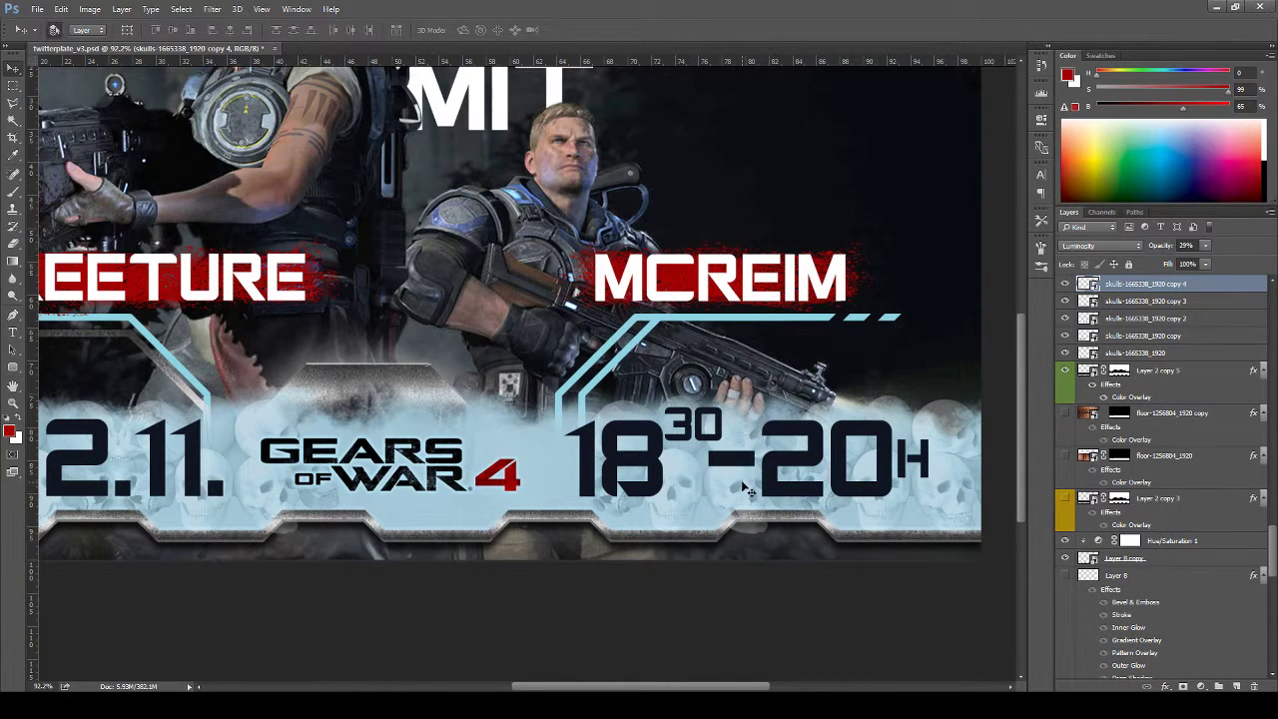
Flip the skulls-1665338_1920 copy 4 layer horizontally behind the time
key(ctrl+t)
right_click(767, 465)
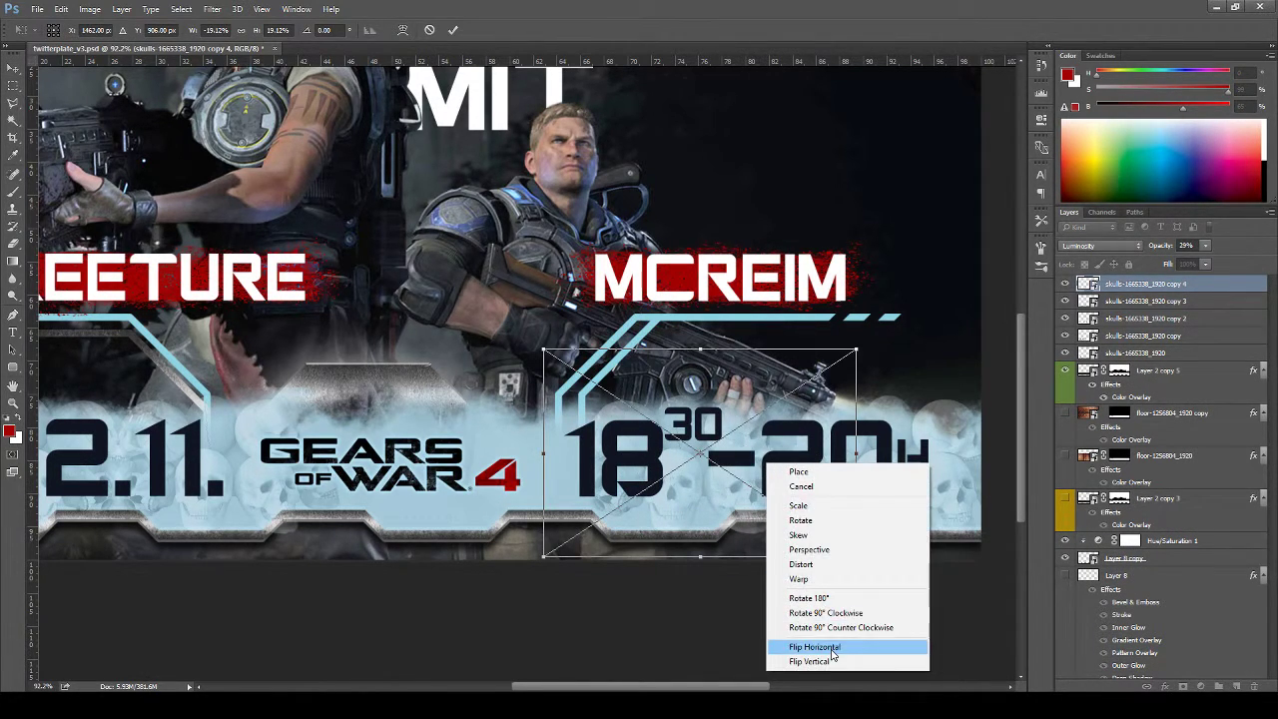
click(830, 647)
key(Return)
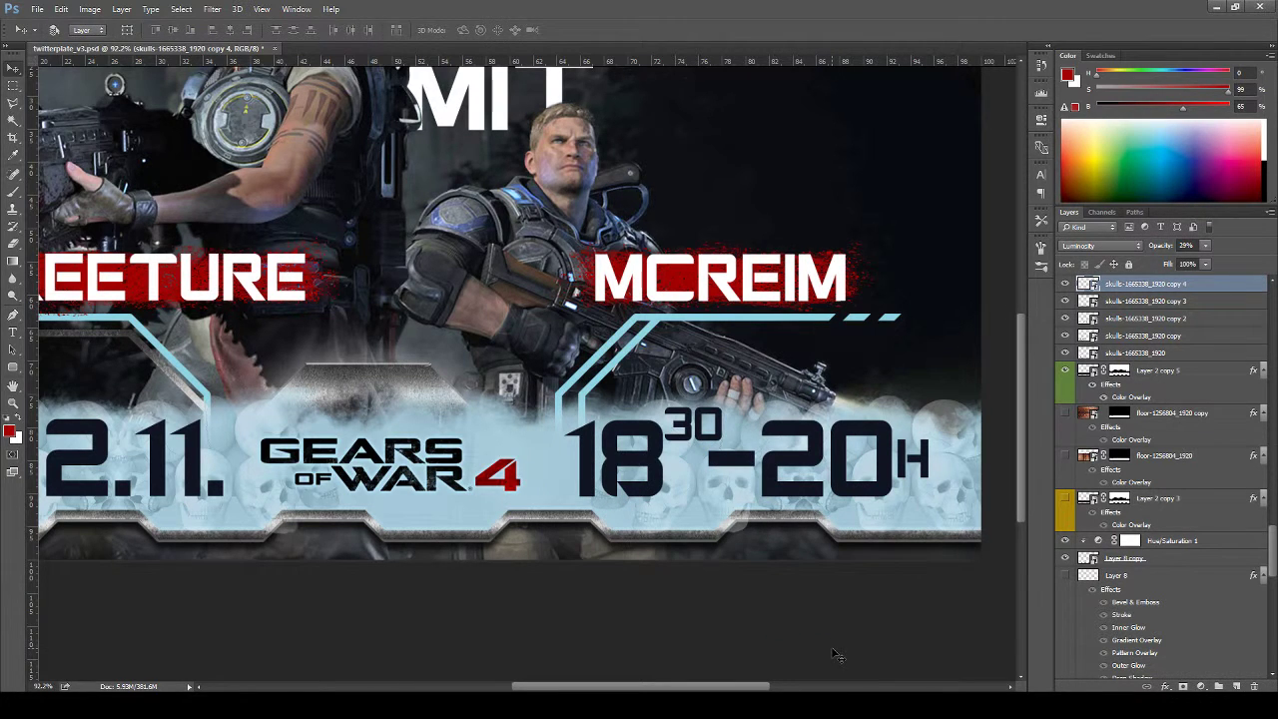
Duplicate the skulls once more and fill the remaining gap behind the Gears of War 4 logo
drag(724, 483, 486, 481)
key(ctrl+j)
key(ctrl+minus)
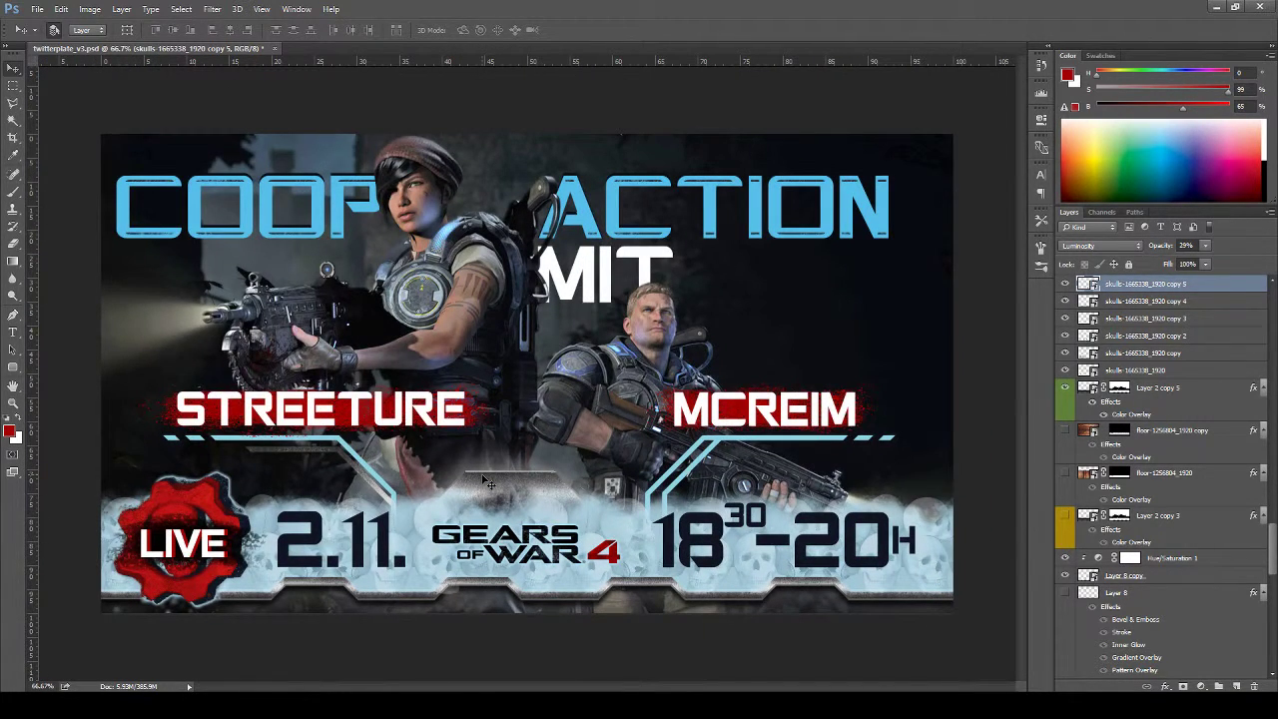
Group all six skulls layers and name the group "skulls"
shift+click(1154, 372)
key(ctrl+g)
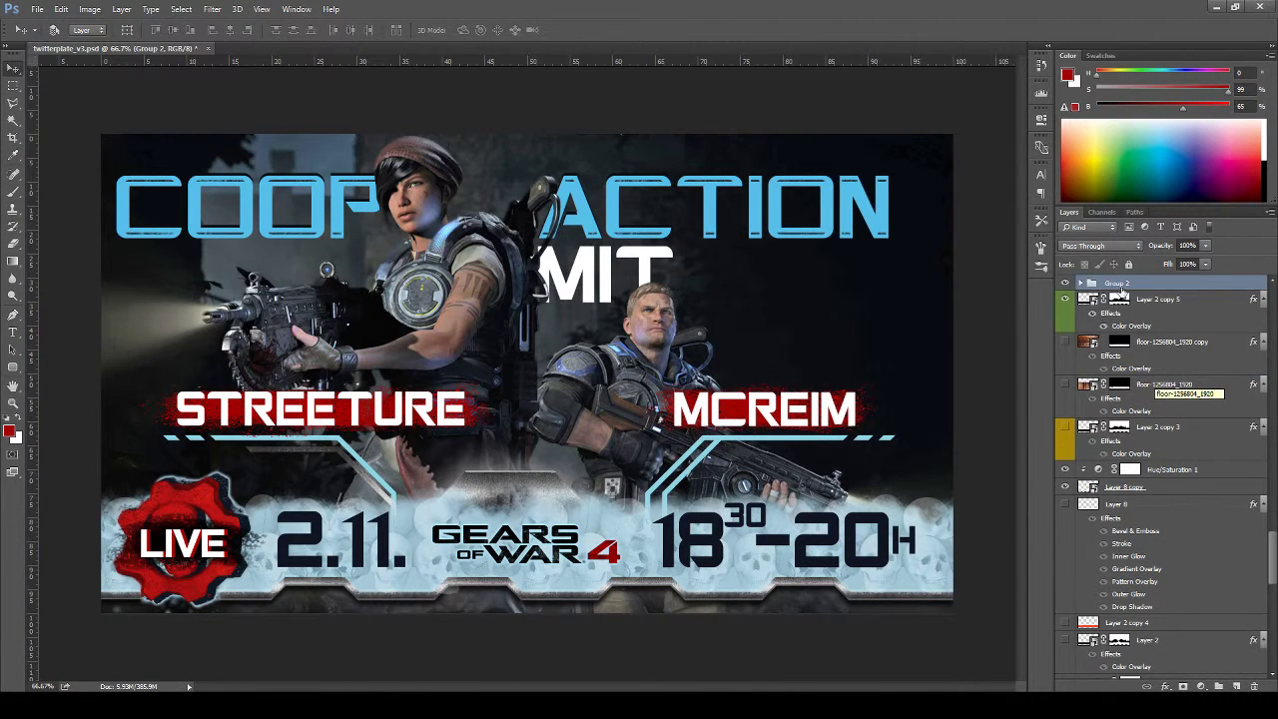
double_click(1116, 285)
text(skulls)
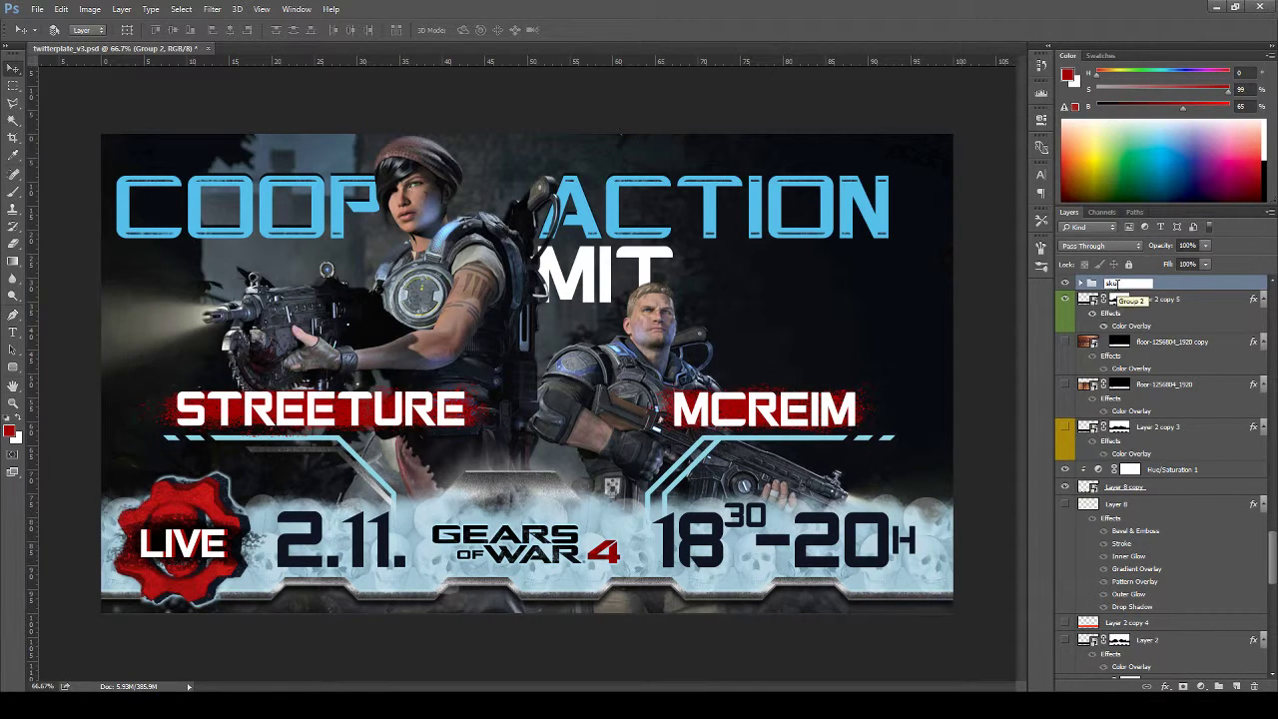
key(Return)
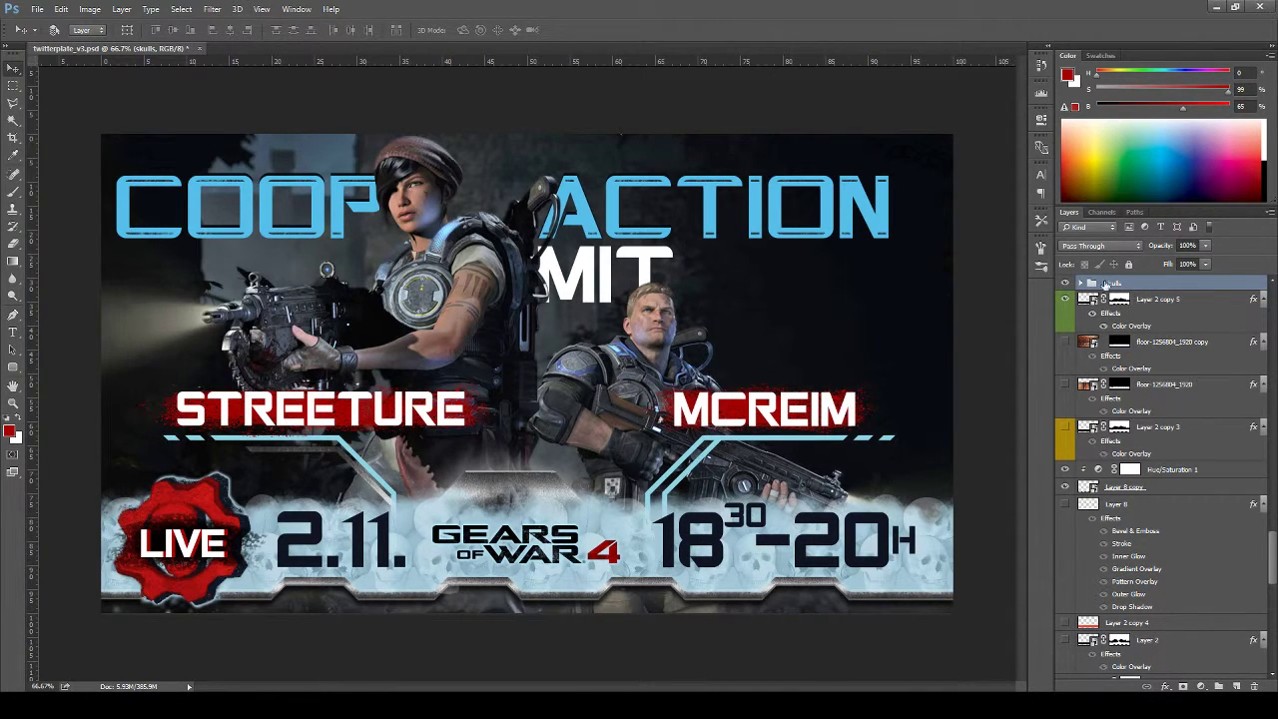
Set the opacity of all six layers inside the skulls group to 100%
click(1080, 284)
click(1132, 301)
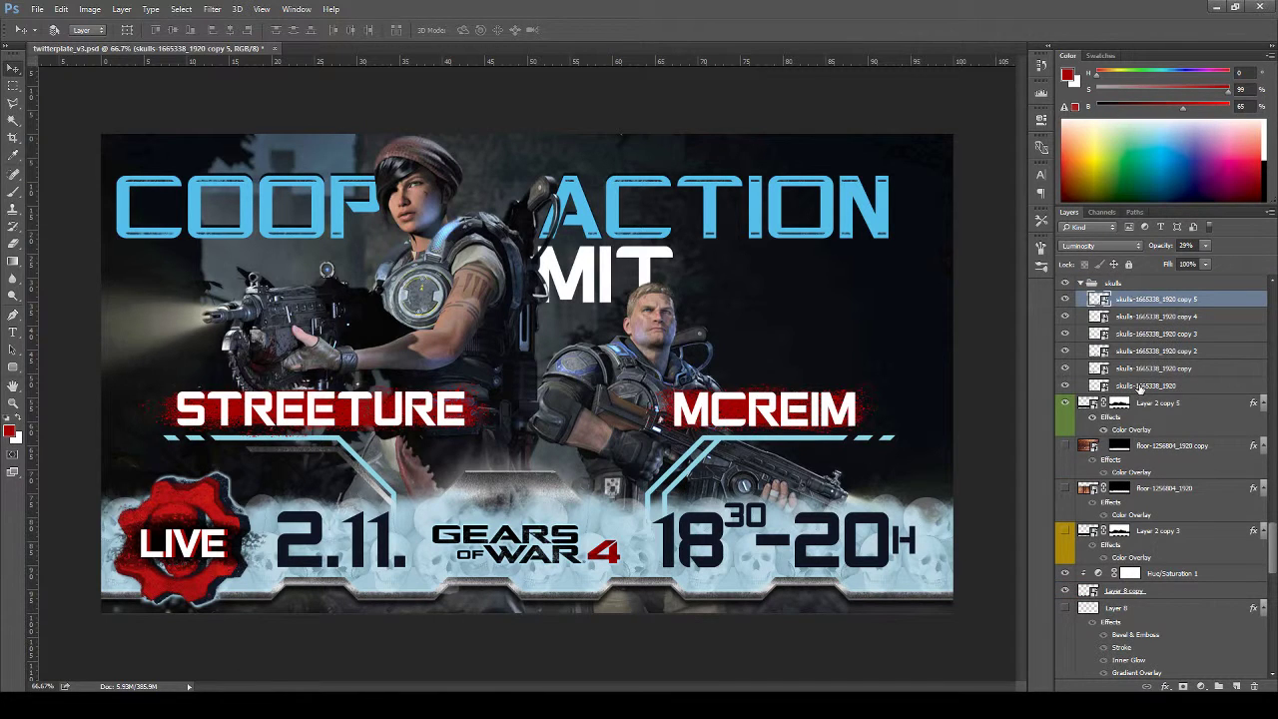
shift+click(1139, 386)
click(1188, 245)
text(100)
key(Return)
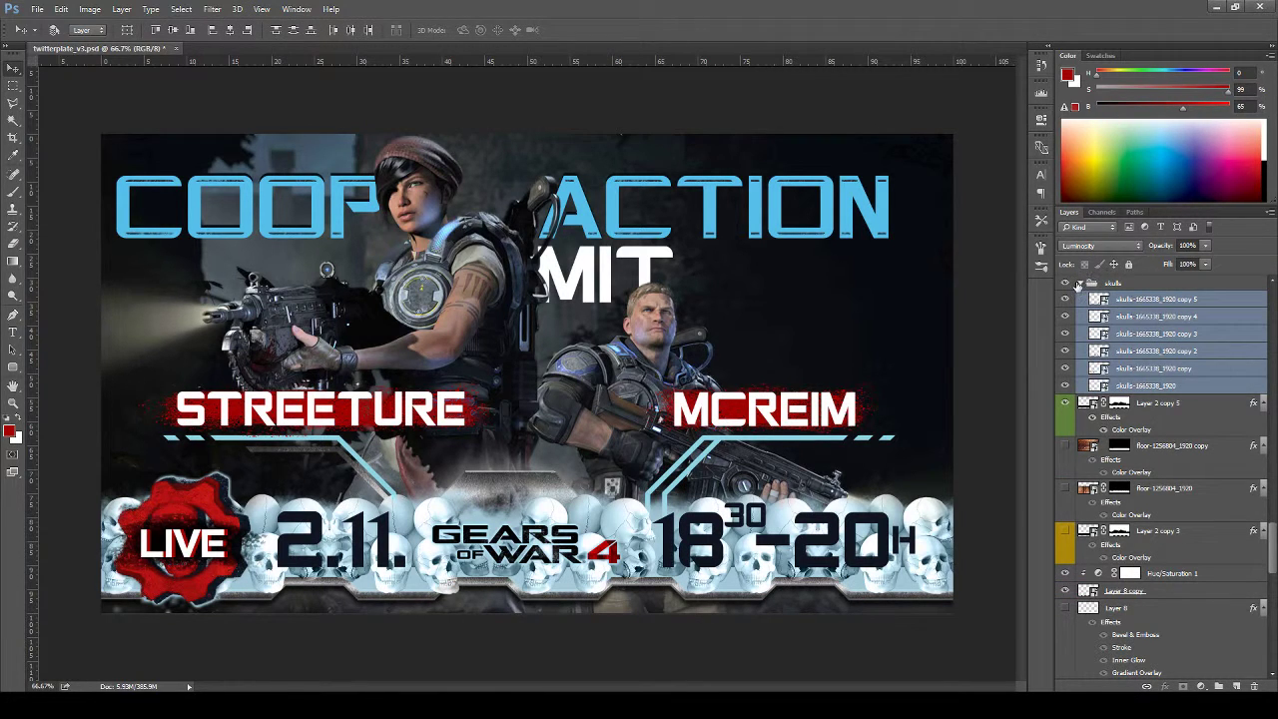
Collapse the skulls group and set the whole group's opacity to 30%
click(1076, 285)
click(1079, 286)
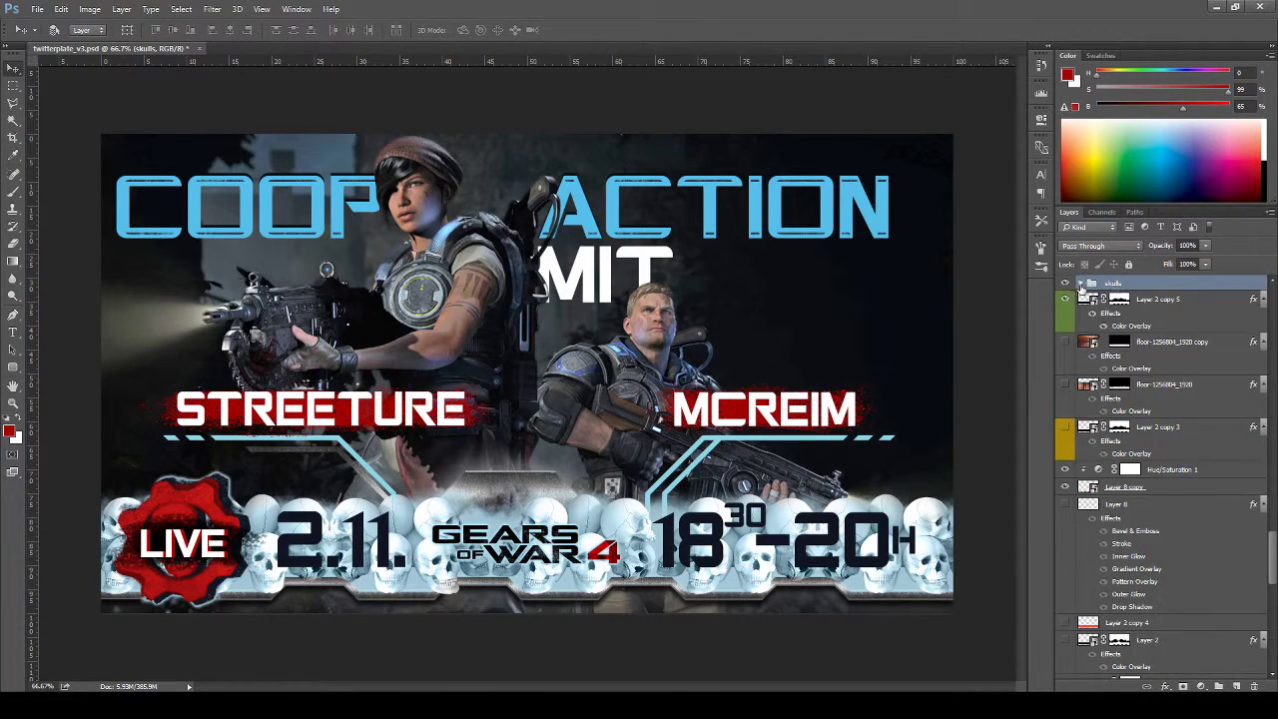
click(1186, 246)
text(30)
key(Return)
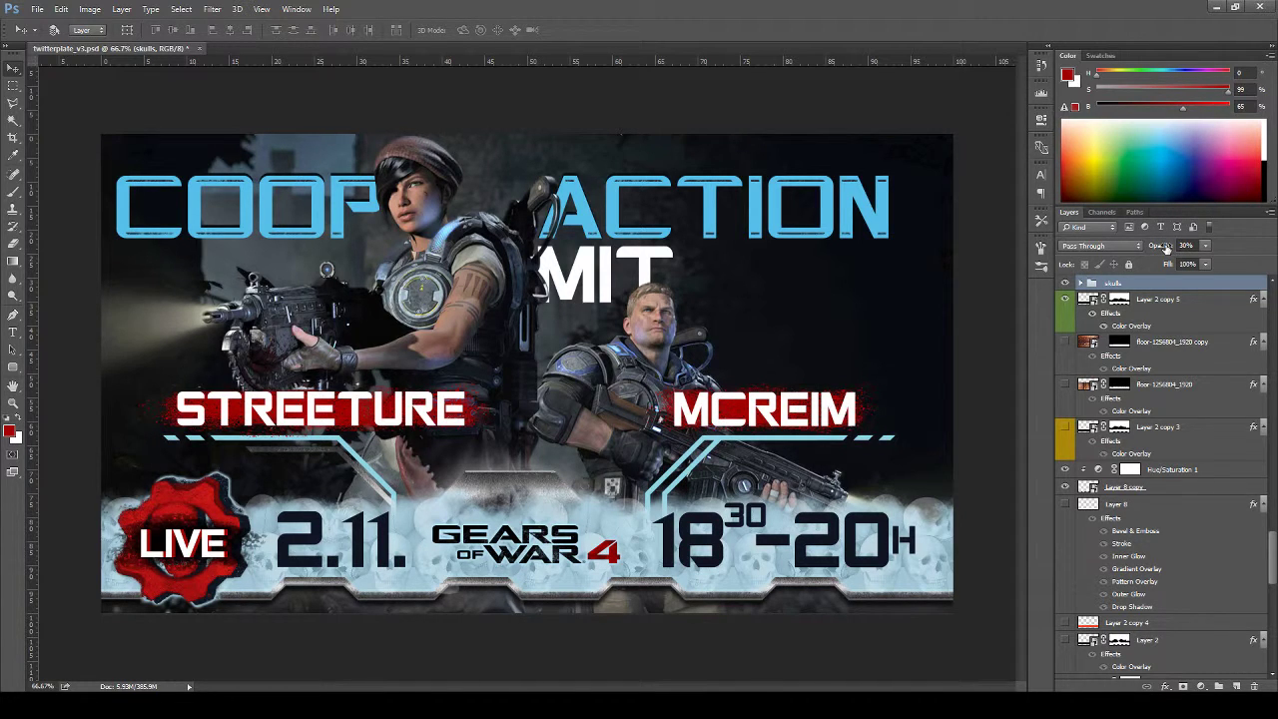
Lower the skulls group's opacity to 23% and save the document
drag(1165, 248, 1161, 248)
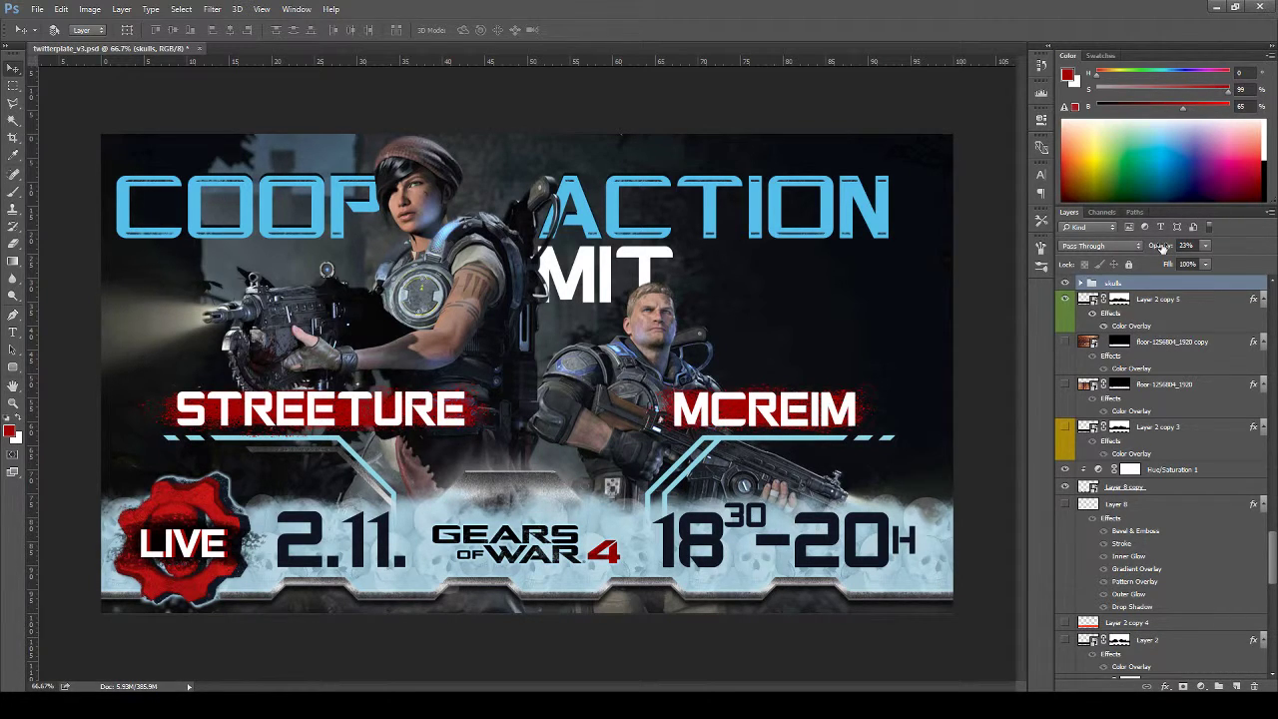
key(ctrl+s)
Unlock the Gears-Of-War-4-Beta-2 copy background layer and toggle its visibility to check what it contributes to the banner
scroll(1273, 547, down, 5)
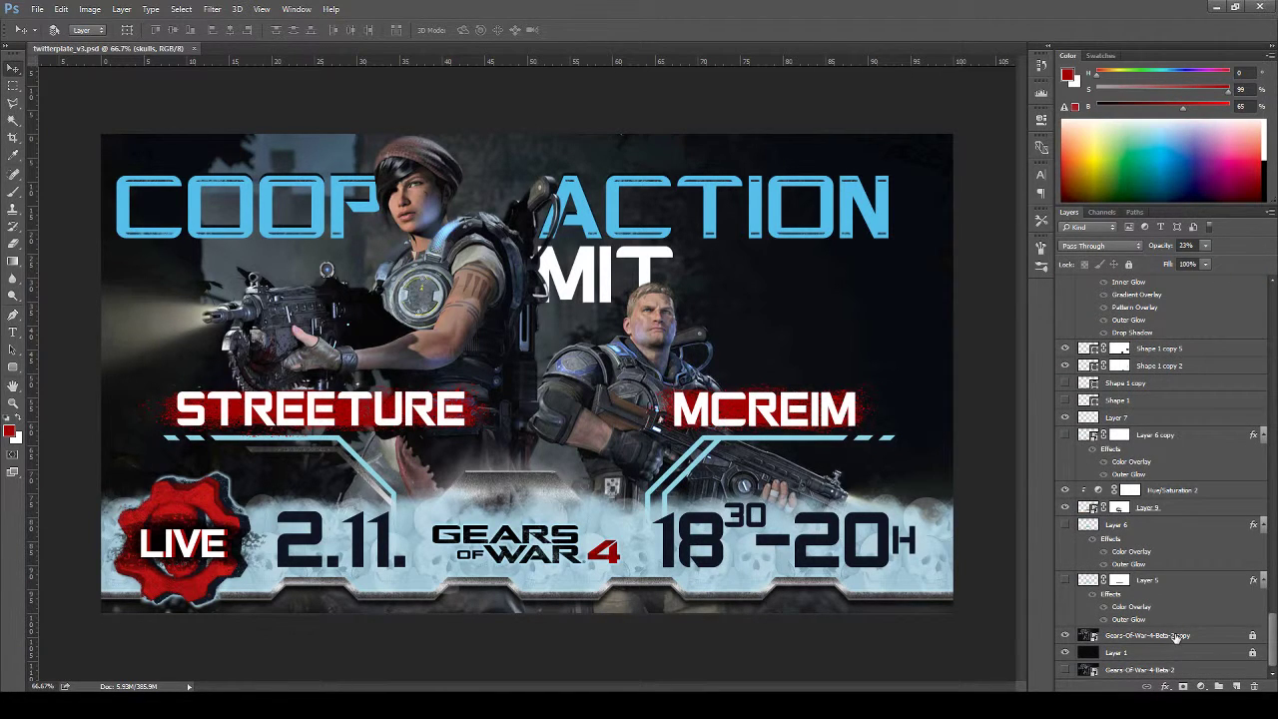
click(1175, 636)
click(1128, 264)
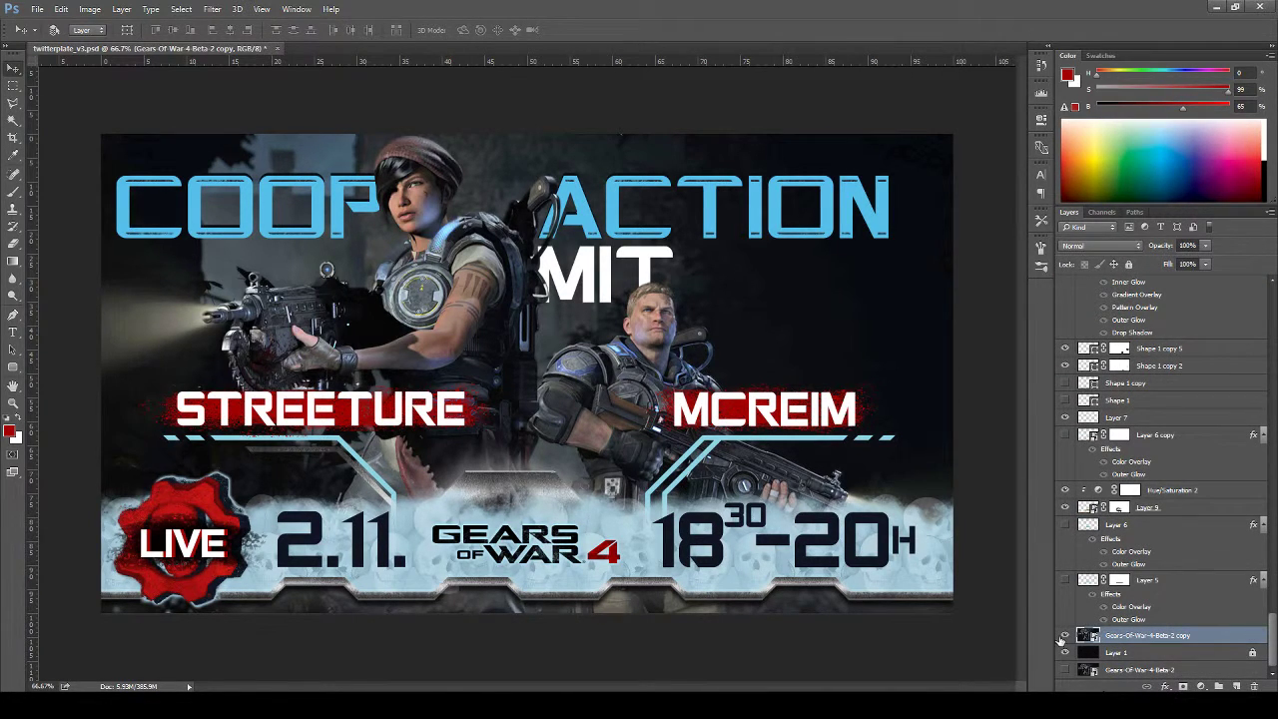
click(1065, 636)
click(1065, 636)
click(1065, 636)
click(1065, 636)
click(1165, 687)
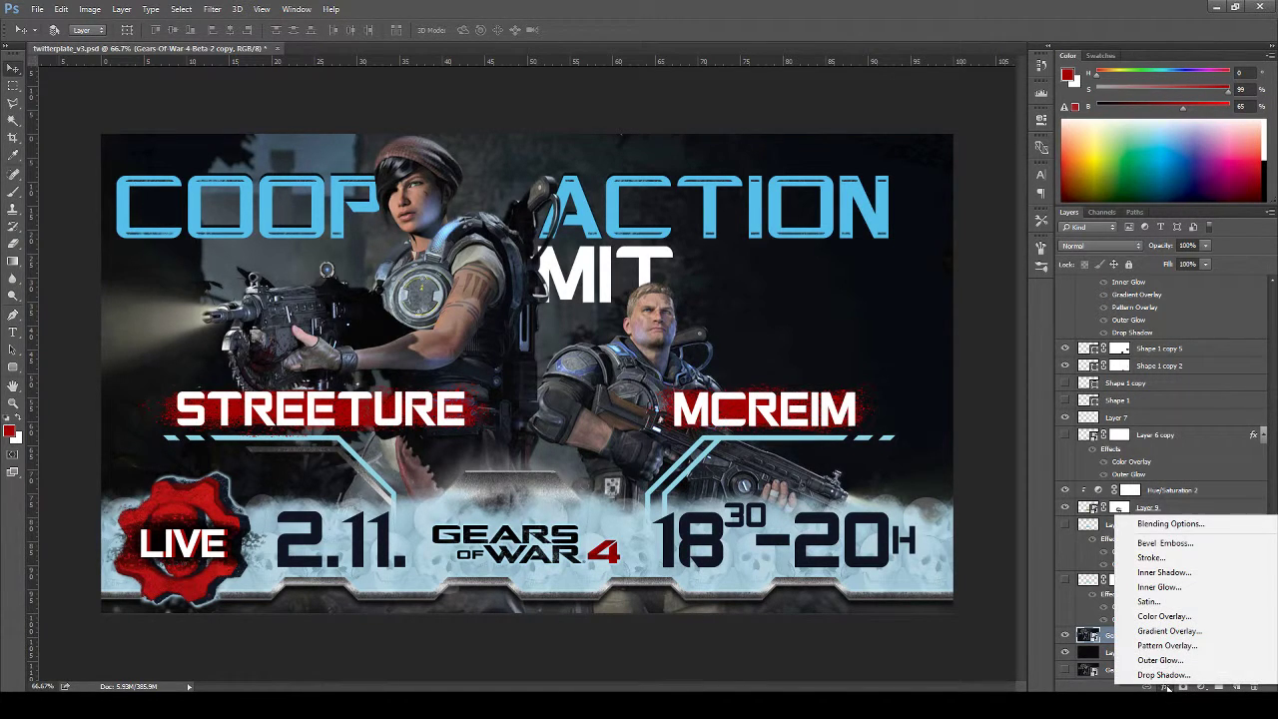
click(1196, 555)
click(1106, 687)
Add a Levels adjustment clipped to the Gears-Of-War-4-Beta-2 copy layer, with input black at 20 and input white at 241
click(1200, 687)
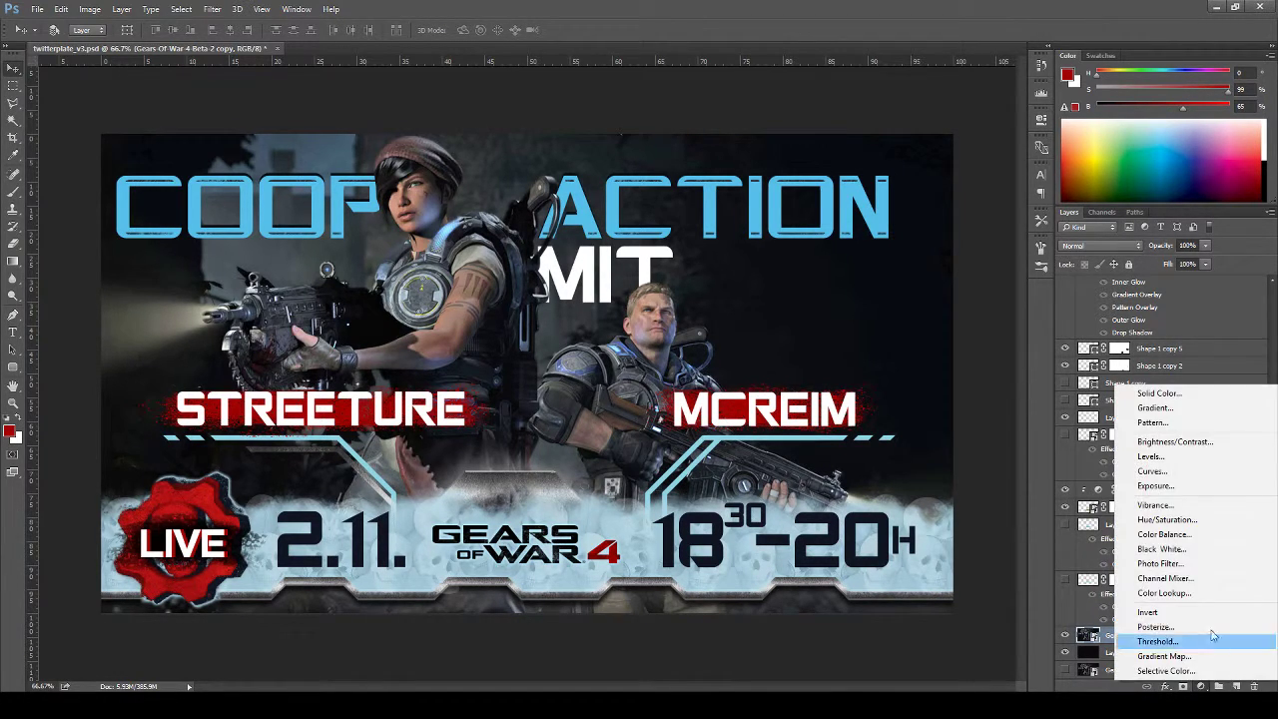
click(1175, 456)
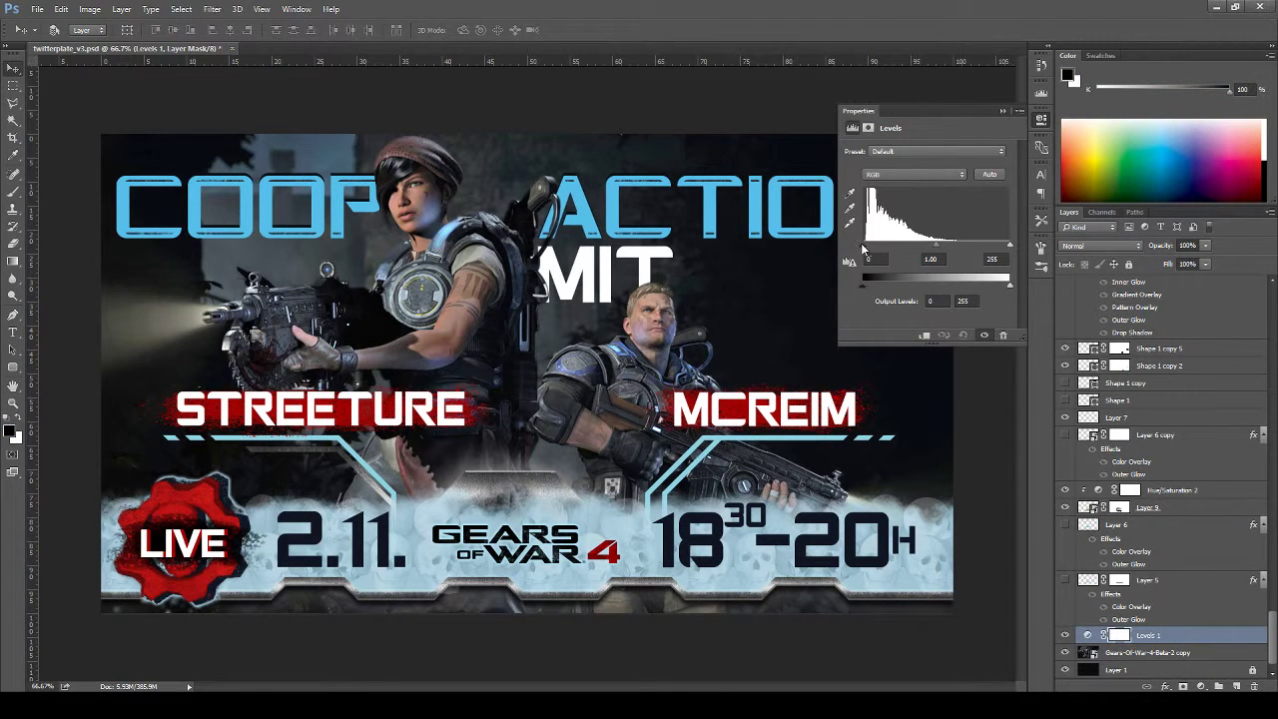
drag(864, 246, 879, 240)
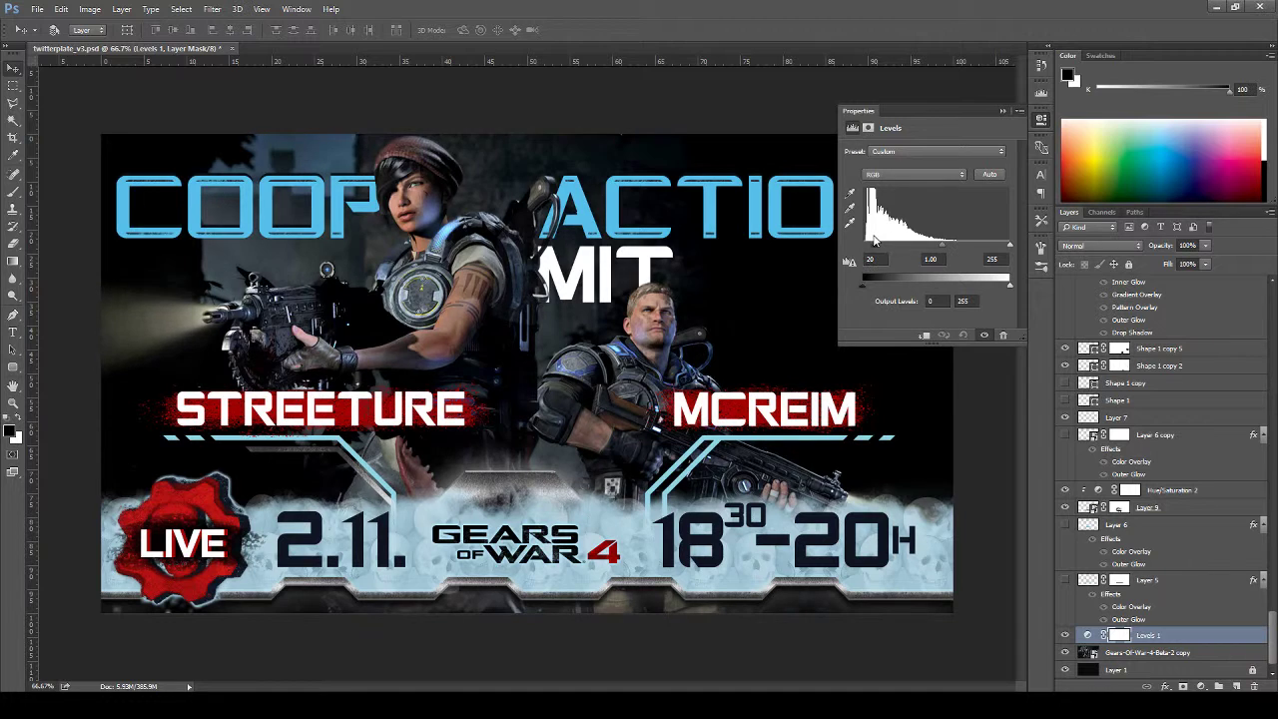
click(1160, 638)
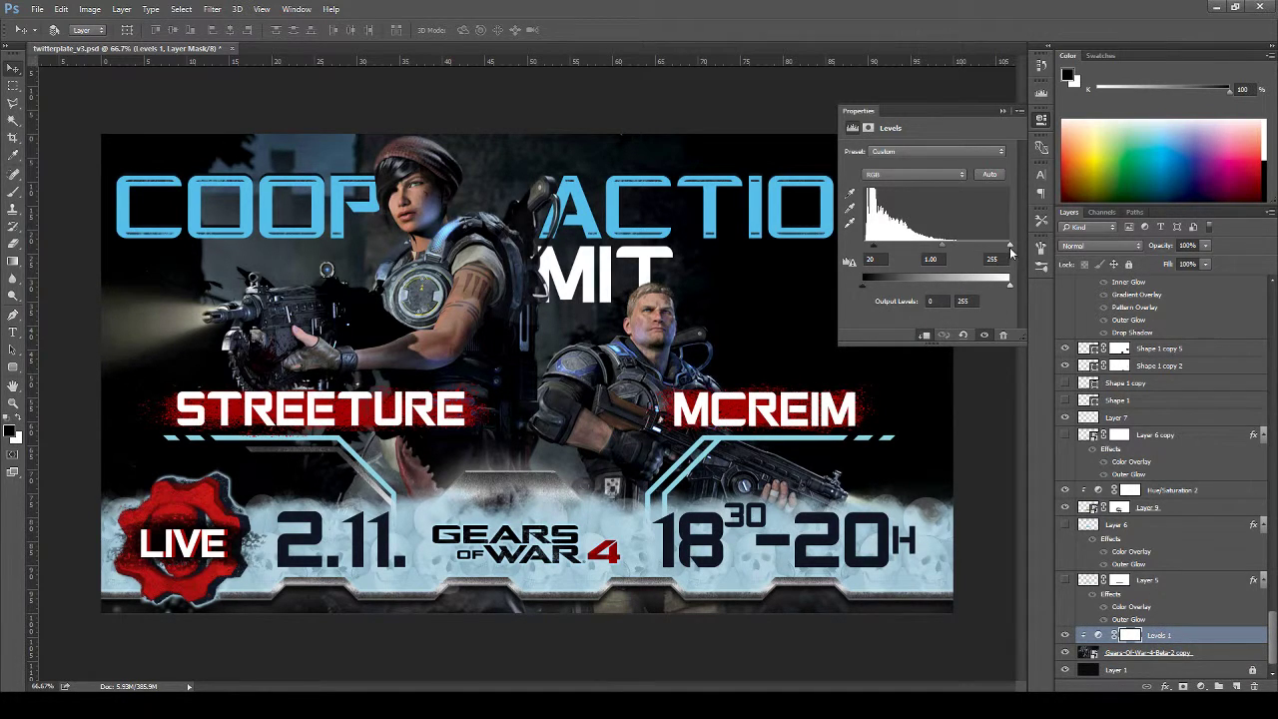
drag(1009, 246, 996, 245)
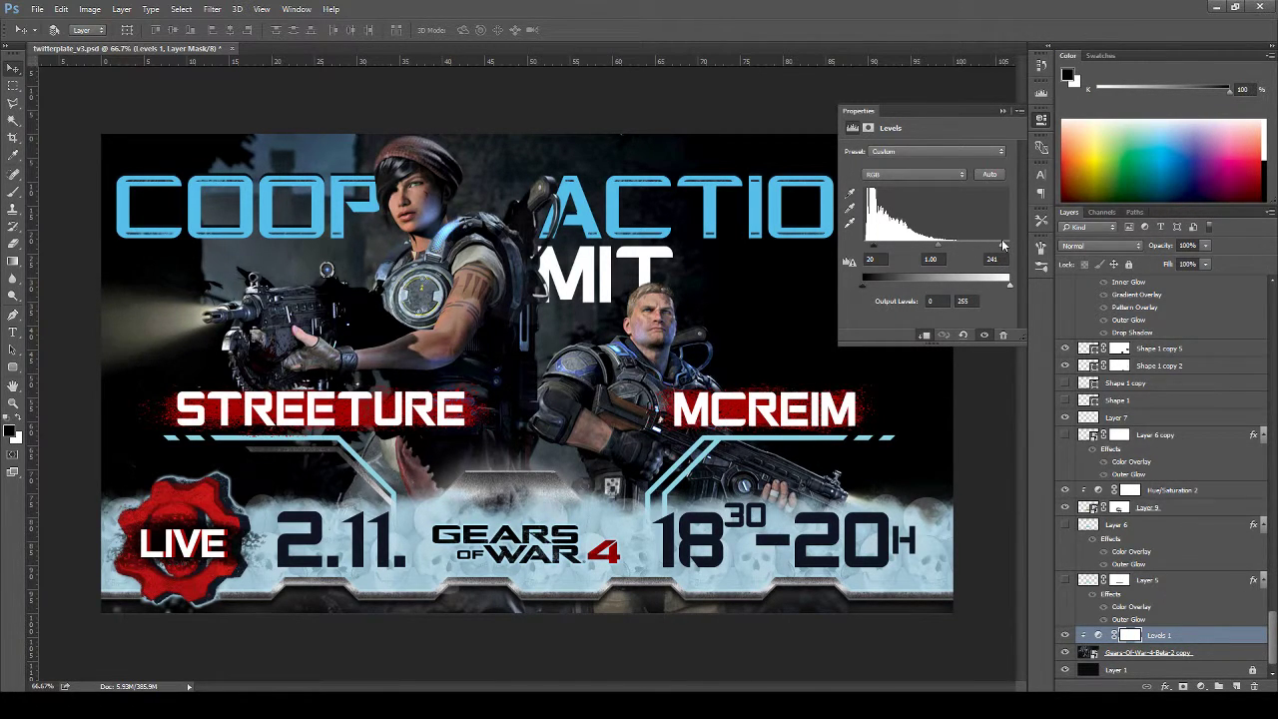
click(1002, 111)
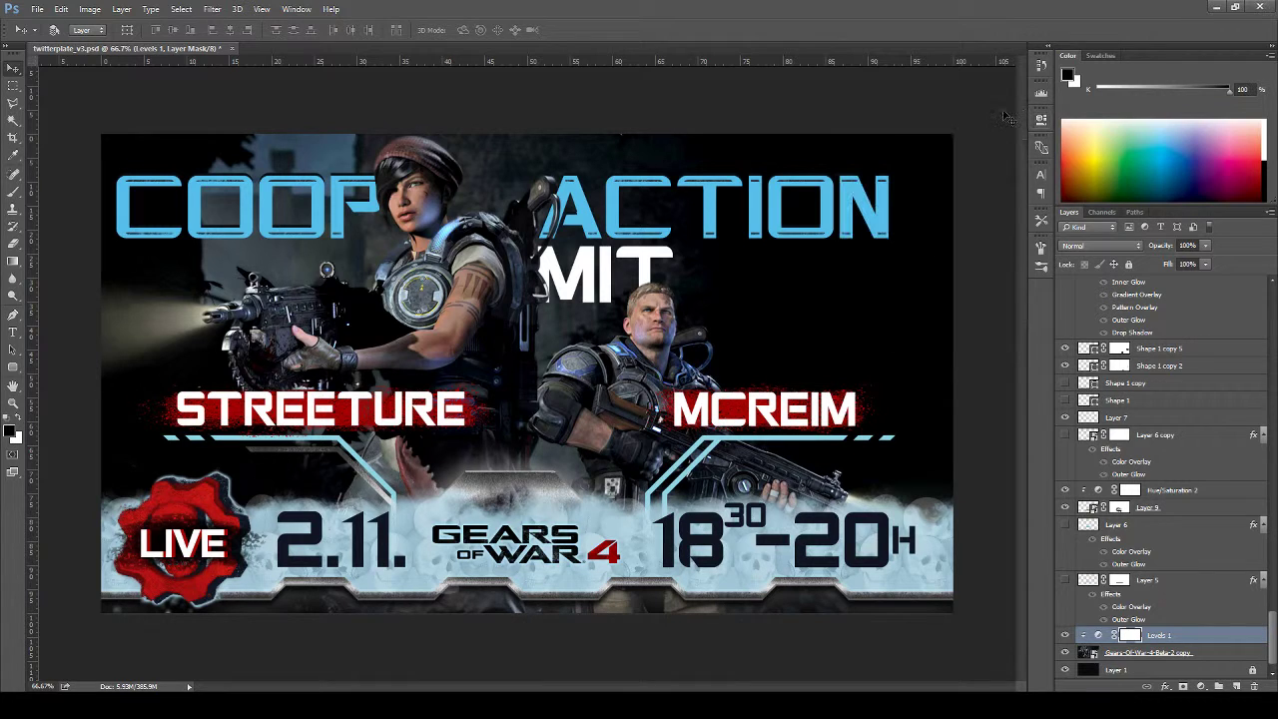
Compare the background with and without the Levels adjustment and examine the characters and lower banner up close
click(1064, 636)
click(1065, 636)
click(1065, 635)
click(1065, 636)
drag(904, 485, 943, 481)
scroll(953, 481, up, 2)
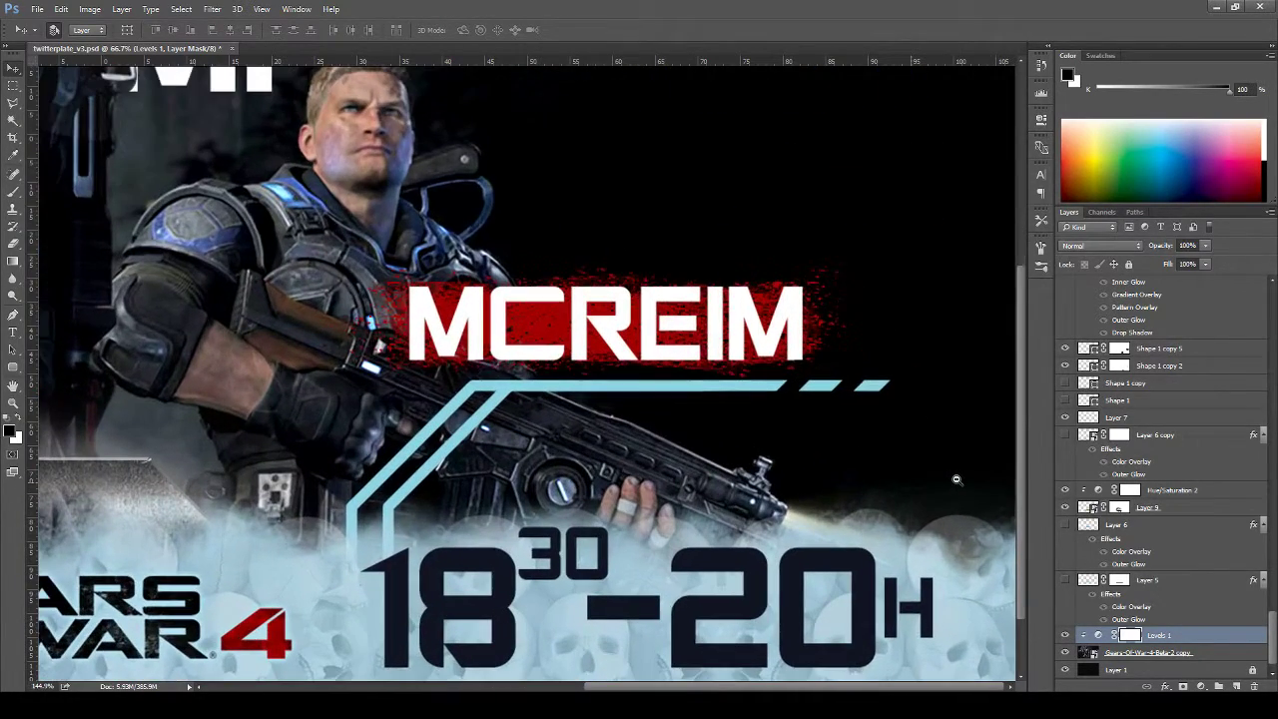
scroll(794, 482, up, 3)
scroll(793, 482, left, 2)
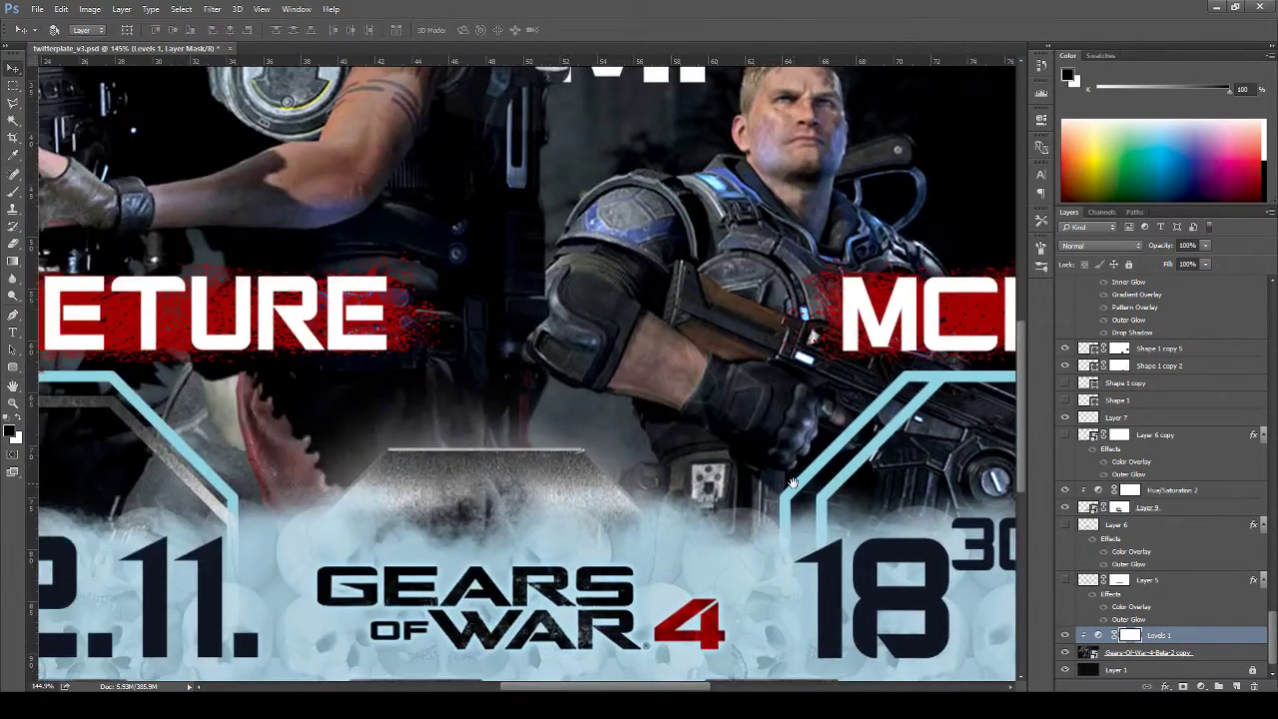
scroll(484, 442, left, 1)
scroll(485, 441, left, 5)
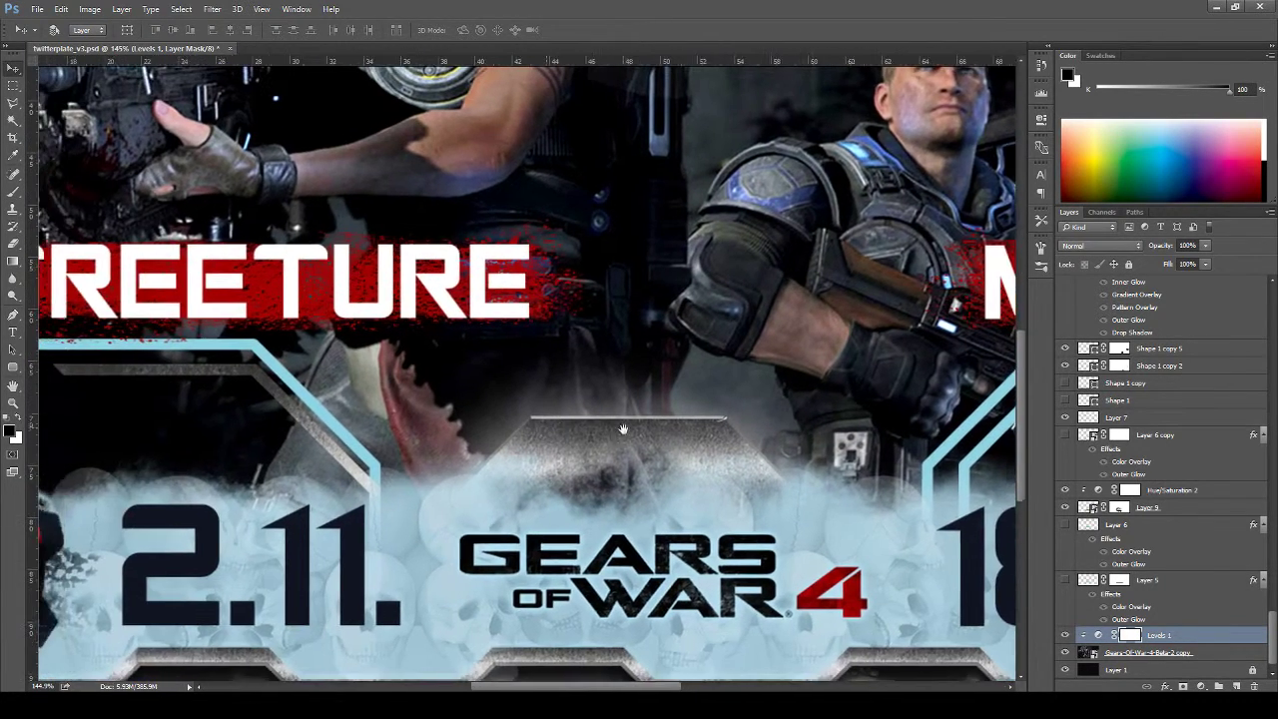
drag(409, 455, 672, 432)
key(ctrl+0)
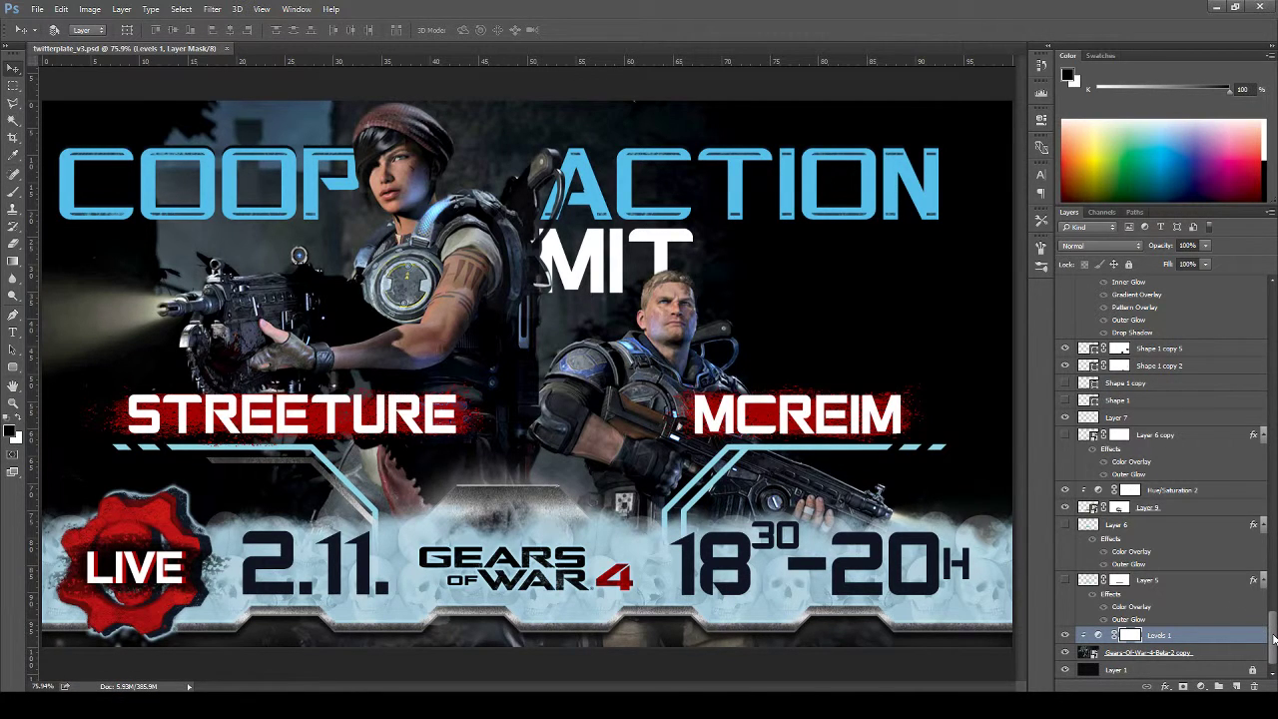
Group the raised "30" and the visible "18 -20h" text layers of the time
drag(1273, 639, 1272, 603)
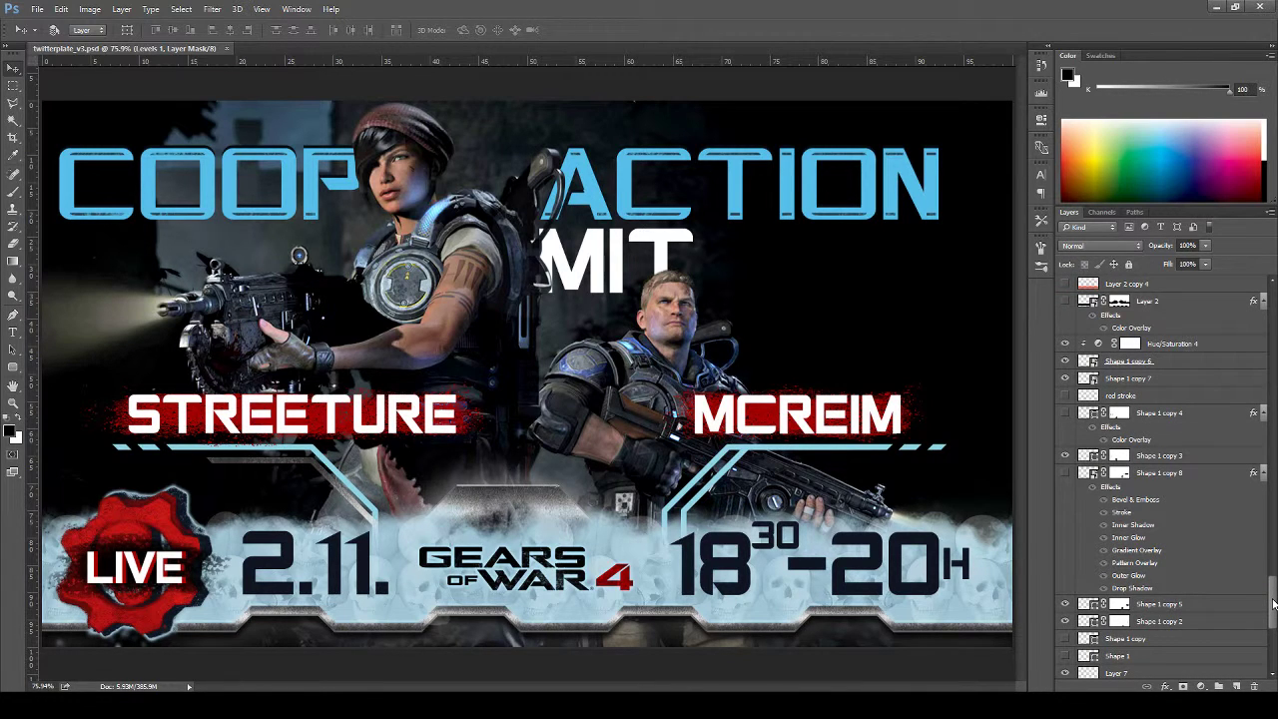
drag(1273, 603, 1270, 419)
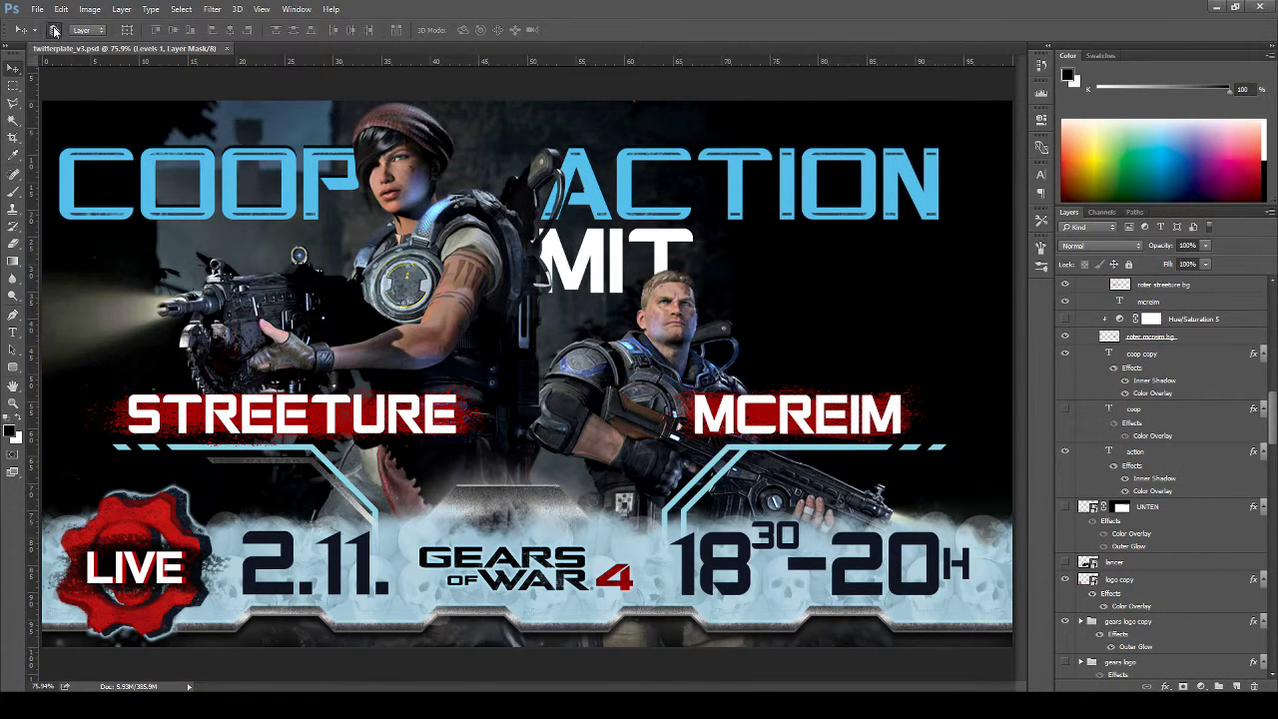
click(779, 537)
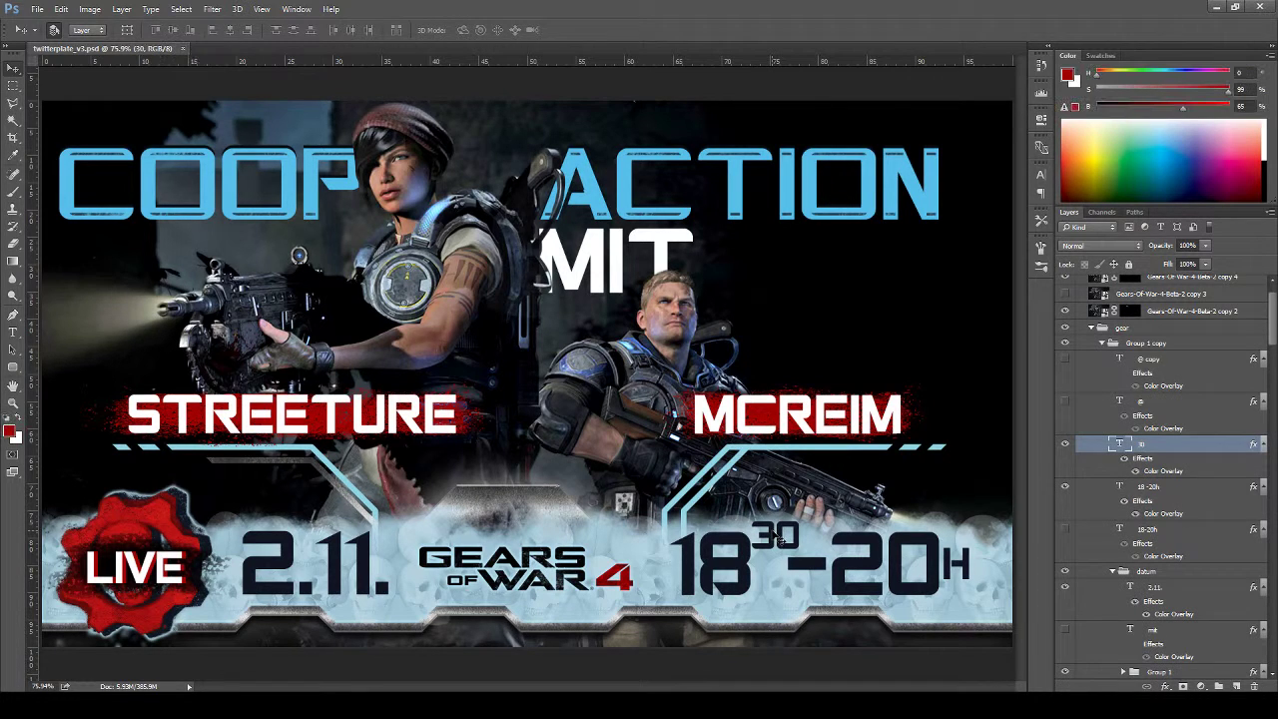
ctrl+click(1164, 489)
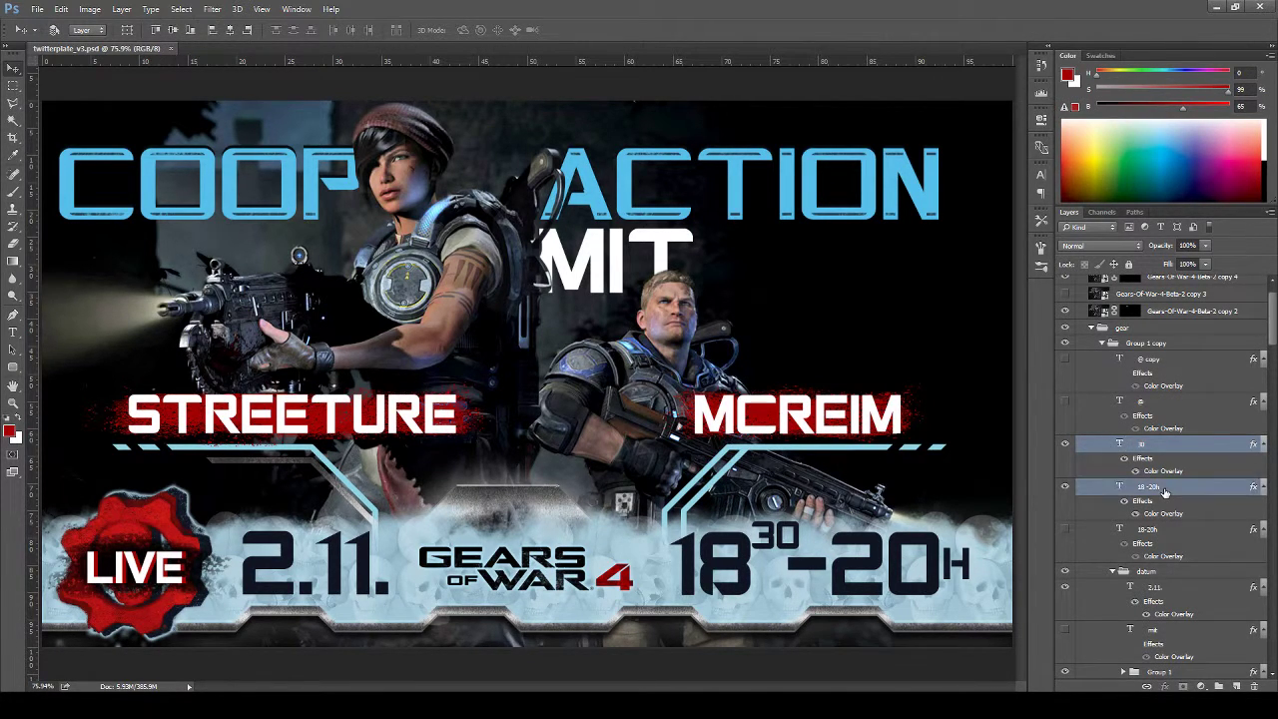
click(1065, 487)
click(1065, 486)
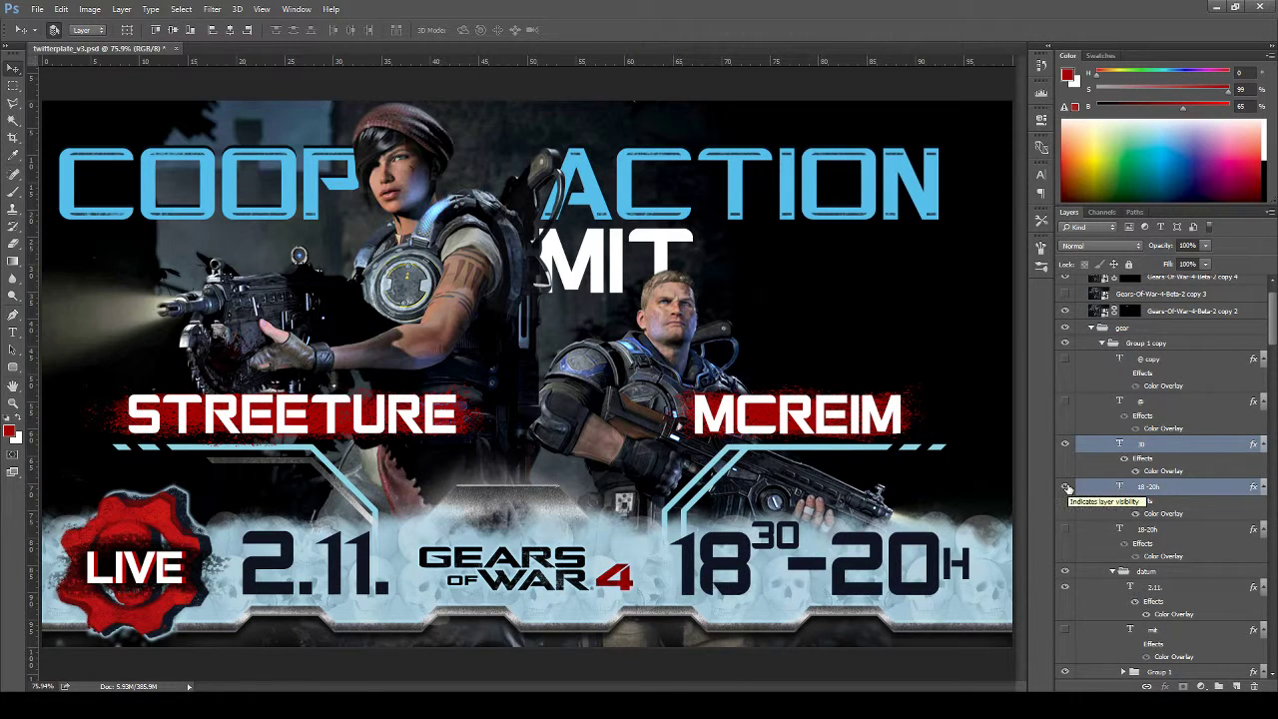
click(1065, 444)
click(1064, 444)
key(ctrl+g)
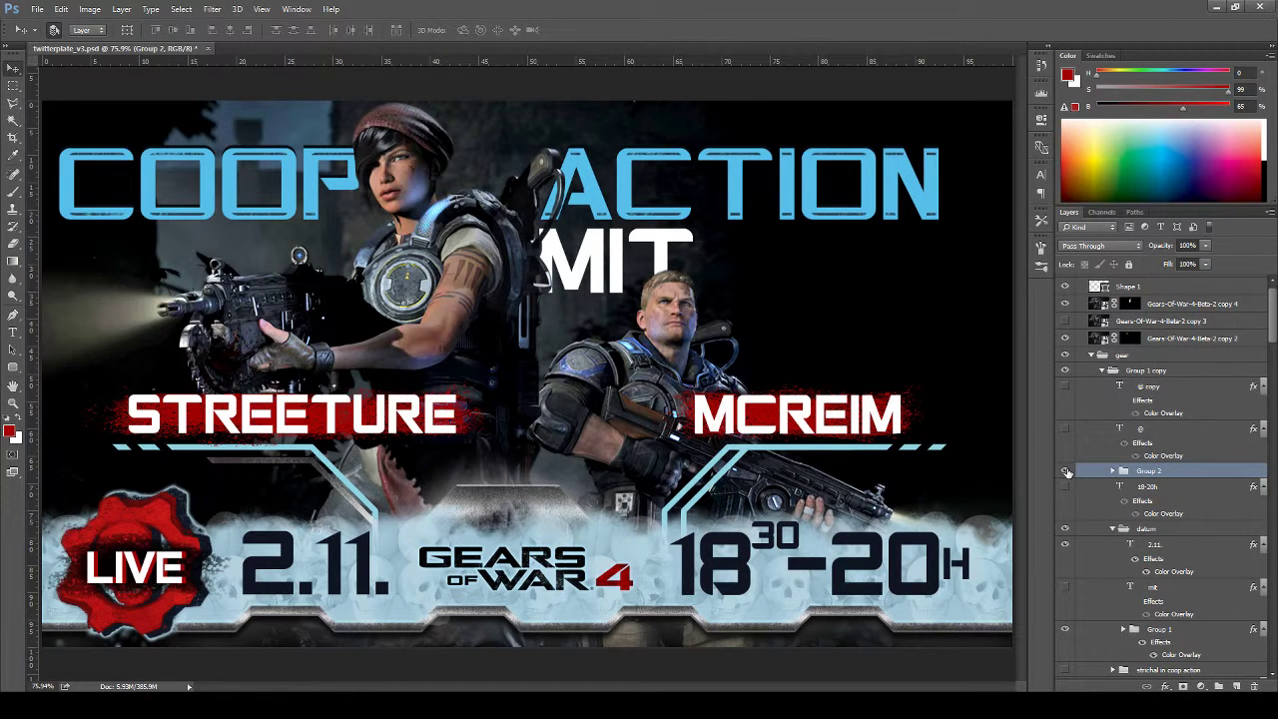
Check the new time group by toggling its visibility and rename it "ZEIT"
click(1065, 471)
click(1065, 471)
double_click(1150, 470)
text(ZEIT)
key(Return)
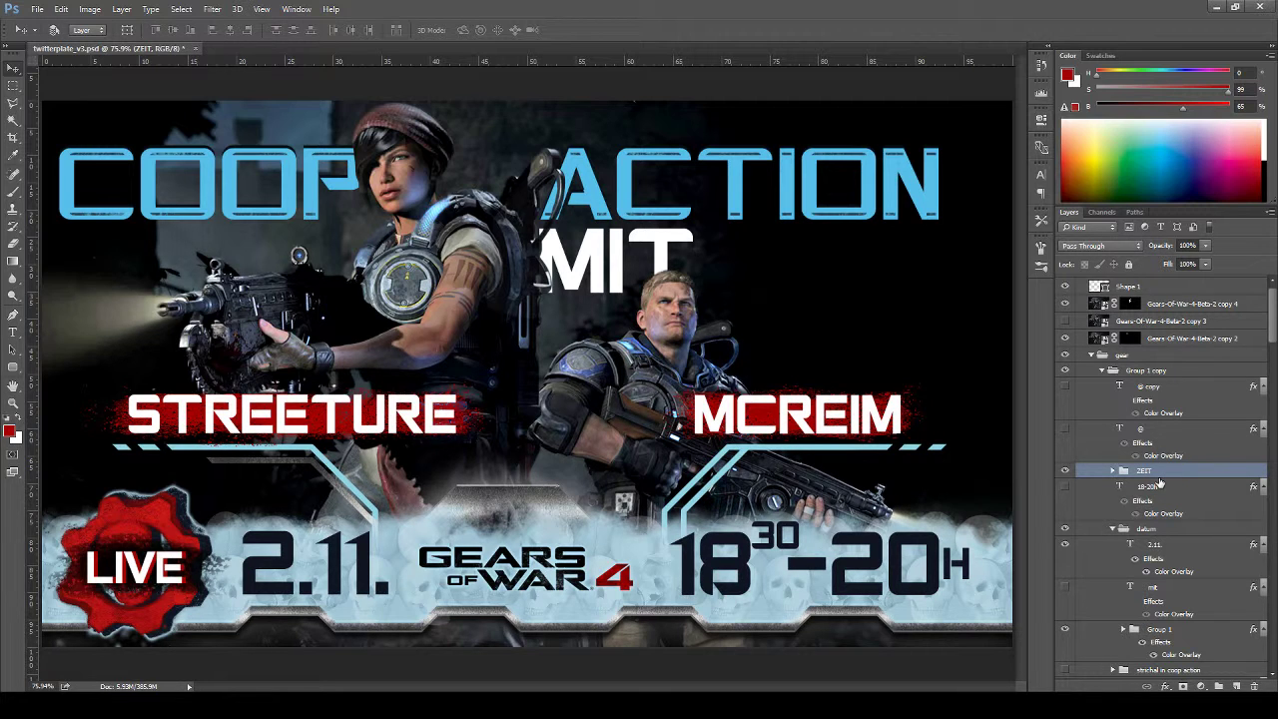
Duplicate the ZEIT group, then label the original group orange and hide it
key(ctrl+j)
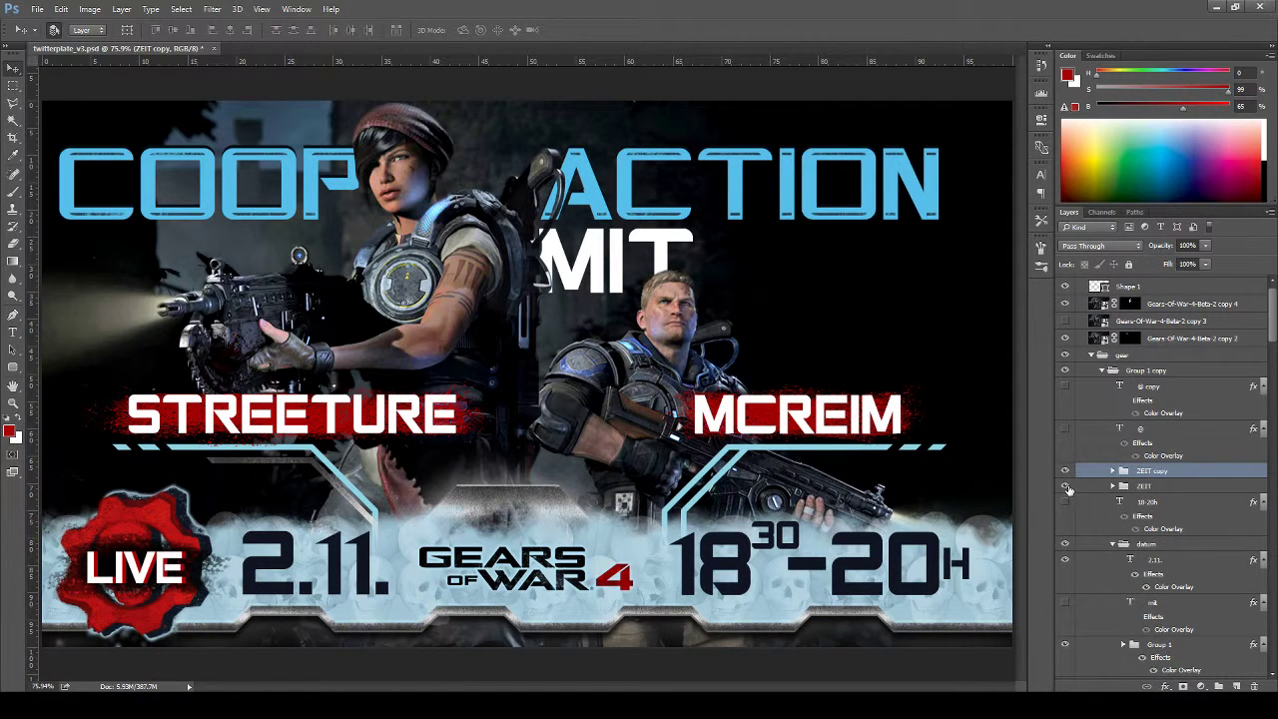
right_click(1064, 487)
click(1099, 557)
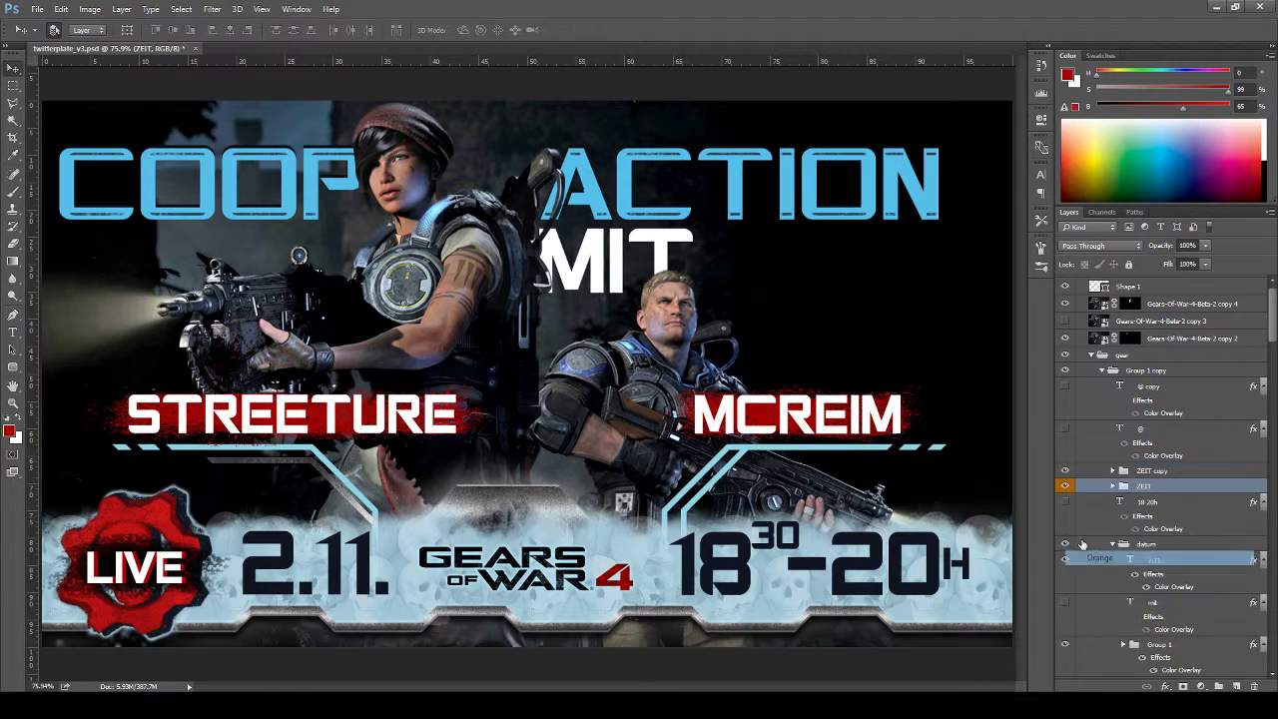
In the ZEIT copy group, hide the raised "30" and remove the gap so the time text reads "18-20h"
click(1112, 470)
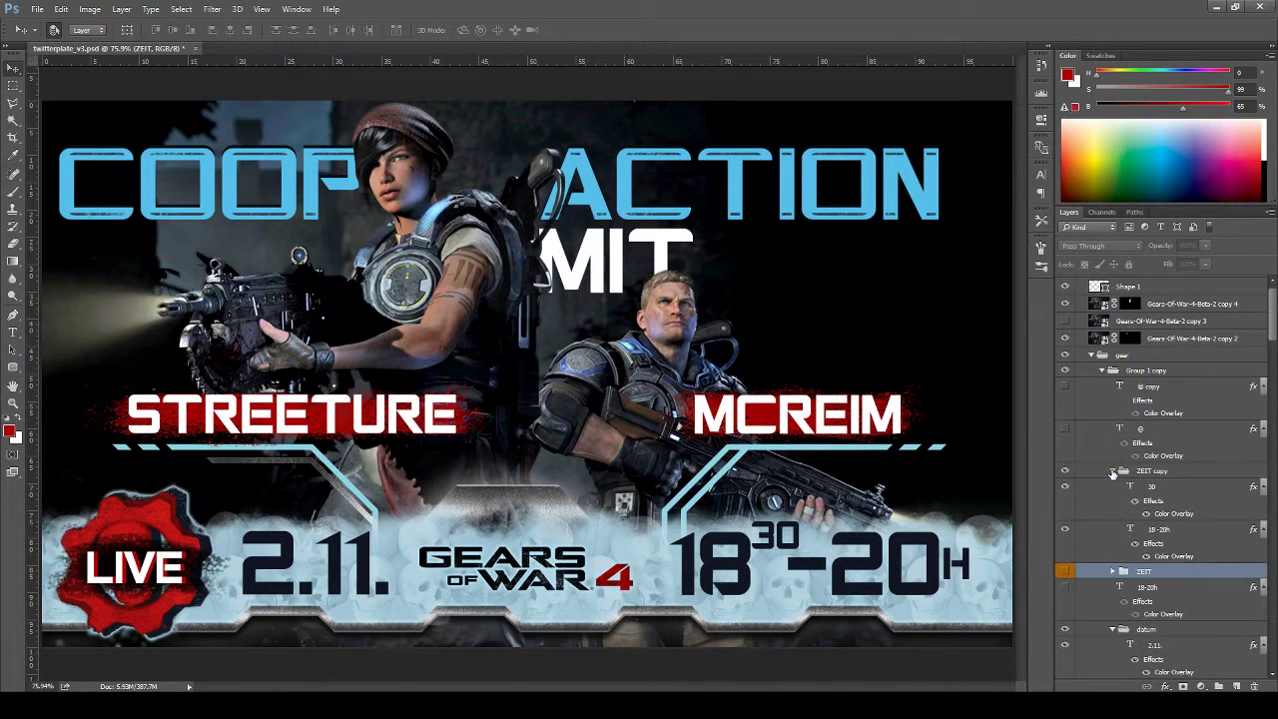
click(1064, 487)
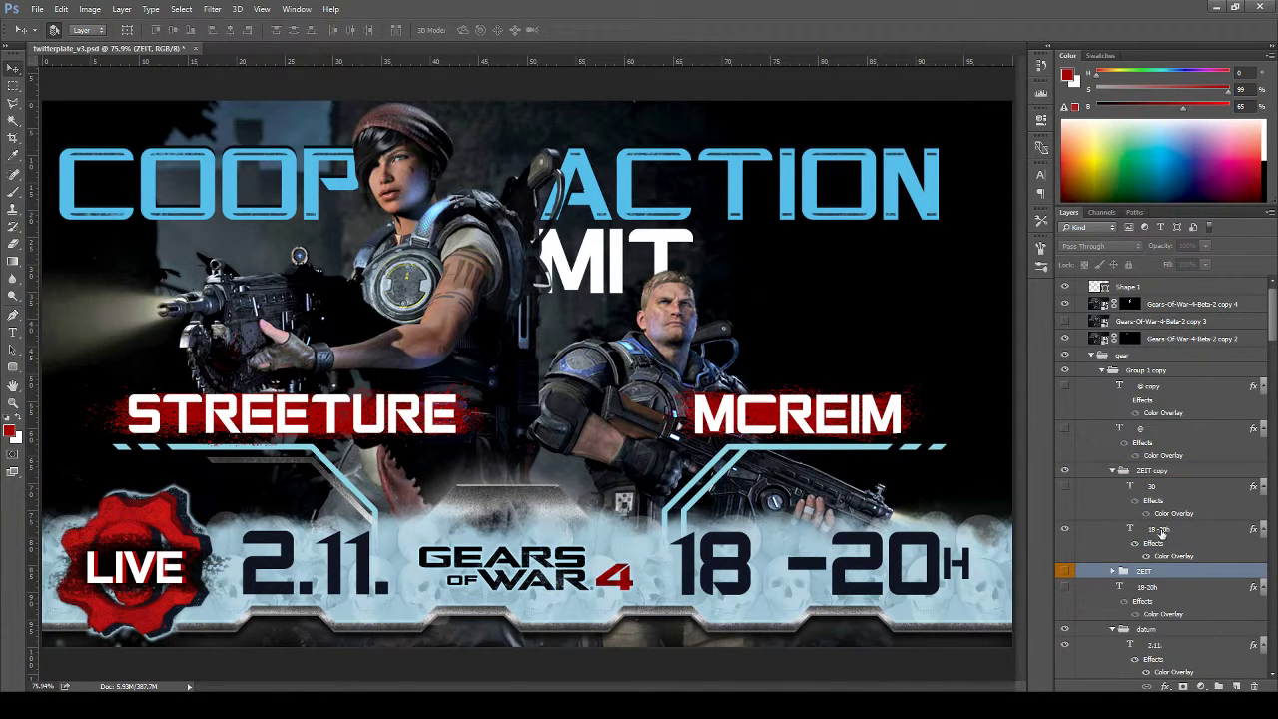
click(1154, 529)
key(t)
click(789, 562)
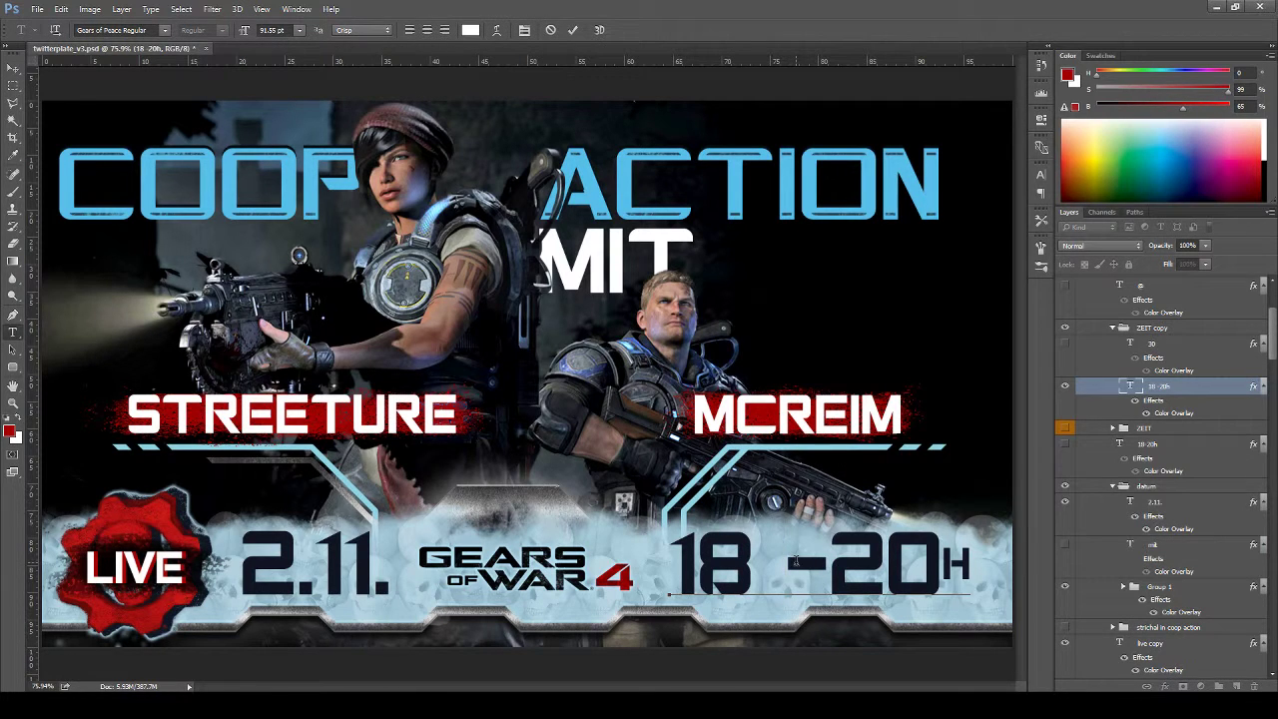
key(BackSpace)
key(ctrl+Return)
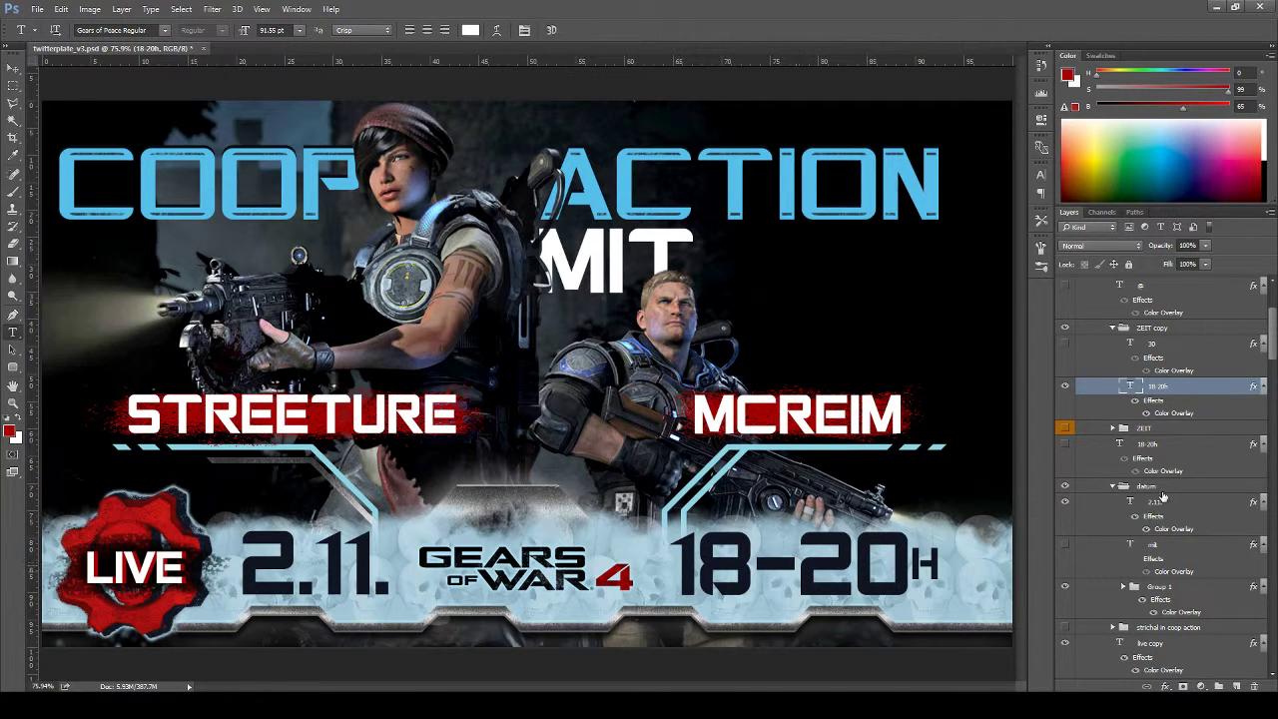
Label the edited "18-20h" text layer in the ZEIT copy group yellow
right_click(1065, 390)
click(1099, 473)
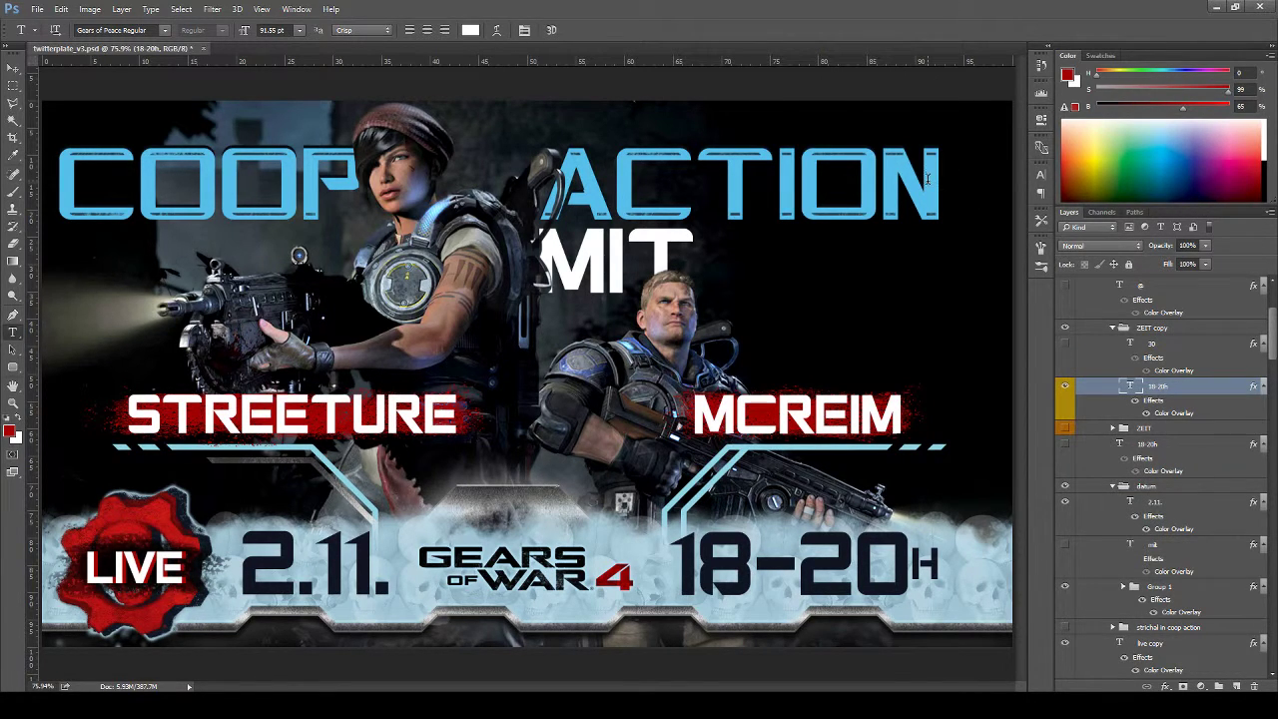
Select the ACTION title and compare it with and without its Color Overlay and Inner Shadow effects
key(v)
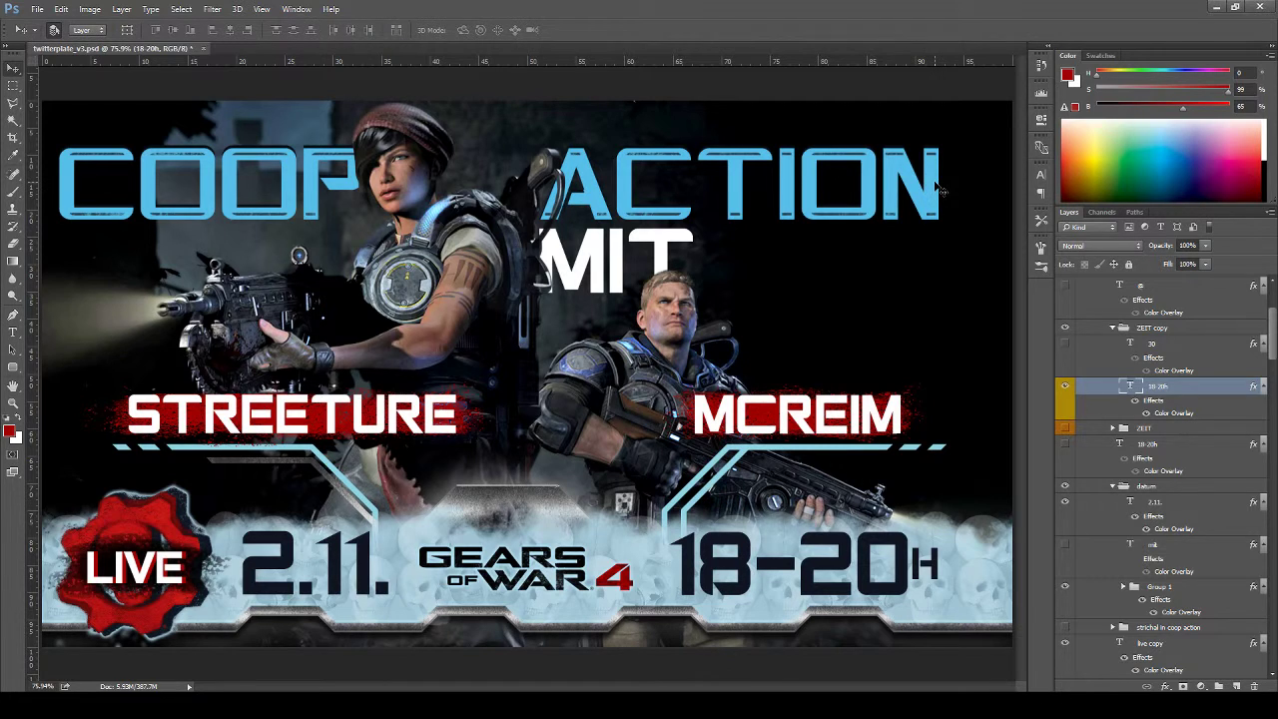
click(938, 187)
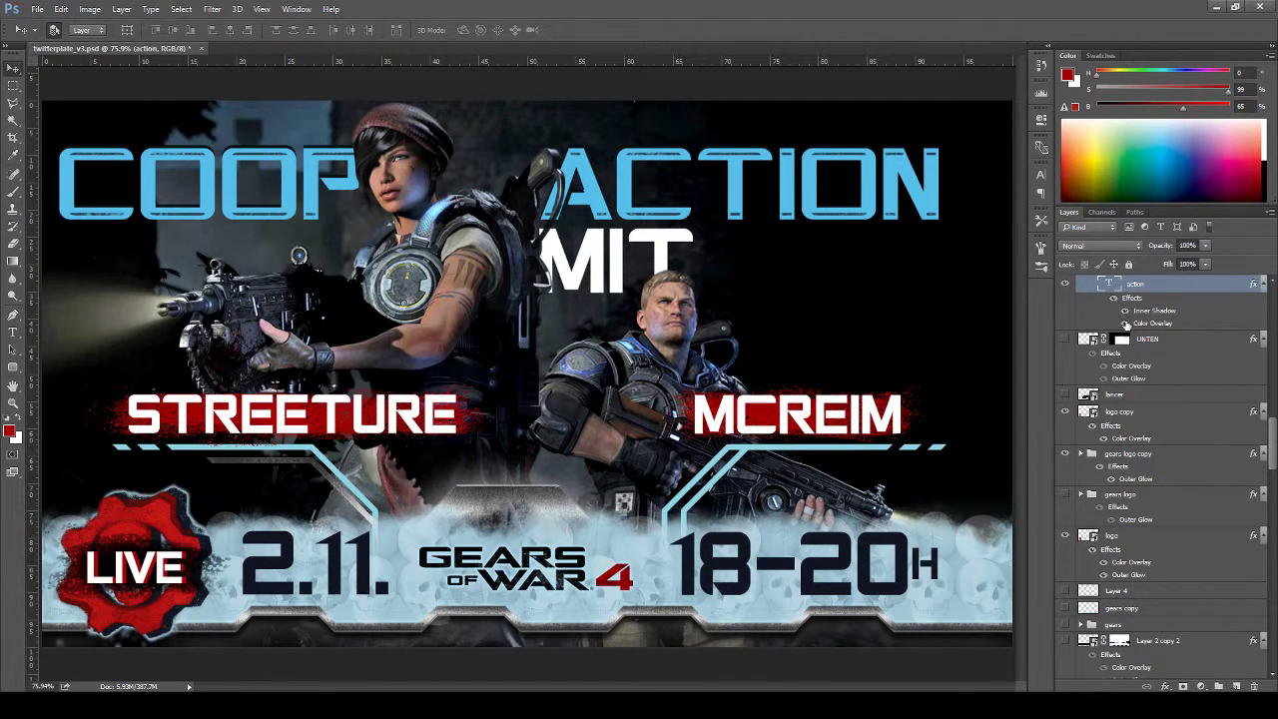
click(1125, 324)
click(1125, 323)
click(1125, 311)
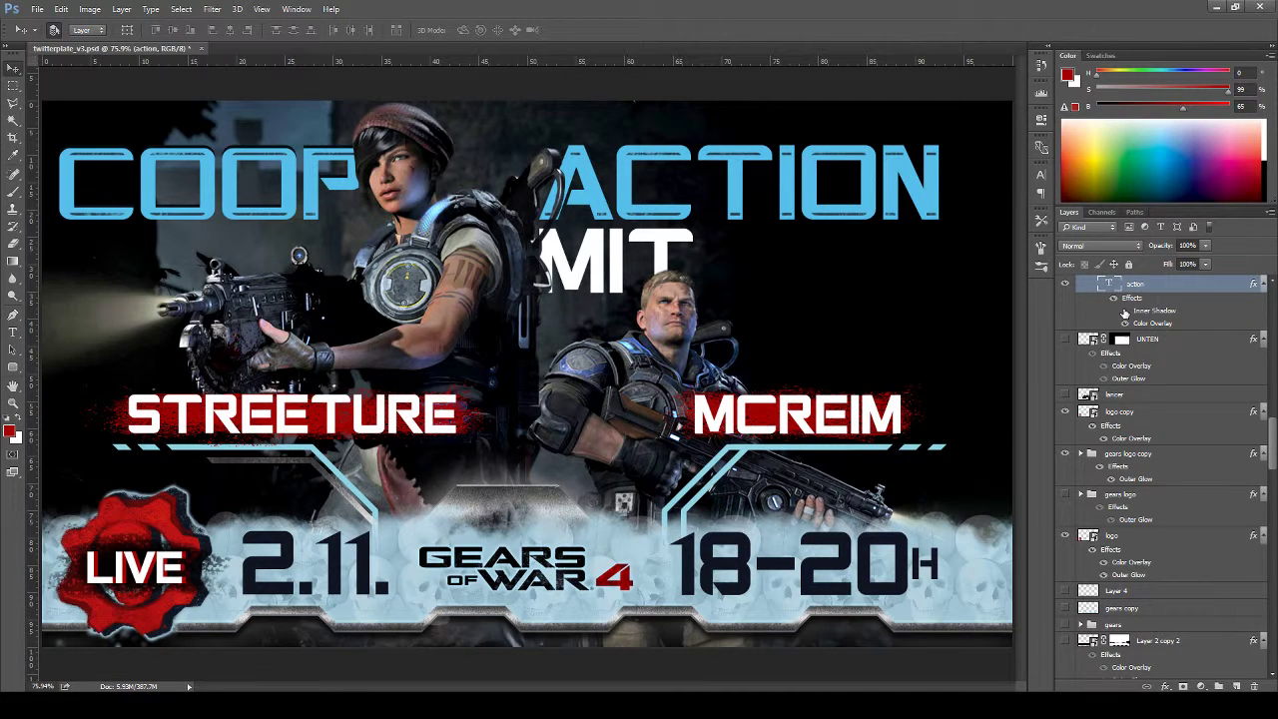
click(1125, 311)
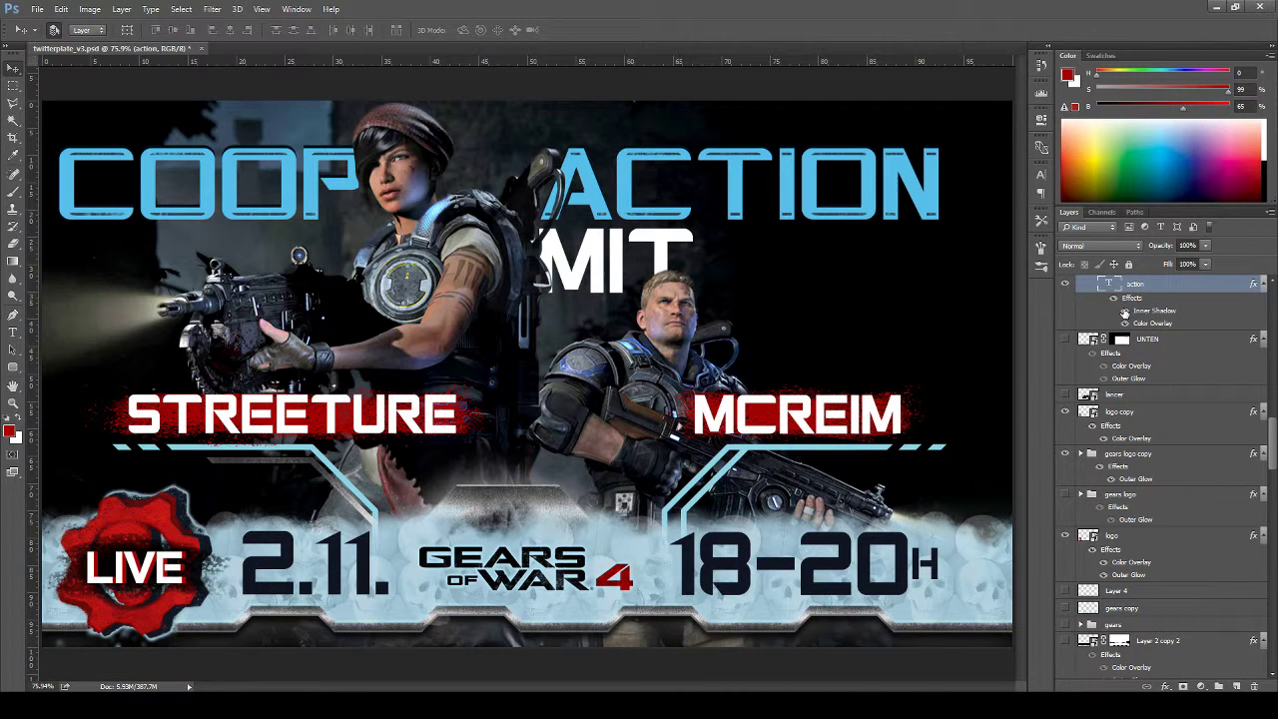
Add an Outer Glow to the ACTION title using the light blue color 8dd4e3
double_click(1190, 312)
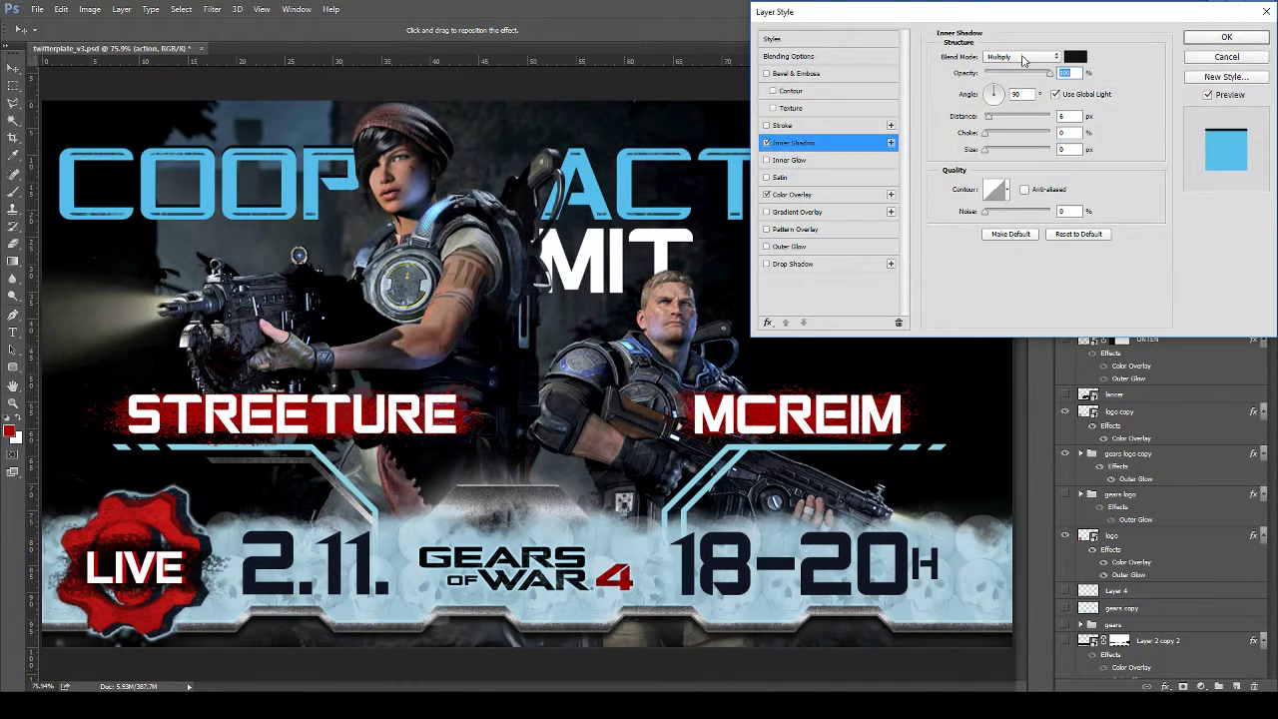
drag(1027, 14, 992, 325)
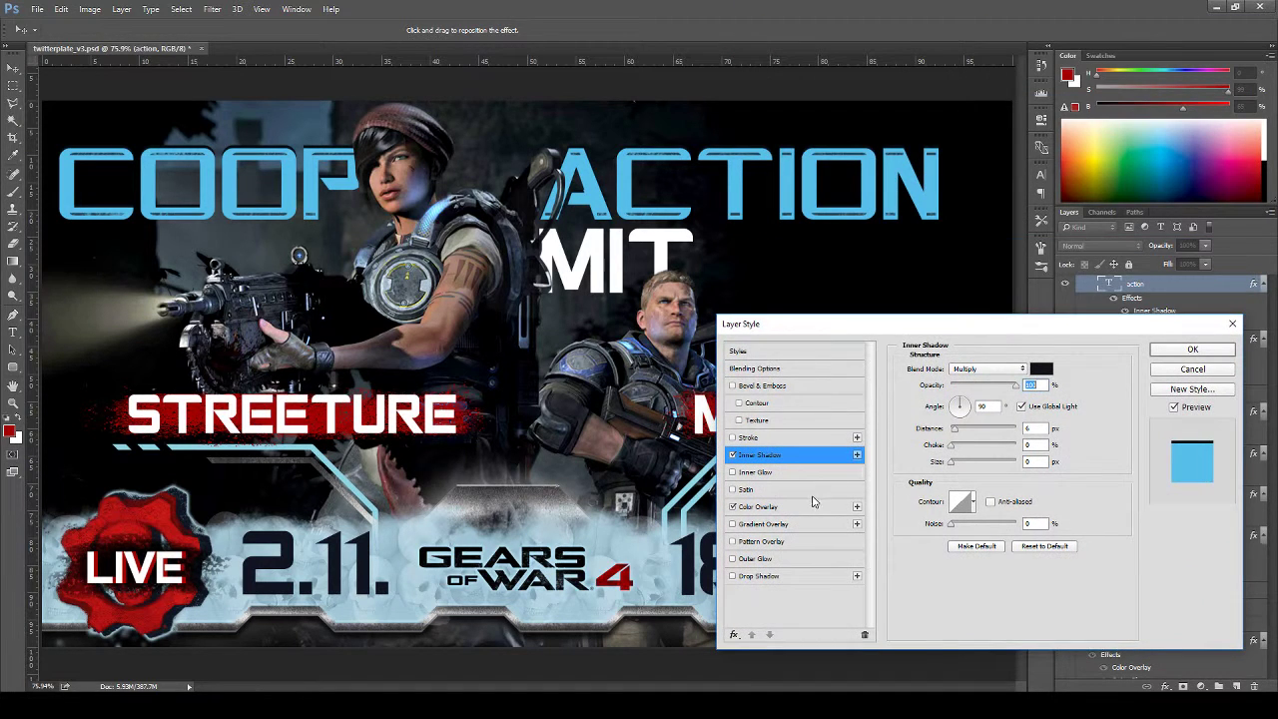
click(784, 564)
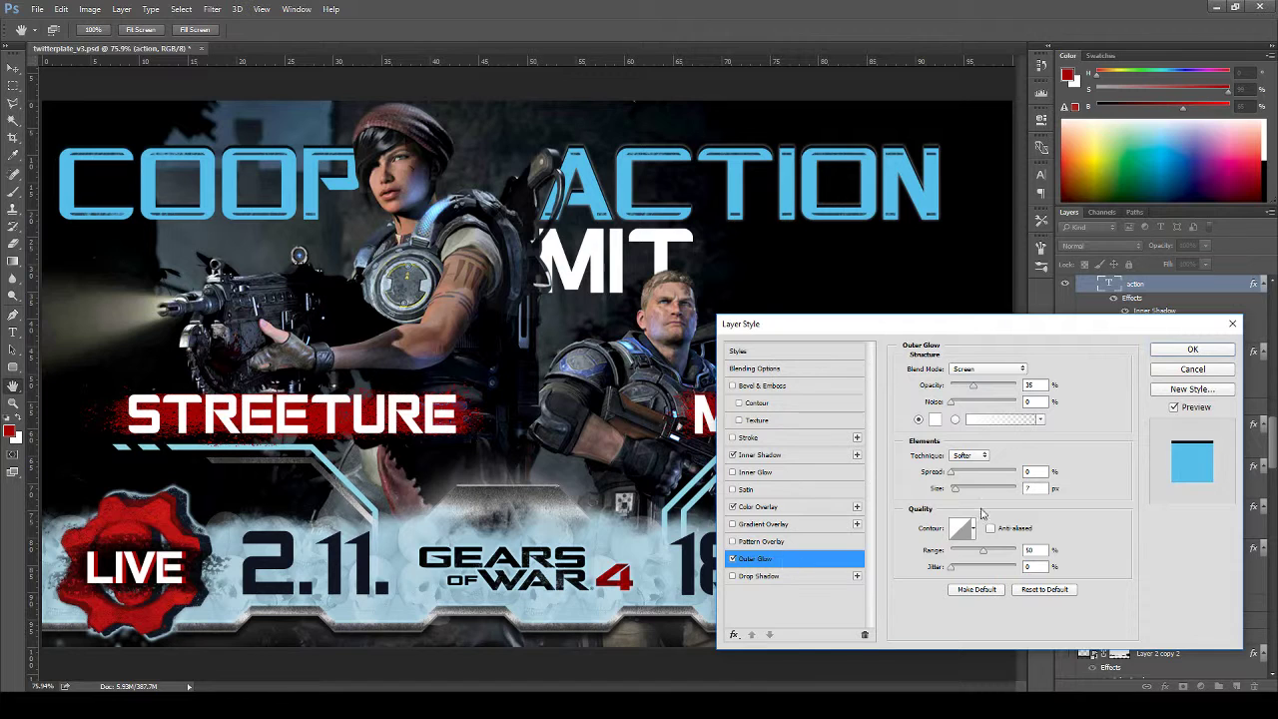
click(935, 420)
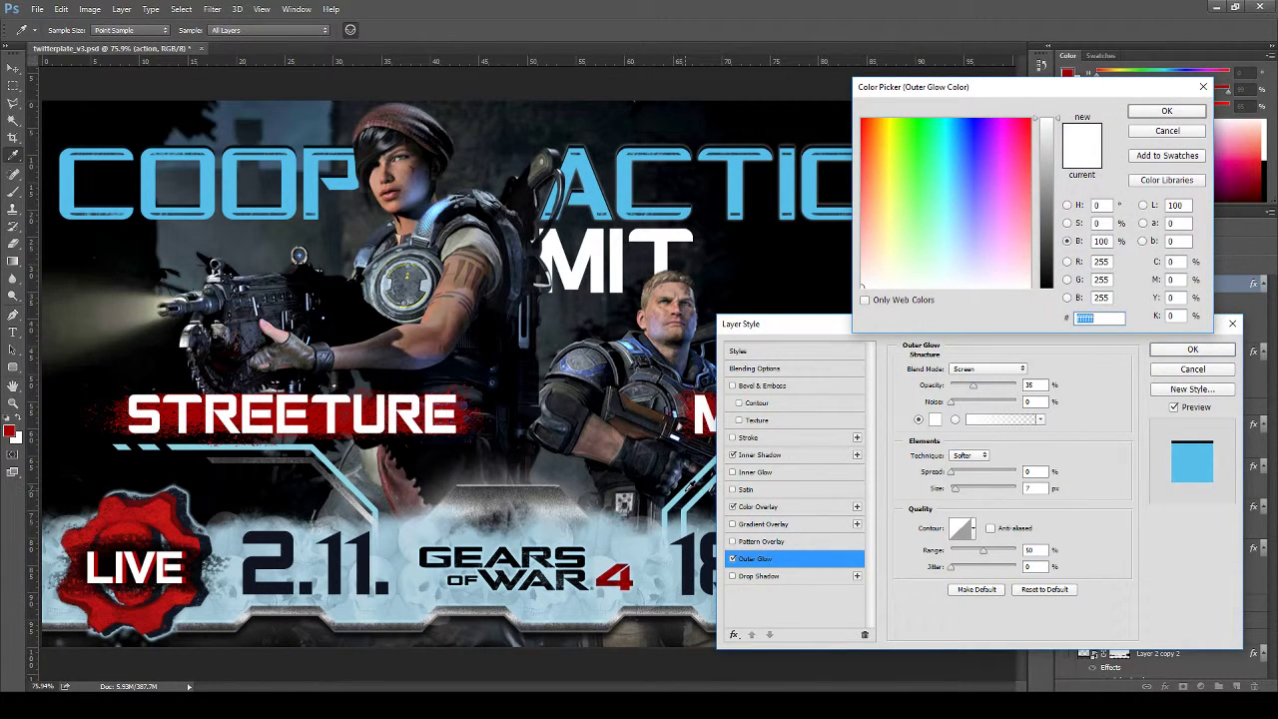
text(8dd4e3)
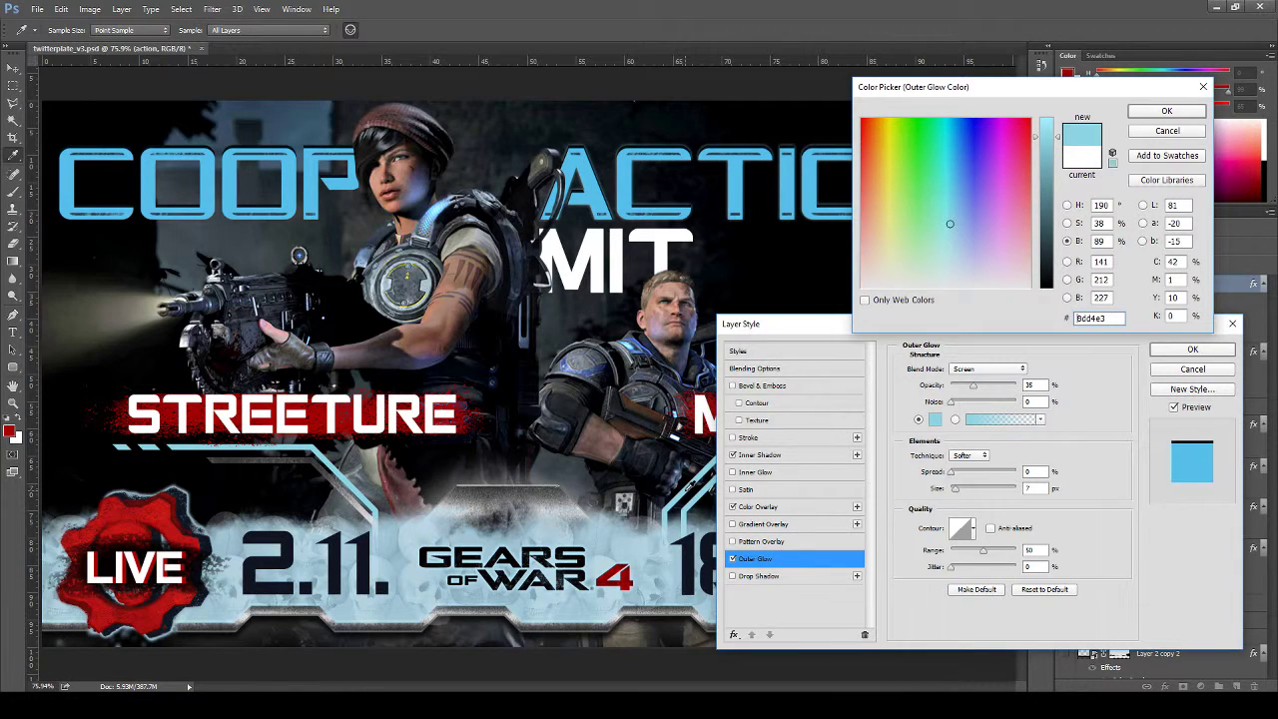
click(1150, 110)
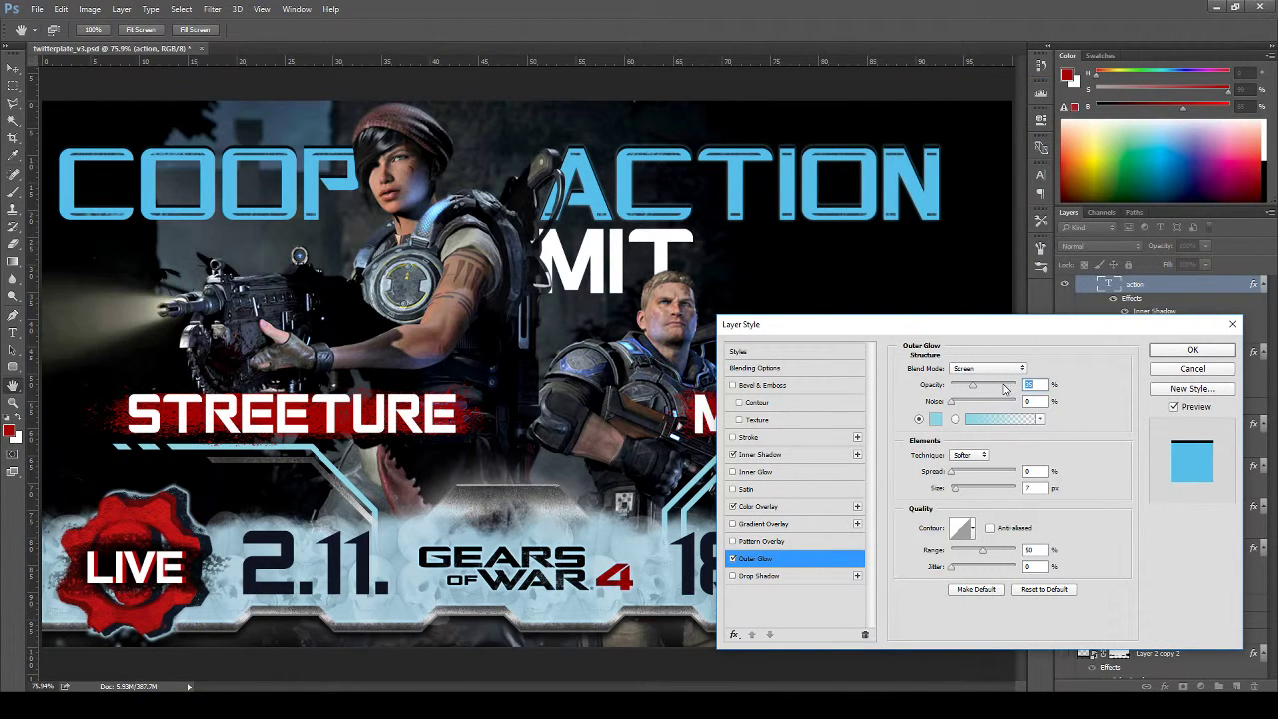
Enlarge the ACTION title's outer glow to 27 px, adjust its opacity and apply the layer style
drag(1005, 390, 979, 389)
drag(956, 489, 963, 493)
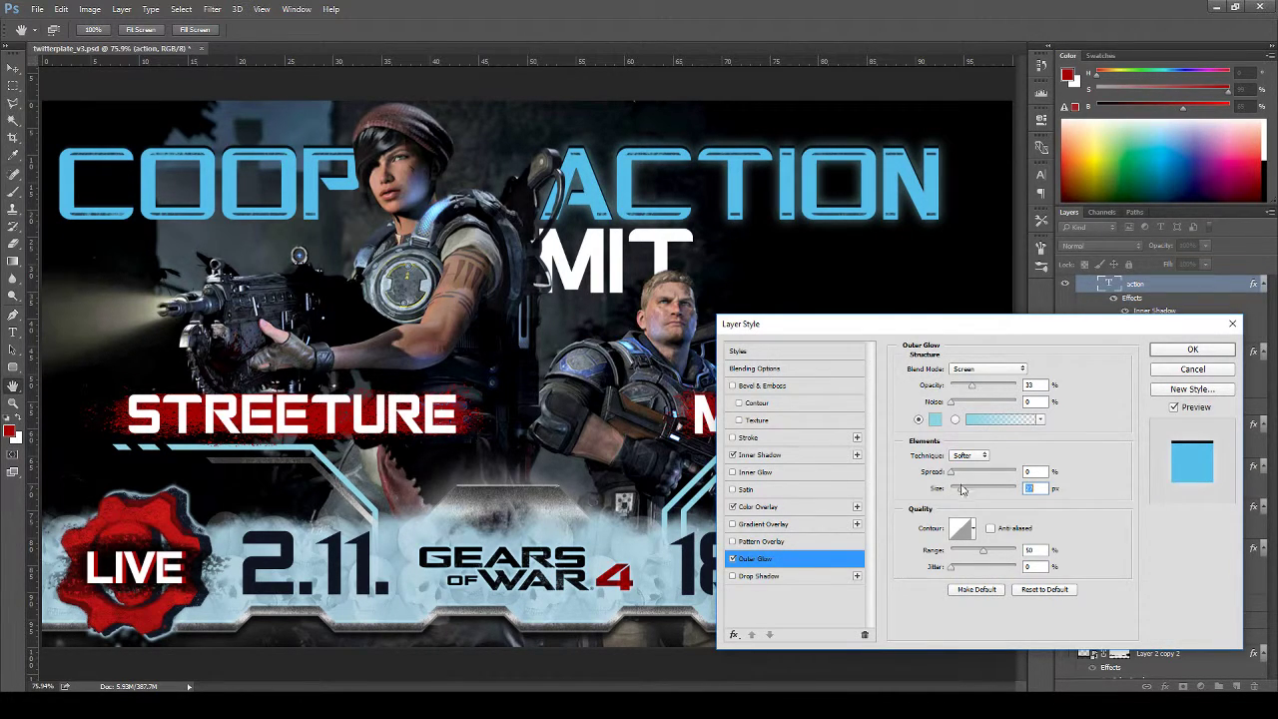
drag(962, 490, 949, 476)
drag(992, 390, 977, 390)
click(1166, 352)
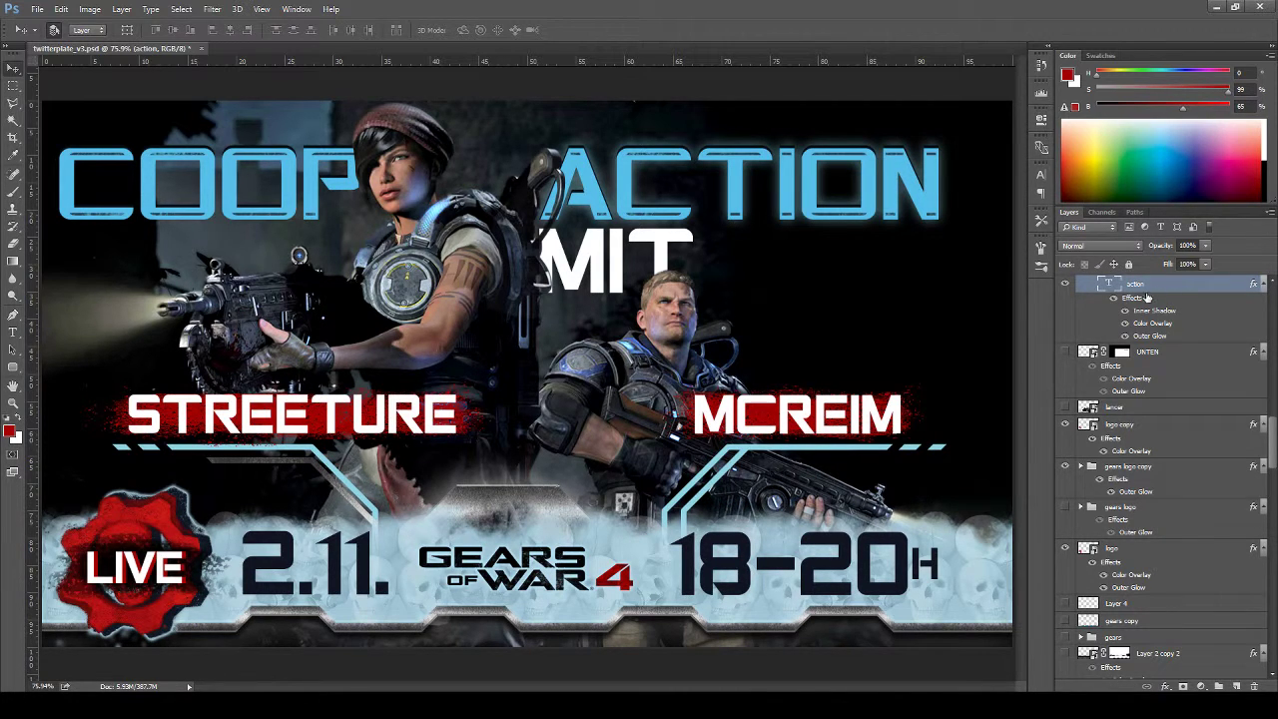
Compare the ACTION title with and without its Outer Glow, and the banner with and without the title
click(1124, 337)
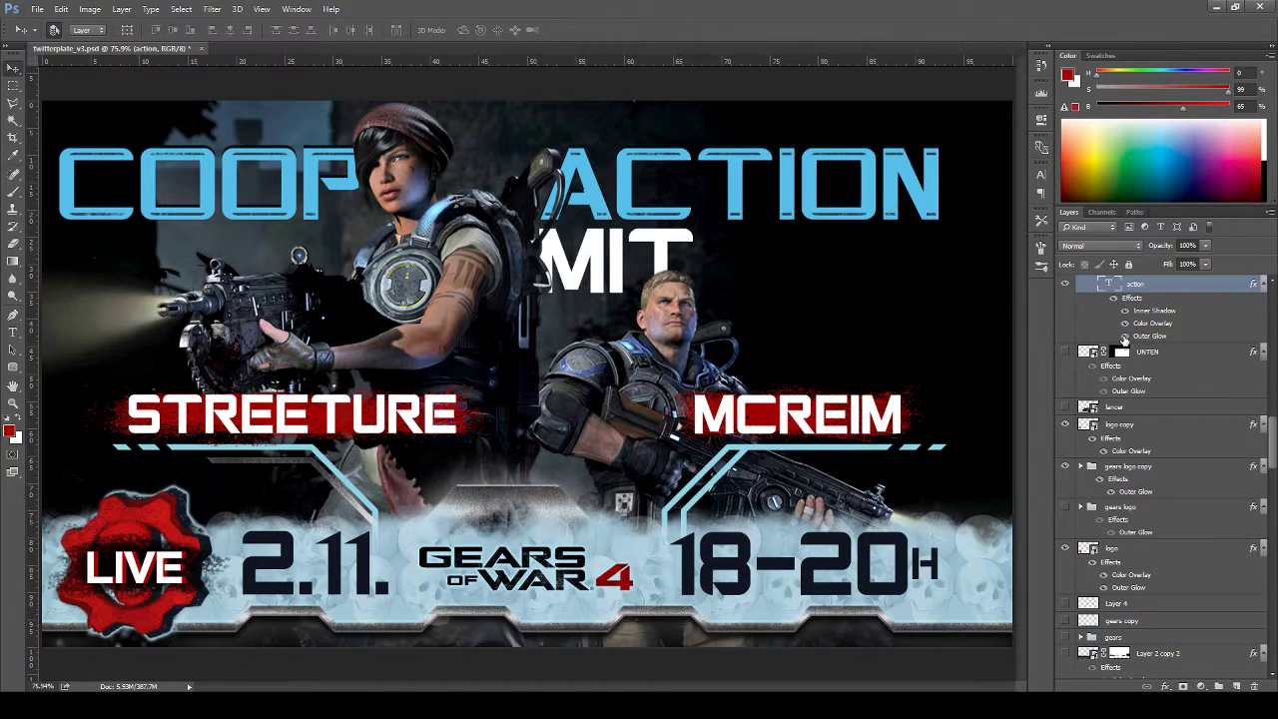
click(1124, 336)
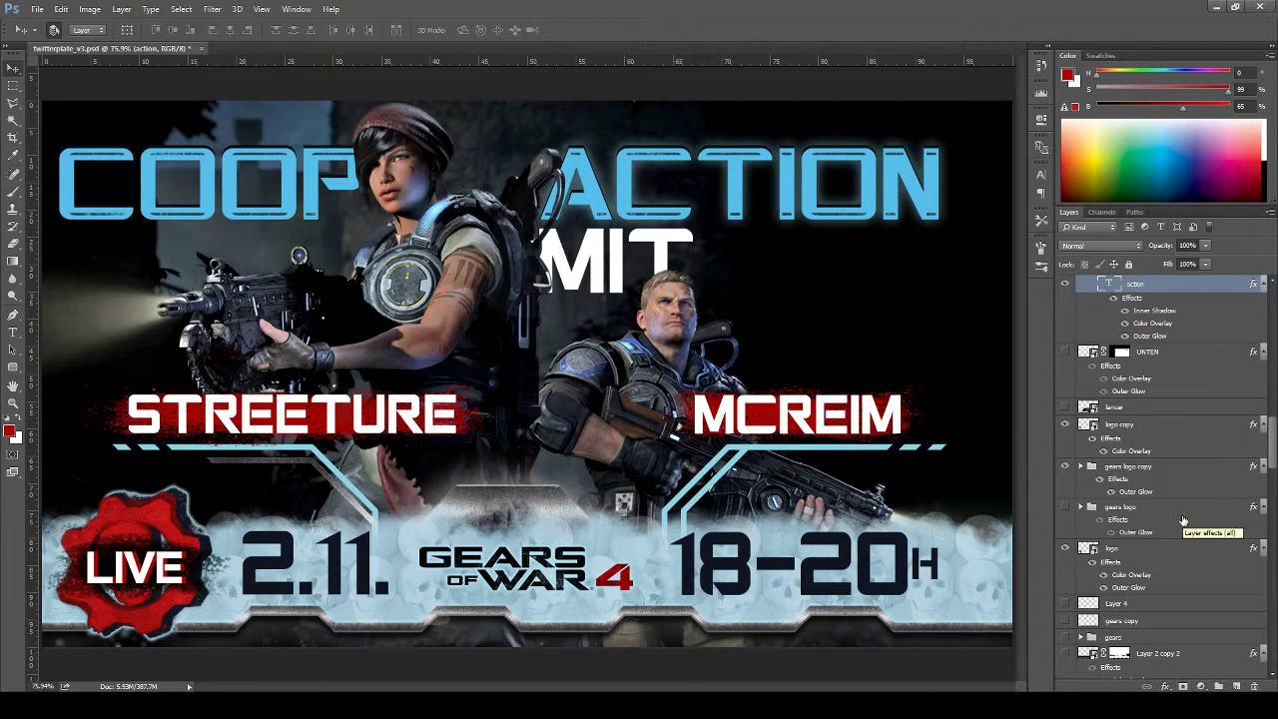
scroll(1182, 520, up, 3)
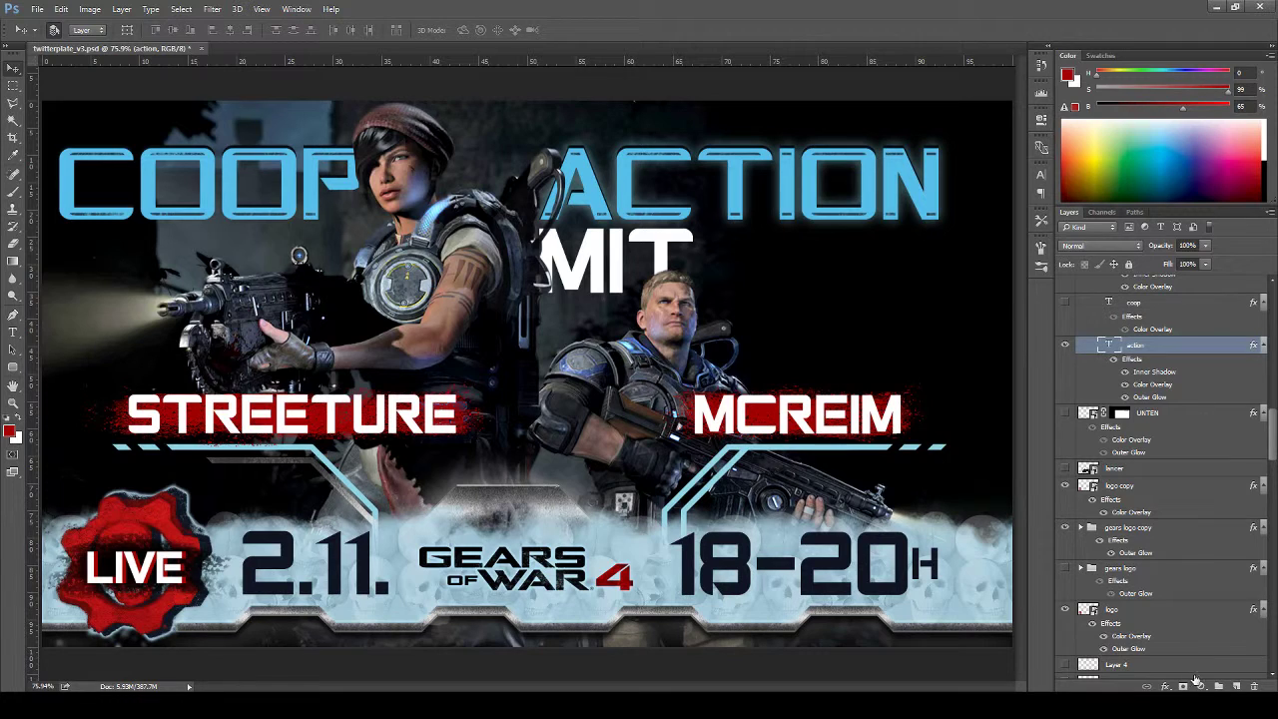
click(1065, 344)
click(1065, 345)
Duplicate the ACTION title layer, then turn off the original's Outer Glow and hide the original
key(ctrl+j)
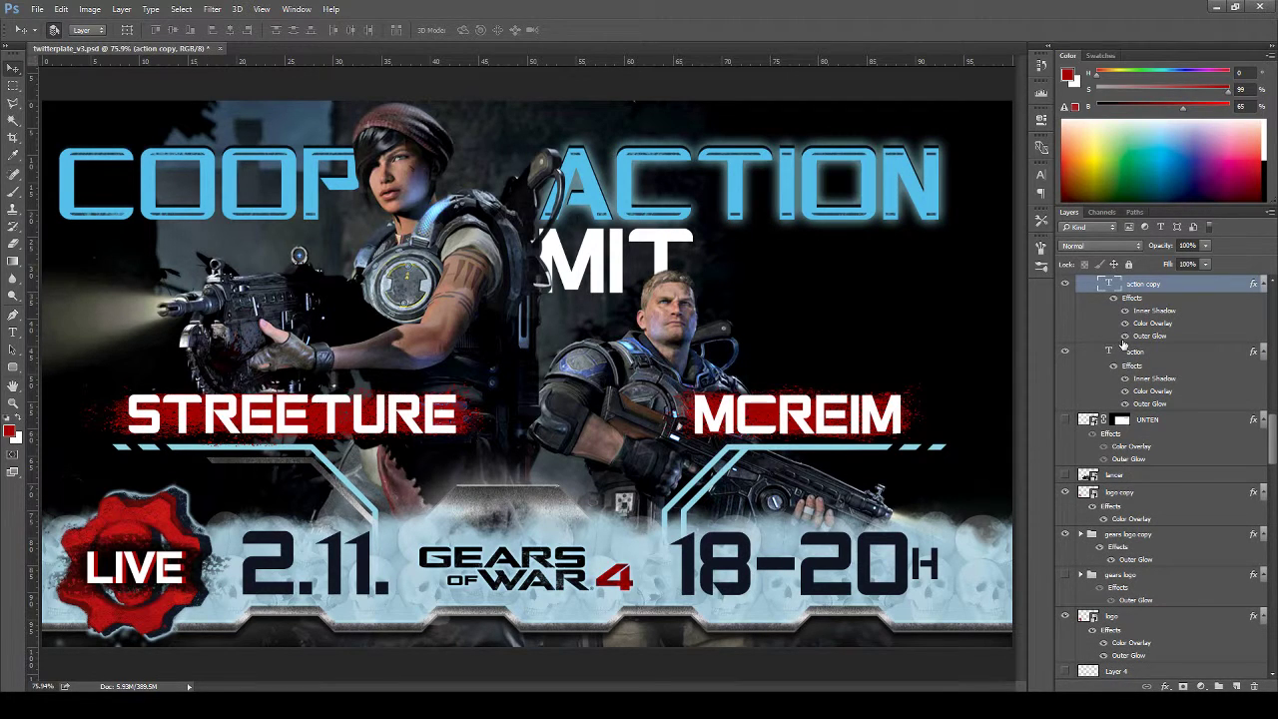
click(1125, 403)
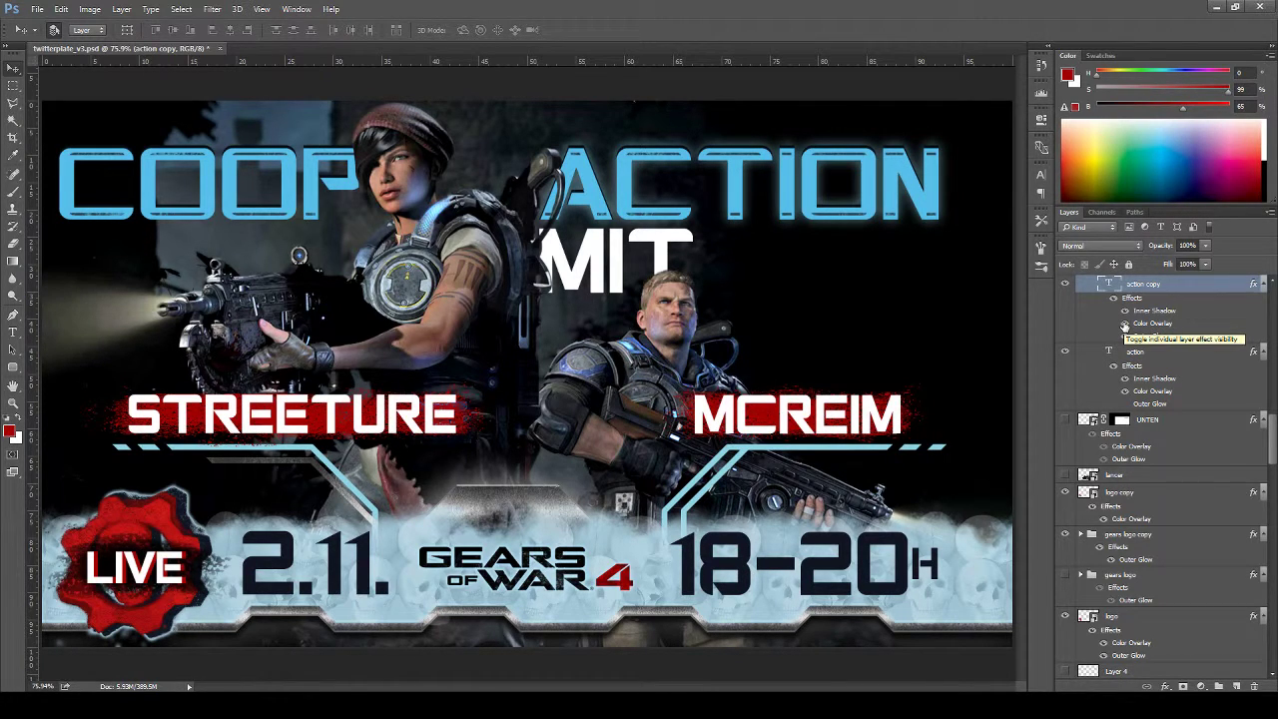
key(m)
click(1065, 352)
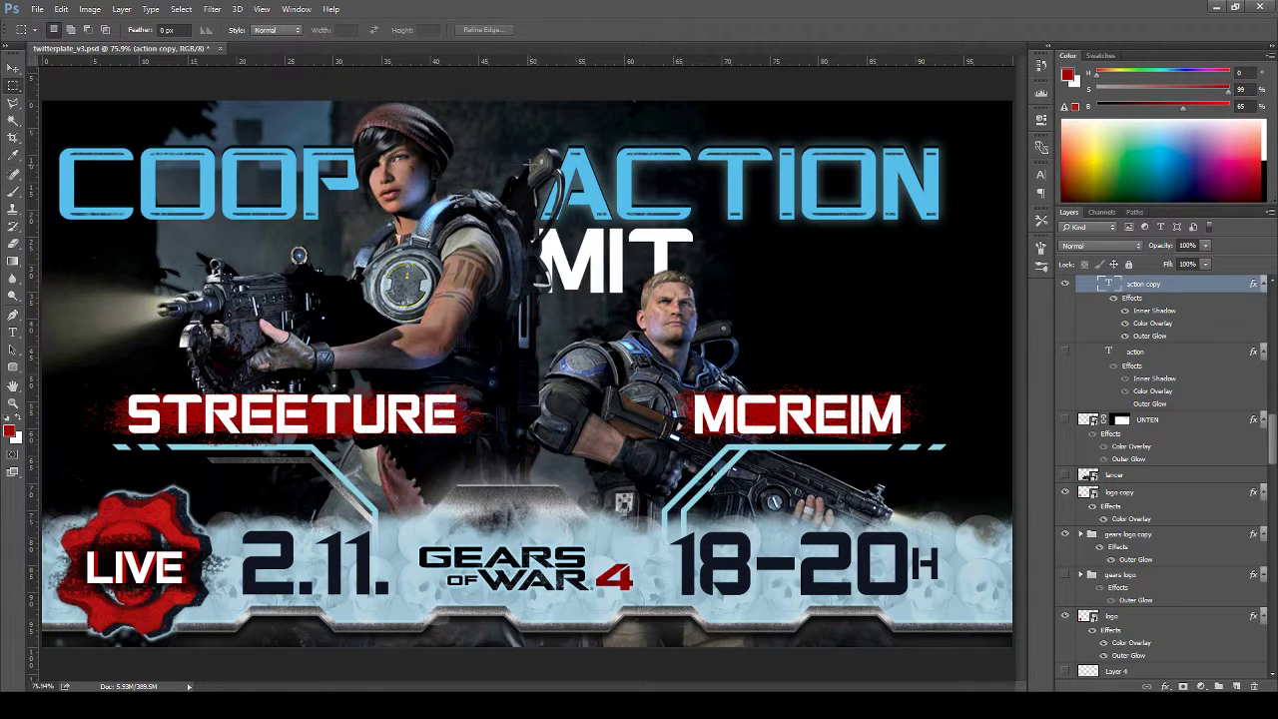
Mask the ACTION copy to a rectangular selection across the letters and turn off its Outer Glow
drag(528, 160, 958, 216)
click(1184, 687)
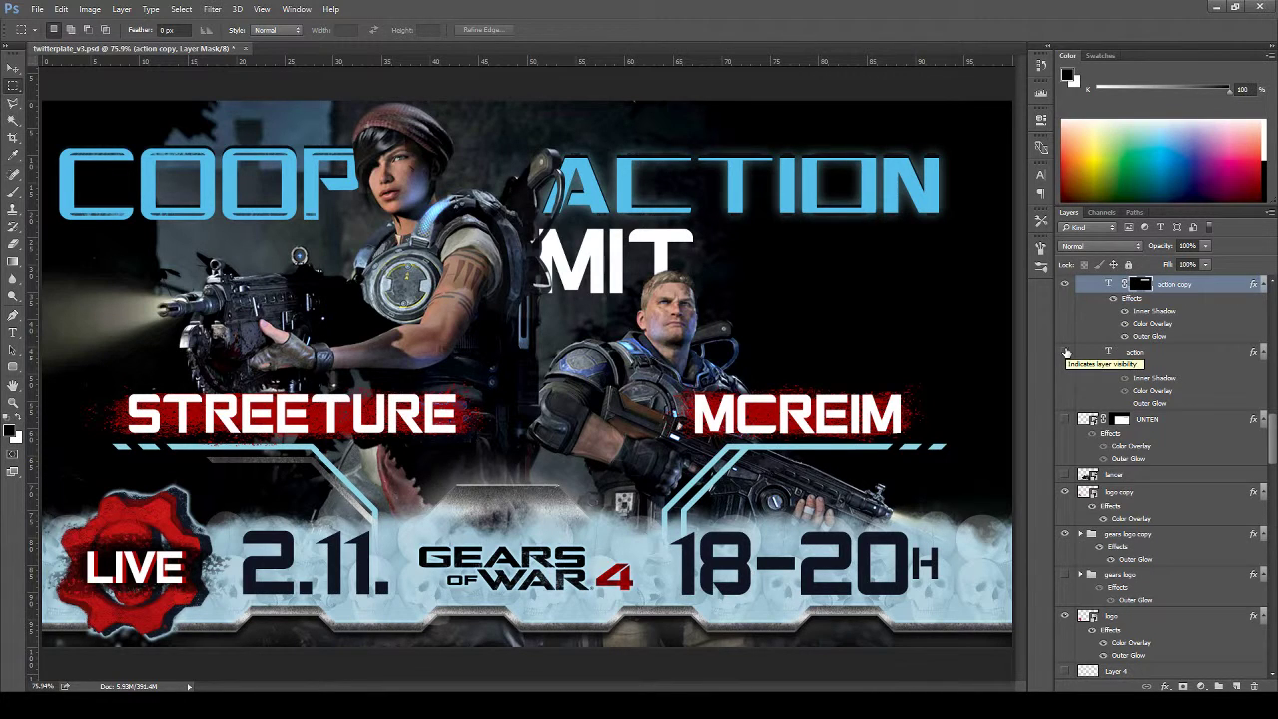
click(1113, 299)
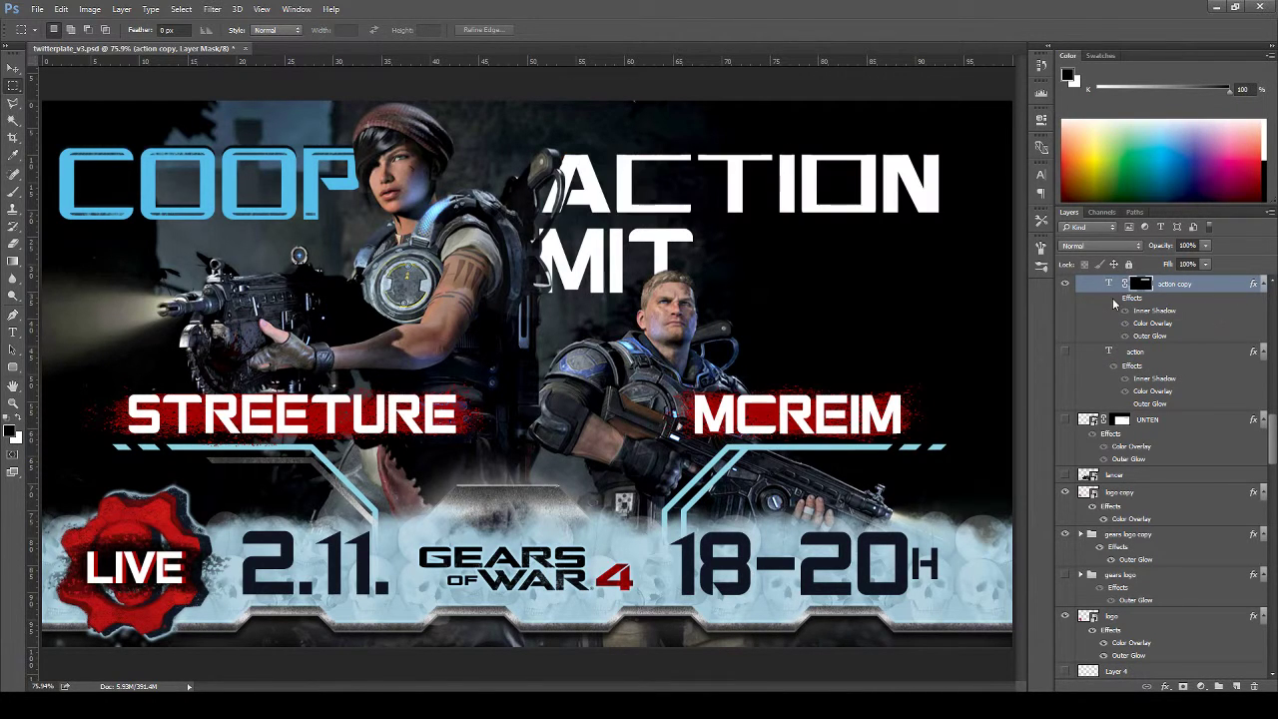
click(1113, 298)
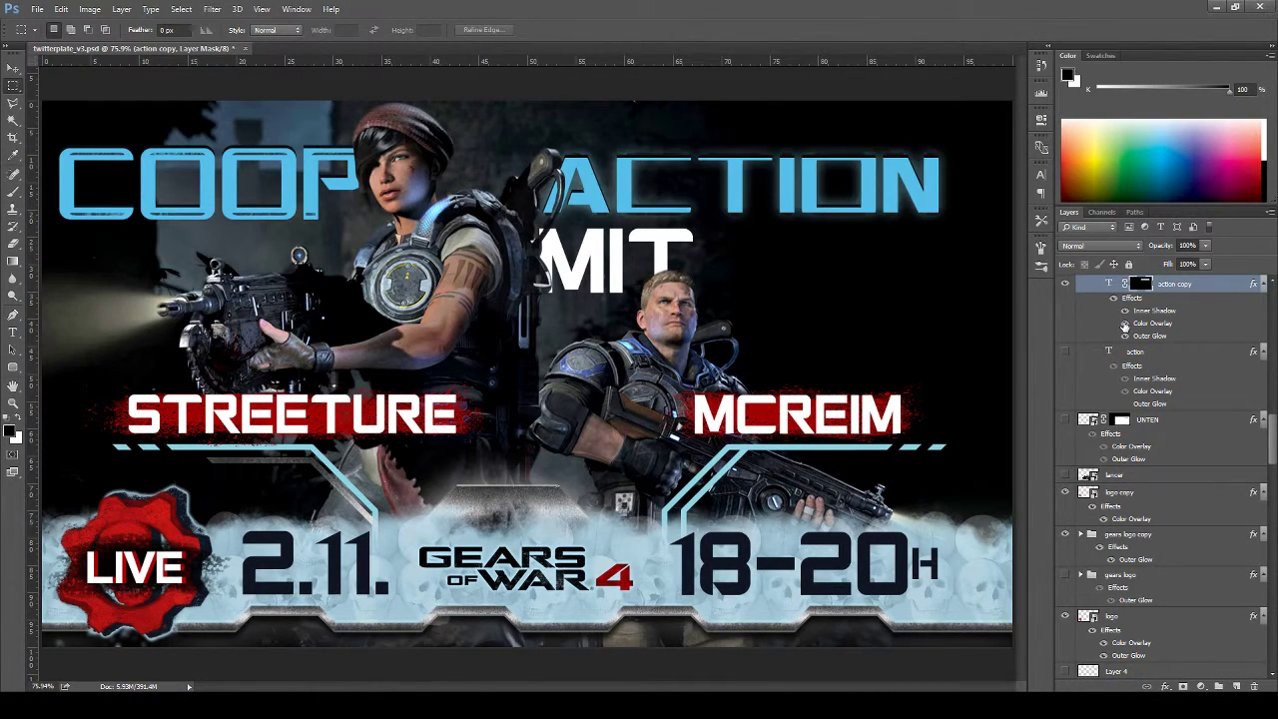
click(1125, 324)
click(1125, 336)
click(1126, 323)
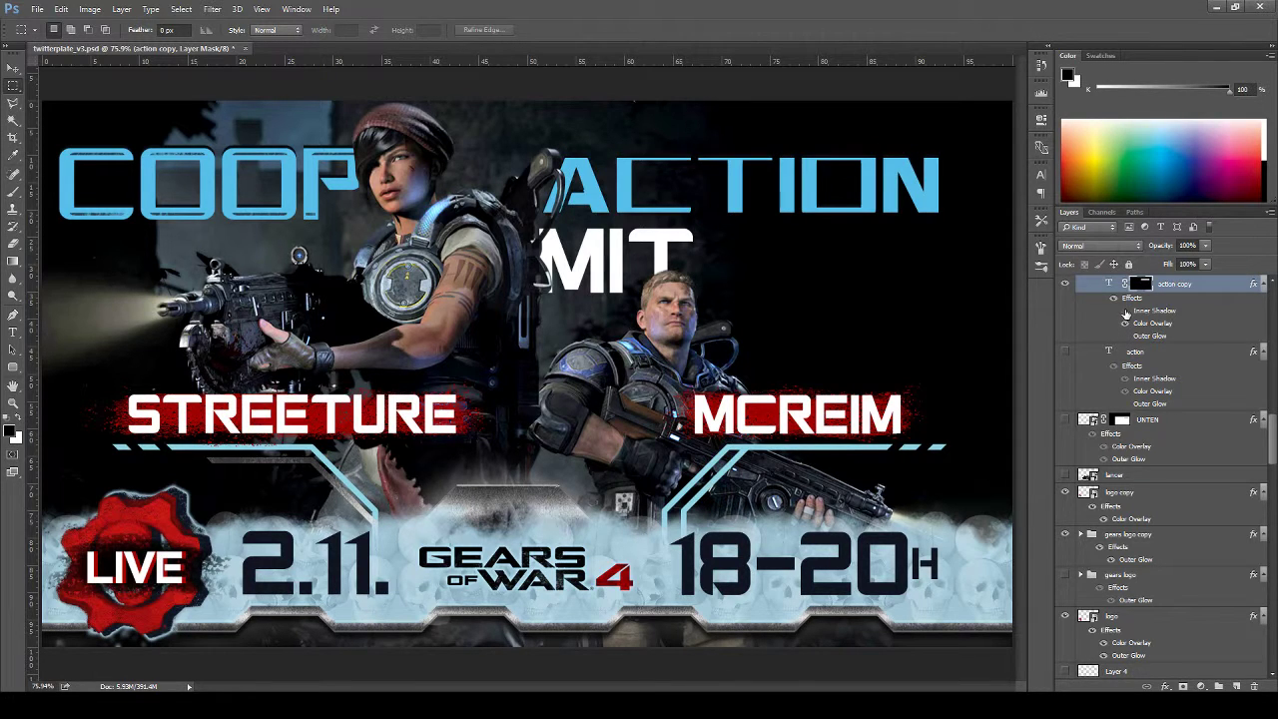
click(1125, 311)
click(1125, 310)
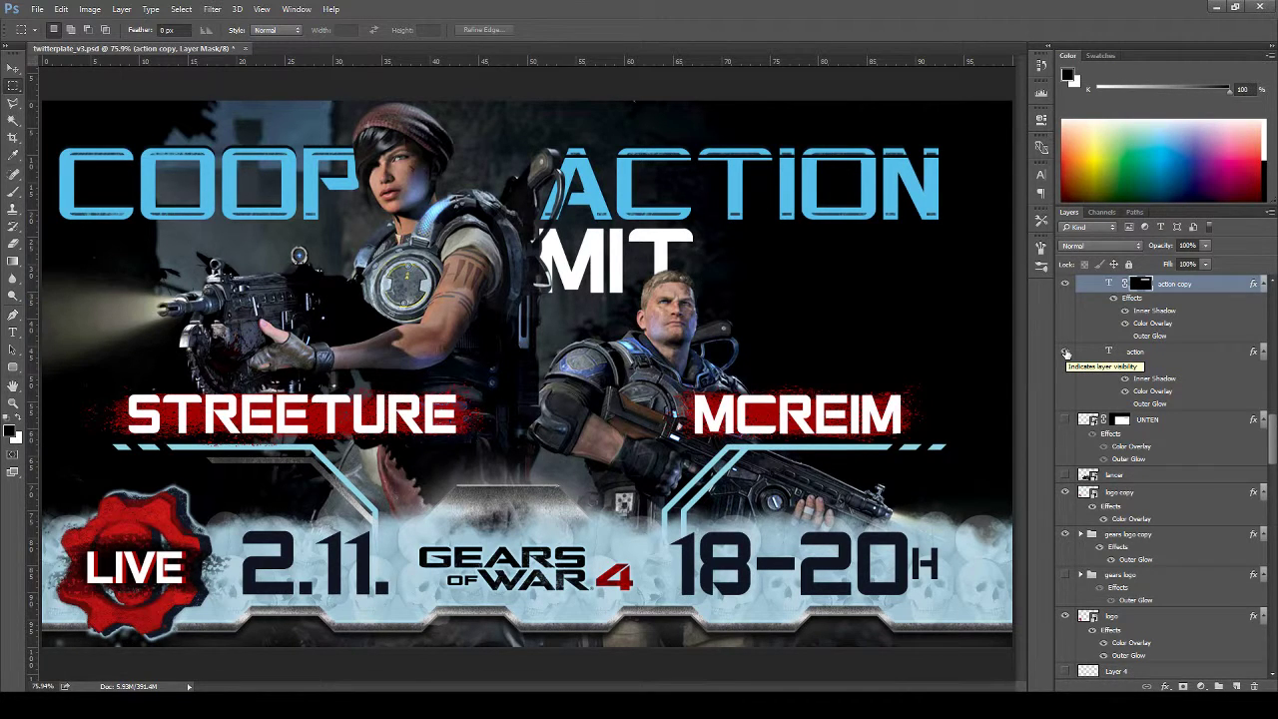
Show the original ACTION layer with its Outer Glow again and delete the masked copy
click(1065, 352)
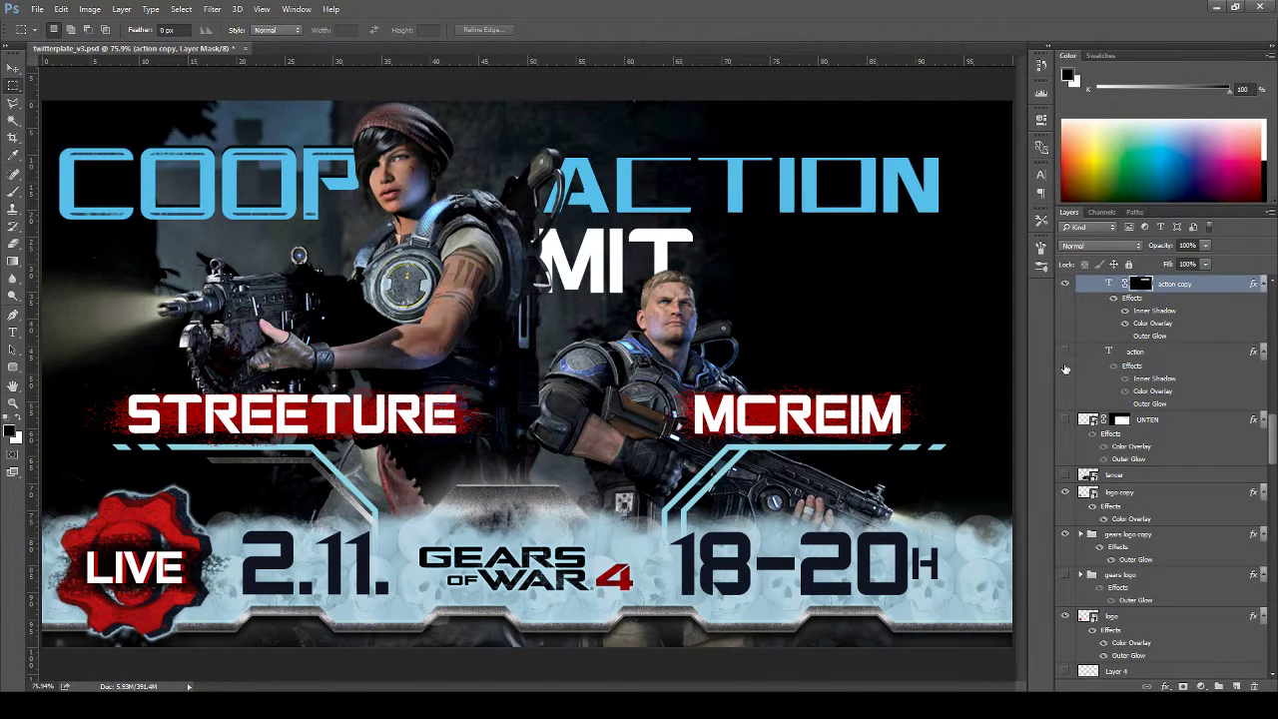
click(1065, 353)
click(1064, 284)
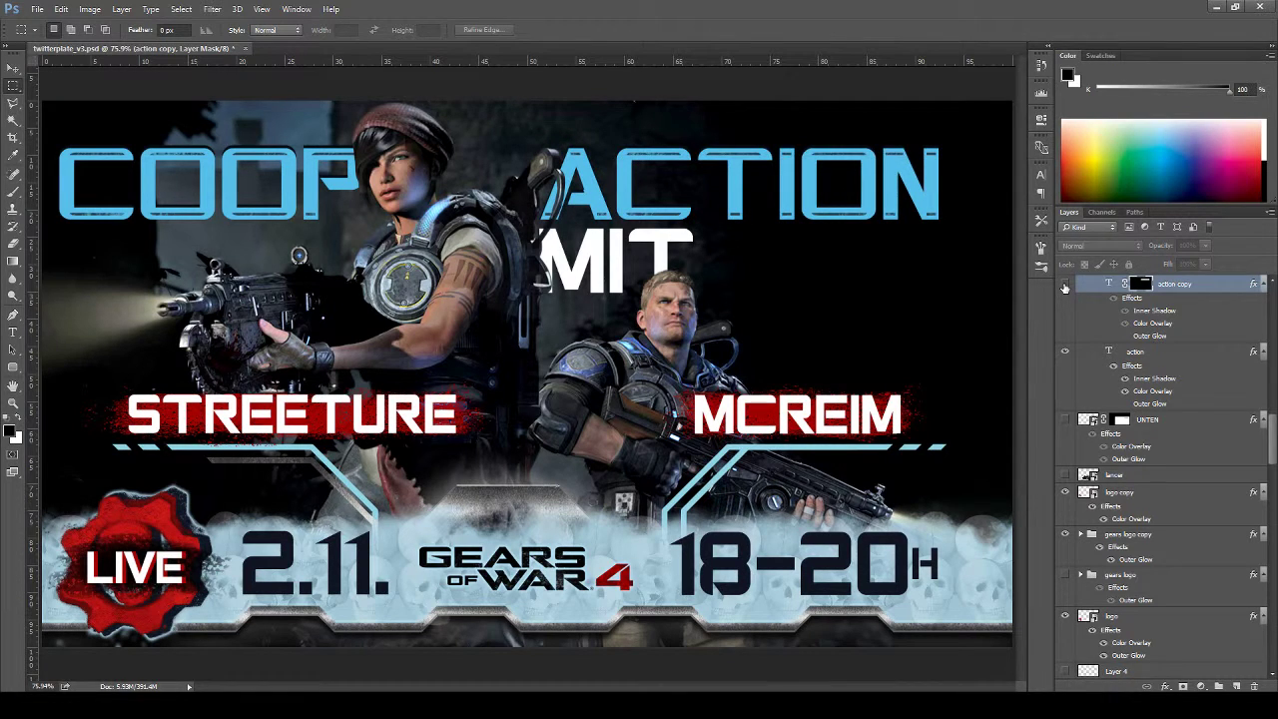
click(1125, 404)
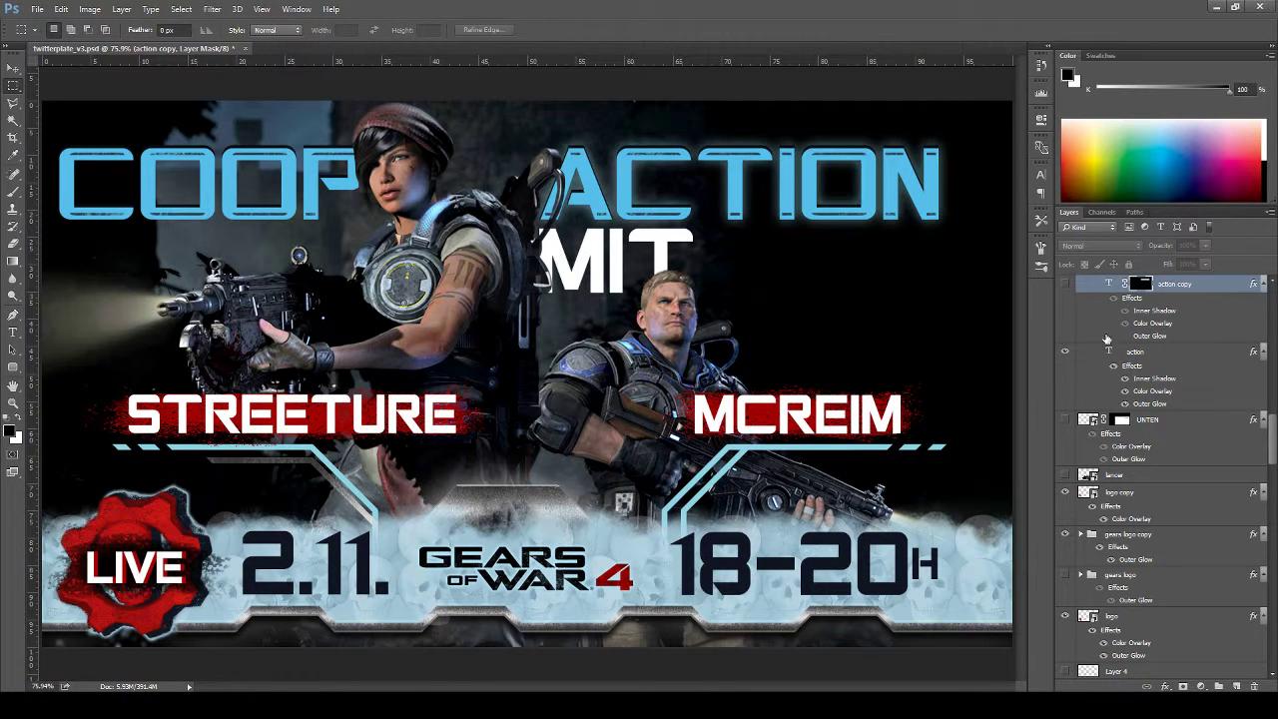
click(1065, 285)
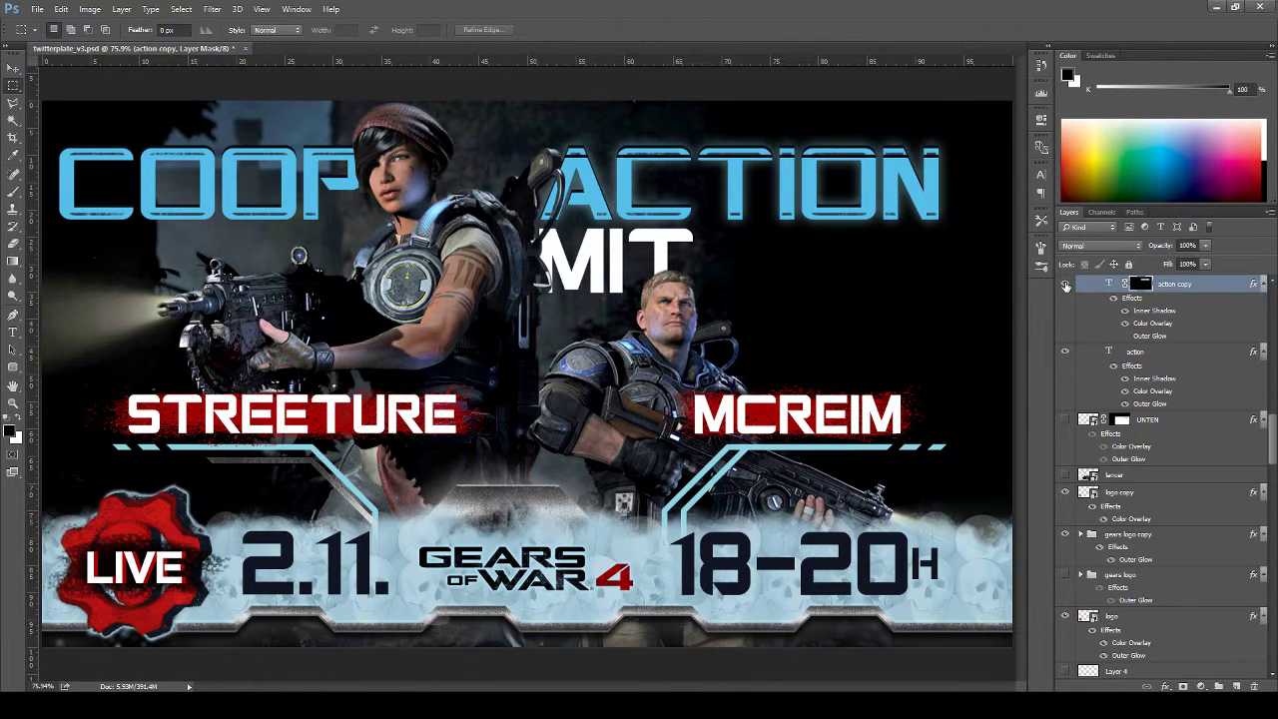
click(1065, 285)
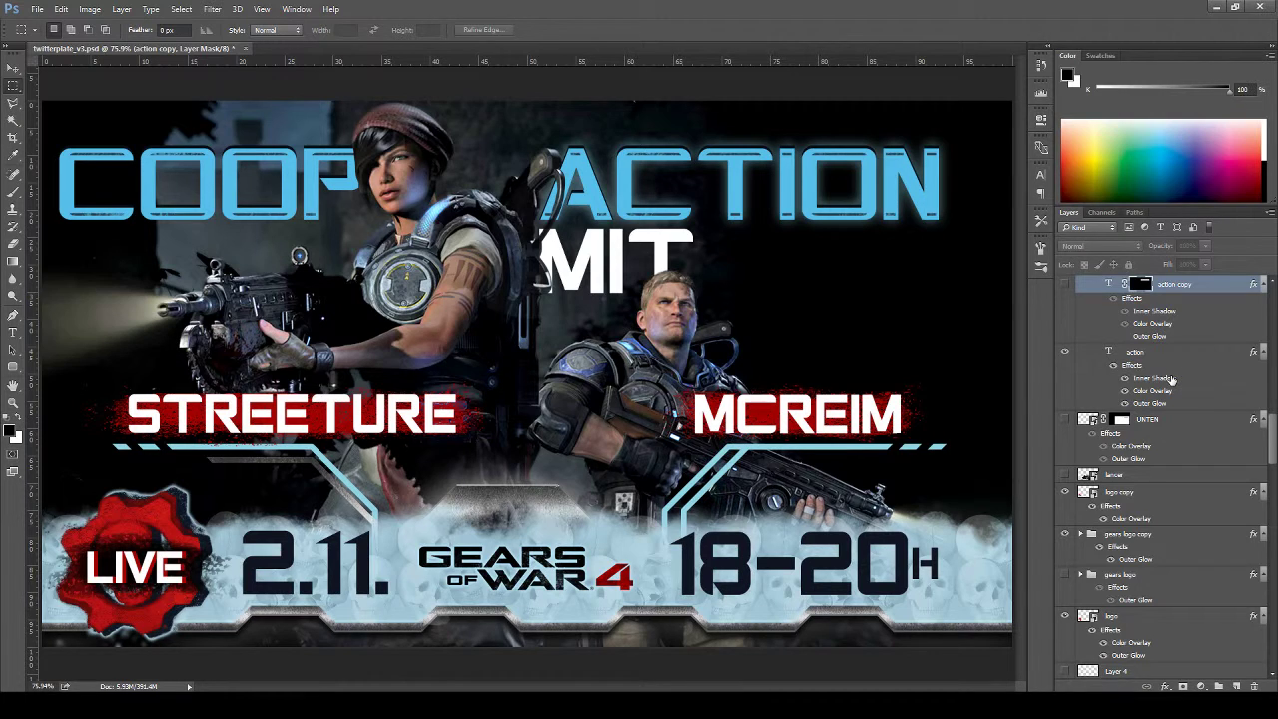
key(Delete)
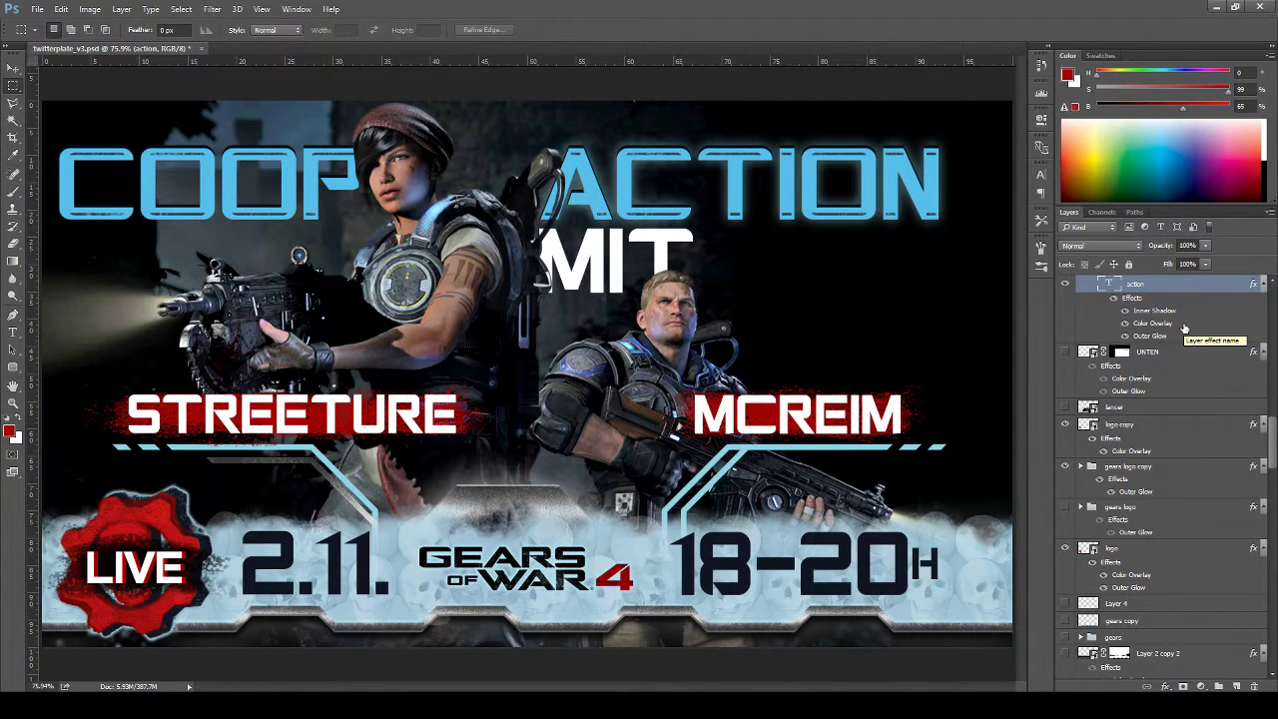
Set the ACTION title's Outer Glow to Normal blending, 59% opacity, 10 px size and 5% spread
click(1125, 336)
click(1125, 336)
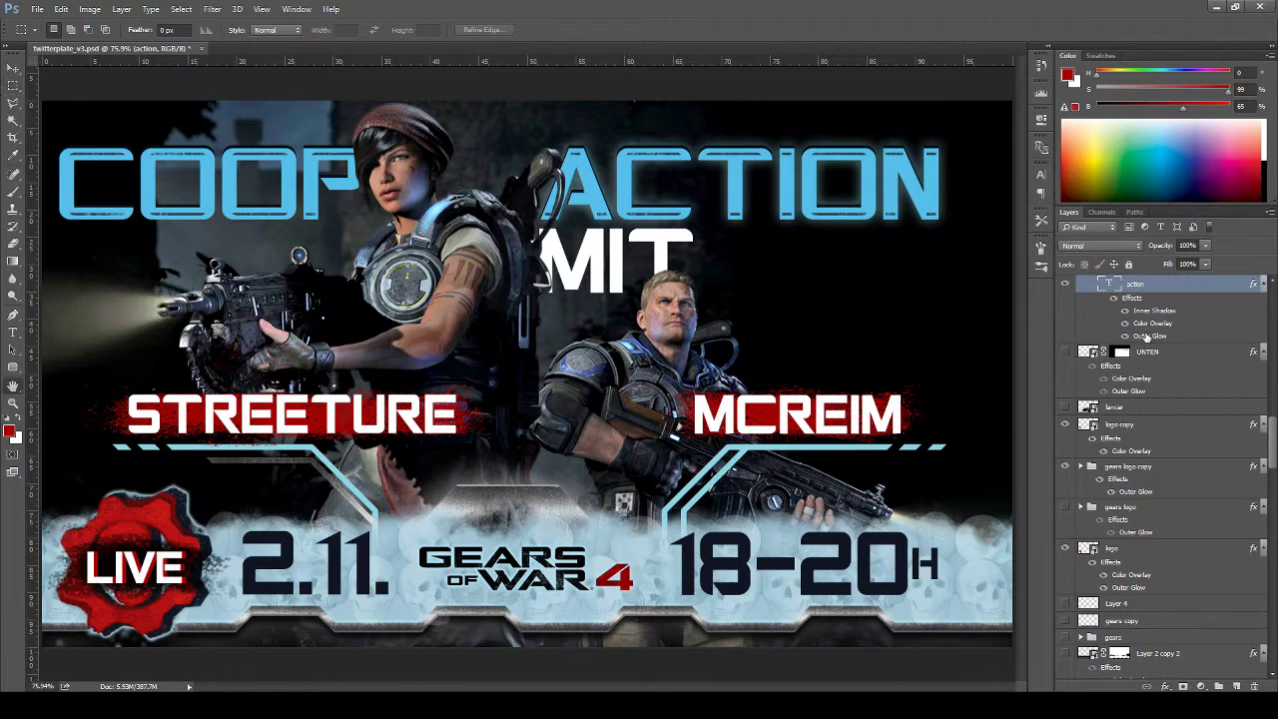
double_click(1148, 336)
mouse_move(972, 386)
mouse_down()
mouse_move(998, 389)
mouse_move(984, 388)
mouse_up()
click(987, 368)
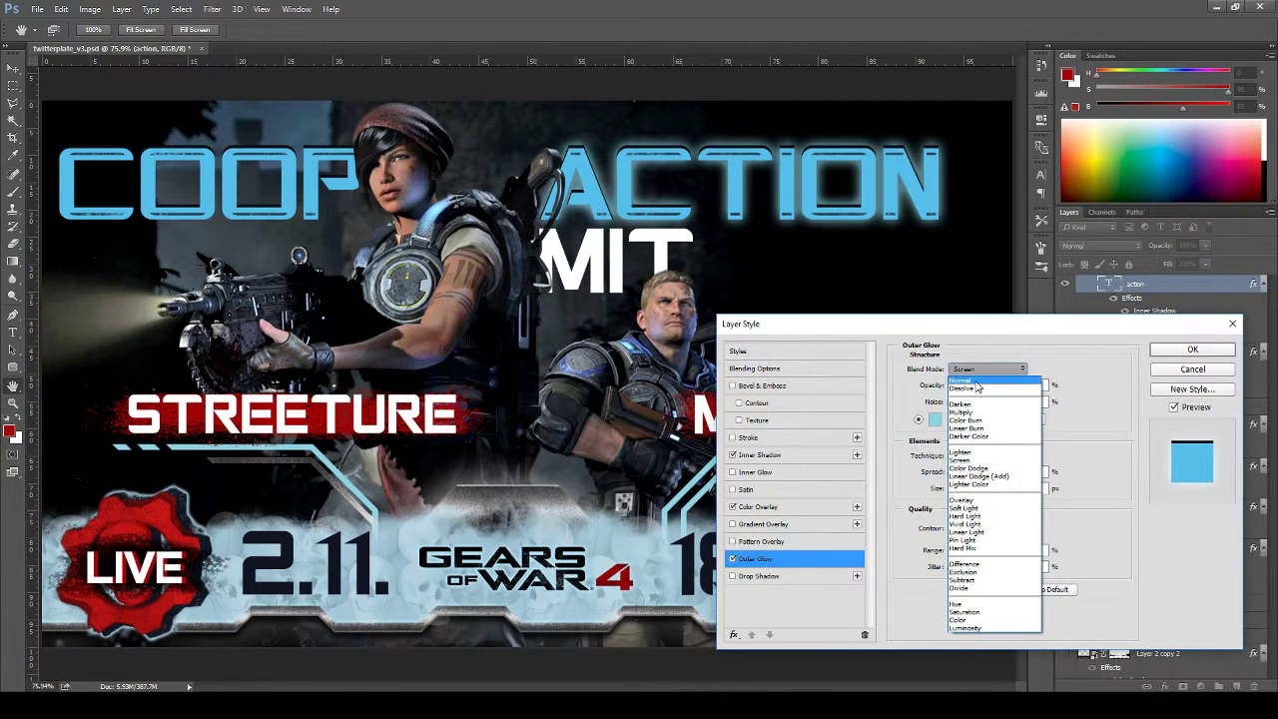
click(974, 370)
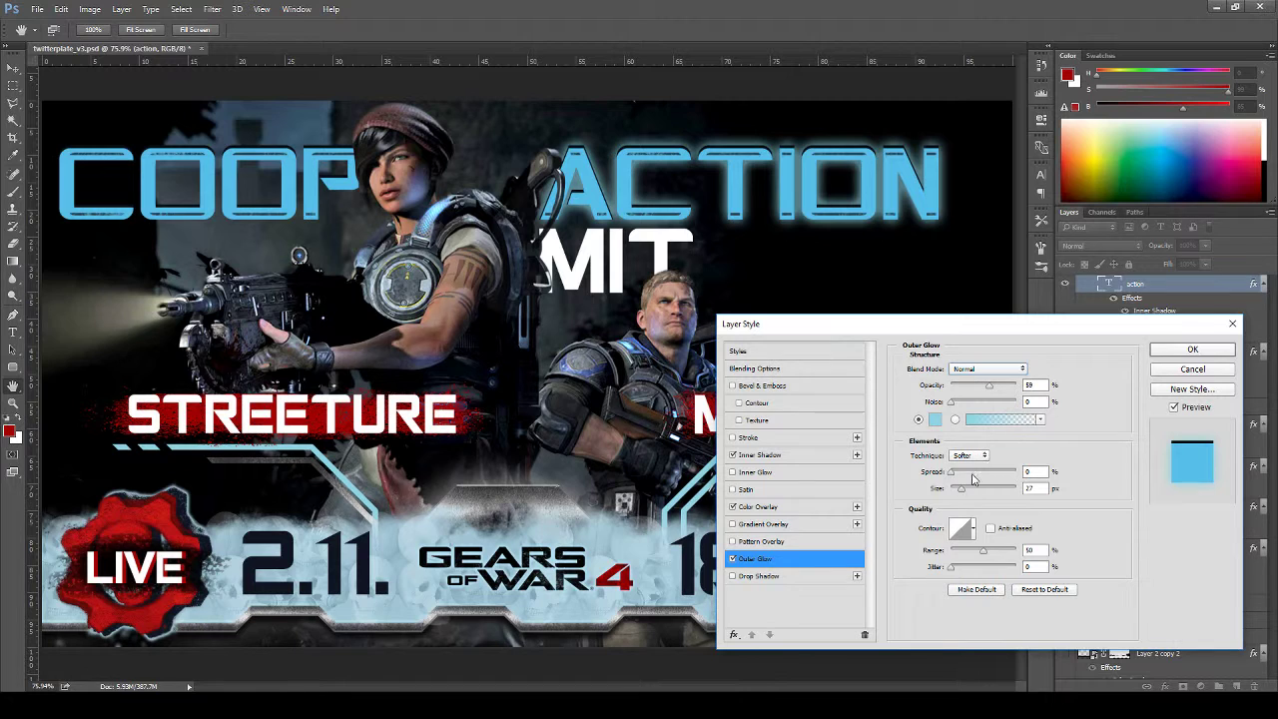
drag(961, 492, 959, 492)
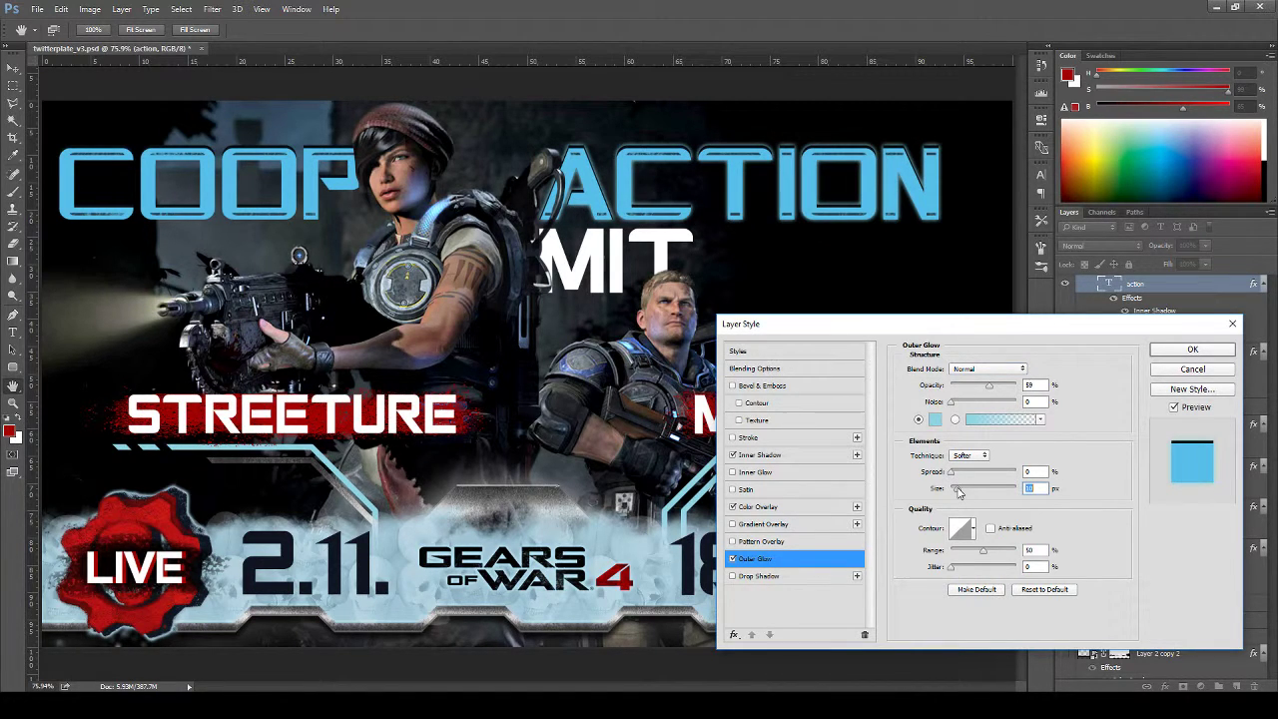
click(954, 472)
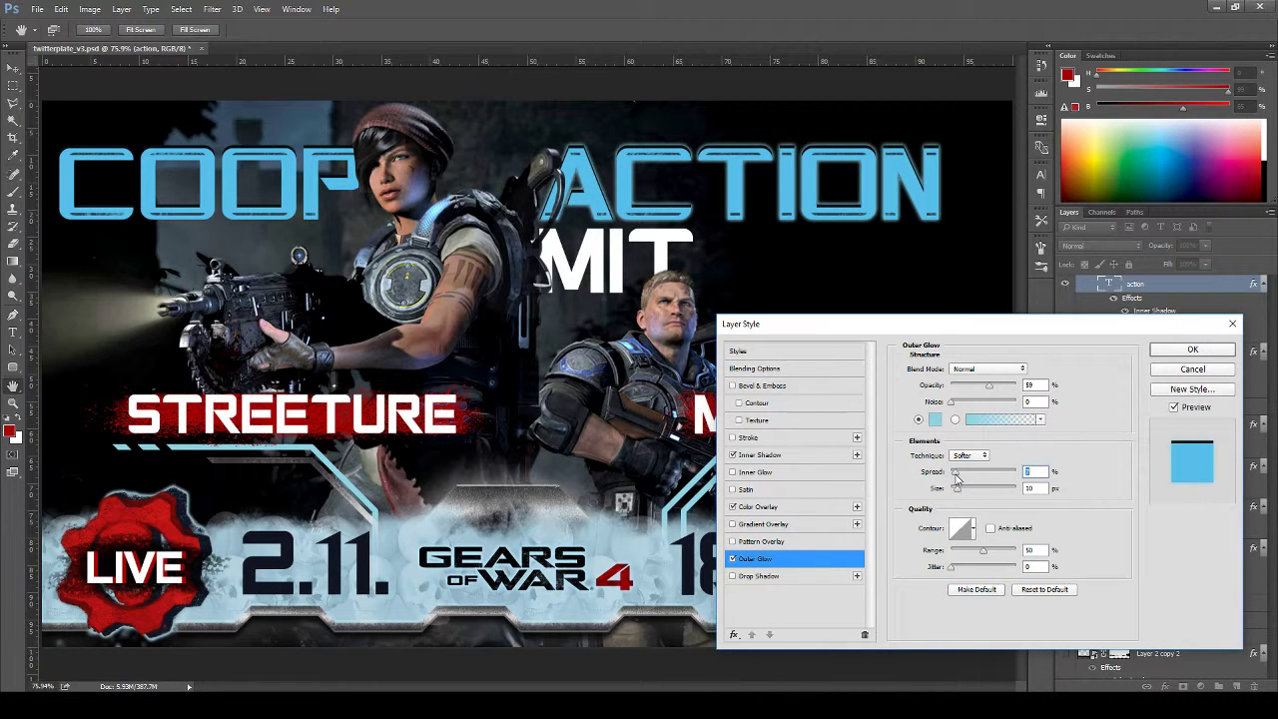
Change the ACTION title's Outer Glow to Screen blending and reduce its opacity to about 22%
click(995, 373)
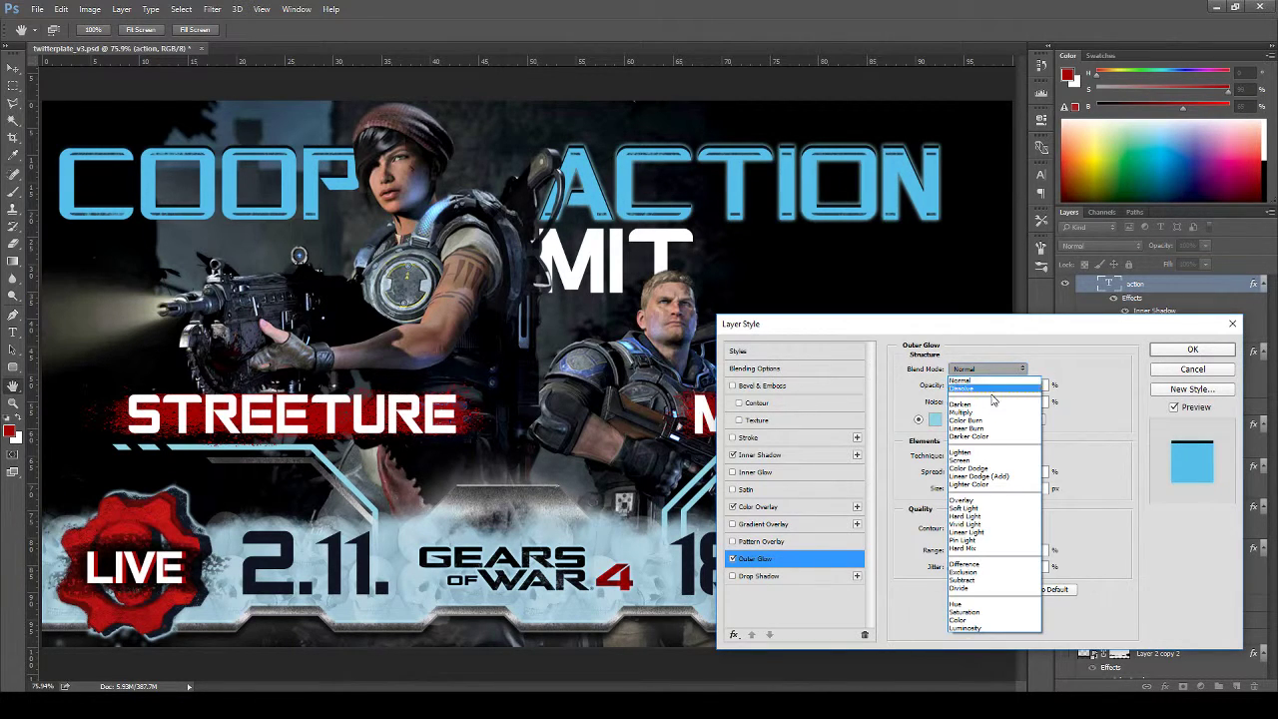
click(963, 500)
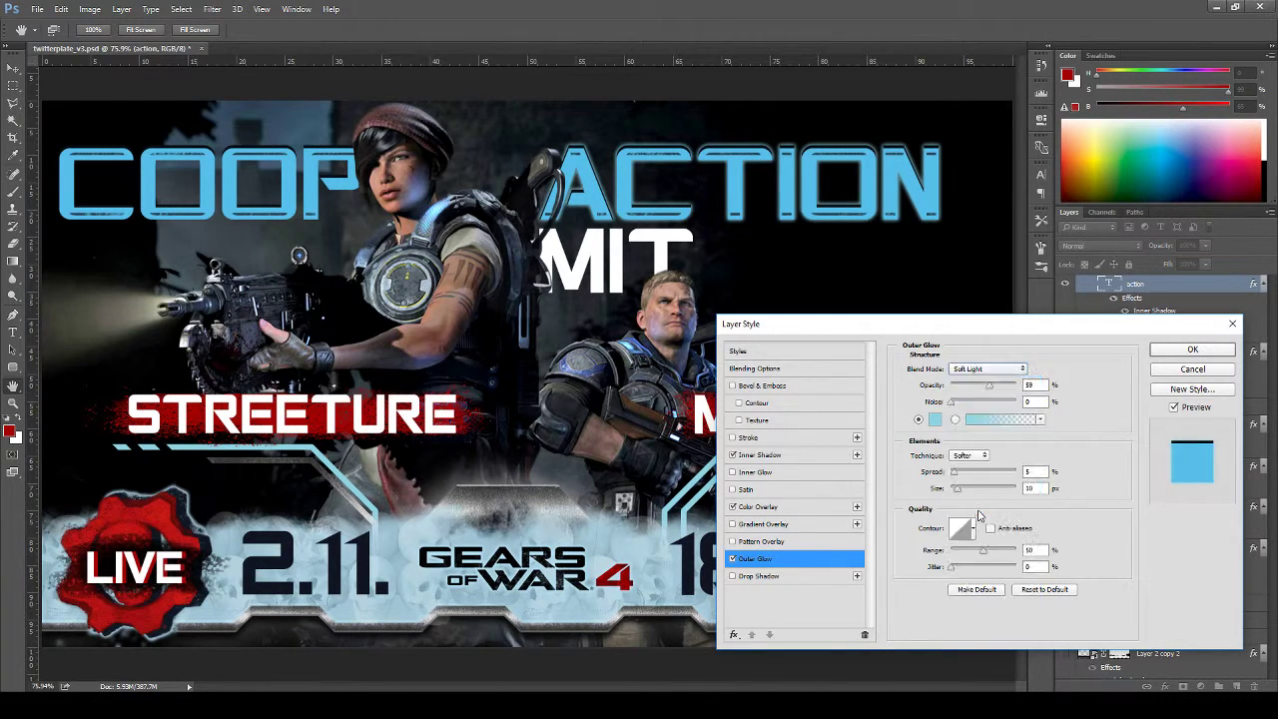
scroll(994, 372, up, 1)
scroll(994, 373, up, 2)
scroll(993, 372, down, 1)
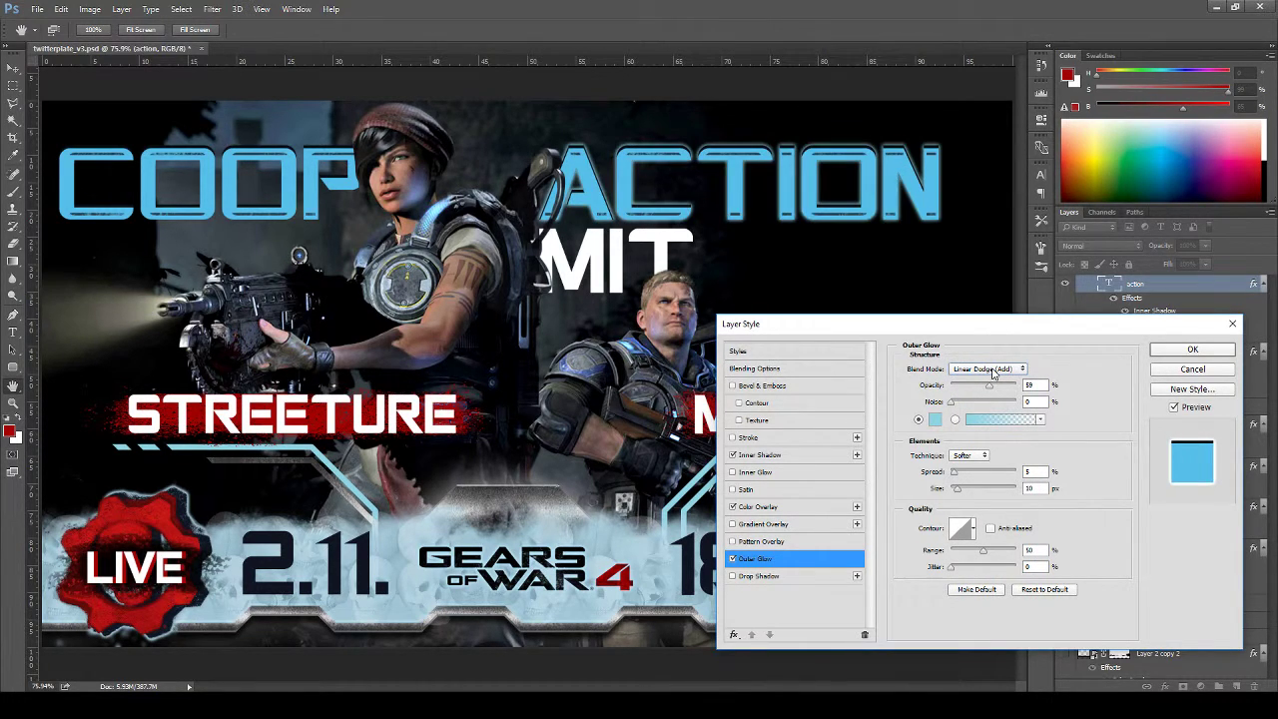
scroll(993, 373, up, 2)
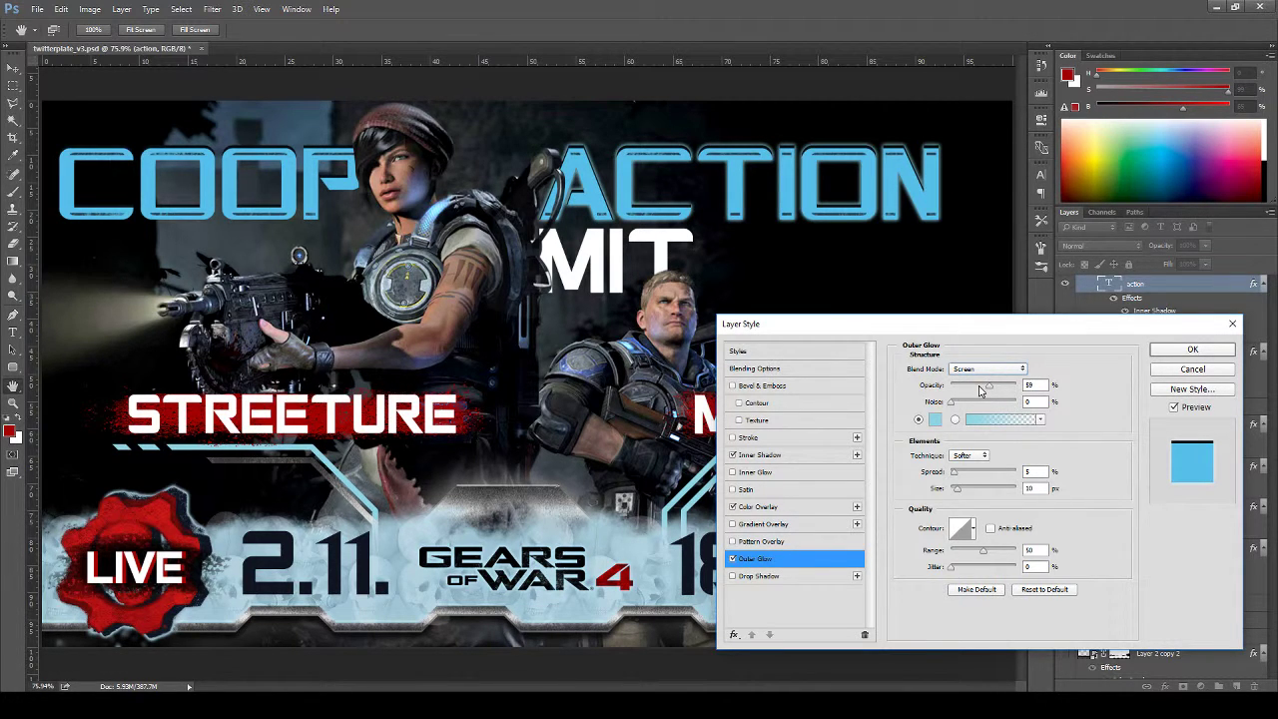
drag(980, 389, 968, 389)
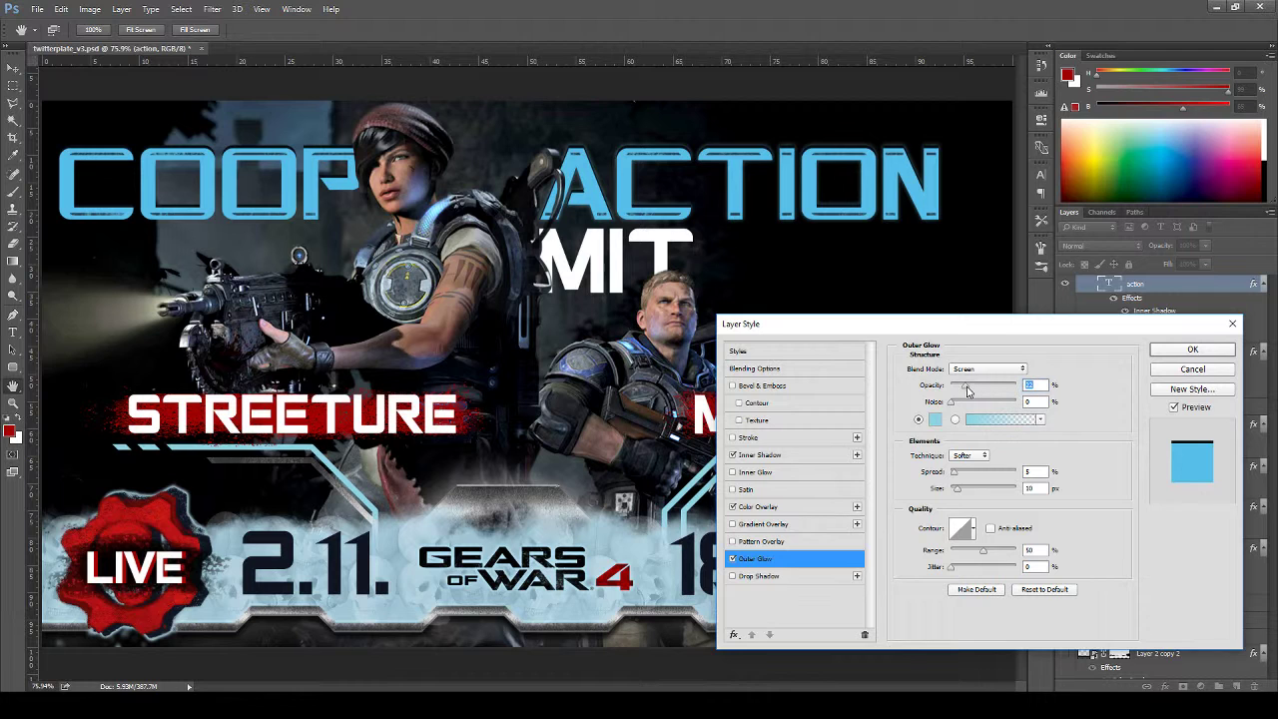
key(Return)
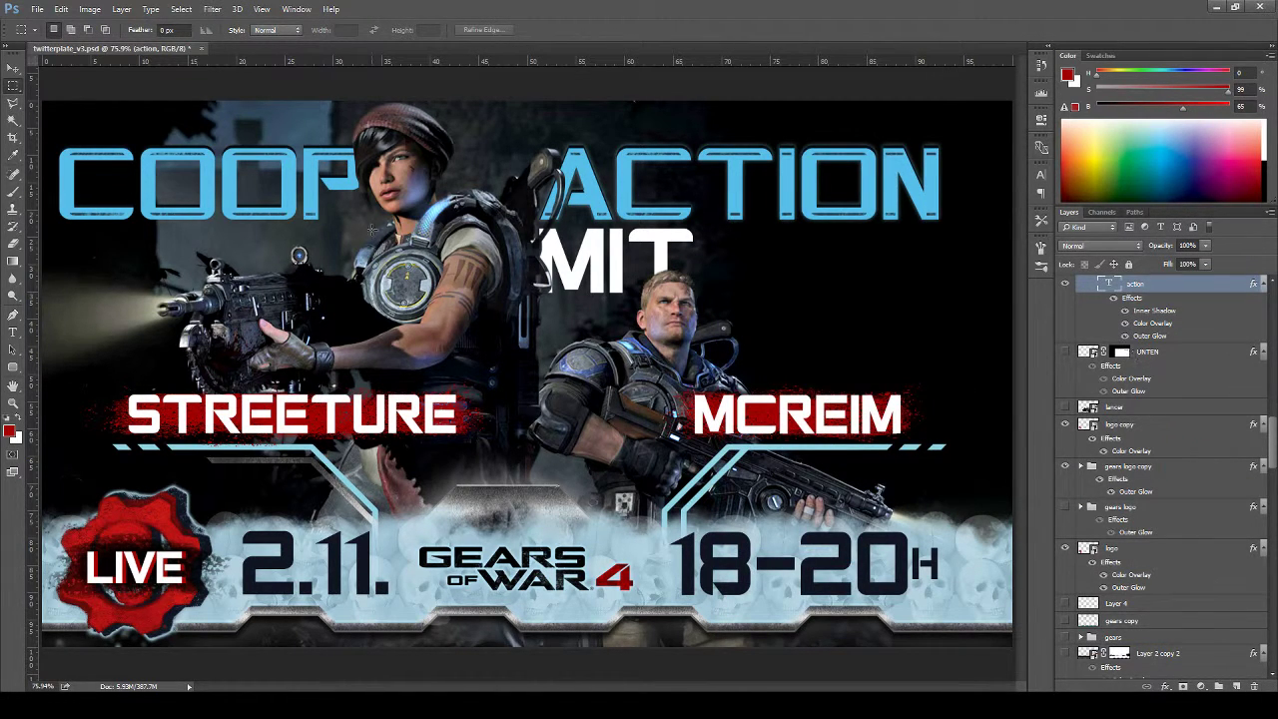
Copy the Outer Glow effect from the ACTION text layer onto the visible COOP title layer and check the banner at a smaller size
key(v)
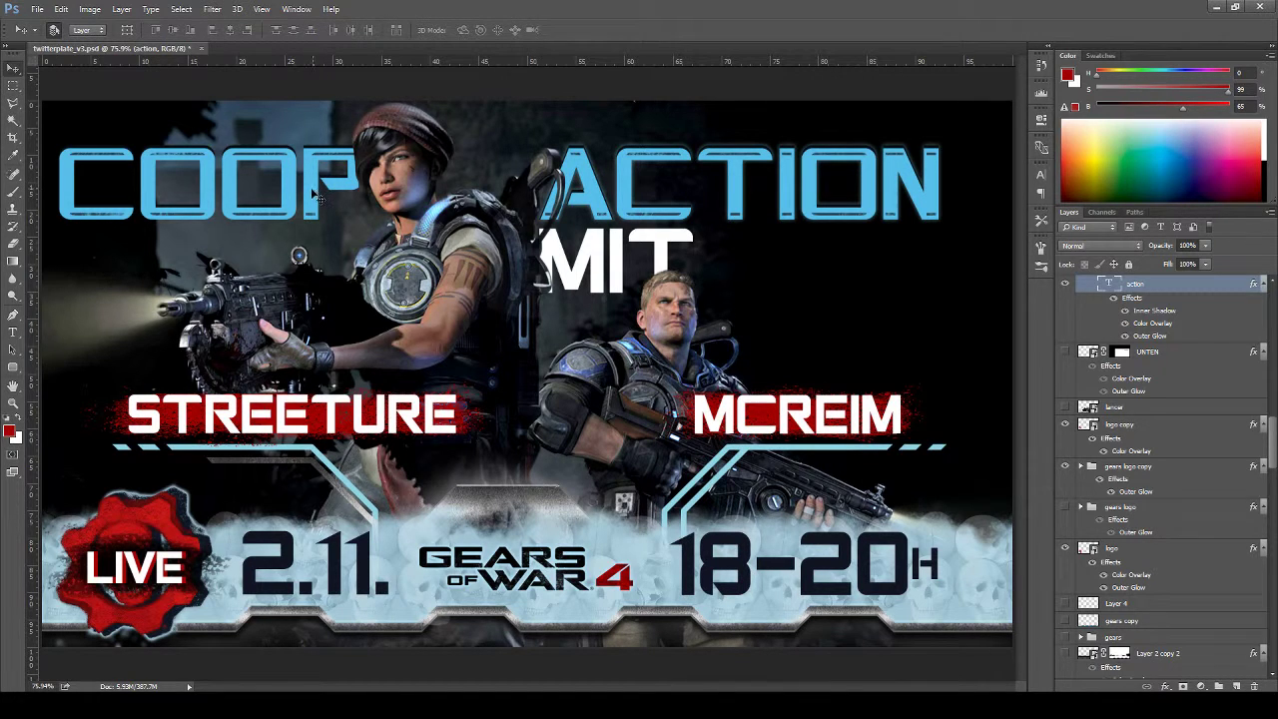
ctrl+click(318, 192)
scroll(1138, 428, up, 5)
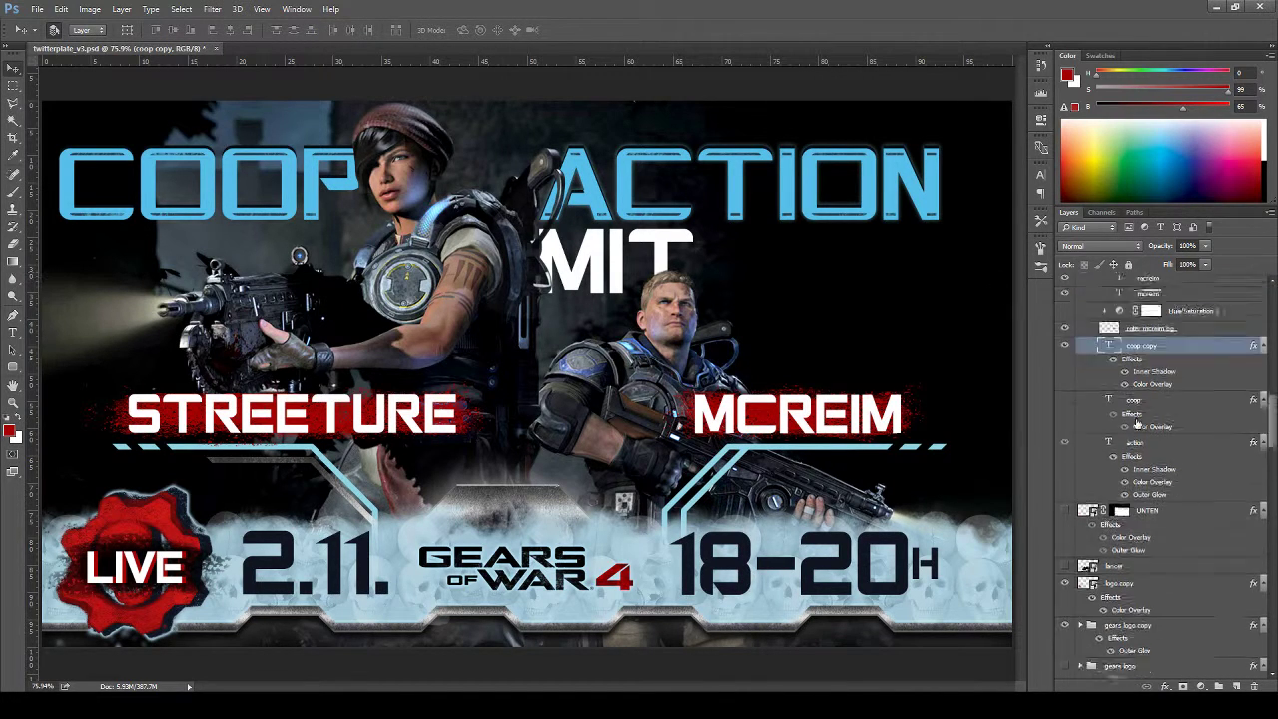
scroll(1144, 437, down, 2)
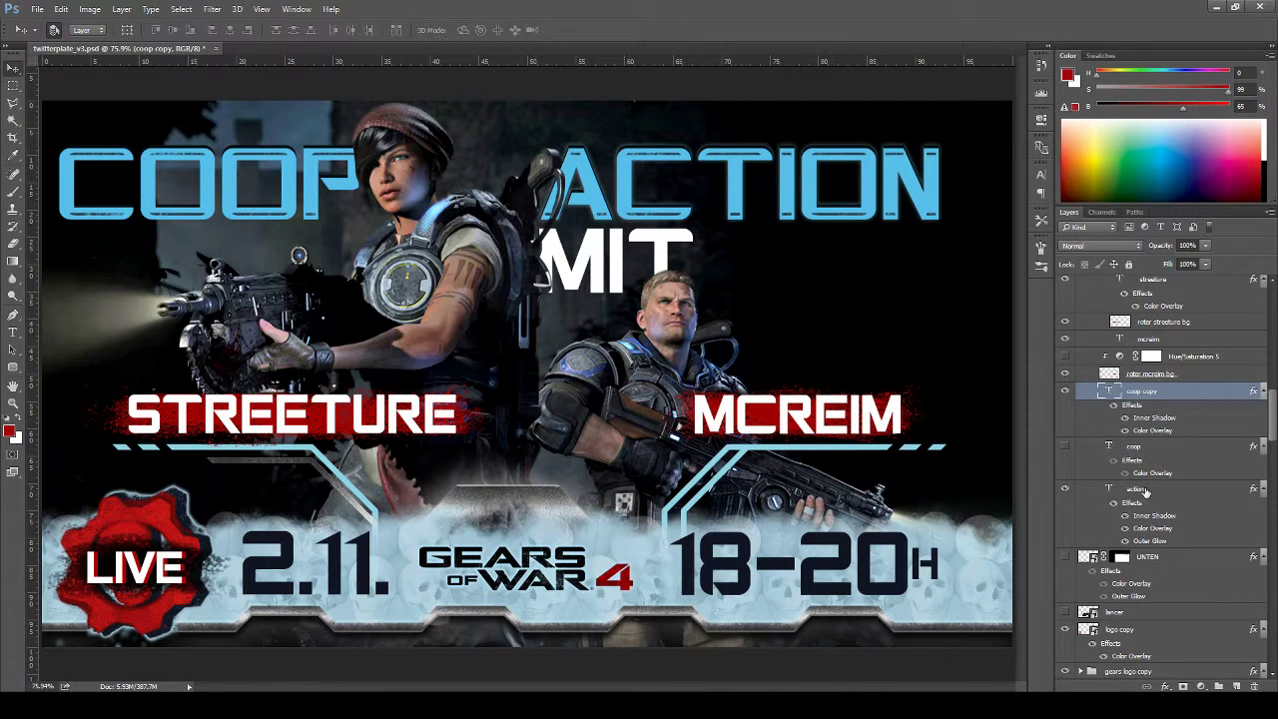
right_click(1142, 490)
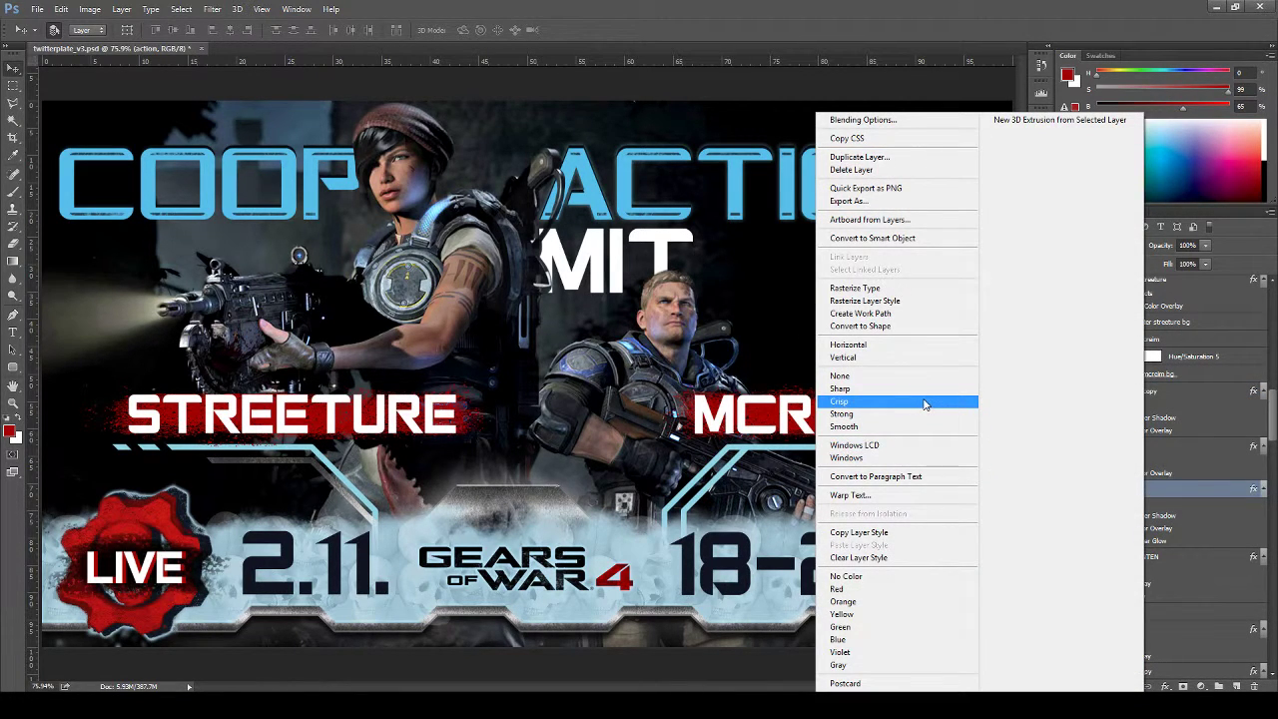
click(935, 533)
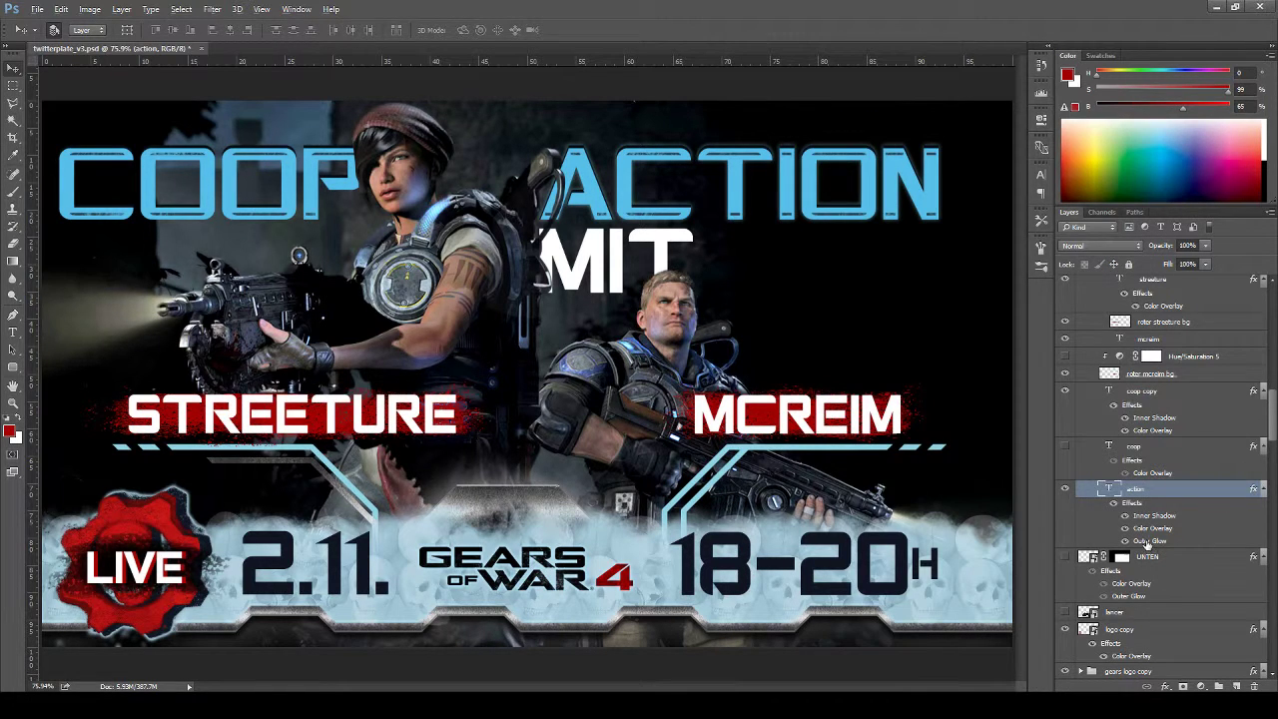
drag(1146, 542, 1140, 414)
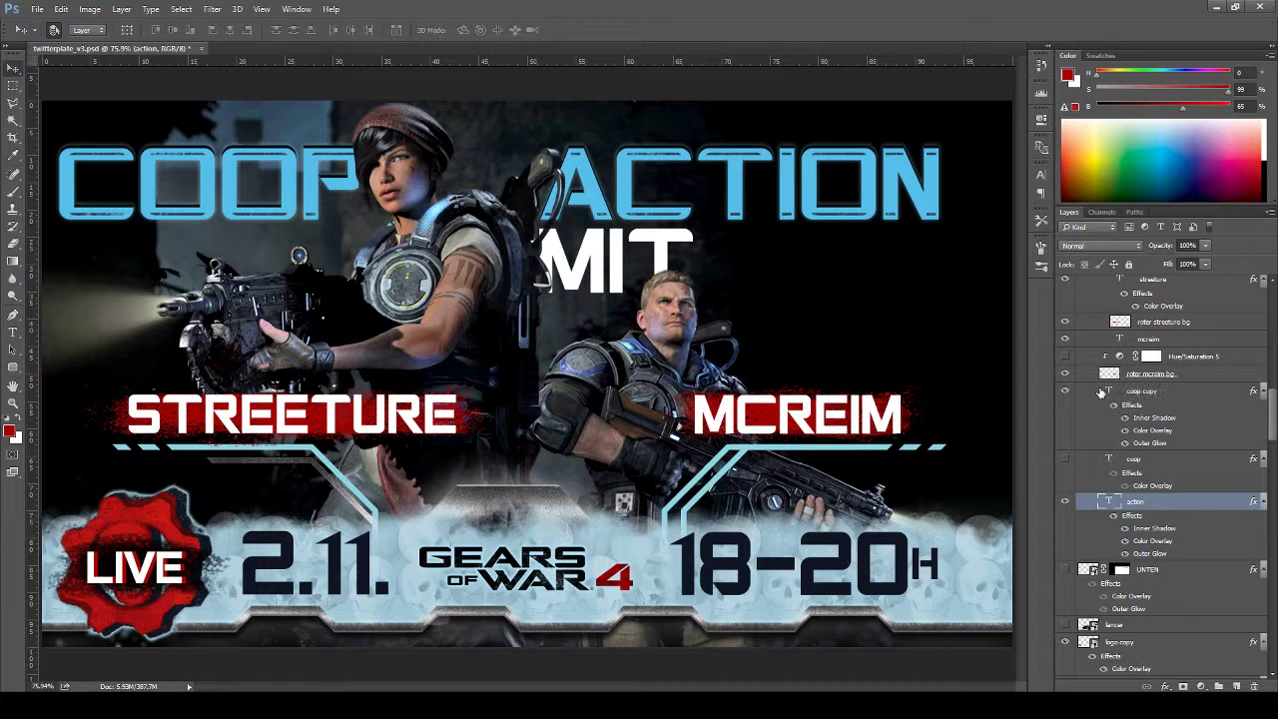
key(ctrl+minus)
key(ctrl+minus)
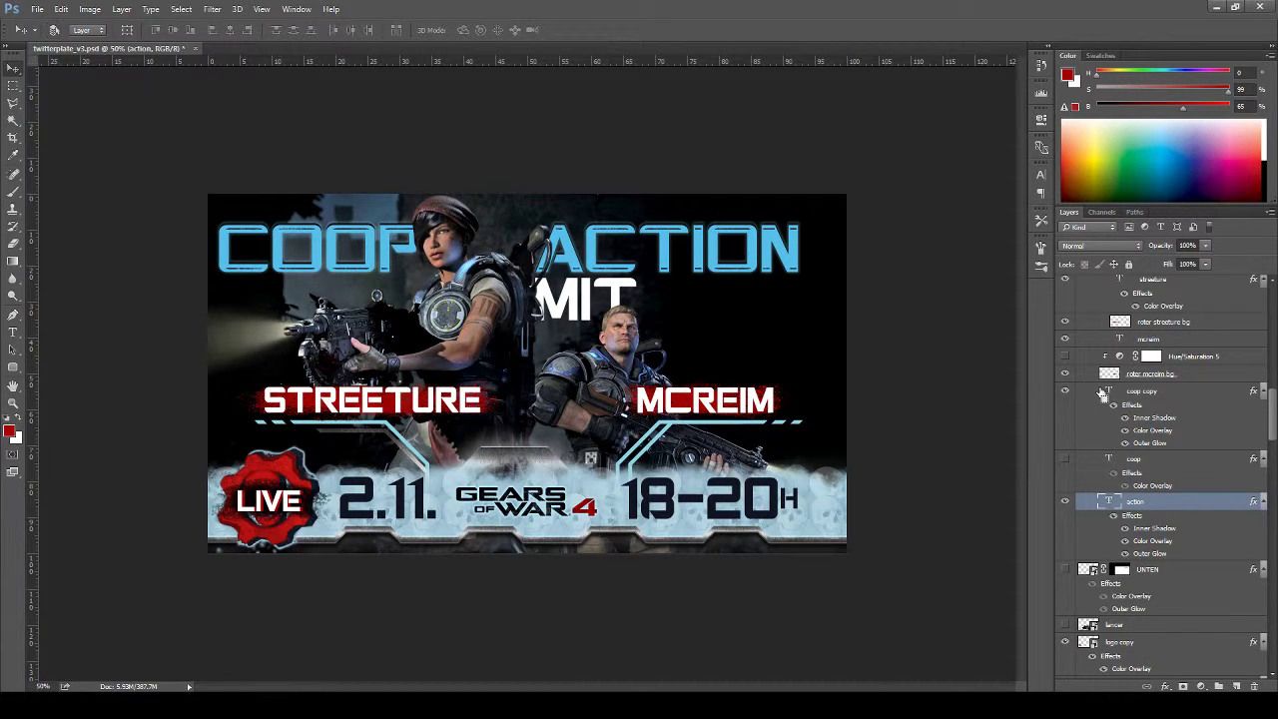
key(ctrl+0)
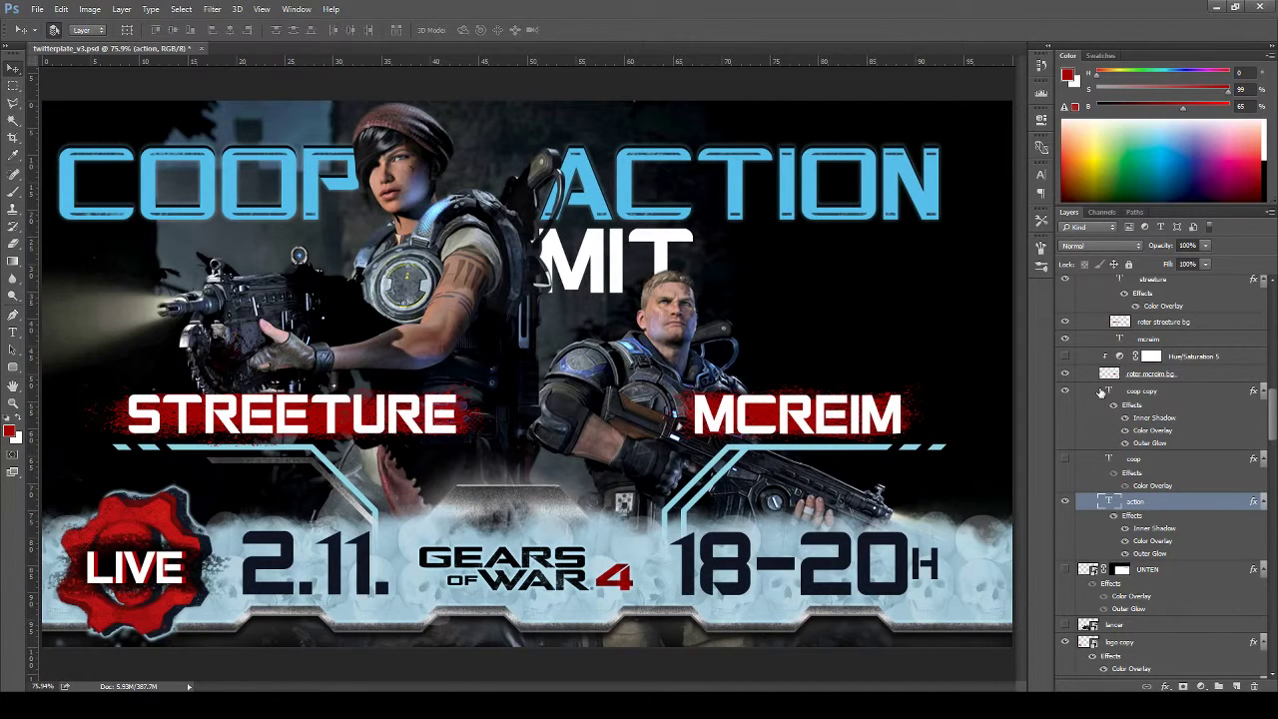